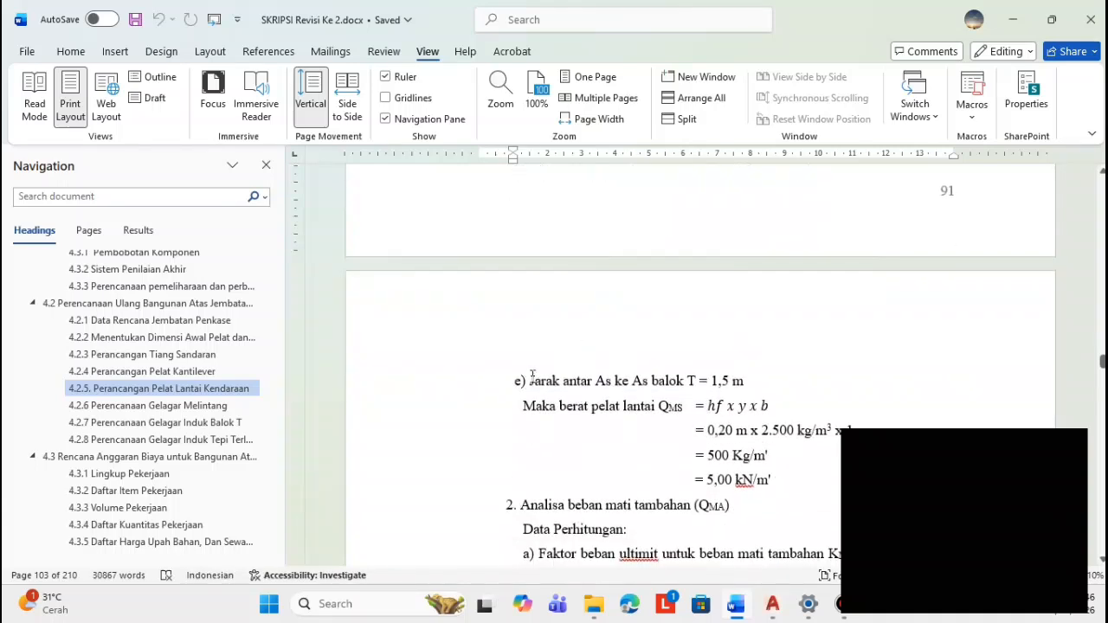
- Review the deck slab load analysis in section 4.2.5, covering additional dead load, truck load "T", wind load on vehicles and temperature effects
scroll(533, 392, "down", 1)
scroll(545, 468, "down", 3)
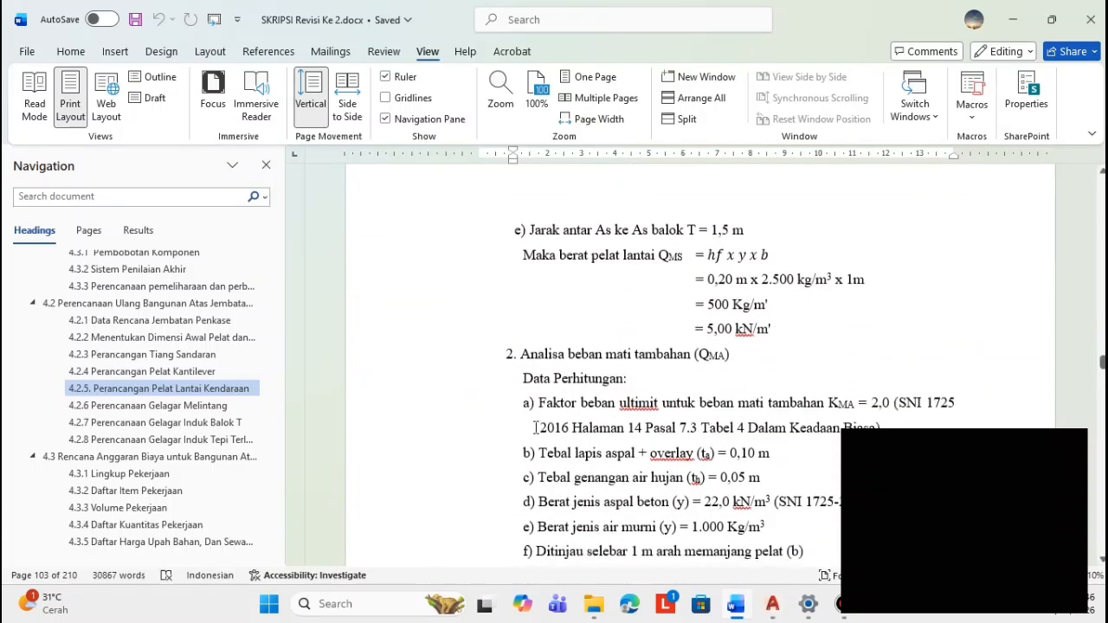
left_click_drag(517, 339, 727, 345)
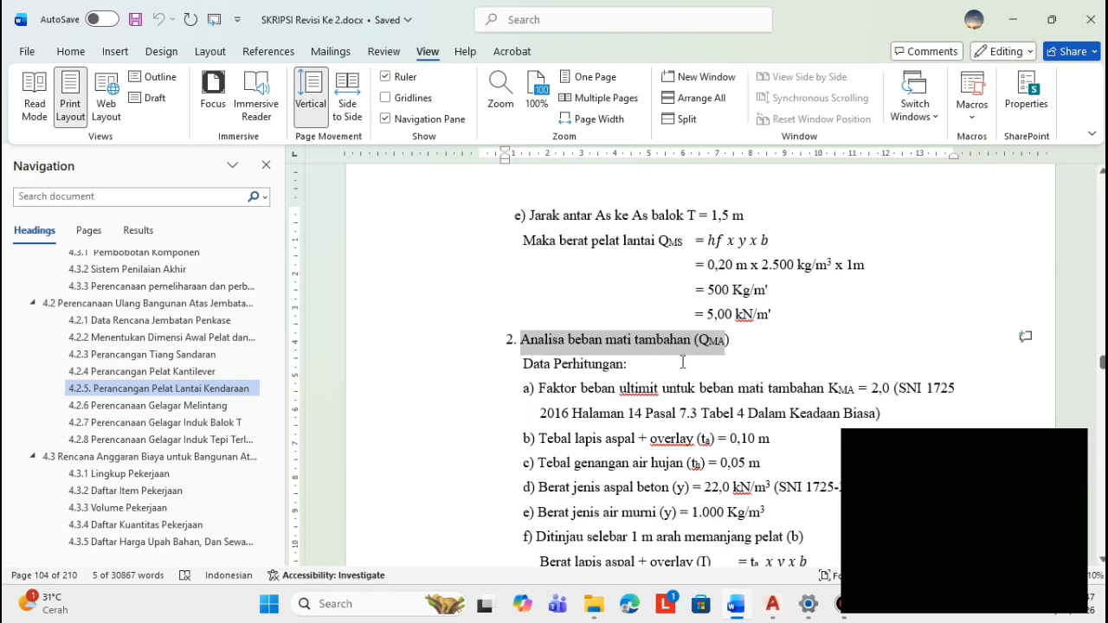
scroll(701, 339, "down", 10)
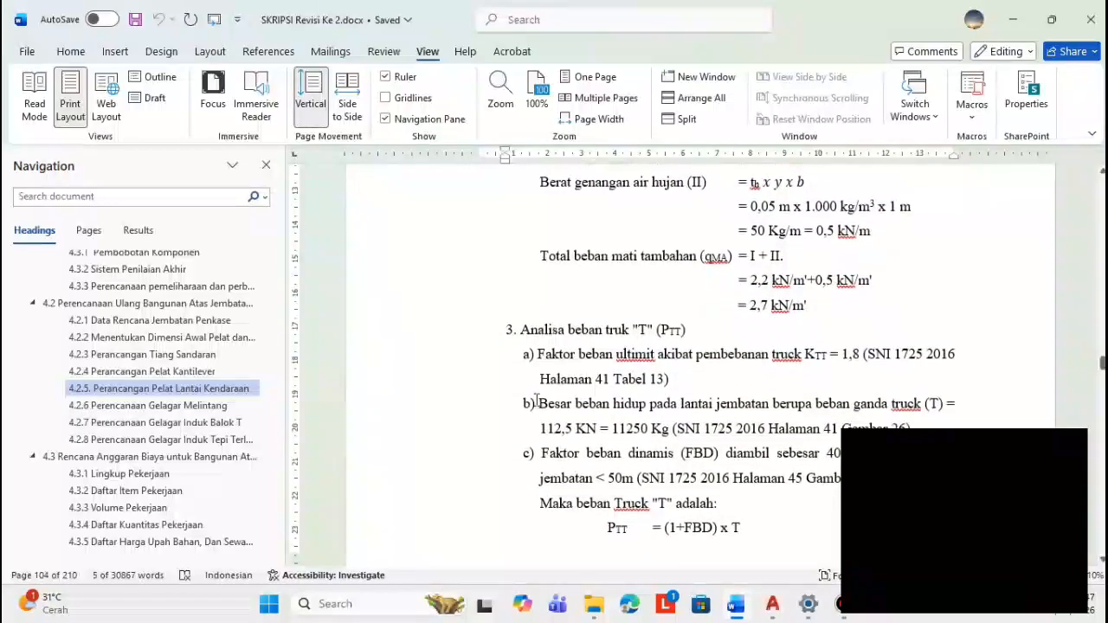
left_click_drag(525, 340, 717, 327)
scroll(684, 337, "down", 2)
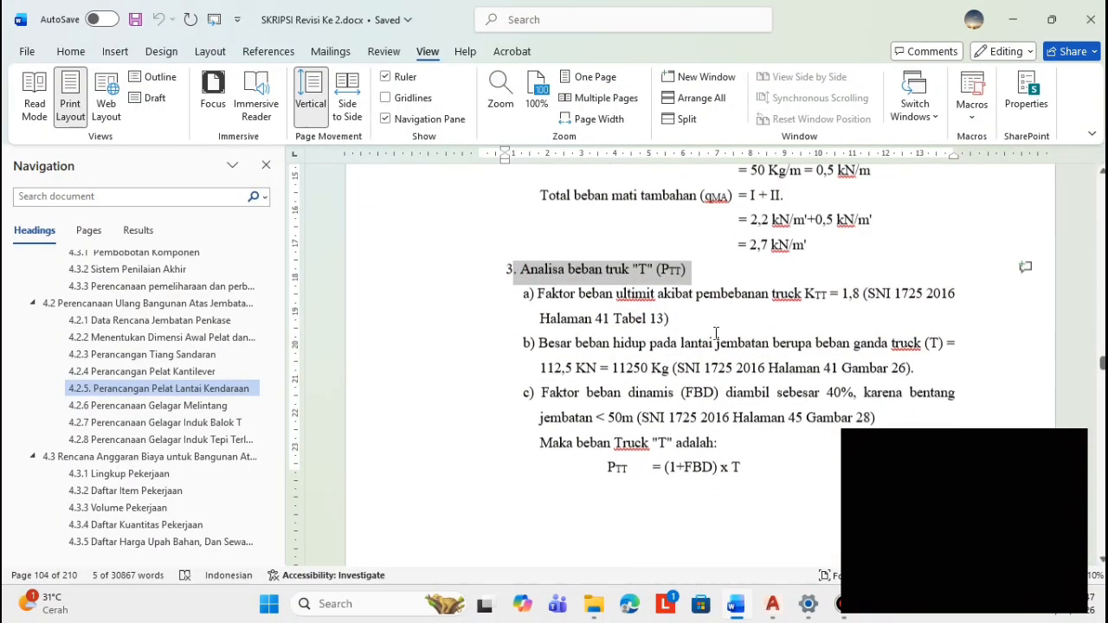
scroll(716, 335, "down", 6)
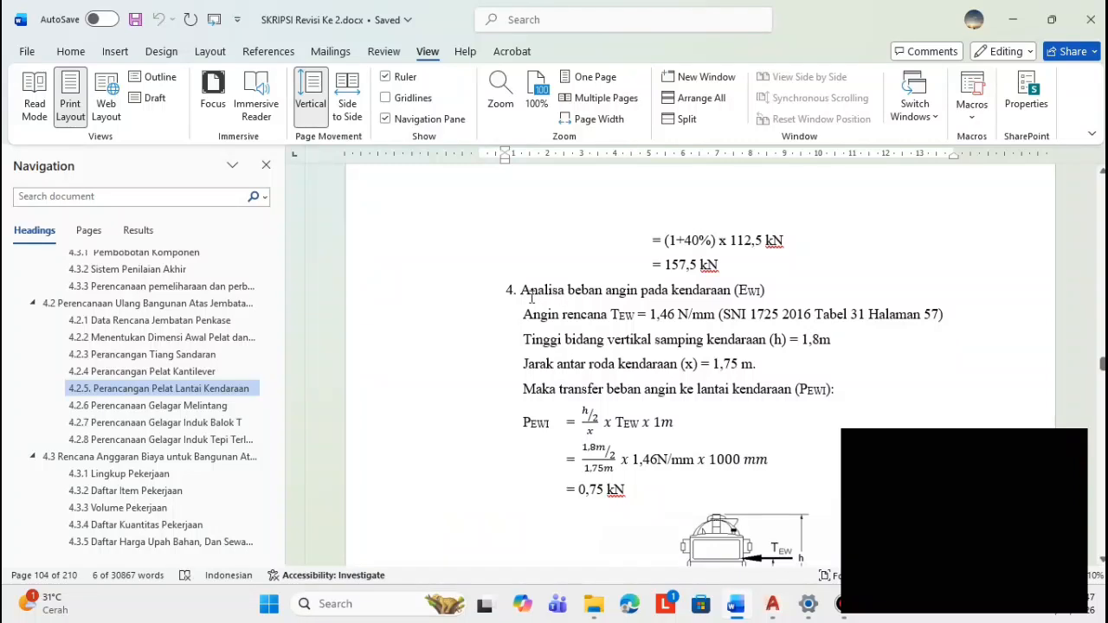
left_click_drag(524, 295, 769, 292)
scroll(617, 327, "down", 3)
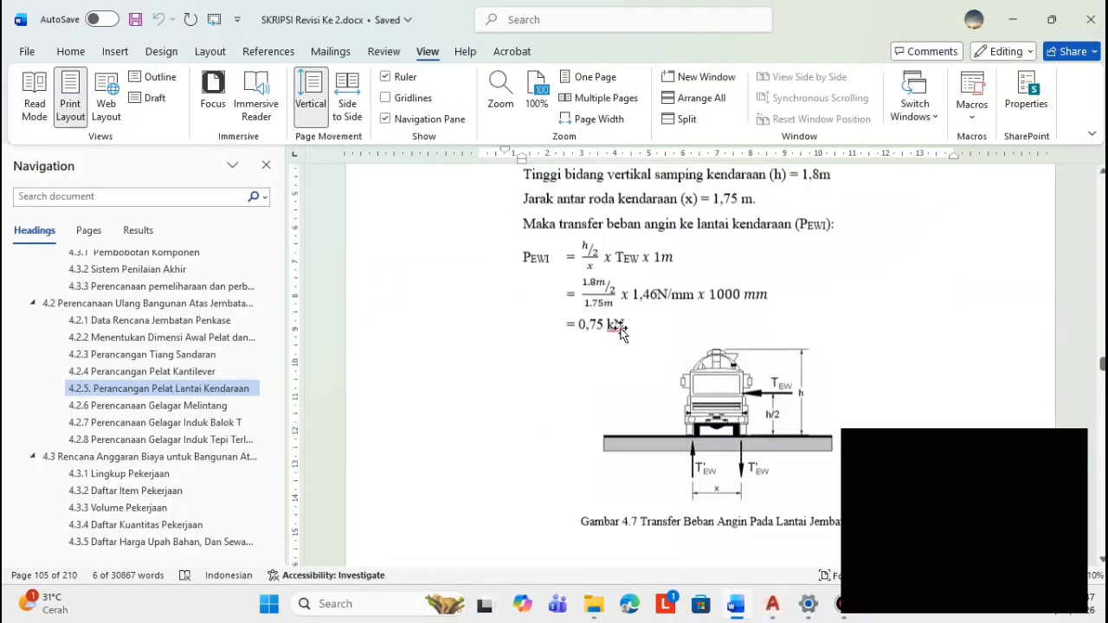
scroll(628, 320, "down", 5)
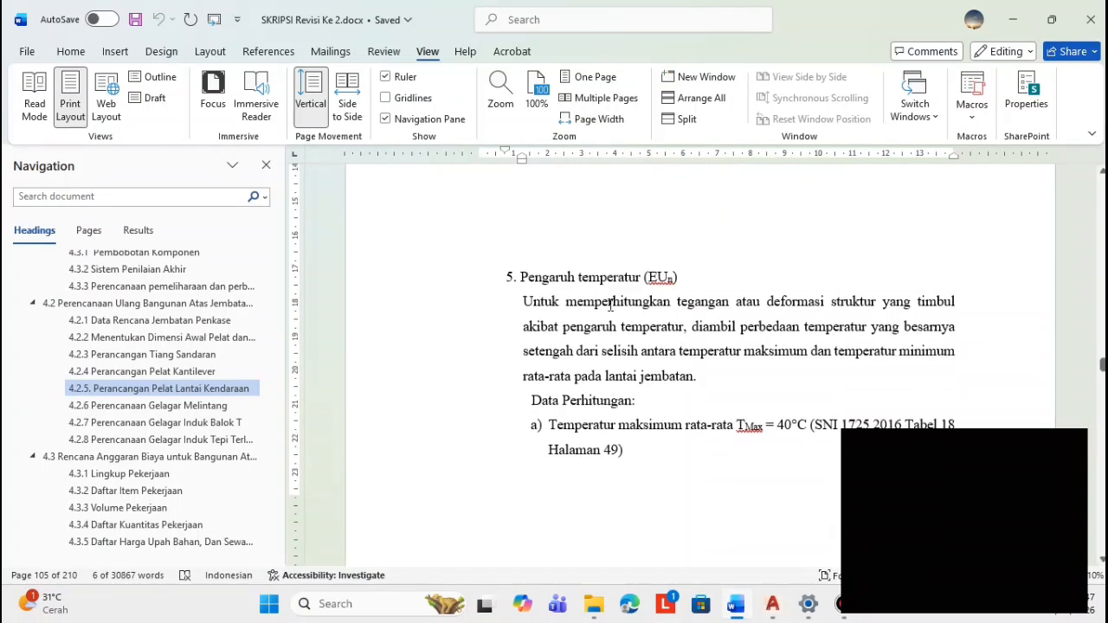
left_click_drag(521, 277, 717, 284)
scroll(648, 303, "down", 8)
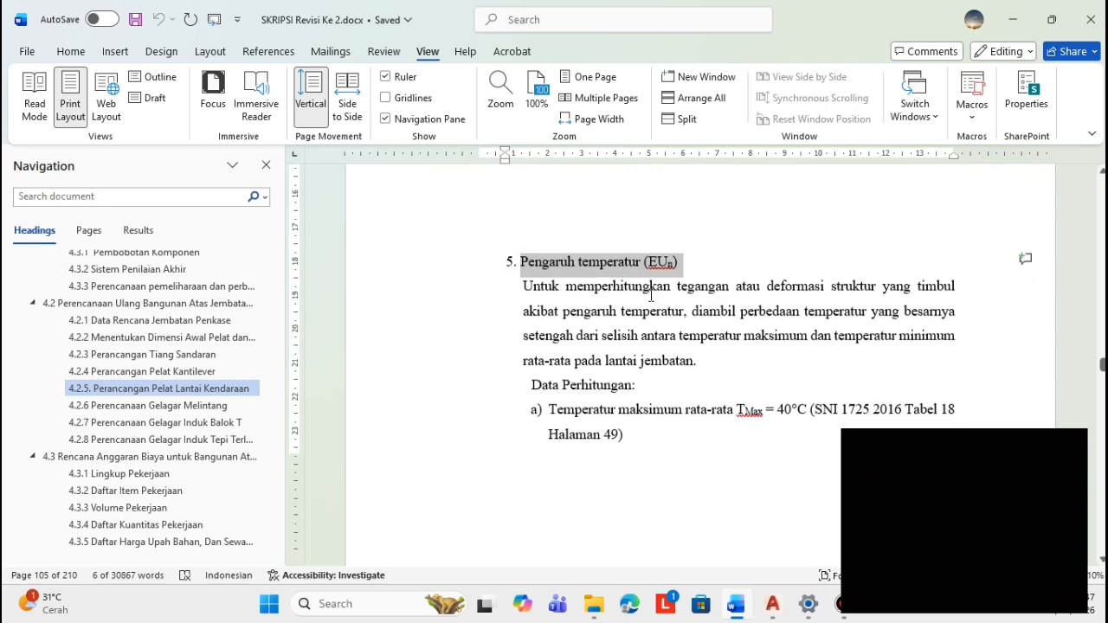
scroll(648, 299, "down", 3)
scroll(649, 301, "up", 6)
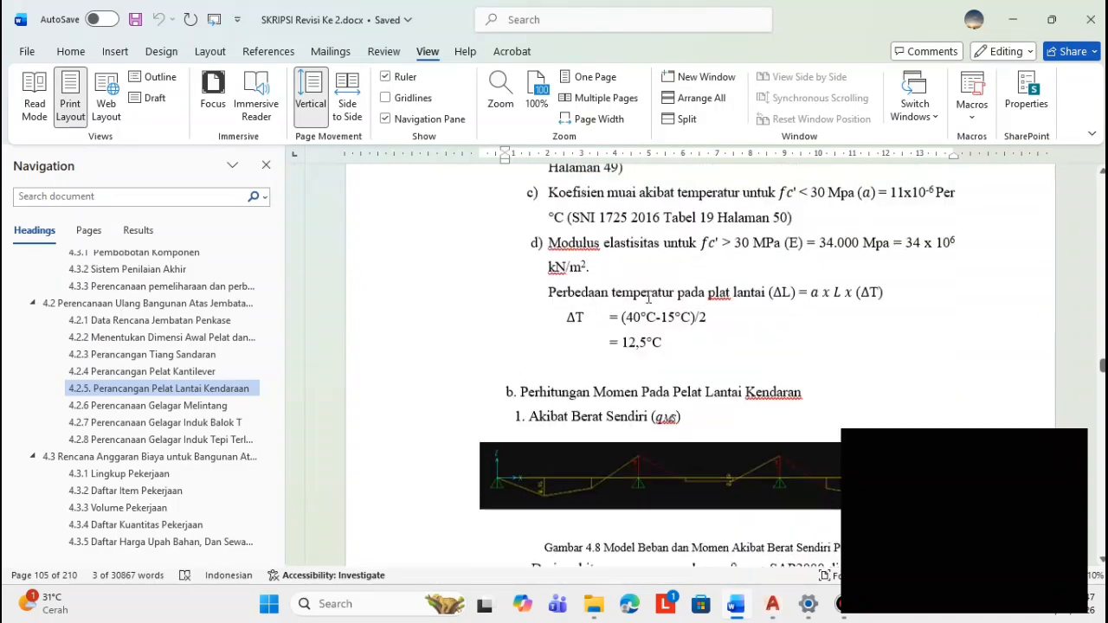
scroll(650, 299, "up", 5)
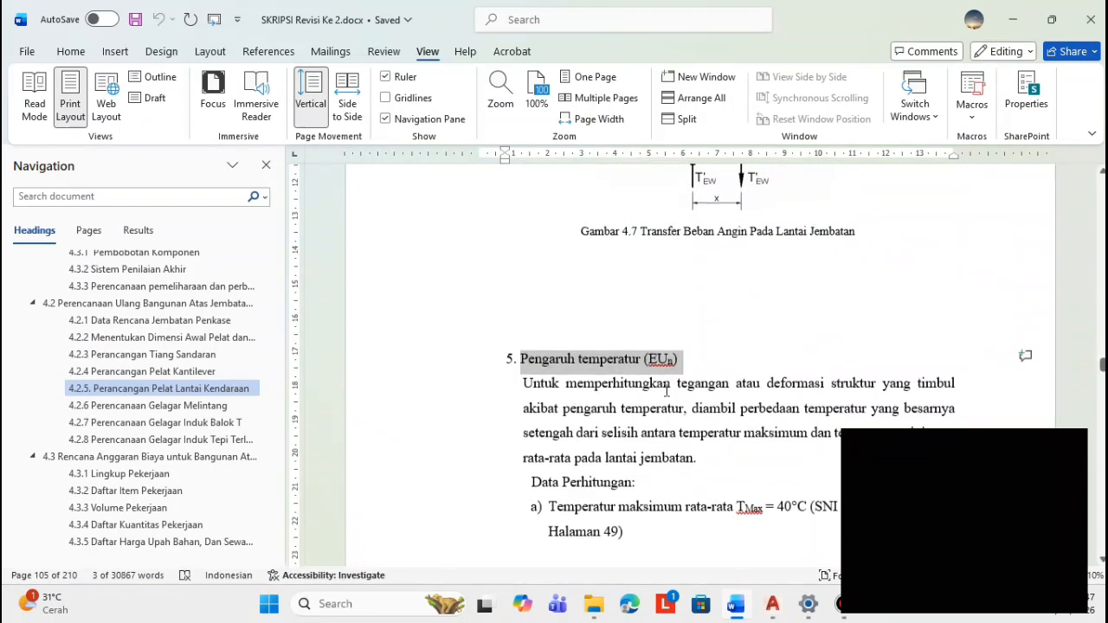
left_click(677, 431)
- Switch to AutoCAD and look over the bridge drawings in the model space of SAP JBT PENKASE.dwg
left_click(1012, 19)
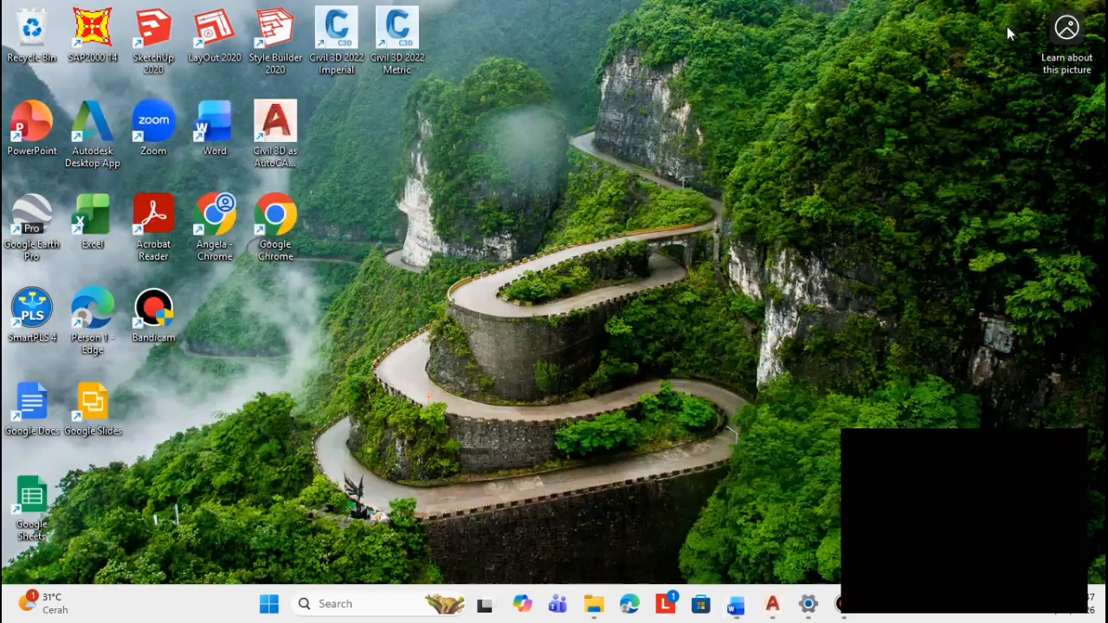
left_click(768, 612)
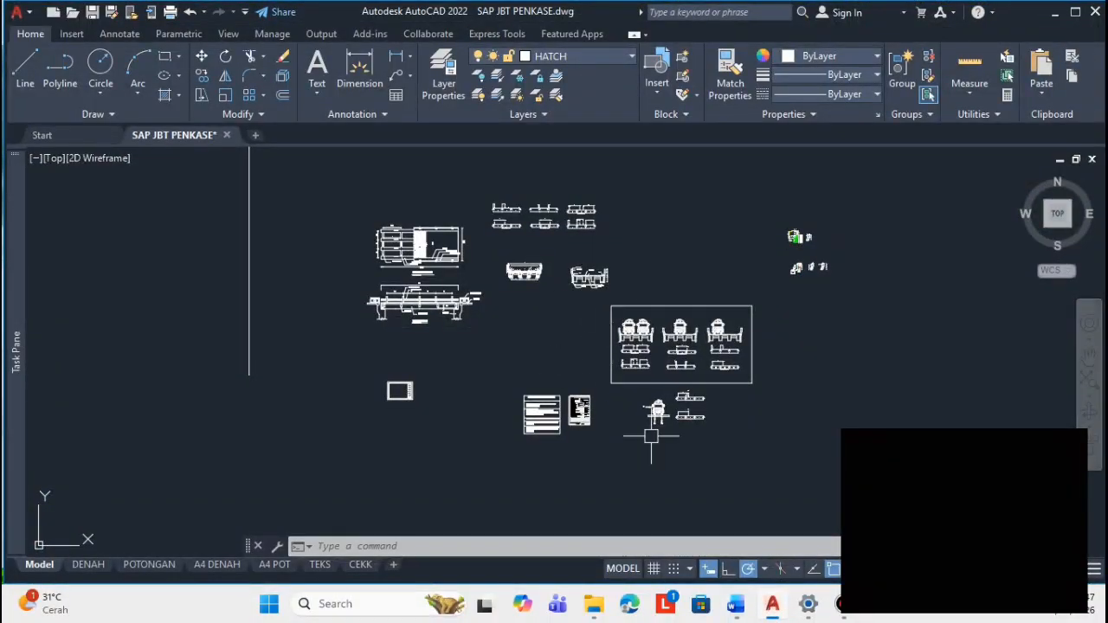
scroll(677, 374, "up", 4)
scroll(678, 374, "up", 3)
scroll(680, 368, "down", 5)
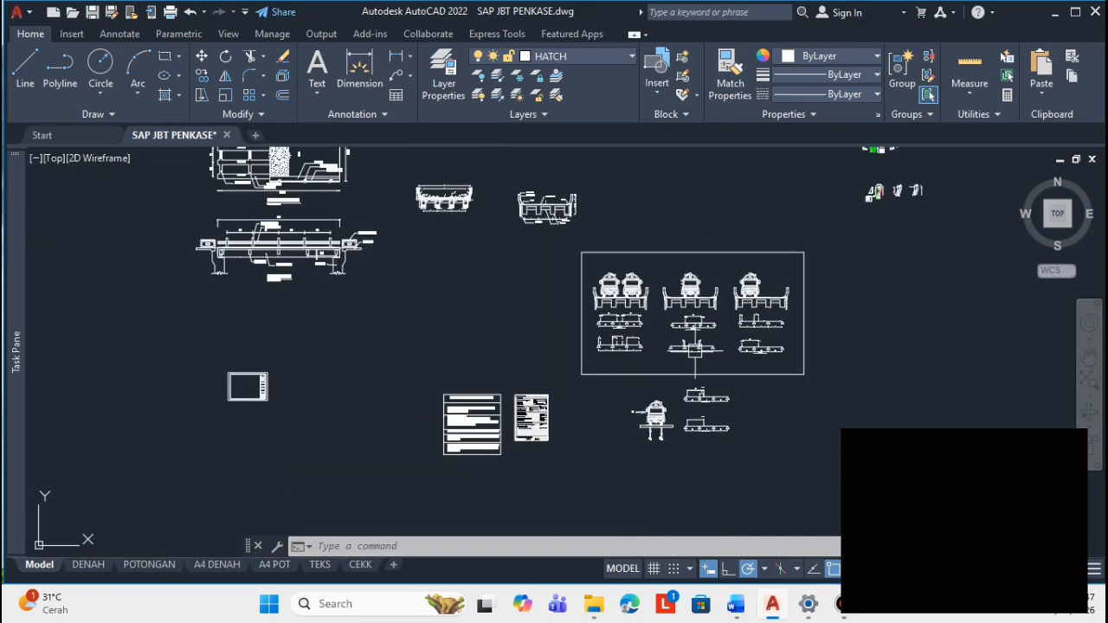
scroll(541, 173, "up", 2)
scroll(541, 173, "up", 4)
scroll(563, 246, "down", 4)
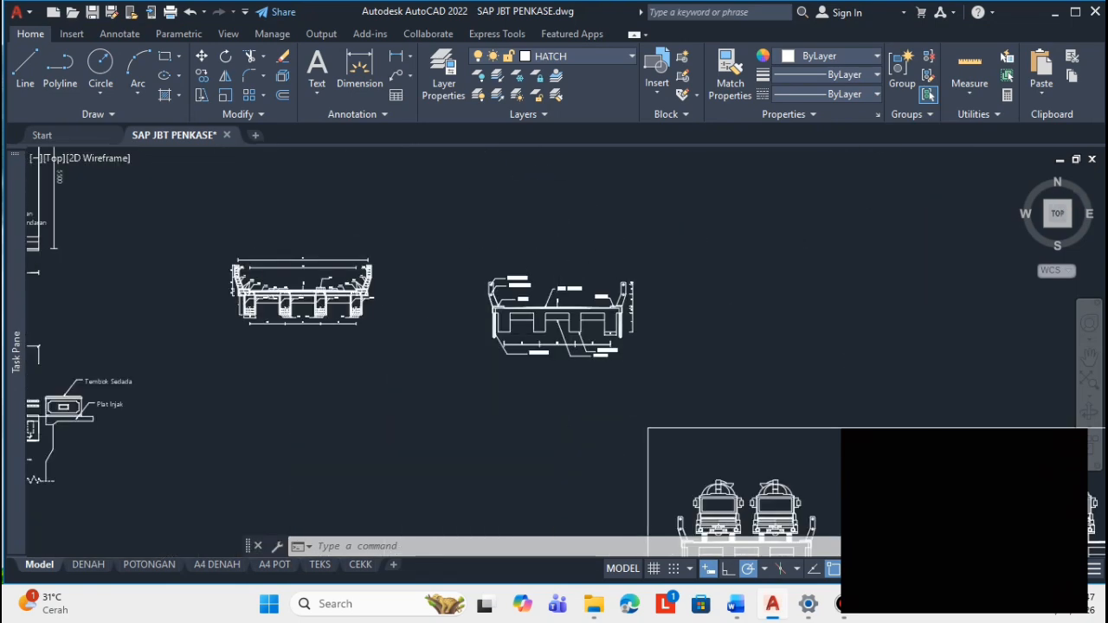
scroll(528, 350, "down", 4)
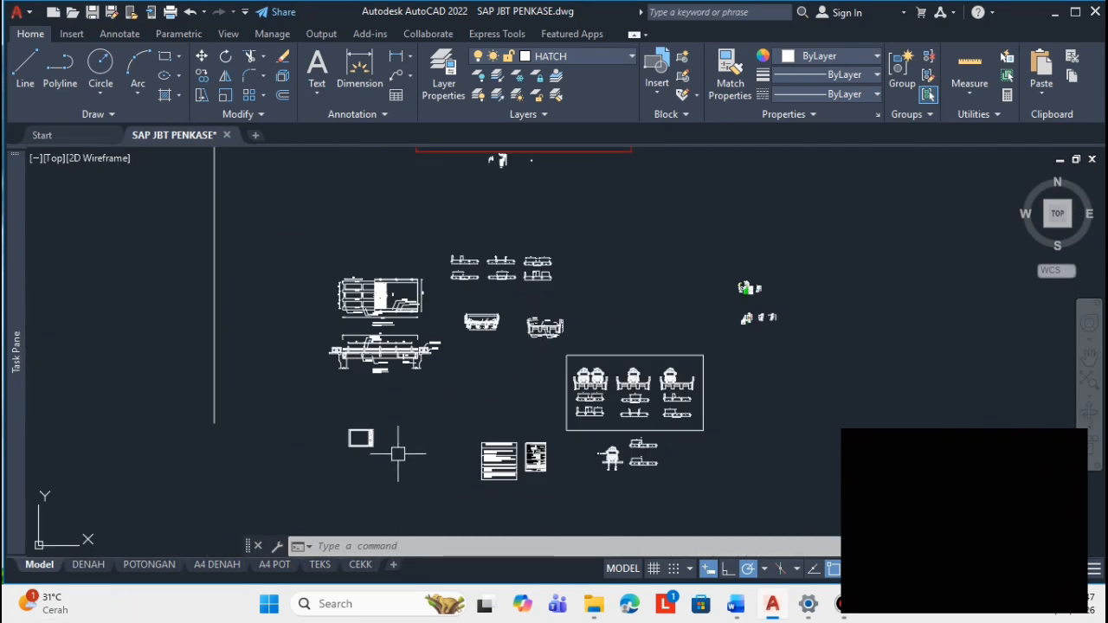
scroll(398, 451, "up", 4)
- Open the DENAH layout and examine the bridge's plan, side view and TAMPAK DEPAN front view with its girder spacing
left_click(87, 568)
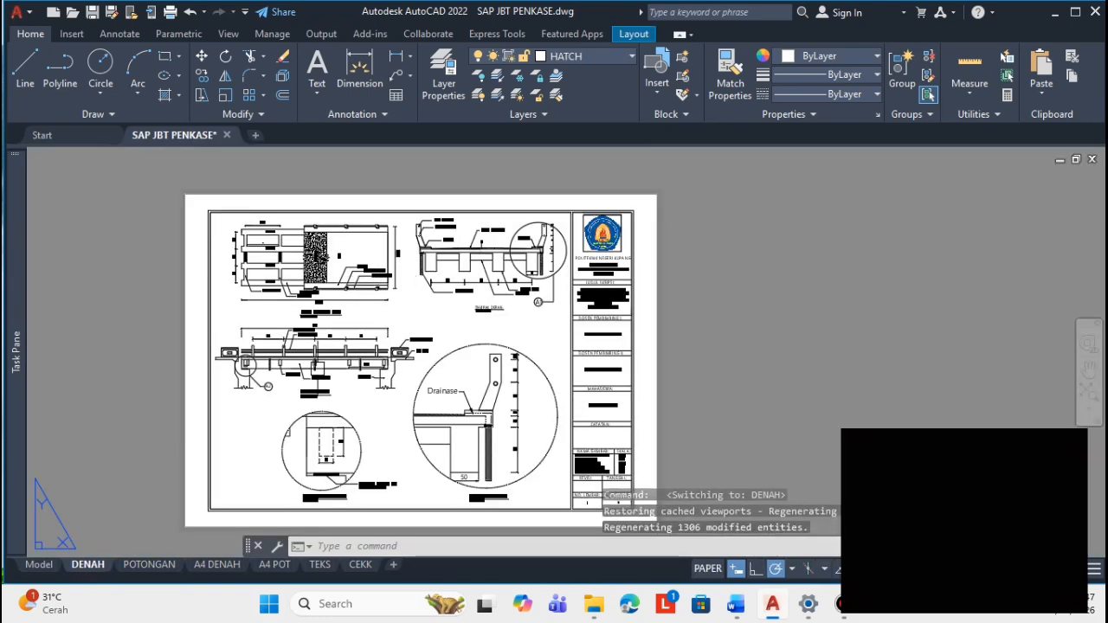
scroll(326, 357, "up", 4)
middle_click_drag(371, 232, 469, 340)
scroll(618, 276, "up", 2)
middle_click_drag(617, 296, 604, 445)
scroll(591, 393, "down", 2)
middle_click_drag(655, 355, 471, 262)
scroll(621, 218, "down", 4)
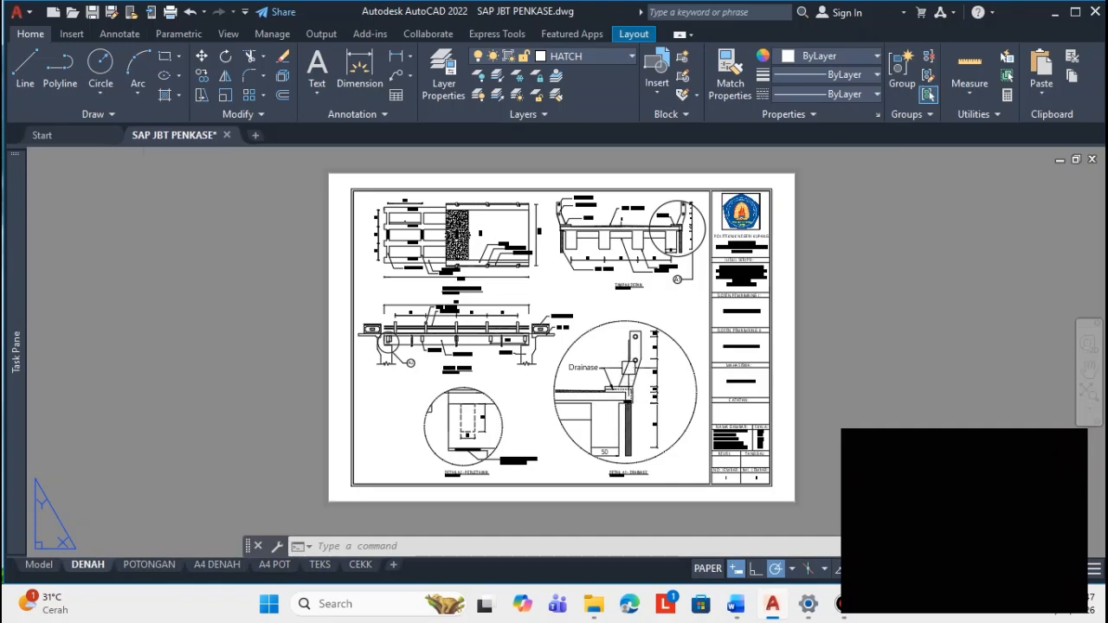
scroll(671, 199, "up", 6)
scroll(554, 338, "up", 2)
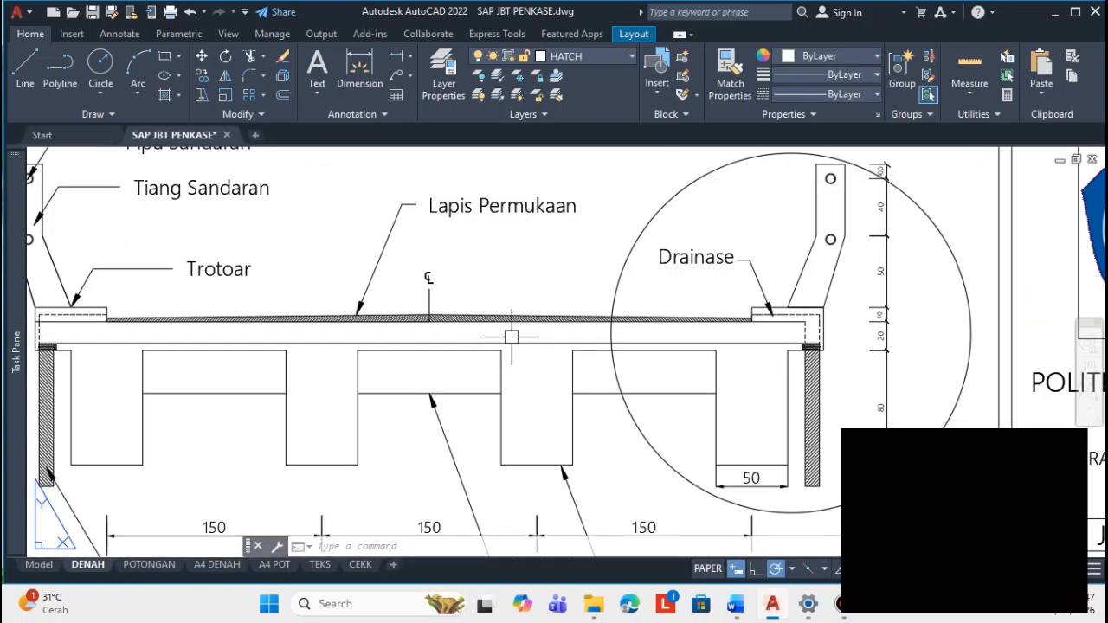
scroll(536, 294, "down", 1)
scroll(569, 245, "down", 2)
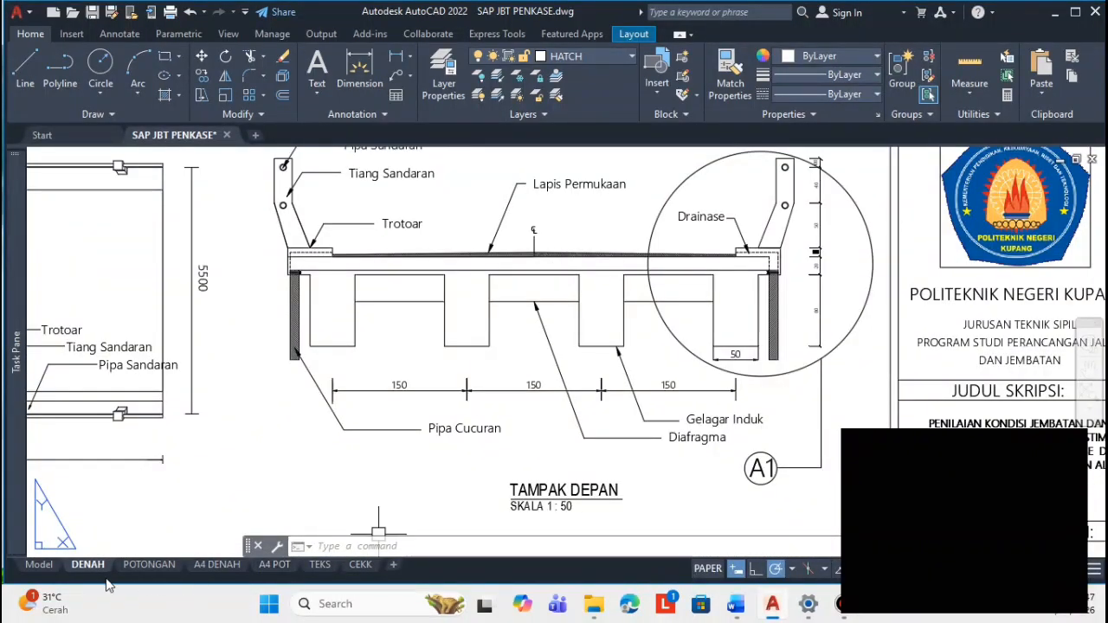
- Return to model space and examine the truck load diagrams and the Data Input Material SAP2000 table
left_click(39, 565)
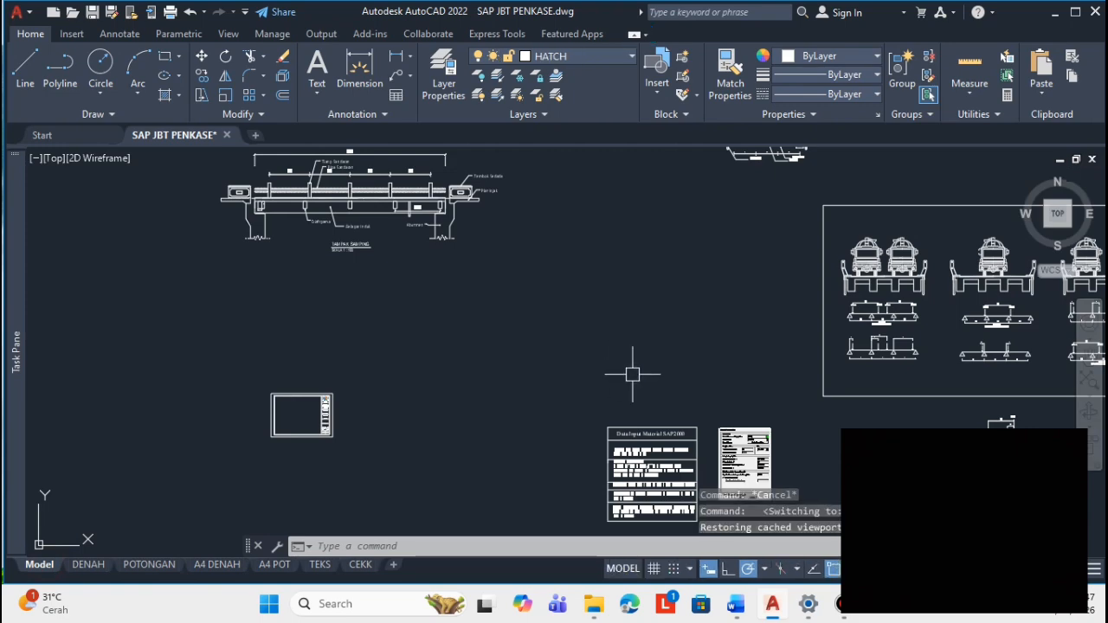
middle_click_drag(681, 353, 476, 281)
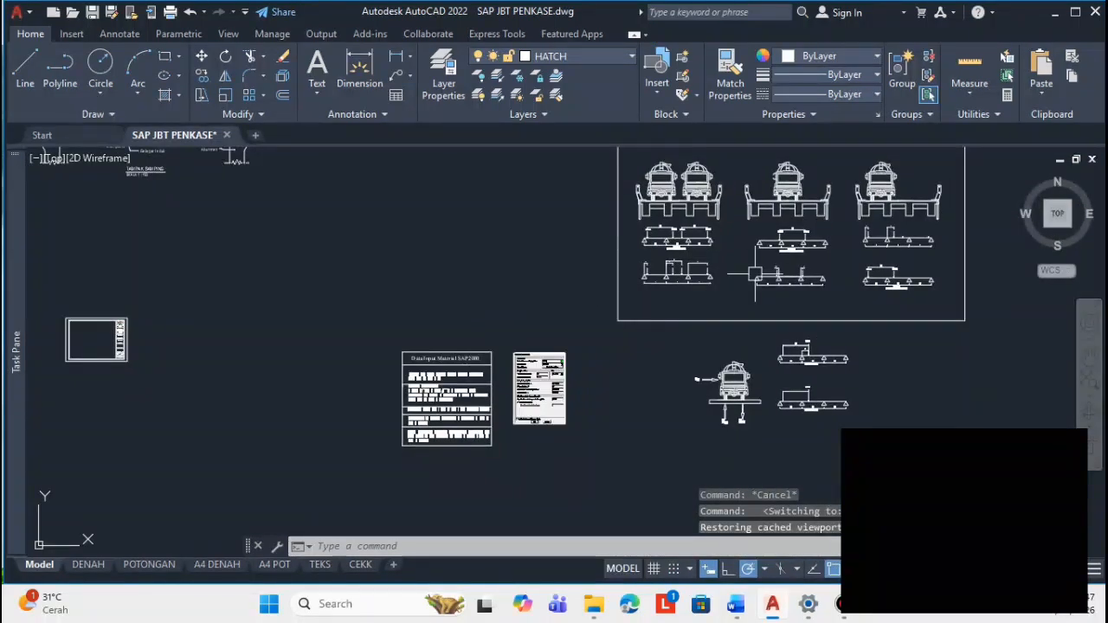
scroll(784, 178, "up", 4)
scroll(692, 272, "down", 5)
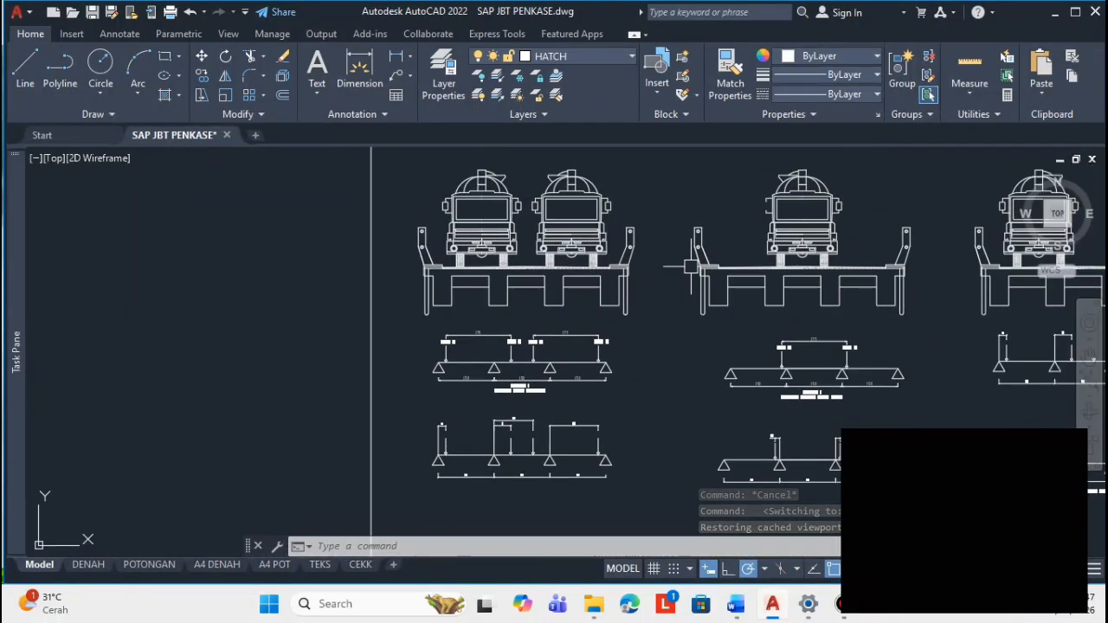
middle_click_drag(692, 282, 687, 200)
scroll(351, 409, "up", 5)
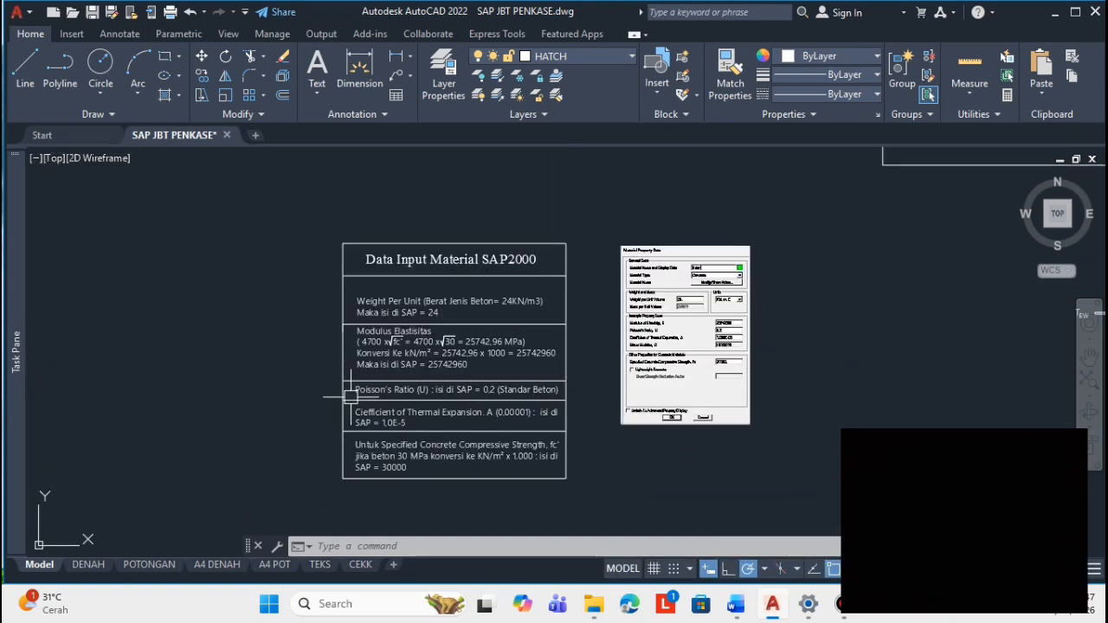
middle_click_drag(540, 302, 635, 235)
scroll(601, 269, "up", 2)
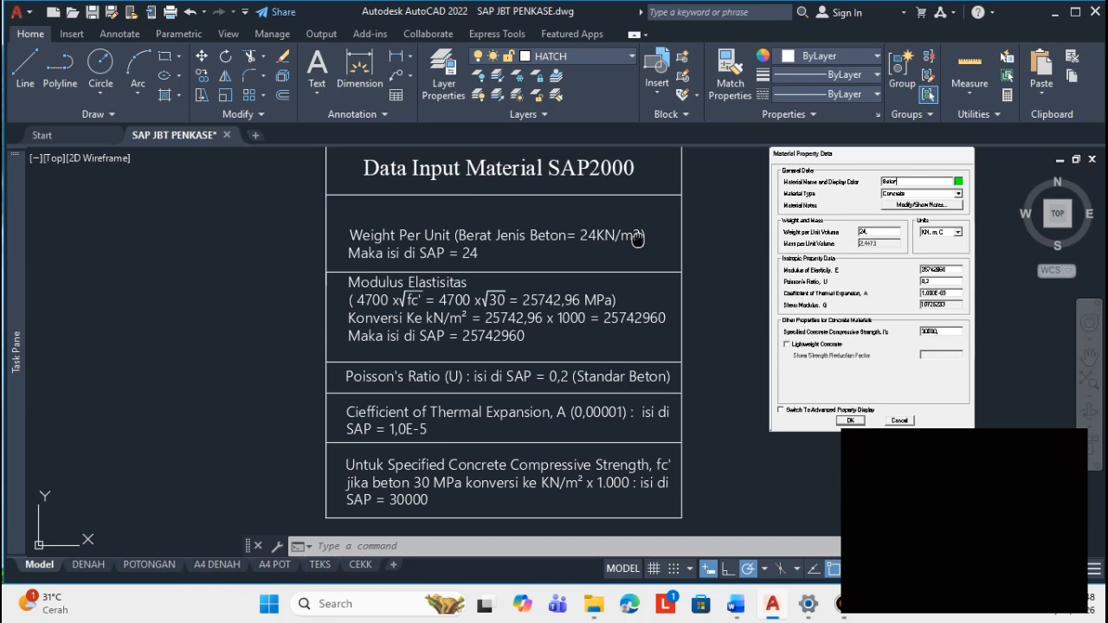
- Examine the three truck position load models and the wind load model diagrams beneath them
scroll(647, 240, "down", 6)
mouse_move(909, 247)
middle_mouse_down()
mouse_move(827, 288)
mouse_move(599, 351)
middle_mouse_up()
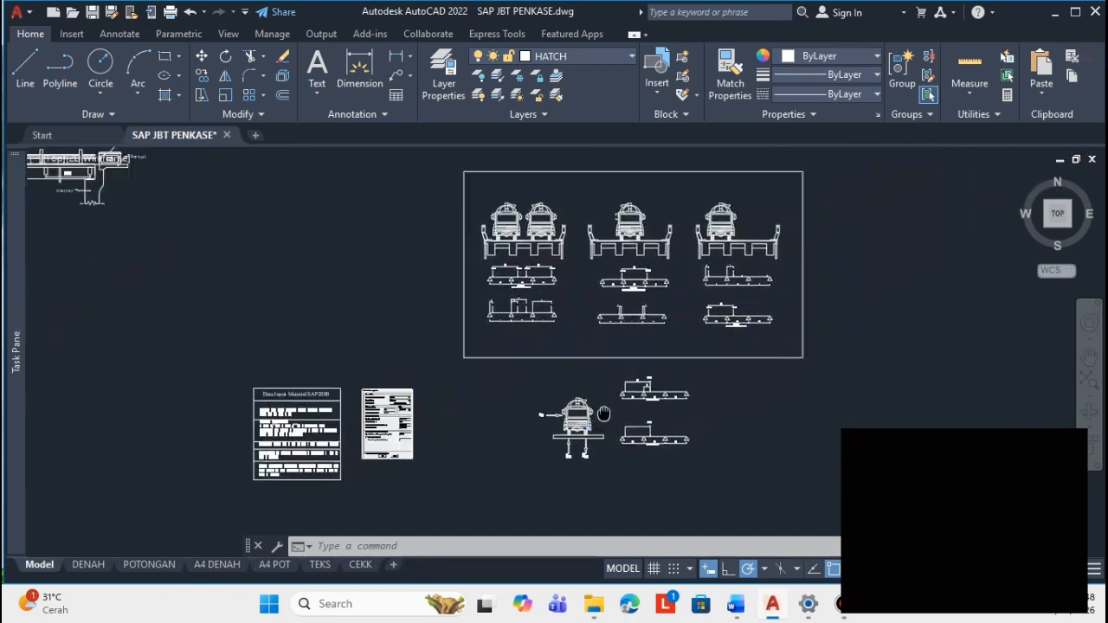
scroll(628, 262, "down", 2)
scroll(630, 258, "up", 3)
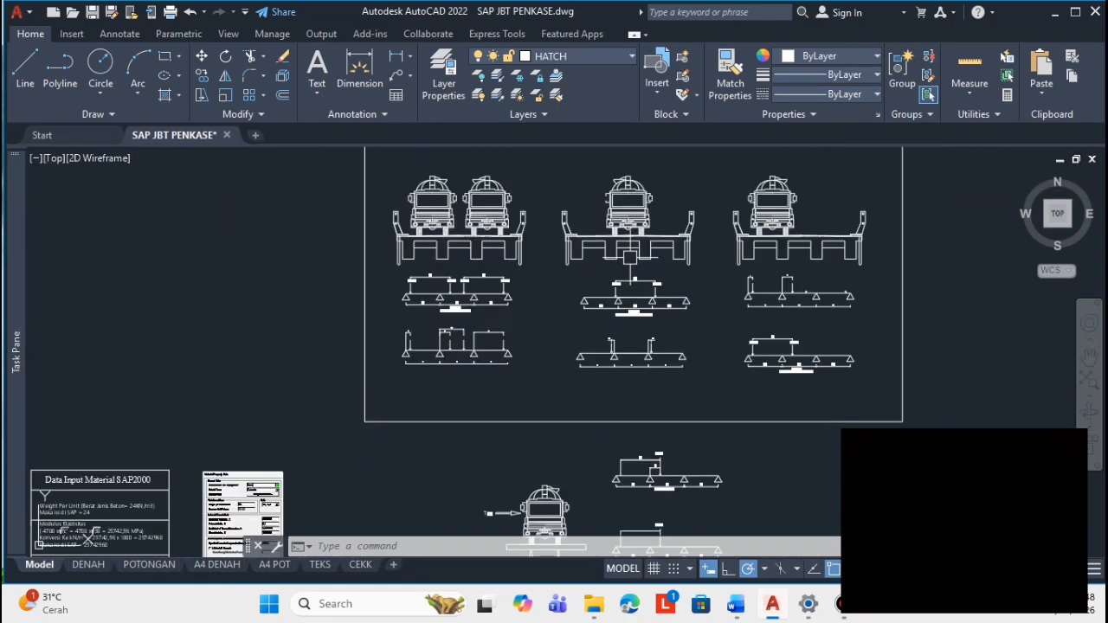
middle_click_drag(630, 258, 617, 286)
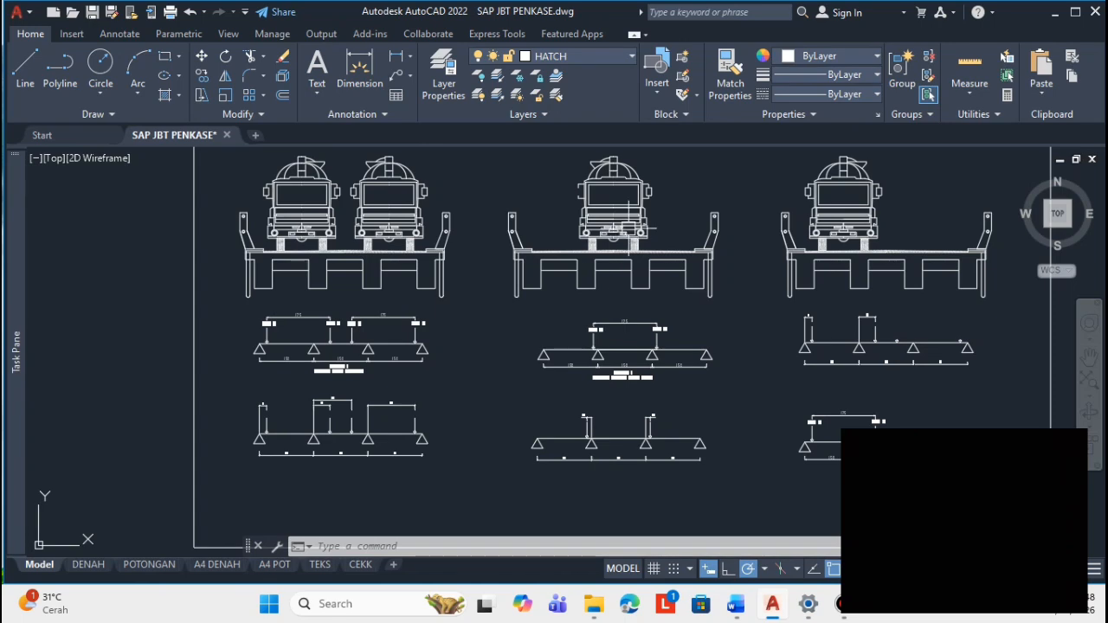
scroll(616, 258, "down", 5)
scroll(619, 310, "up", 6)
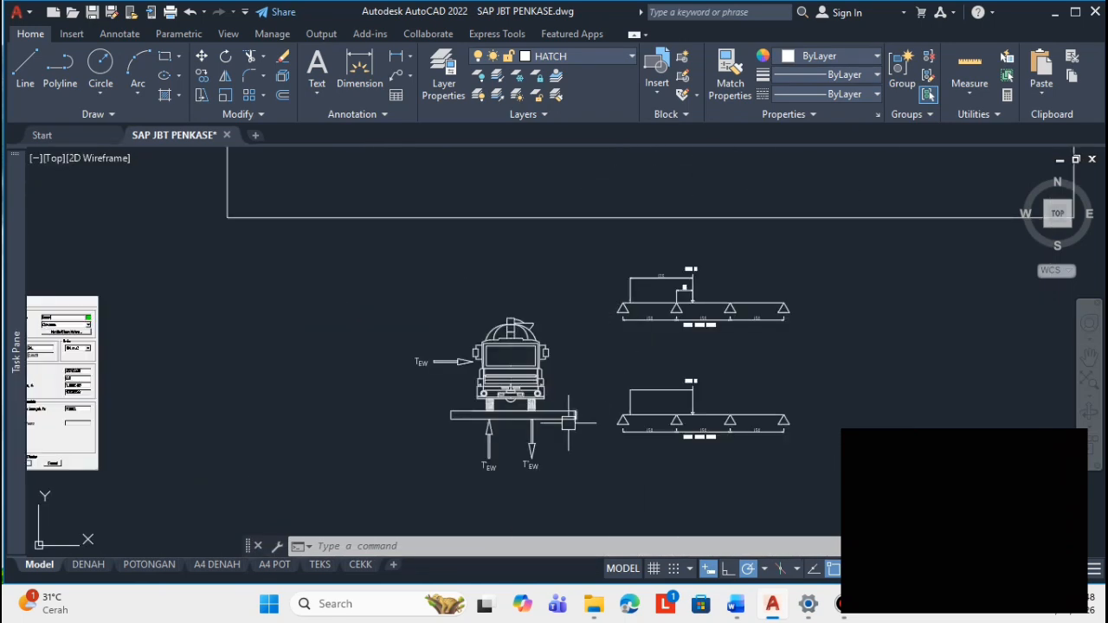
scroll(564, 420, "up", 2)
scroll(638, 321, "down", 2)
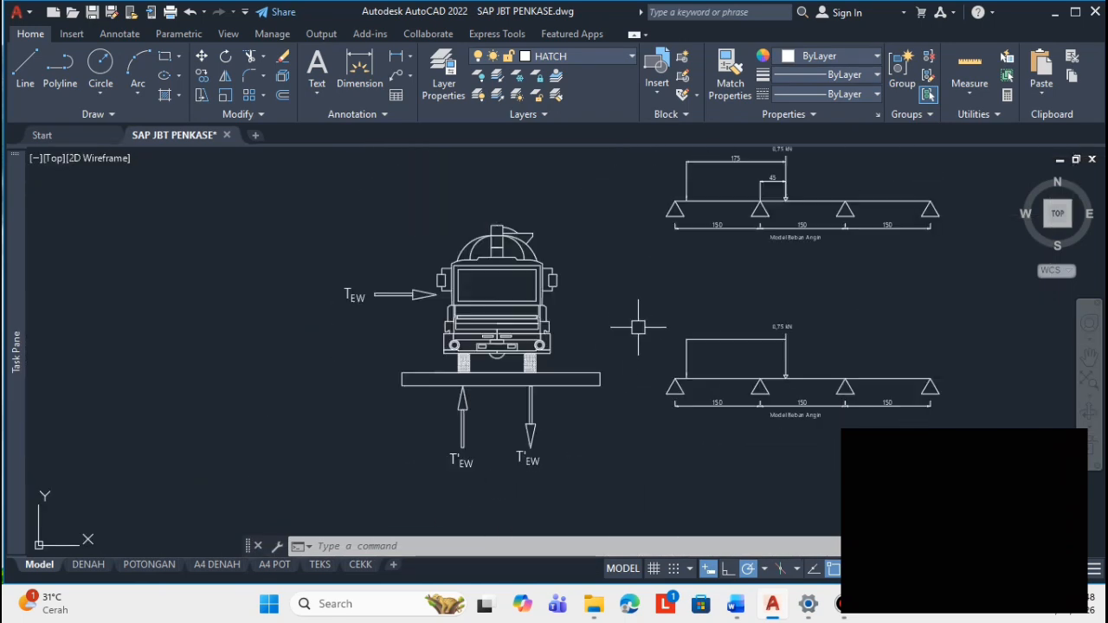
scroll(641, 321, "up", 2)
scroll(642, 323, "down", 2)
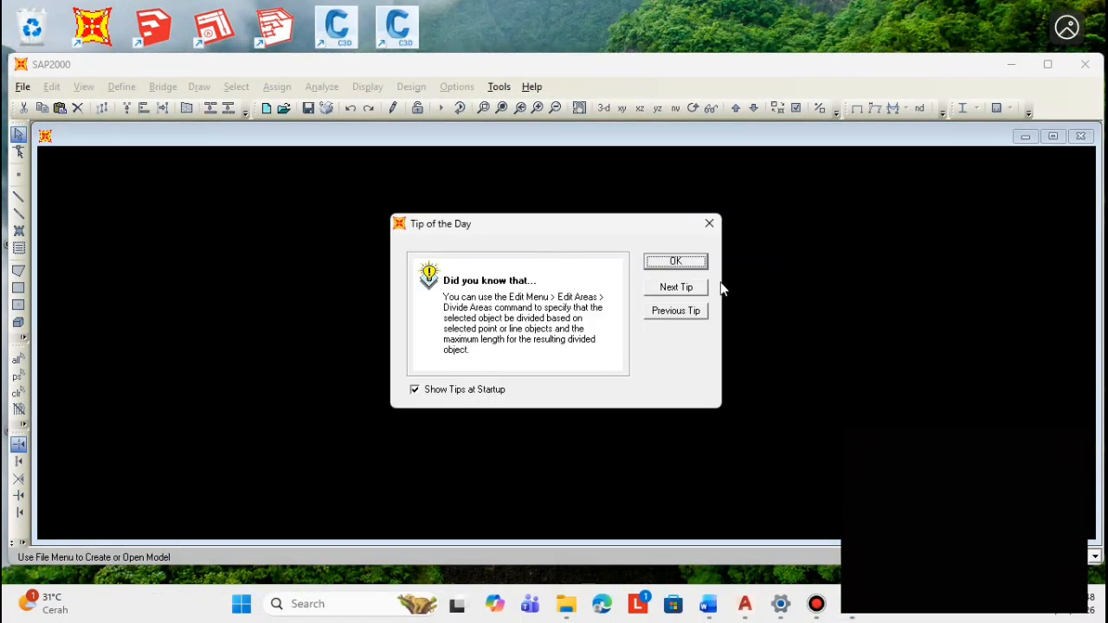
- In SAP2000, dismiss the startup tip, maximize the window and create a new model from the Blank template with KN, m, C units
left_click(675, 261)
left_click(1047, 64)
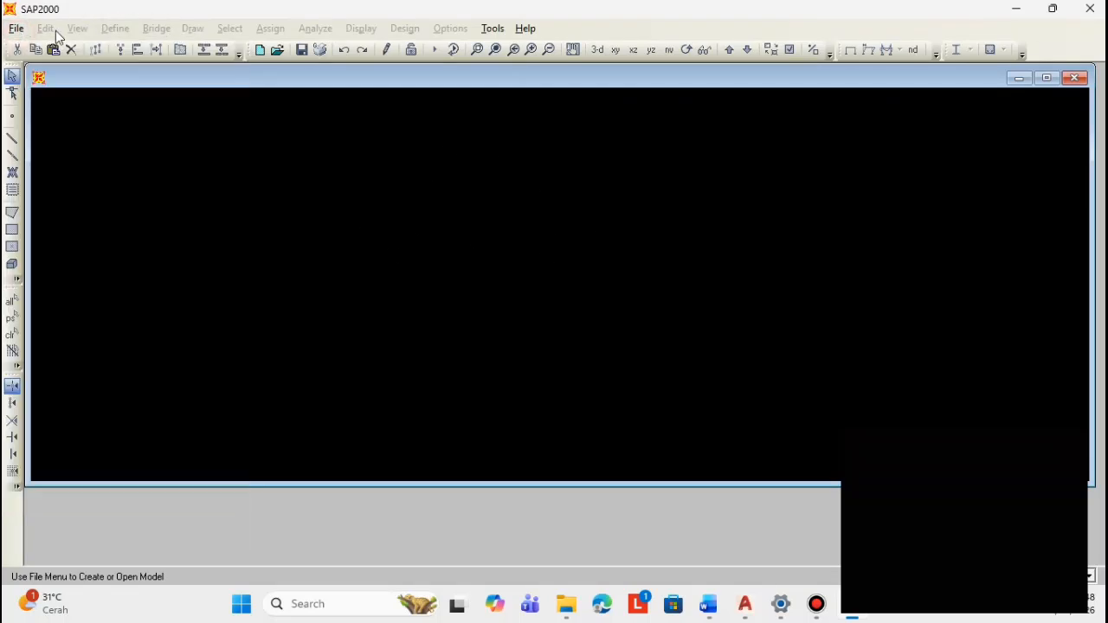
left_click(15, 29)
left_click(39, 49)
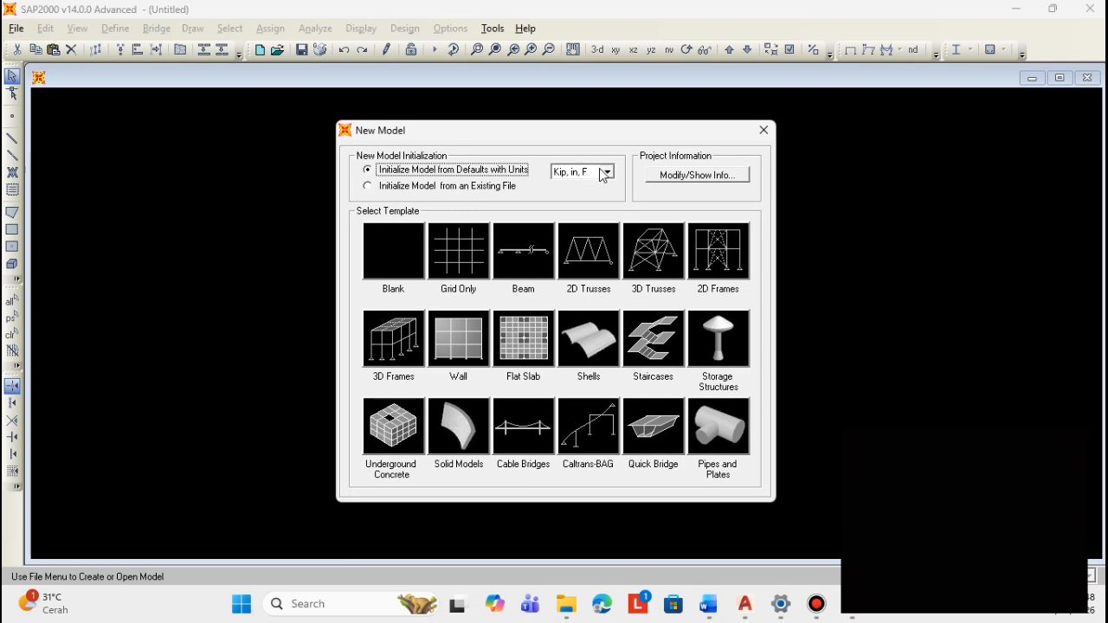
left_click(606, 172)
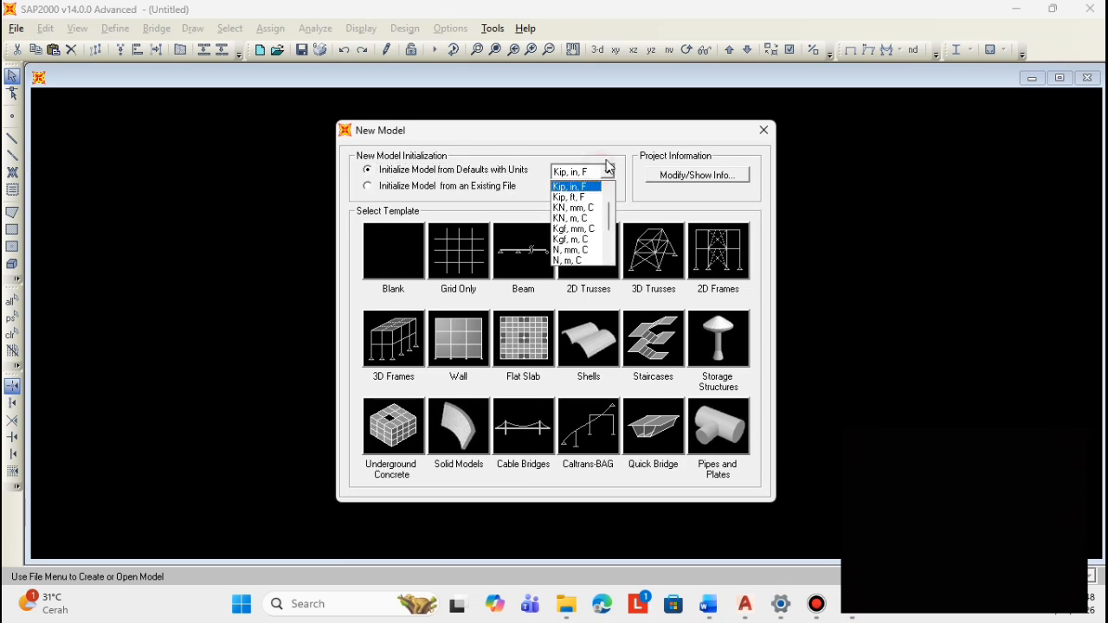
left_click(569, 218)
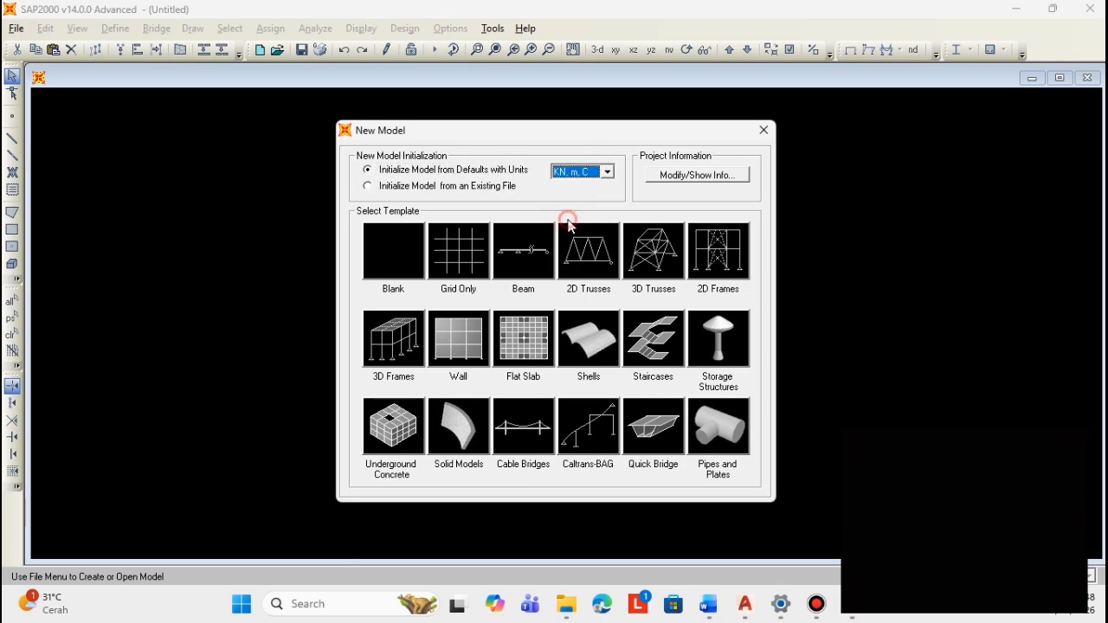
left_click(395, 260)
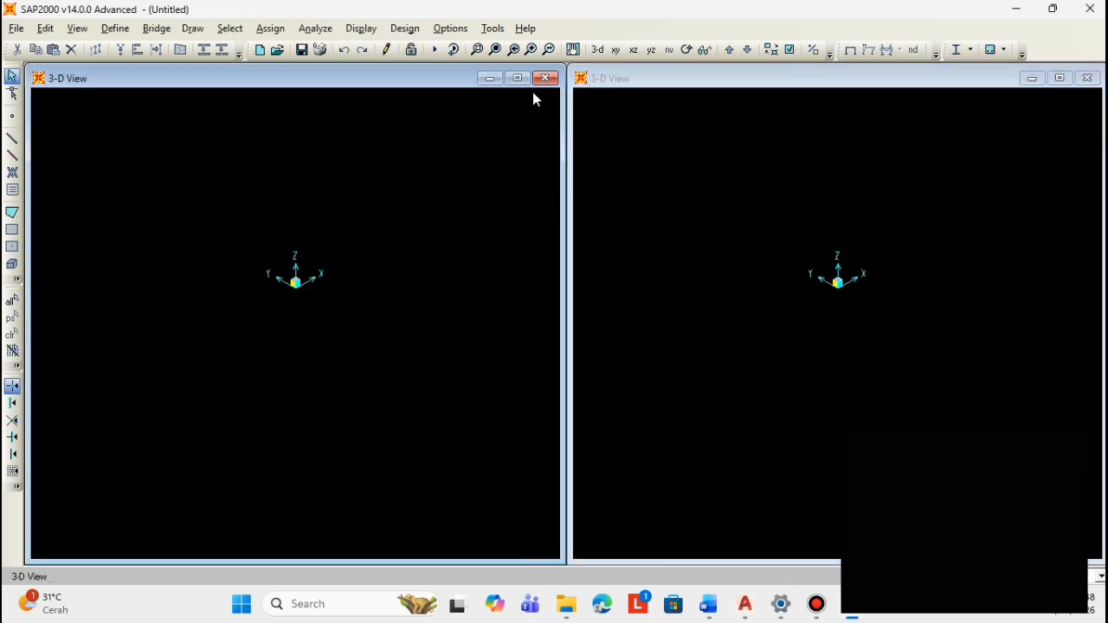
- Maximize the model view on the X-Z plane and open the GLOBAL grid system data with grids displayed as spacing
left_click(519, 80)
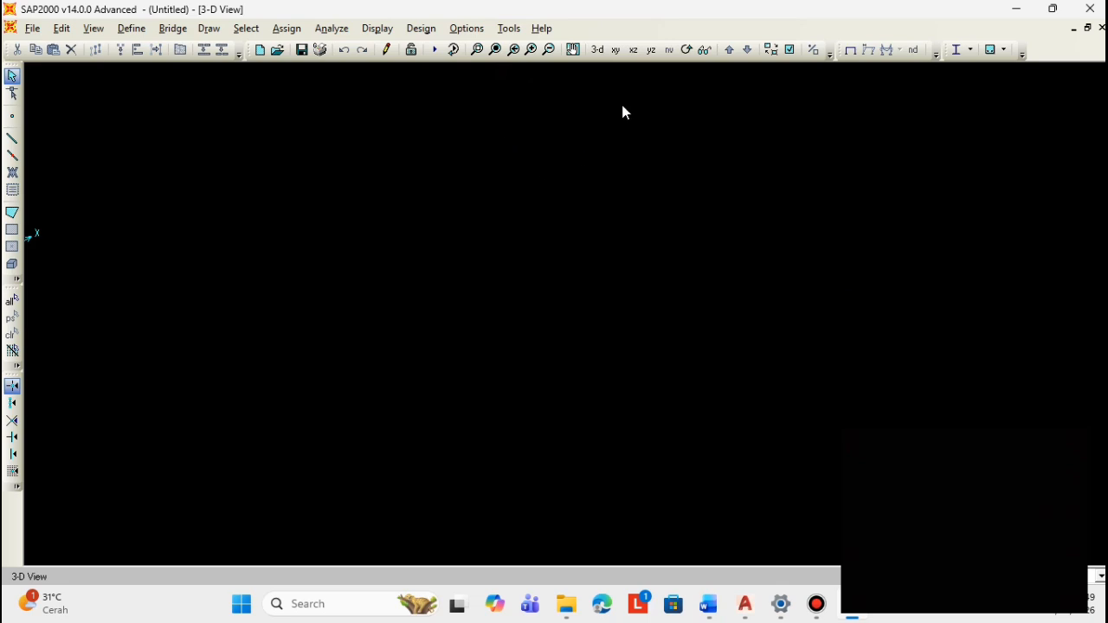
left_click(633, 50)
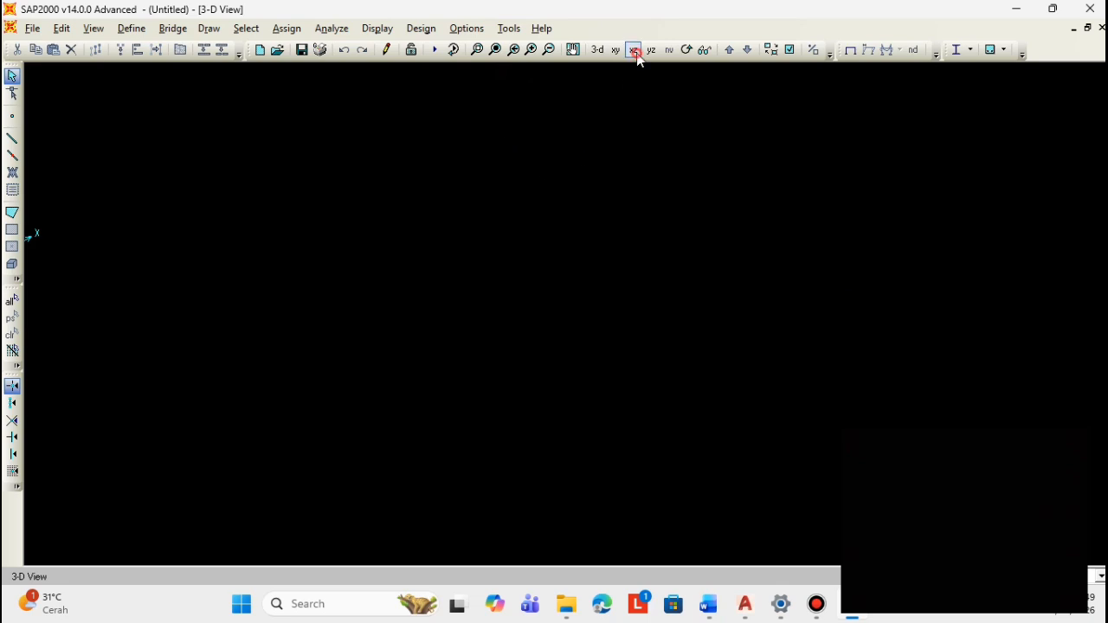
right_click(474, 212)
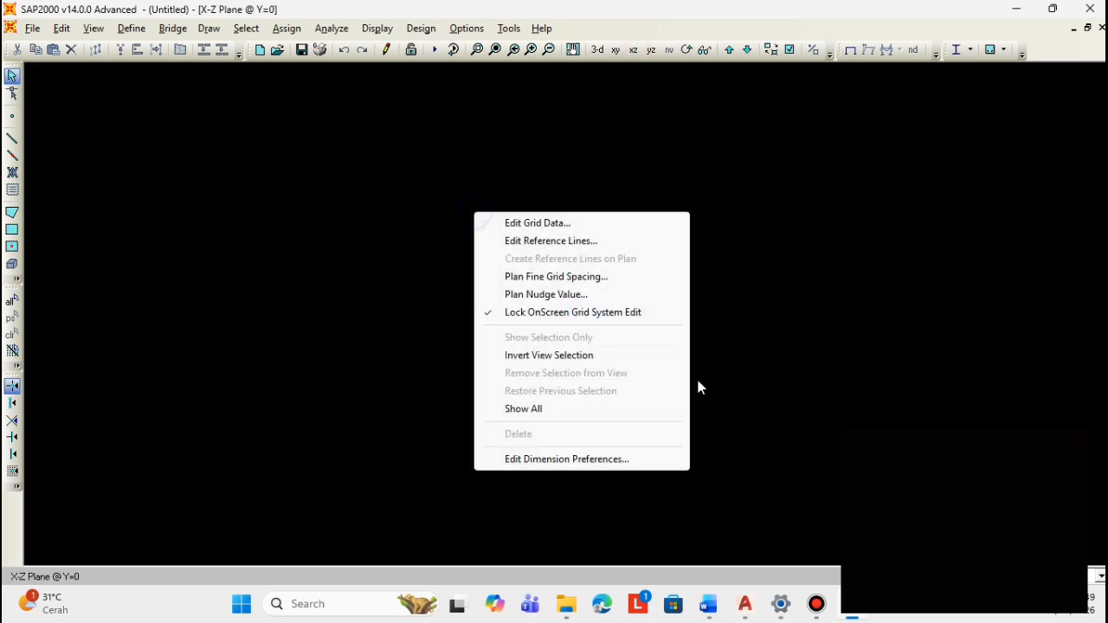
left_click(574, 221)
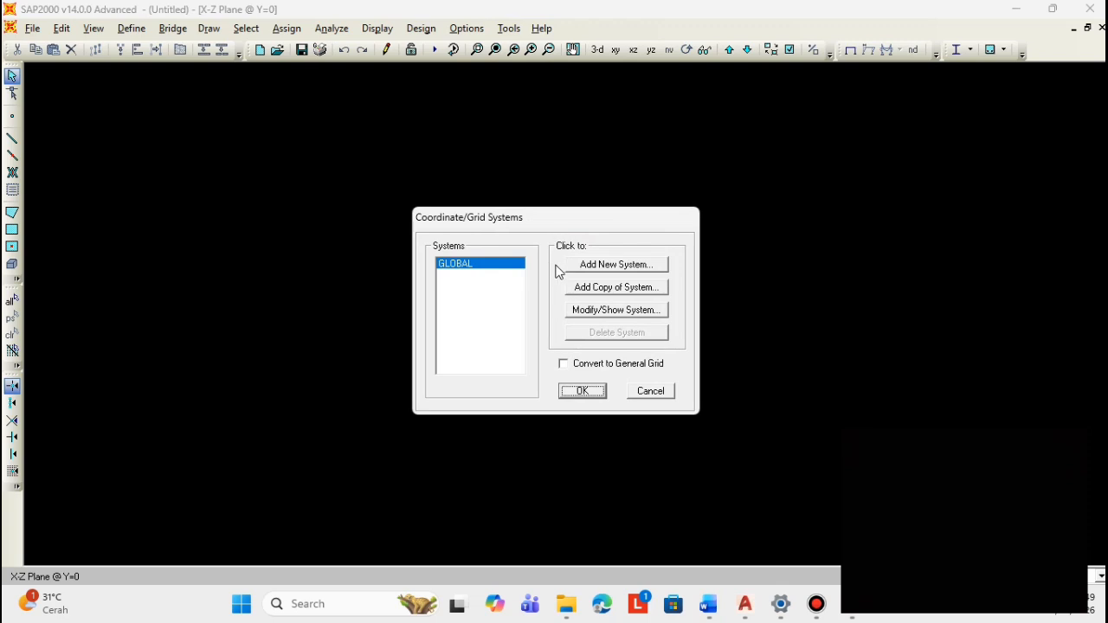
left_click(597, 311)
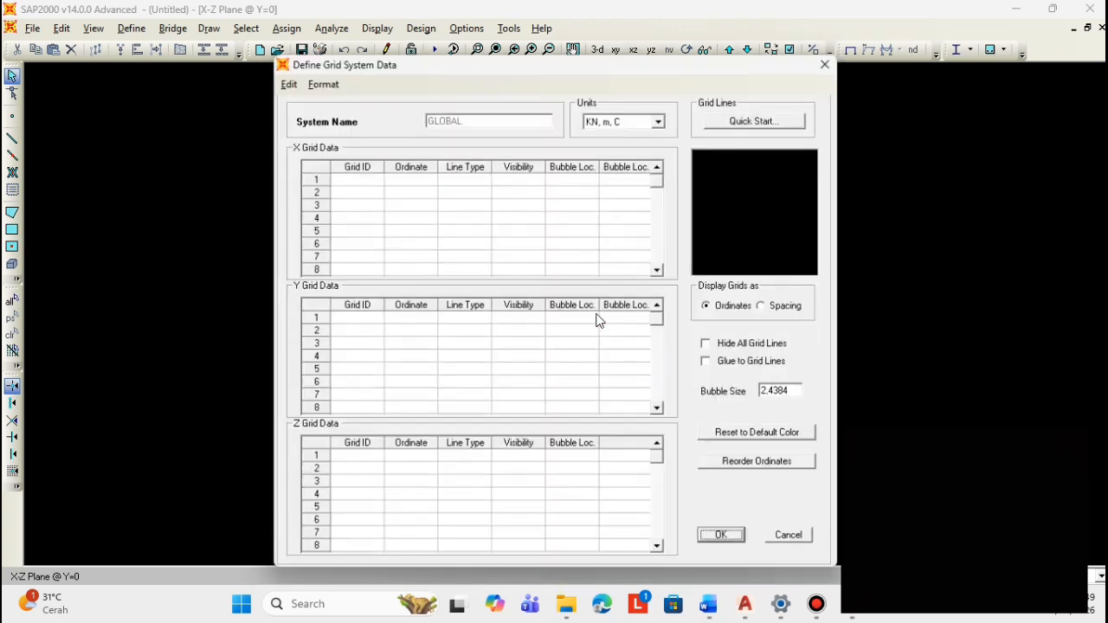
left_click(761, 307)
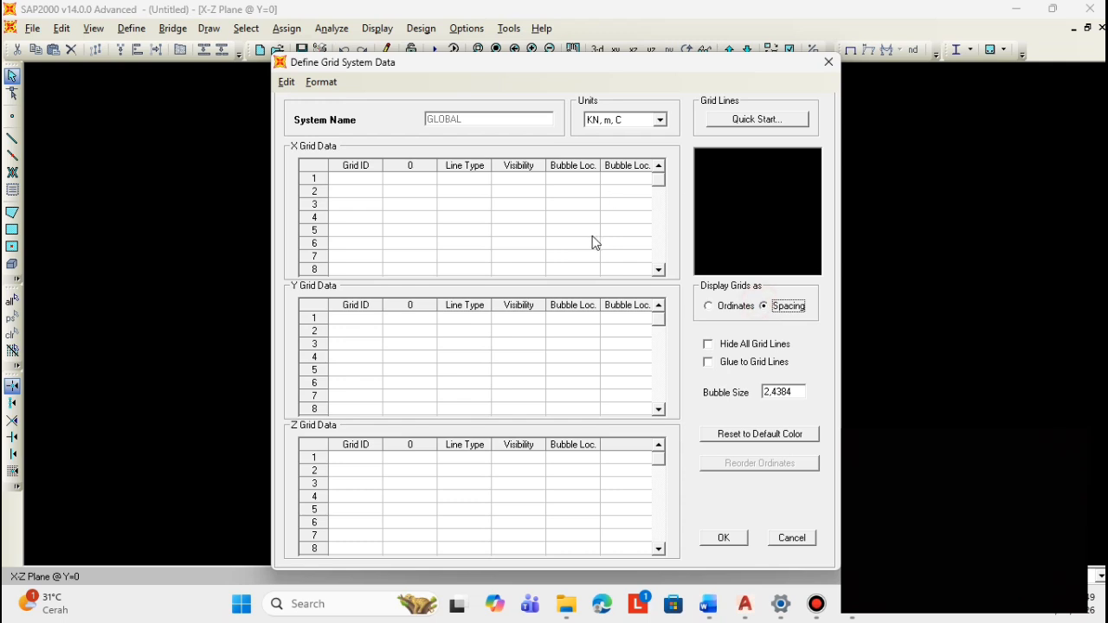
- Enter X grid spacings of 1,5, 1,5, 1,5 and 0 m for the four girder lines
left_click(419, 180)
left_click(412, 190)
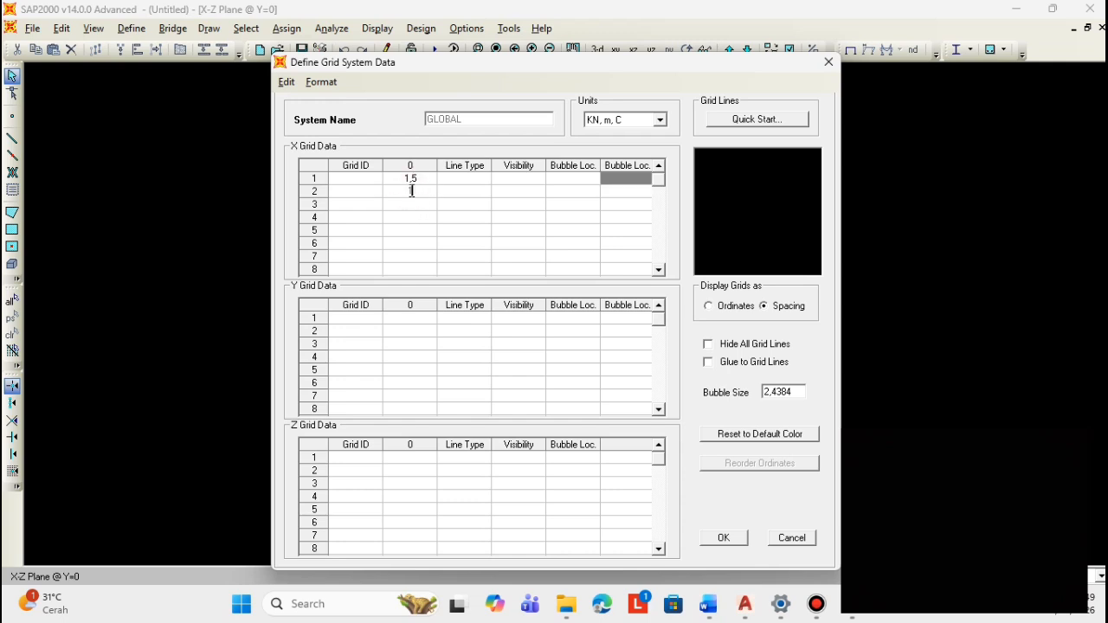
left_click(412, 205)
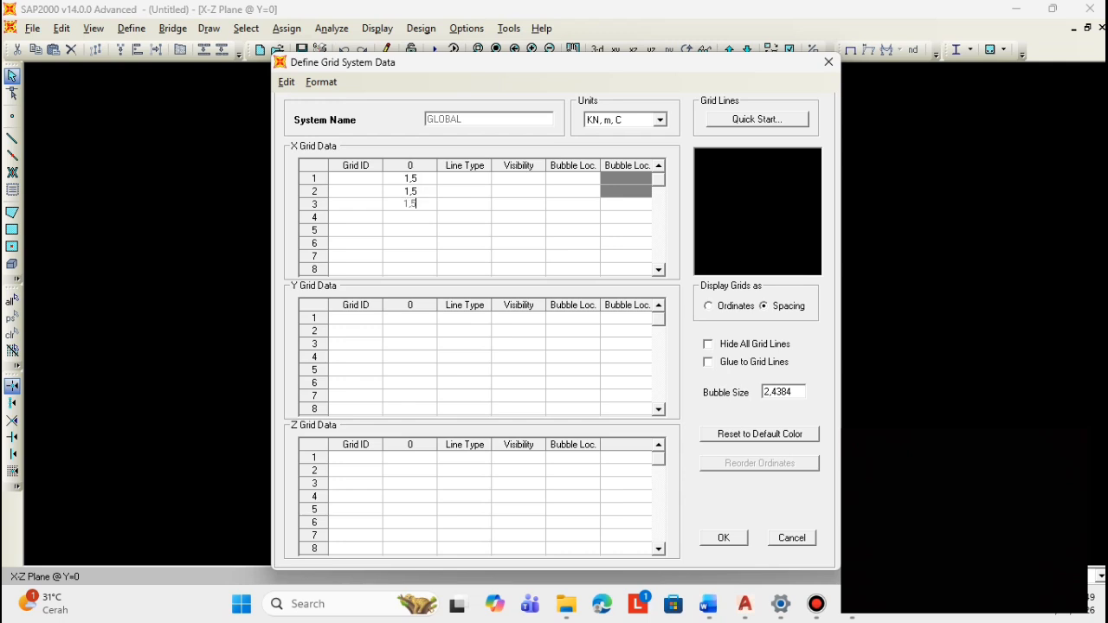
left_click(412, 218)
type("0")
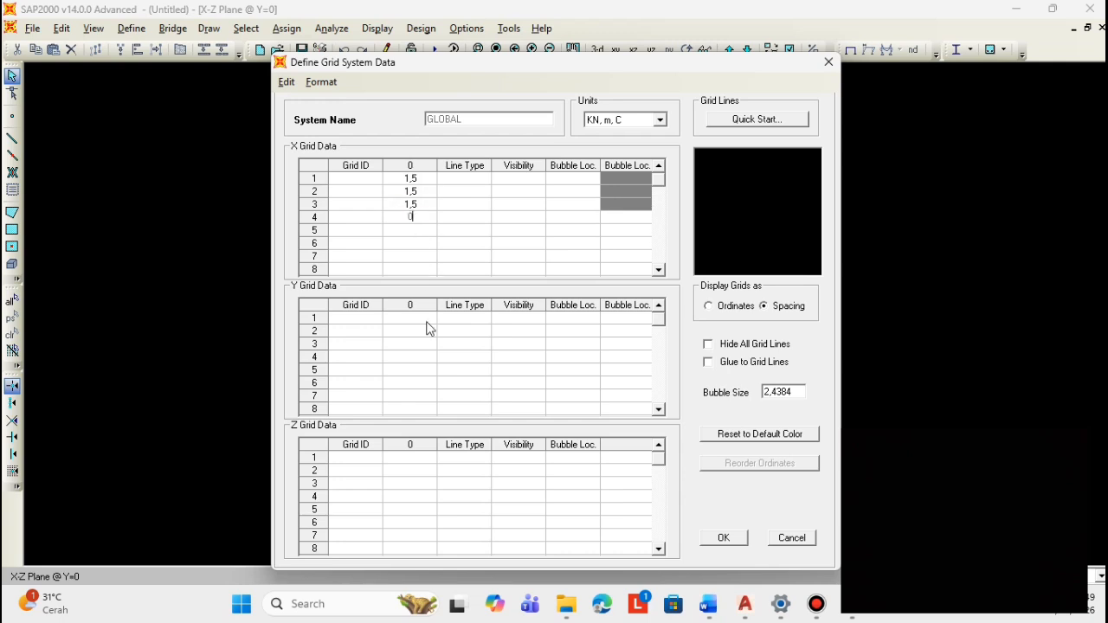
- Enter Z grid spacings of 1 and 0 m and display the grids as ordinates
left_click(408, 459)
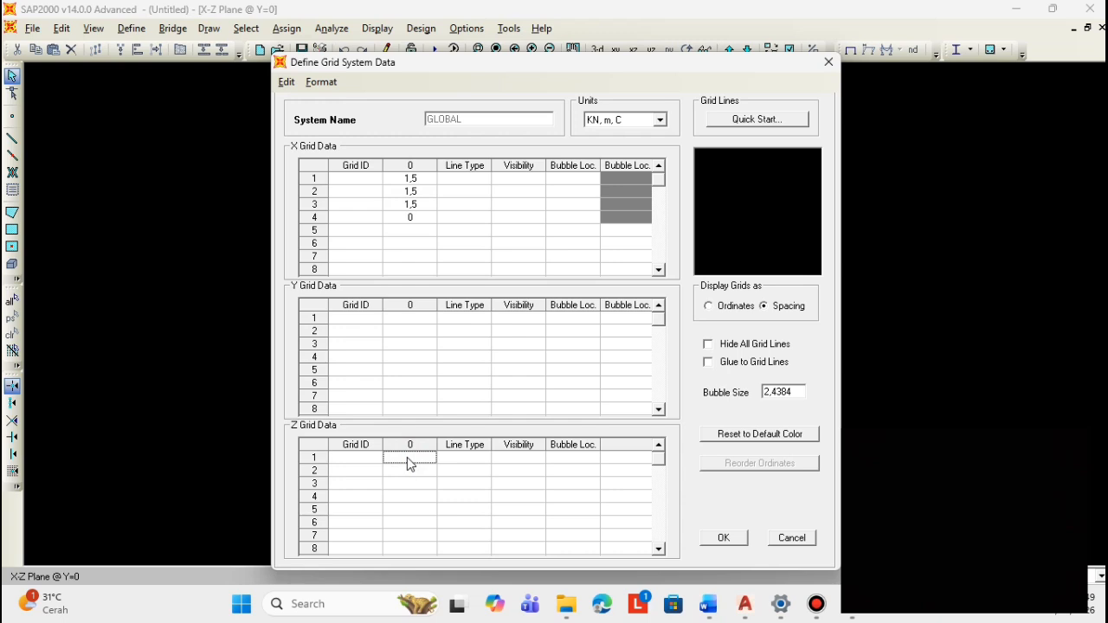
left_click(409, 471)
type("0")
left_click(412, 476)
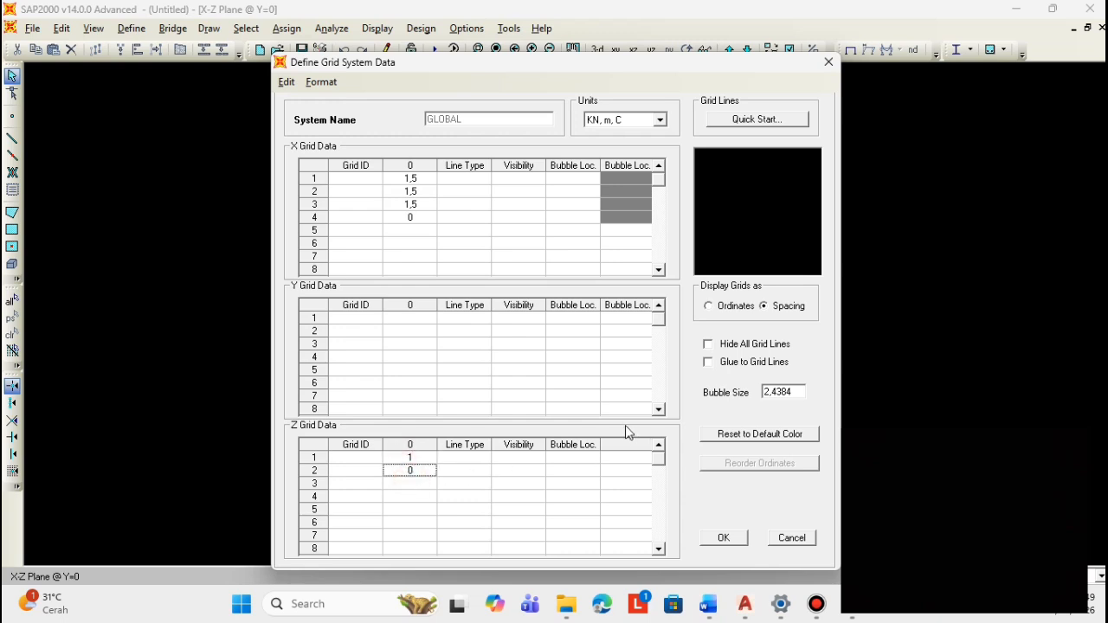
left_click(414, 484)
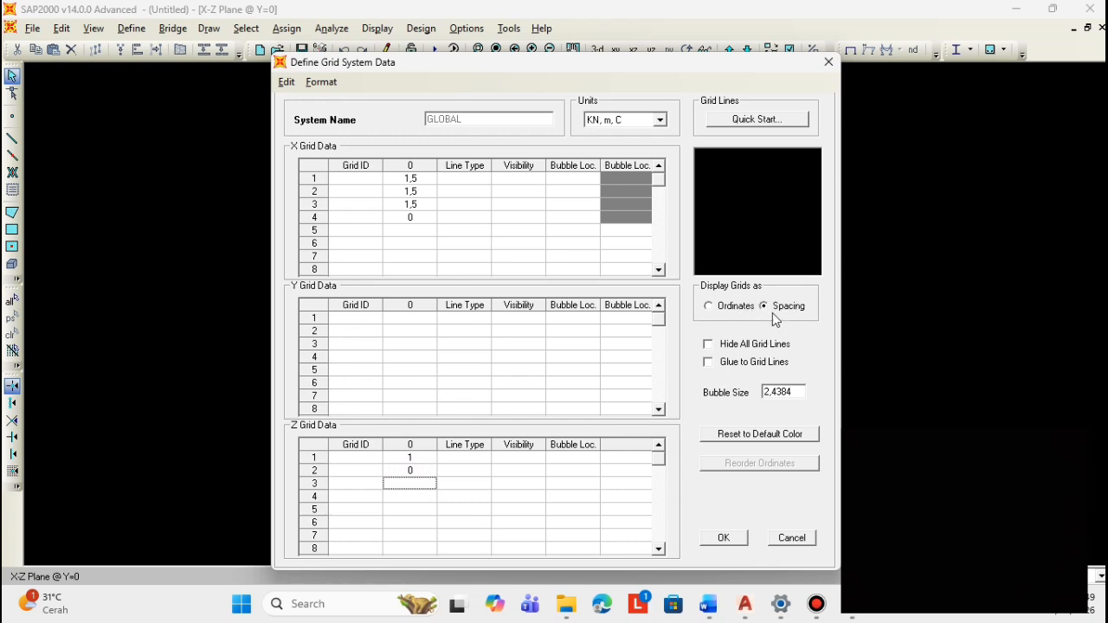
left_click(718, 308)
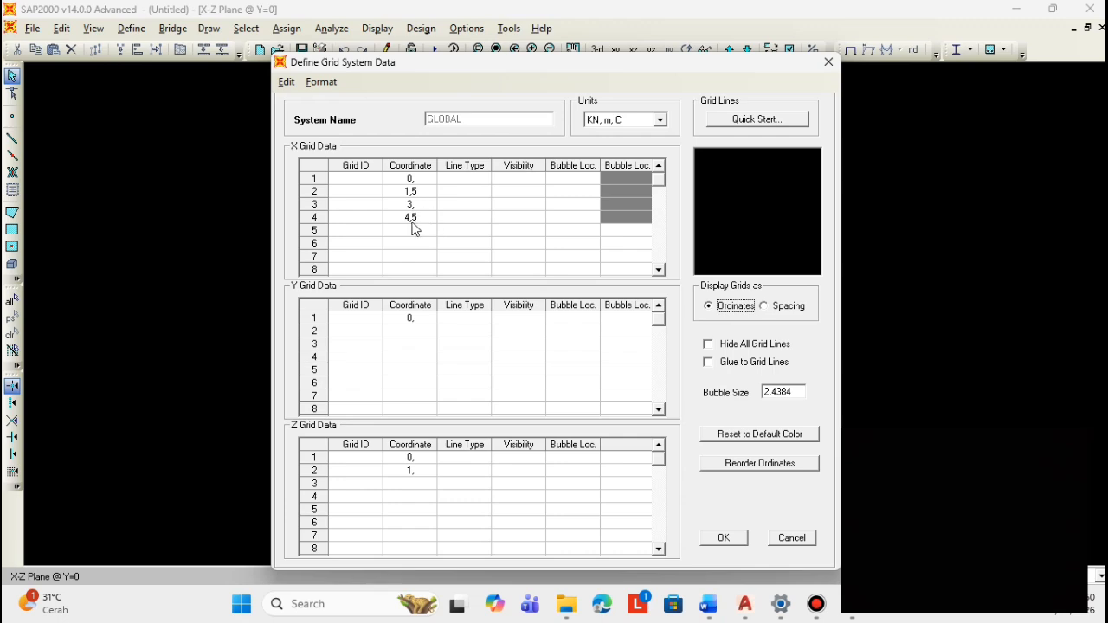
- Switch to AutoCAD and add a linear dimension across all three girder spacings beneath the bridge cross-section
left_click(745, 613)
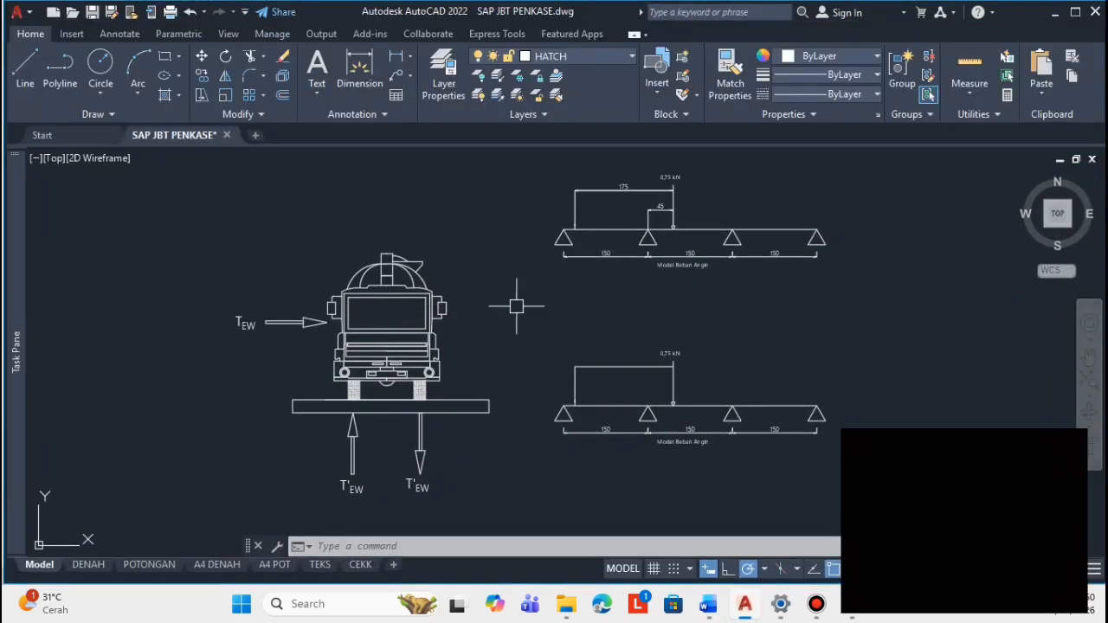
scroll(517, 305, "down", 5)
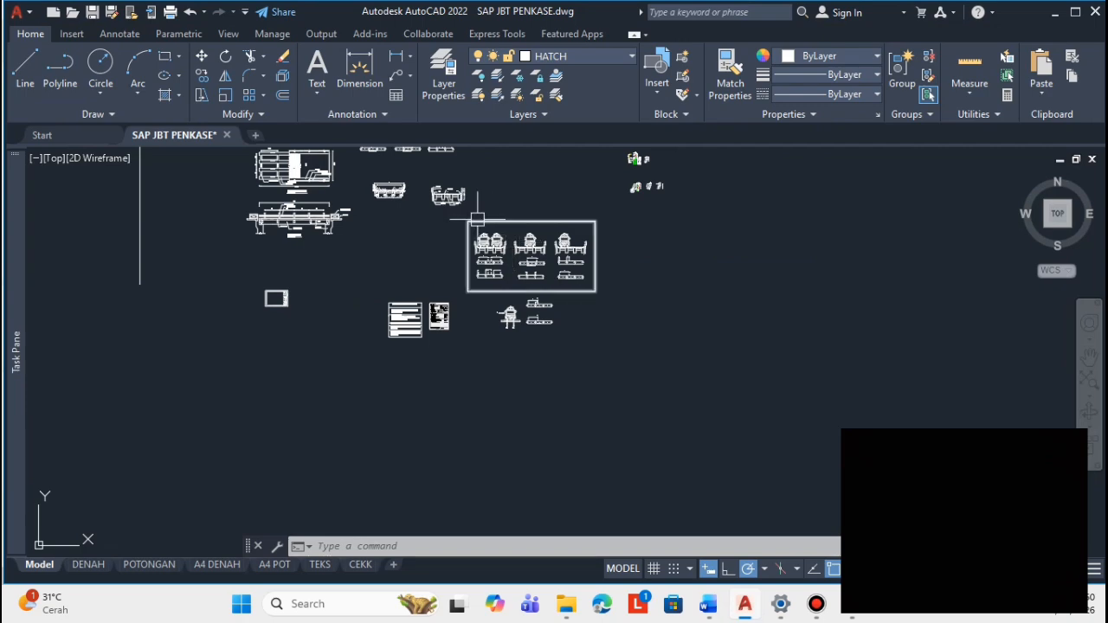
scroll(470, 212, "up", 5)
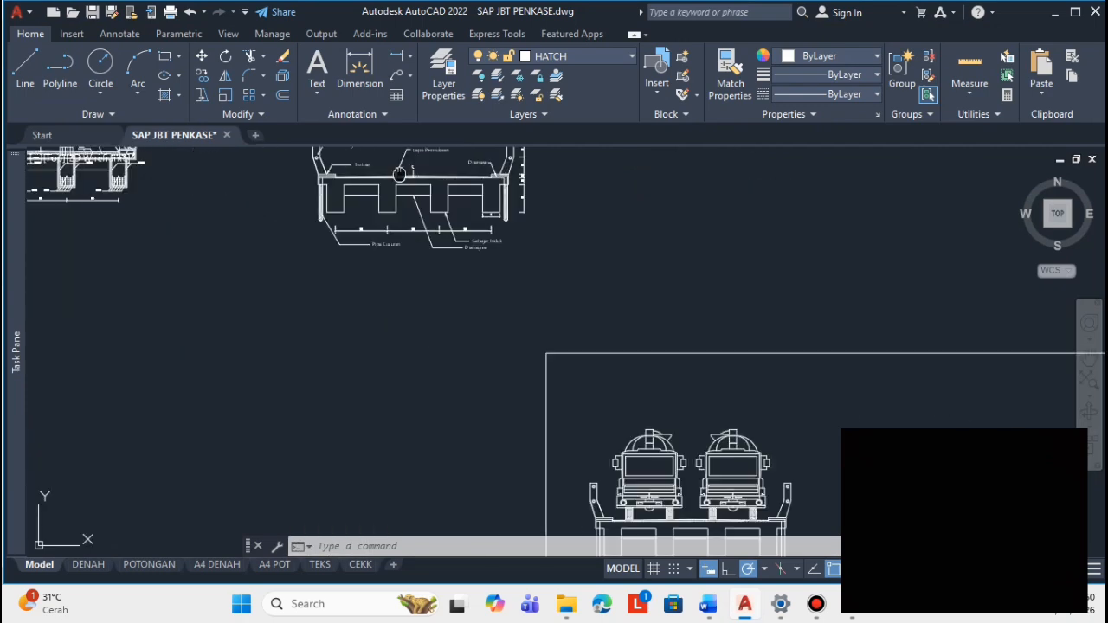
mouse_move(399, 173)
middle_mouse_down()
mouse_move(385, 286)
mouse_move(350, 368)
middle_mouse_up()
scroll(351, 372, "up", 4)
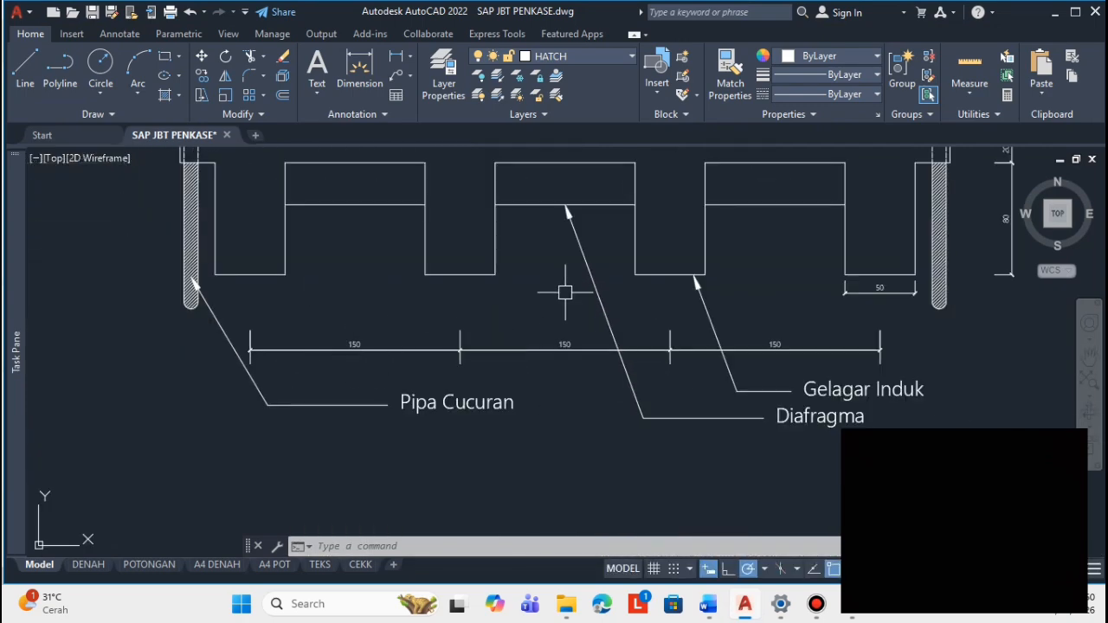
type("dli")
key("Return")
left_click(250, 330)
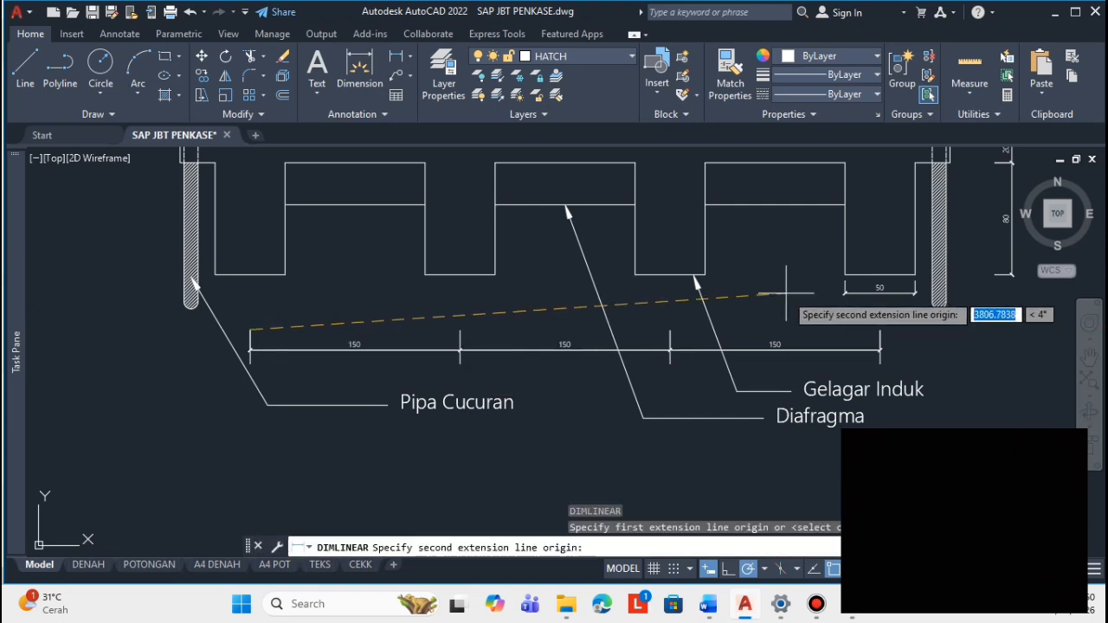
left_click(880, 332)
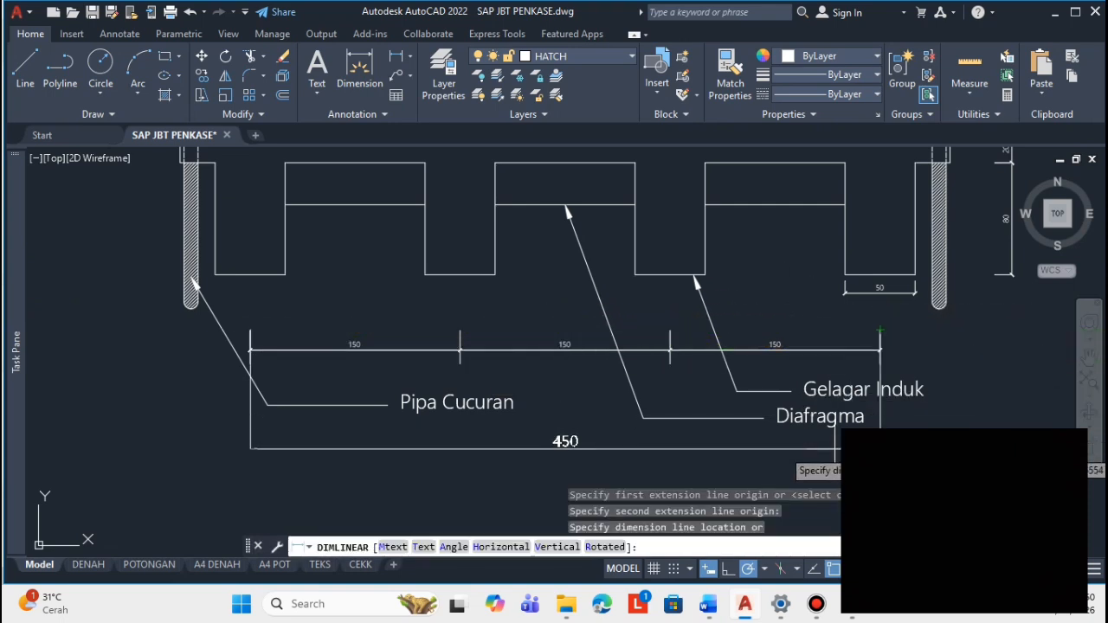
middle_click_drag(821, 462, 767, 435)
left_click(721, 438)
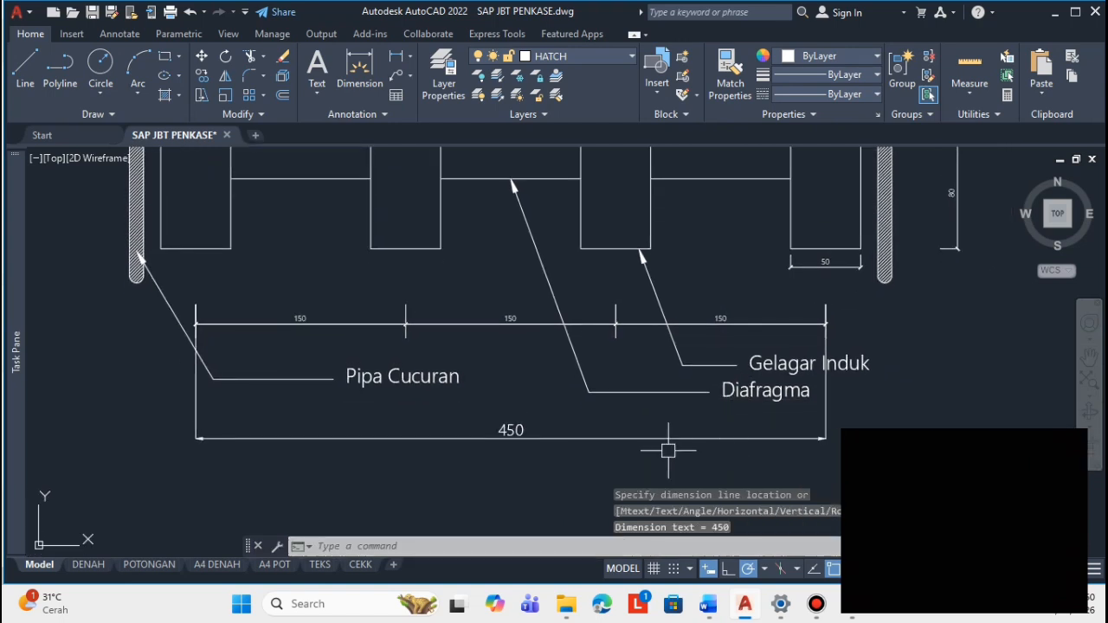
- Return to SAP2000 and apply the edited GLOBAL grid system to the model
key("alt+Tab")
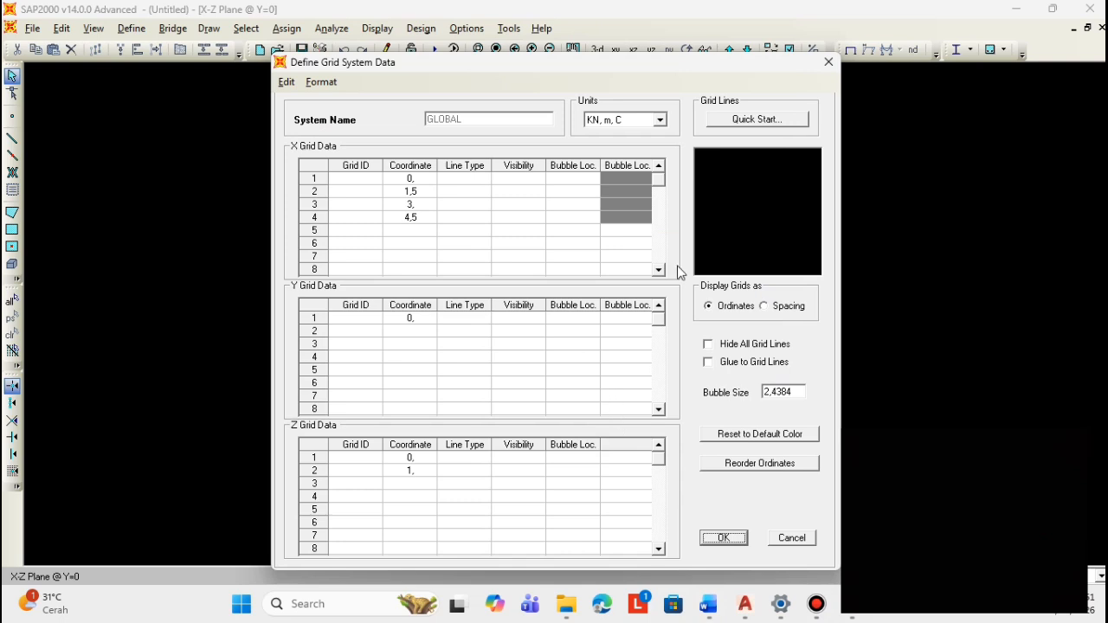
left_click(725, 538)
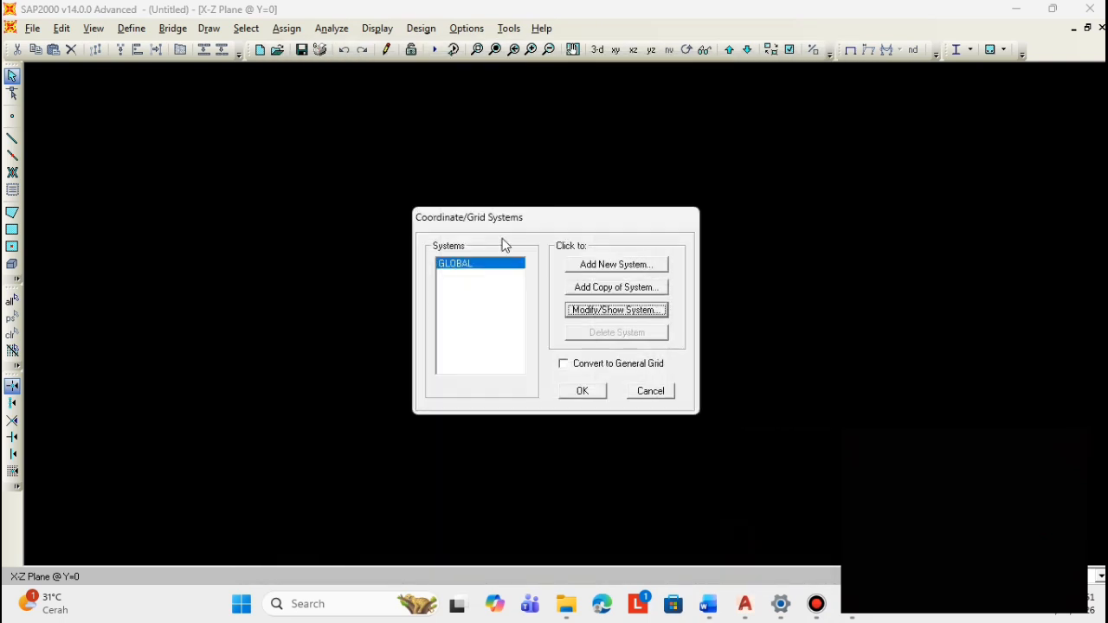
left_click(582, 393)
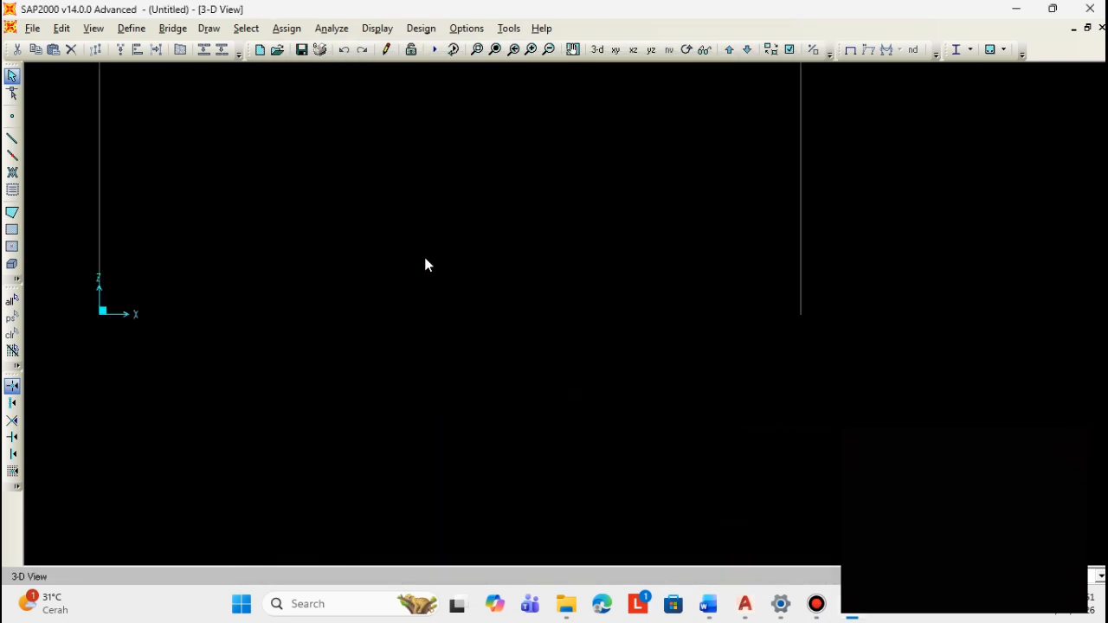
left_click(549, 49)
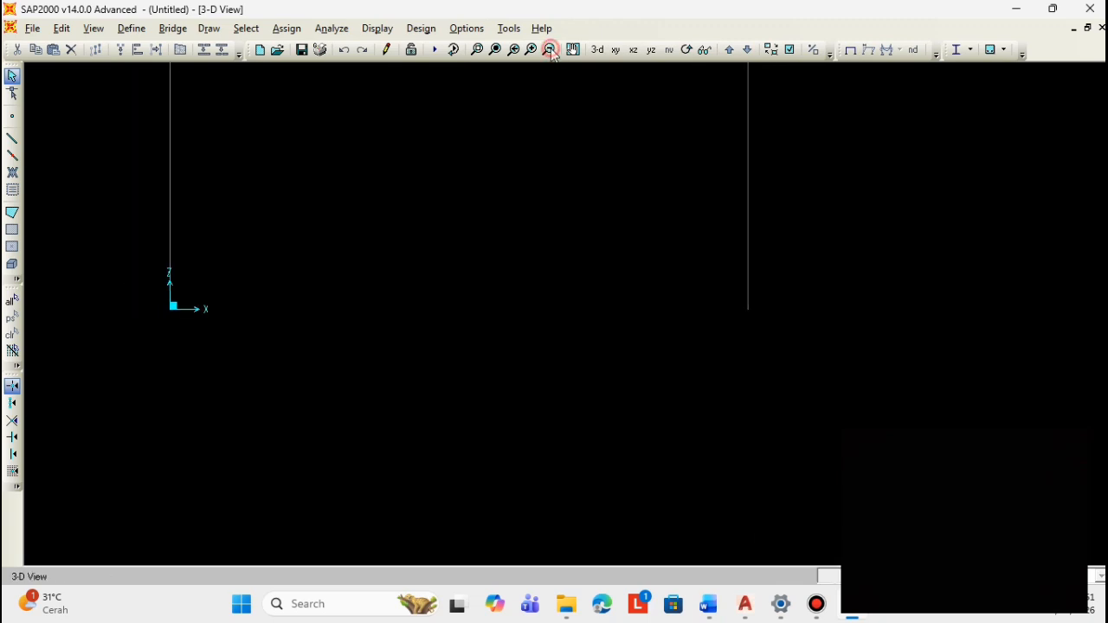
left_click(549, 50)
left_click(549, 49)
left_click(549, 49)
left_click(549, 49)
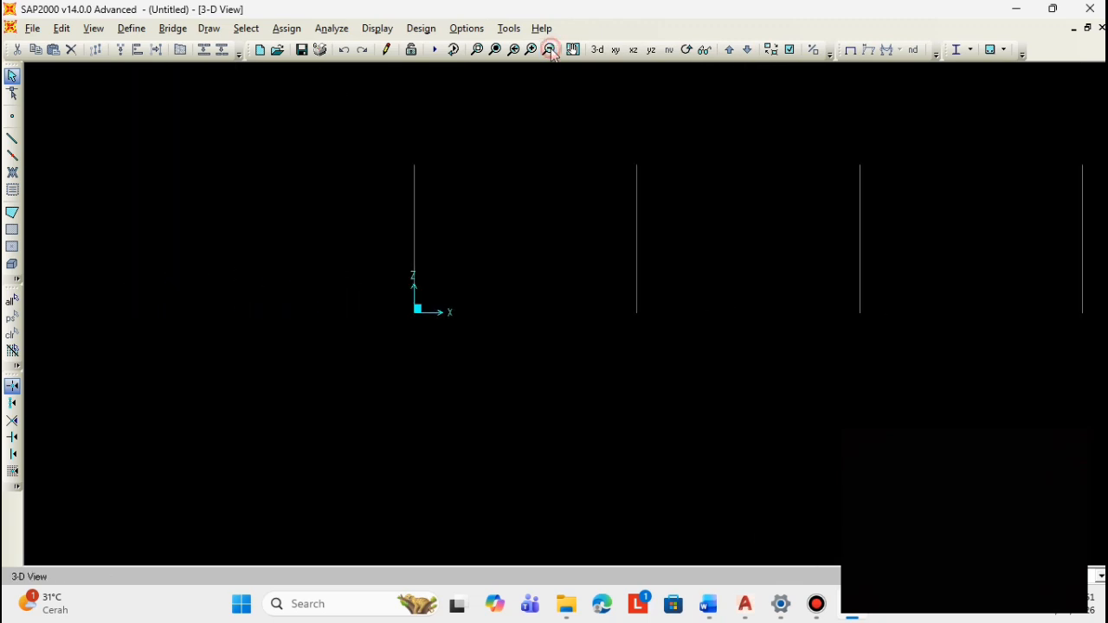
left_click(549, 49)
scroll(656, 205, "down", 1)
middle_click_drag(655, 206, 539, 283)
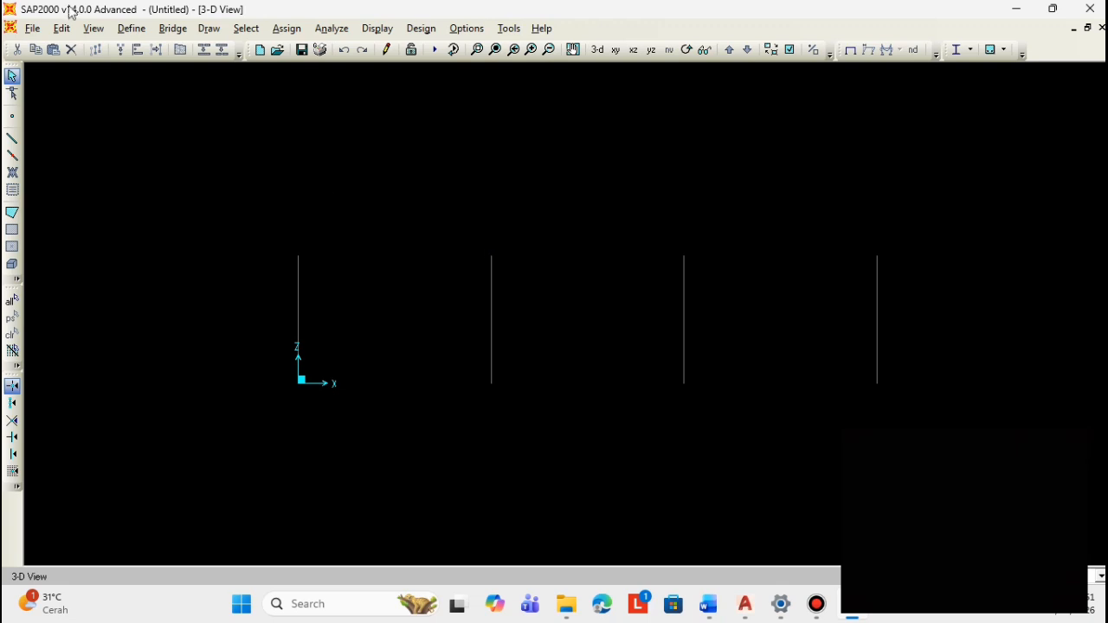
- Modify the 4000Psi concrete material, renaming it Beton and setting its weight per unit volume to 24 kN/m³
left_click(139, 28)
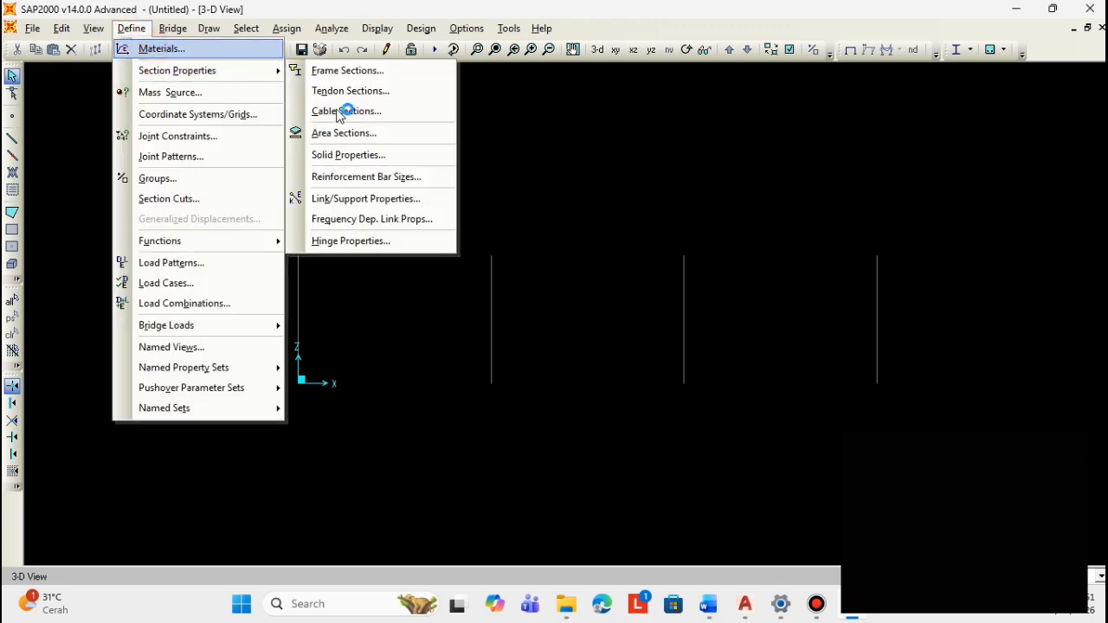
left_click(367, 116)
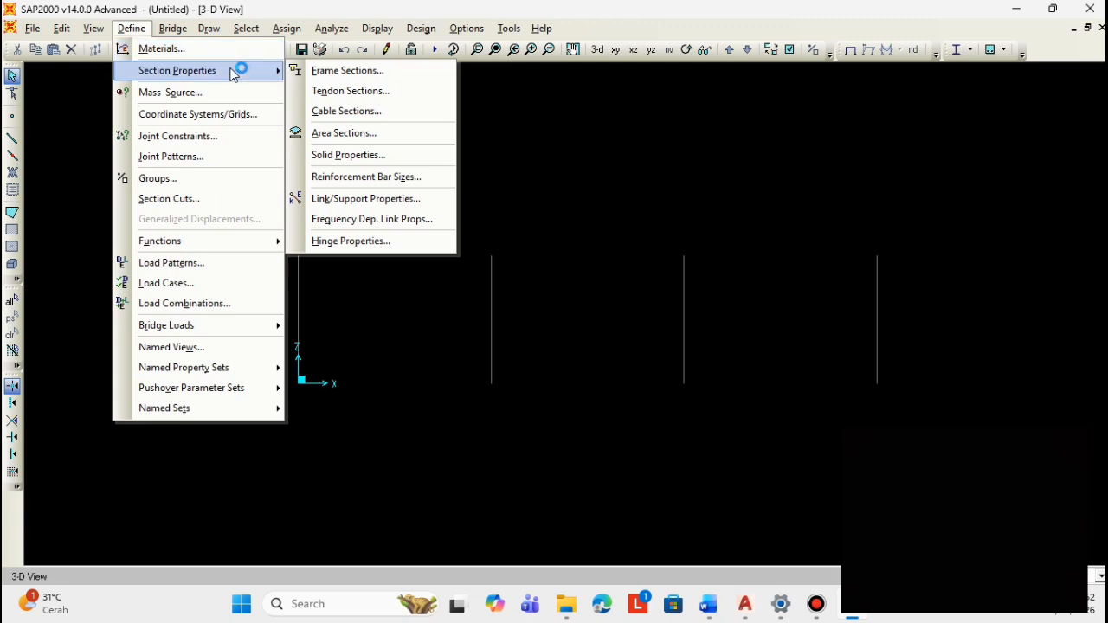
left_click(162, 48)
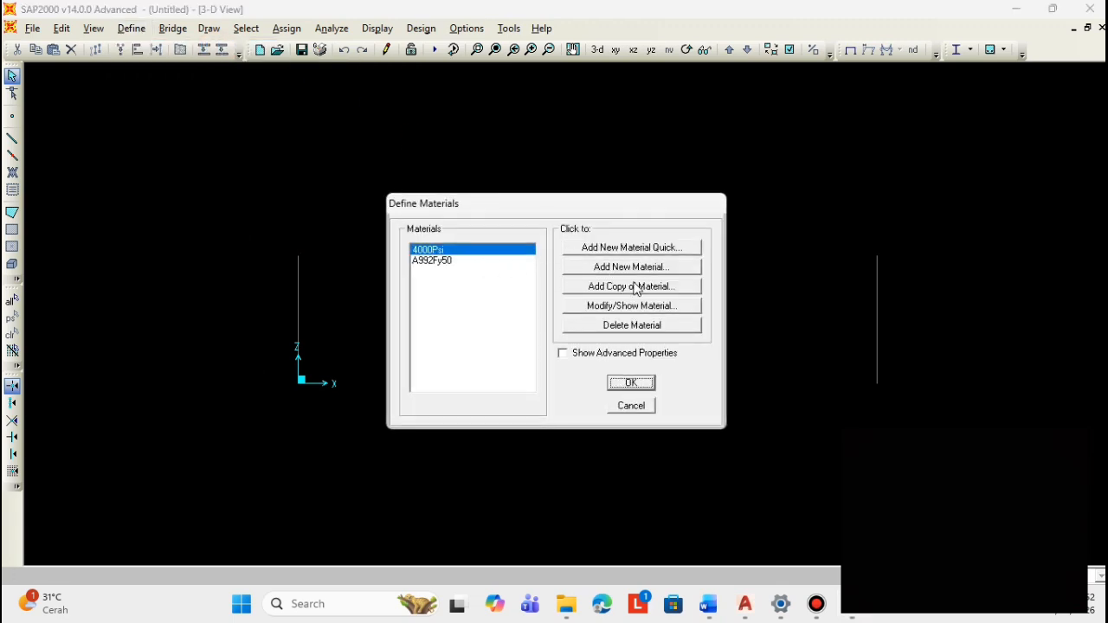
left_click(596, 306)
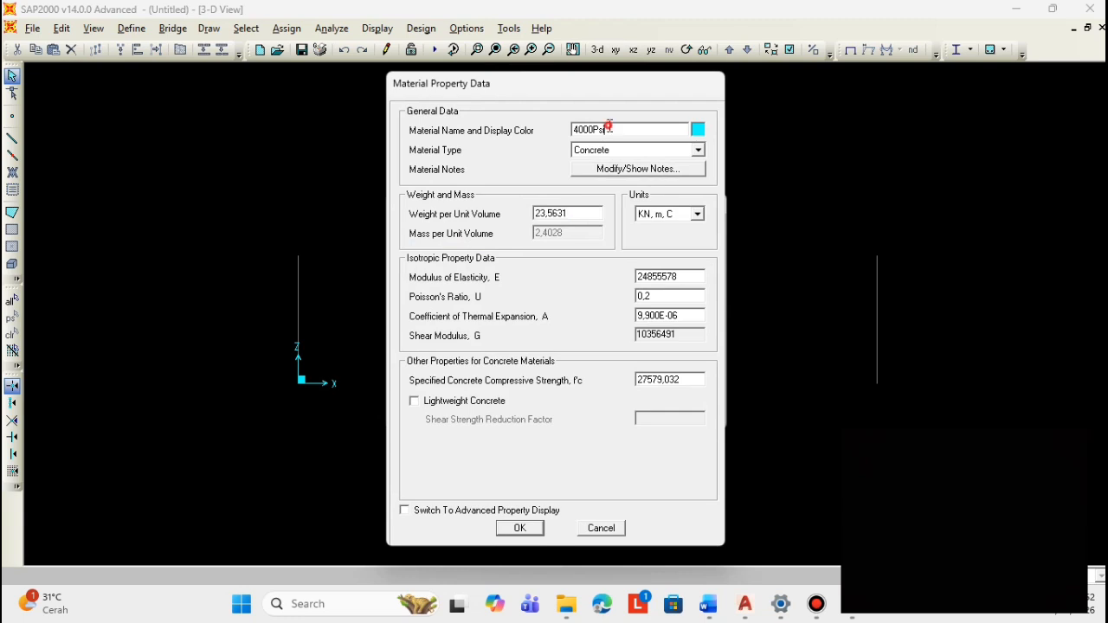
left_click_drag(608, 128, 546, 130)
type("Beton")
left_click_drag(572, 212, 537, 213)
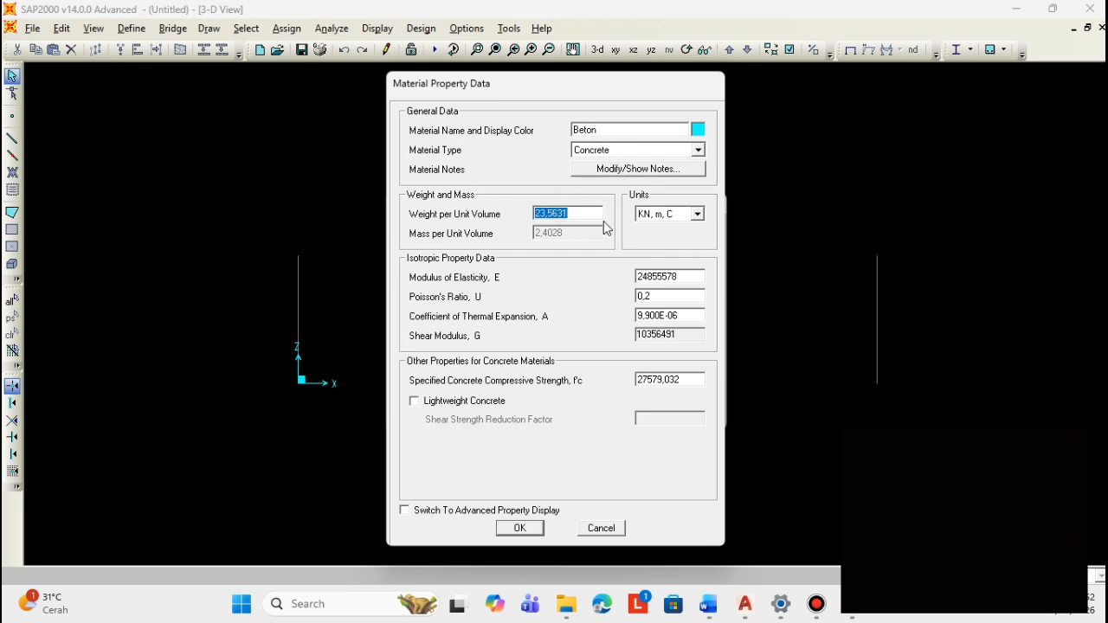
type("24")
- Switch to AutoCAD and examine the Data Input Material SAP2000 table for the concrete property values
left_click(745, 603)
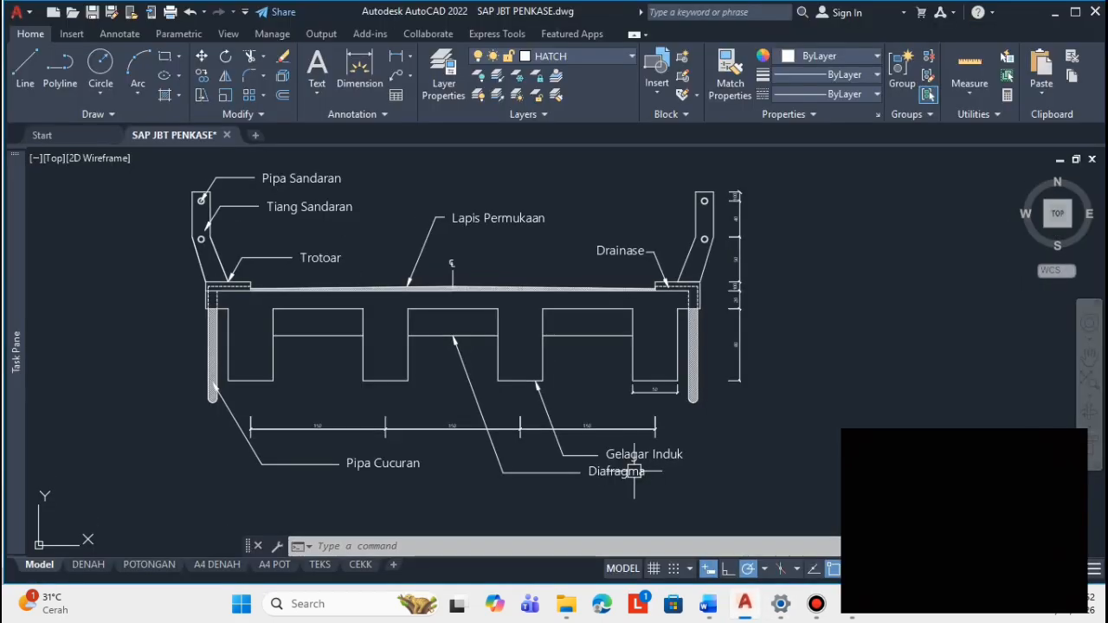
scroll(579, 376, "down", 3)
scroll(579, 375, "up", 5)
scroll(638, 329, "down", 5)
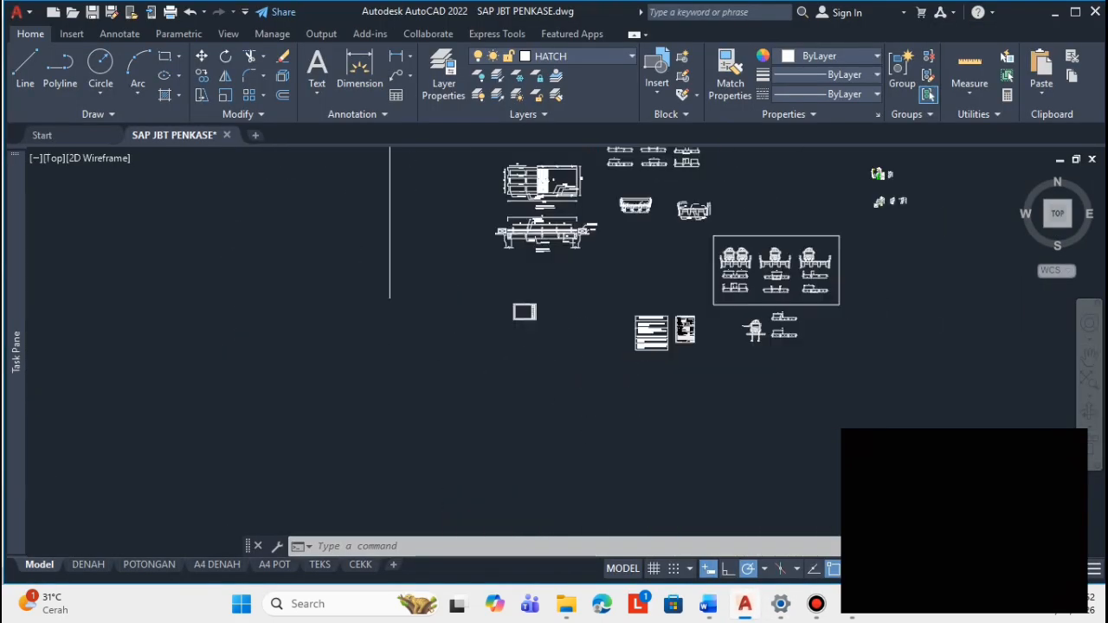
scroll(692, 287, "up", 10)
middle_click_drag(648, 297, 645, 260)
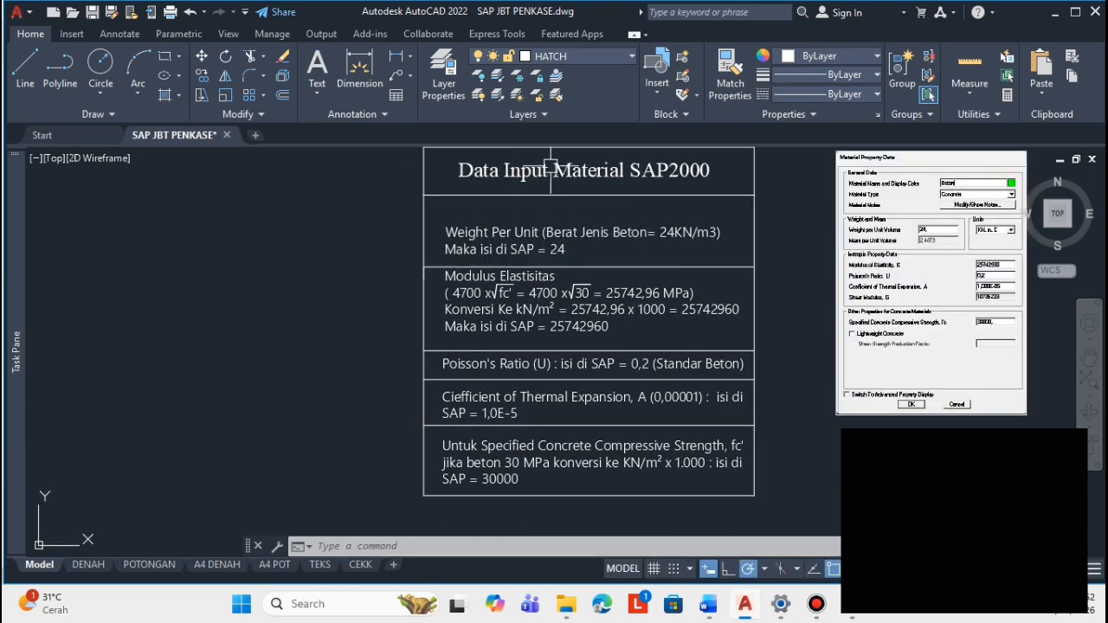
scroll(940, 212, "up", 4)
scroll(700, 277, "down", 5)
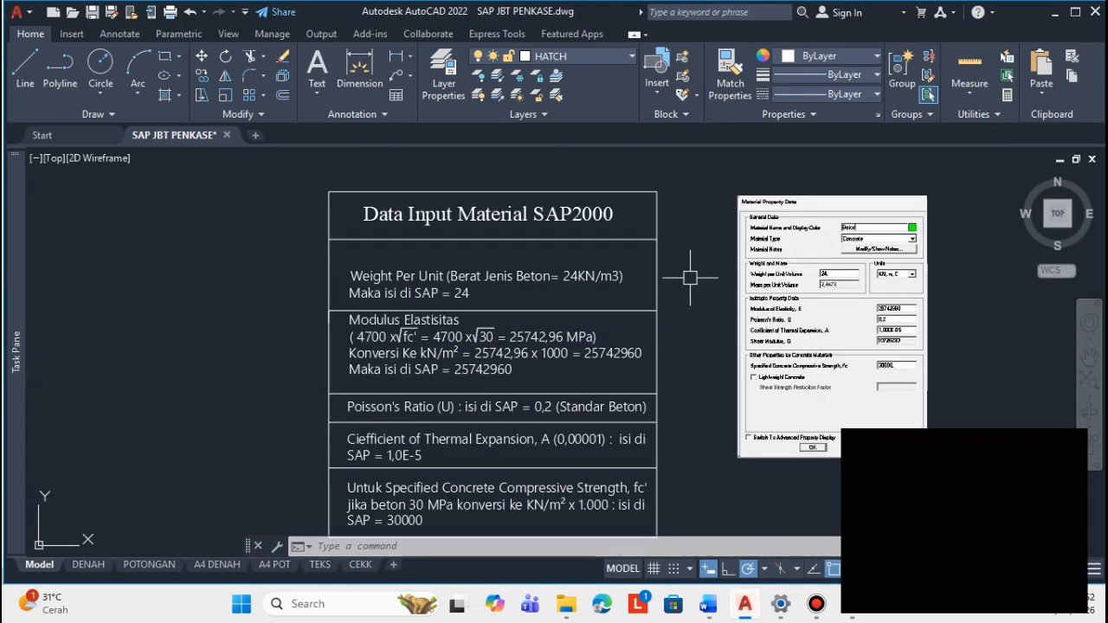
- Copy the modulus of elasticity value 25742960 from the Data Input Material SAP2000 table in AutoCAD
scroll(329, 297, "up", 2)
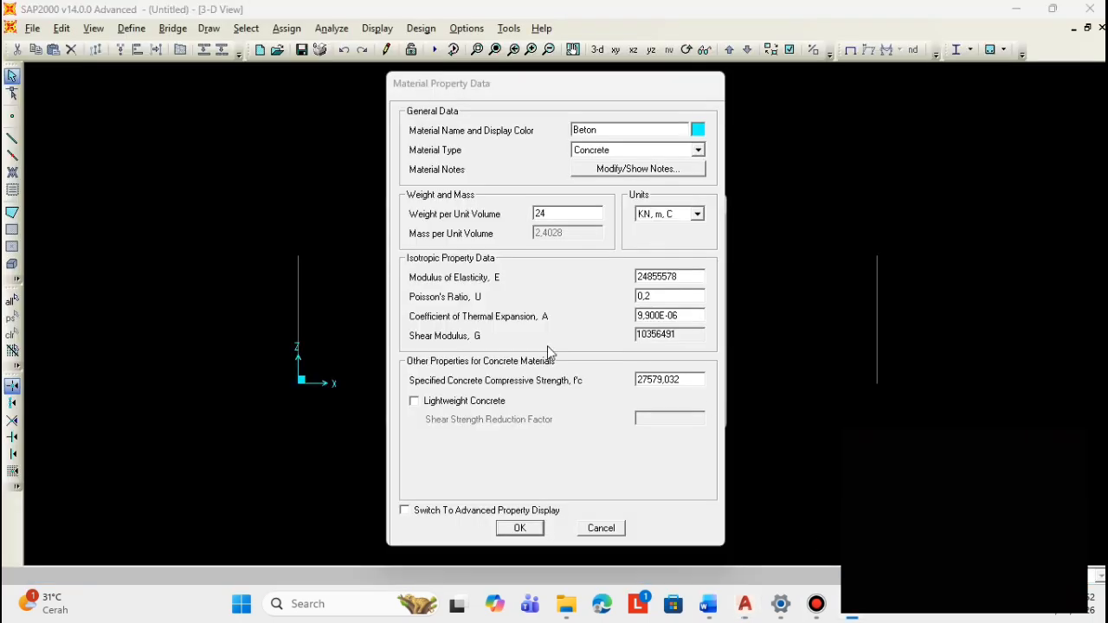
double_click(680, 274)
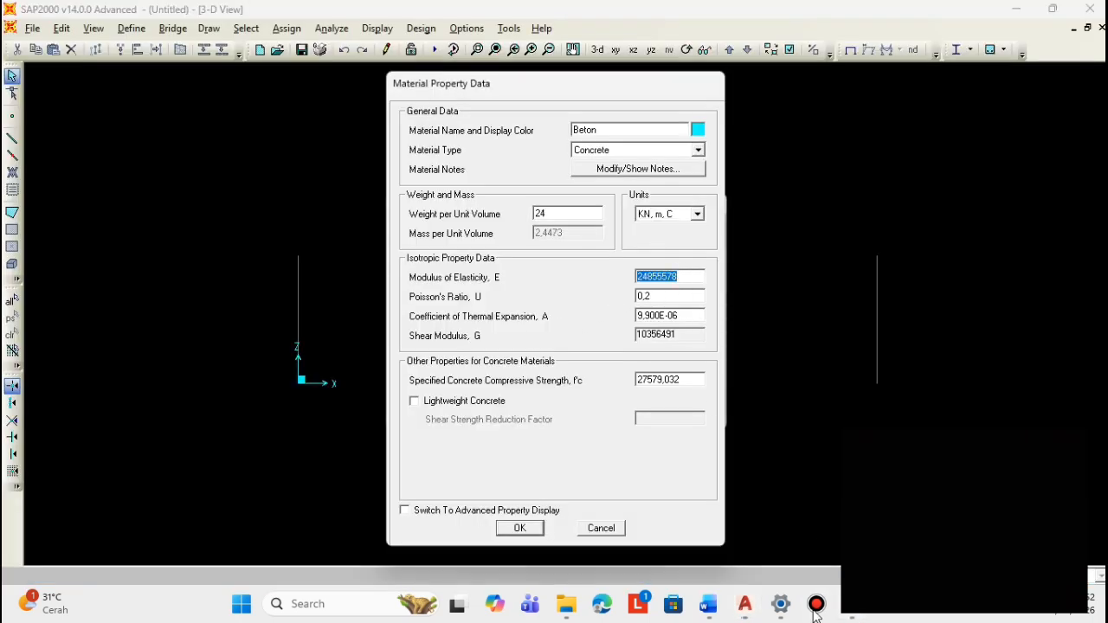
left_click(746, 603)
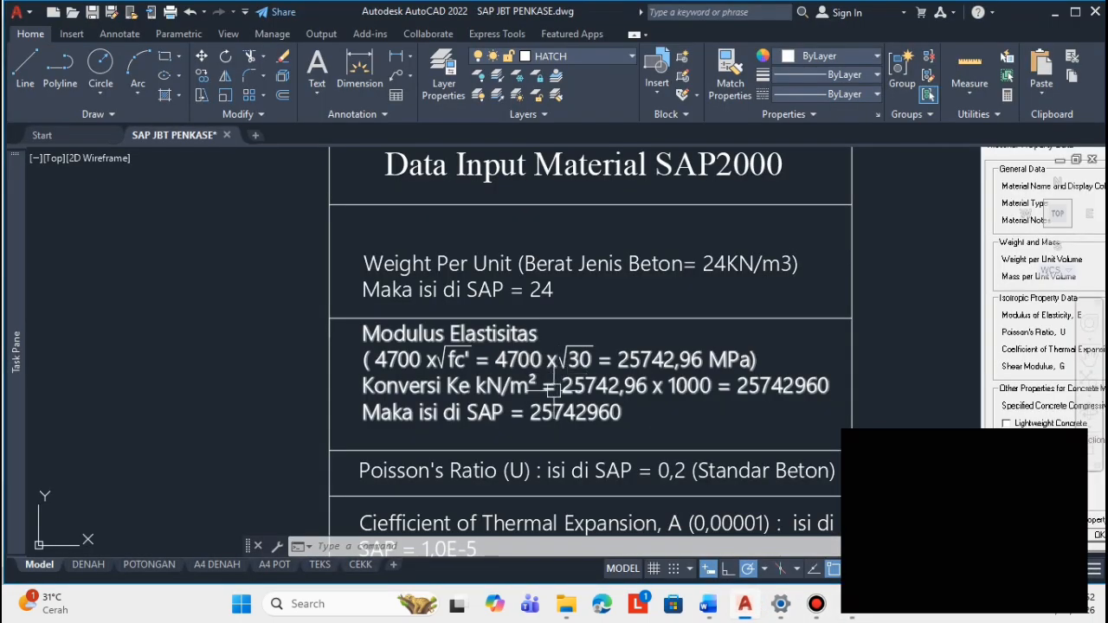
left_click(559, 416)
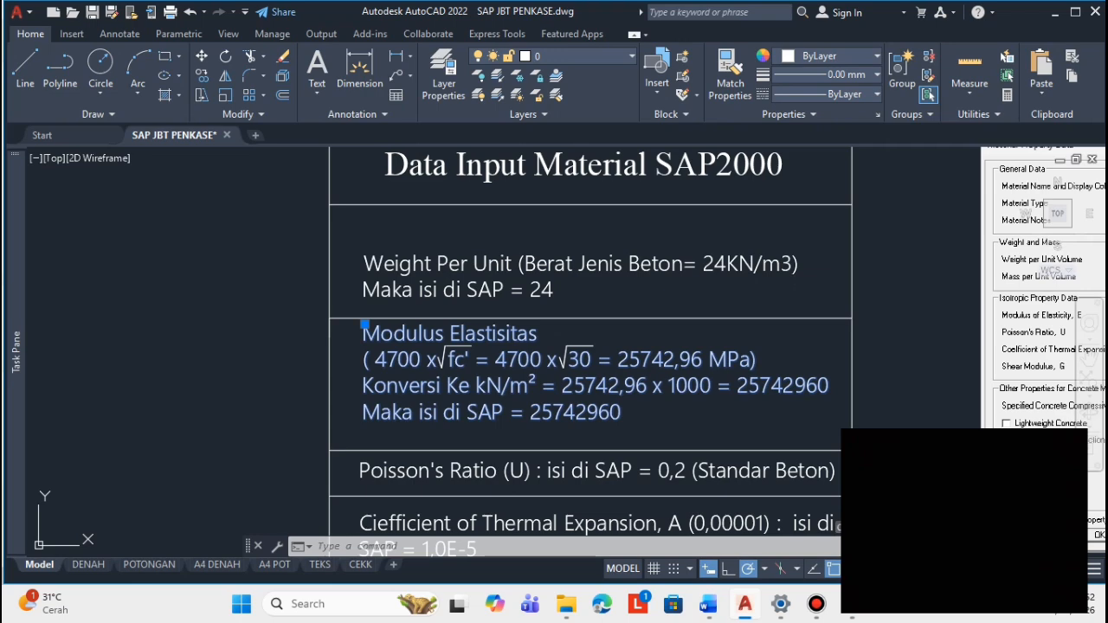
double_click(528, 412)
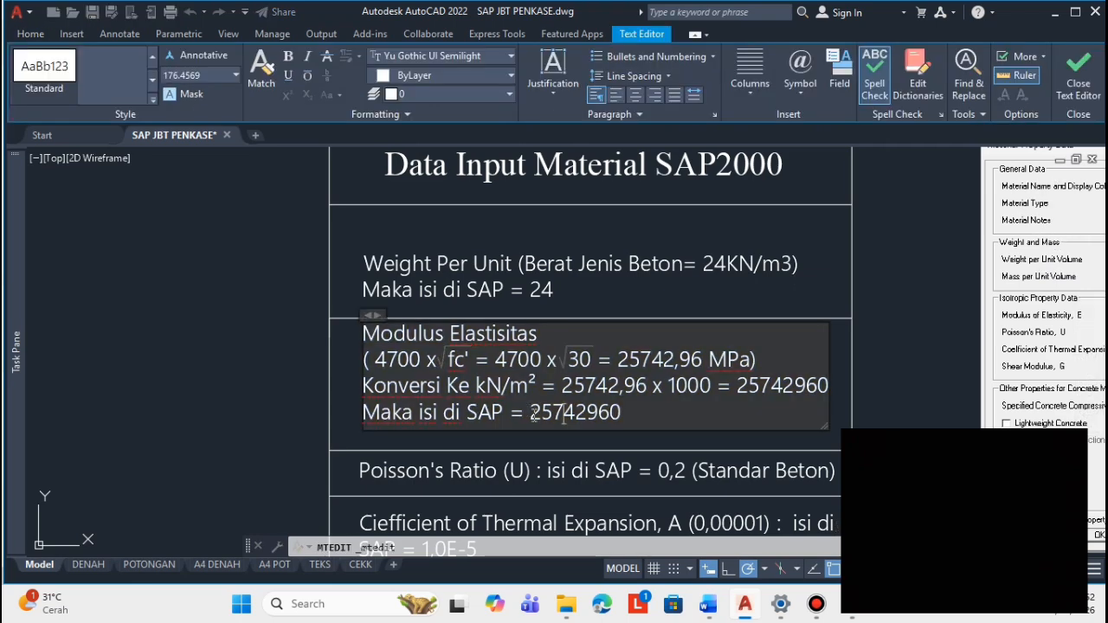
left_click_drag(530, 413, 688, 417)
key("ctrl+c")
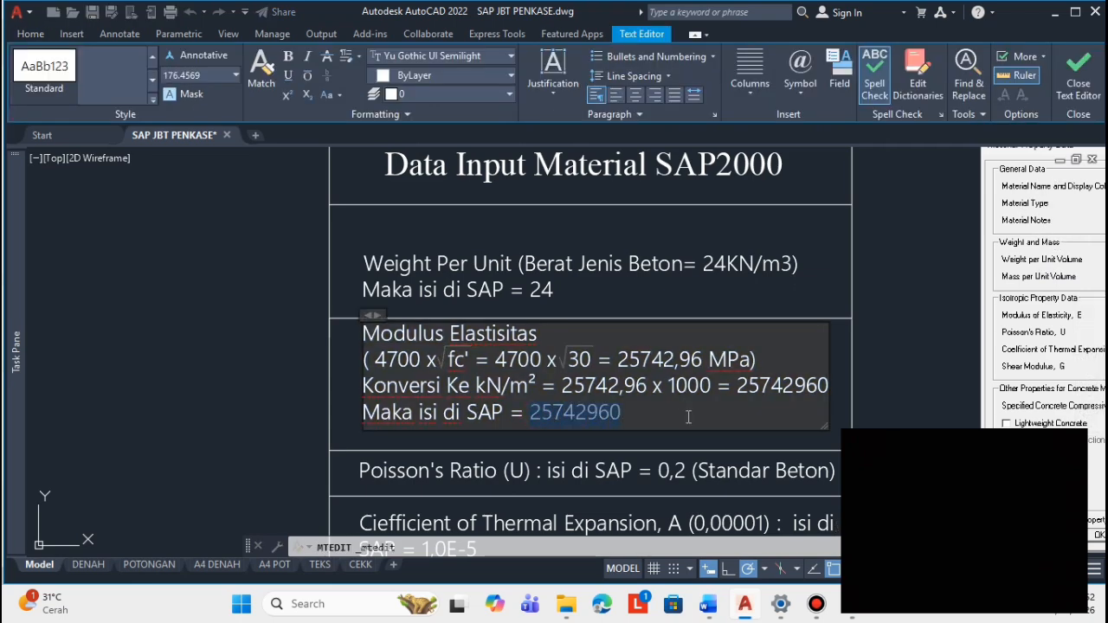
left_click(656, 440)
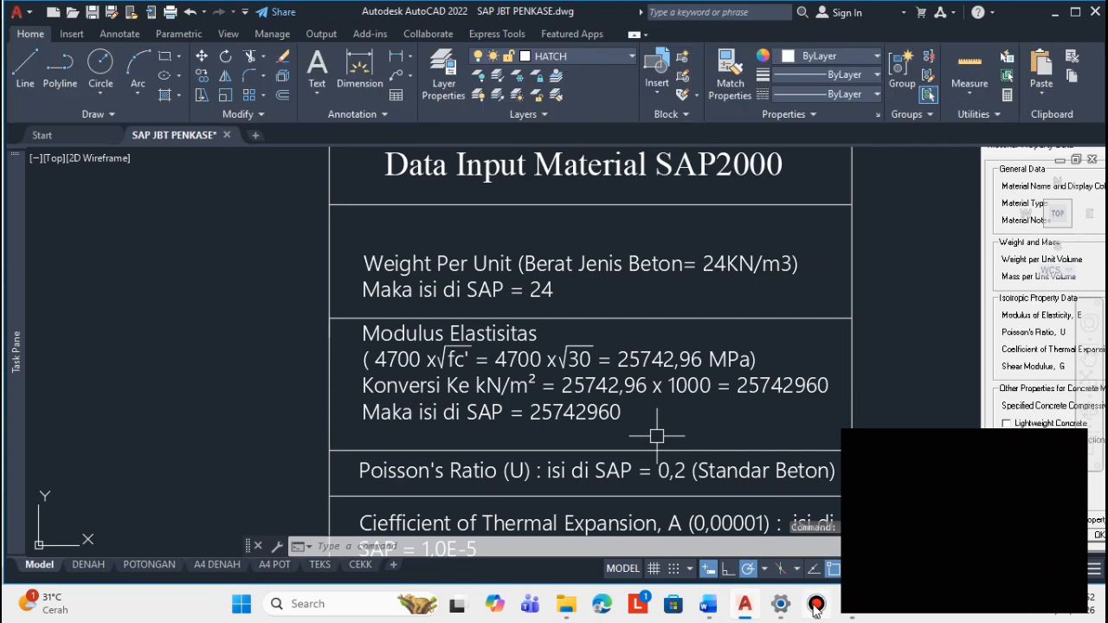
- Return to SAP2000 and set the Beton material's modulus of elasticity to 25742960
key("alt+Tab")
double_click(658, 277)
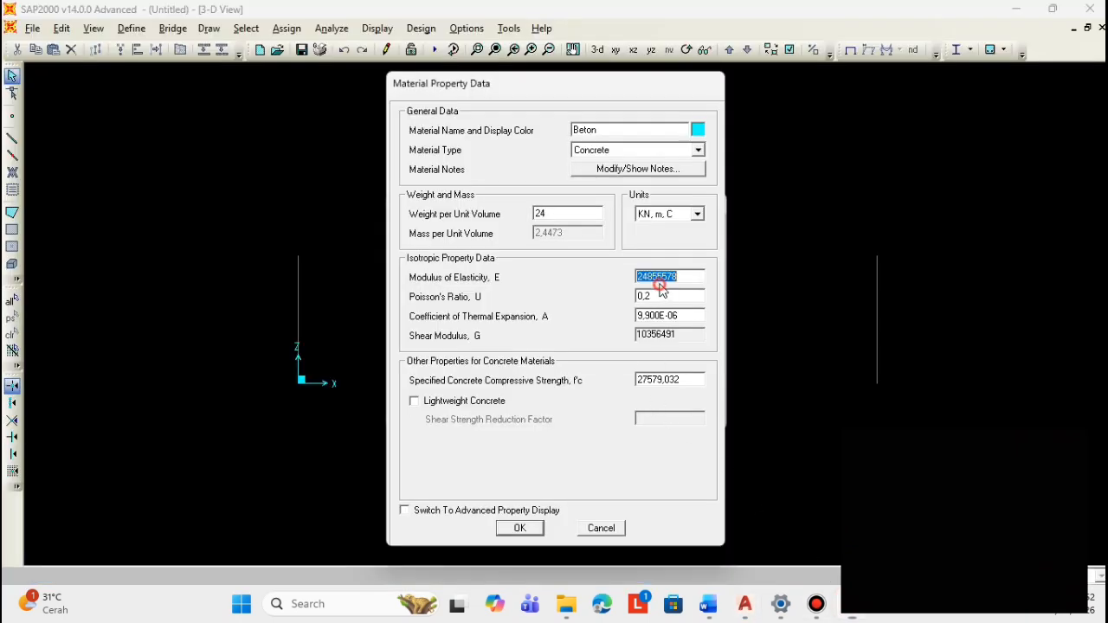
key("ctrl+v")
- Check the Poisson's ratio against the AutoCAD material table and copy the thermal expansion coefficient 1,0E-5 from it
double_click(665, 316)
left_click(742, 611)
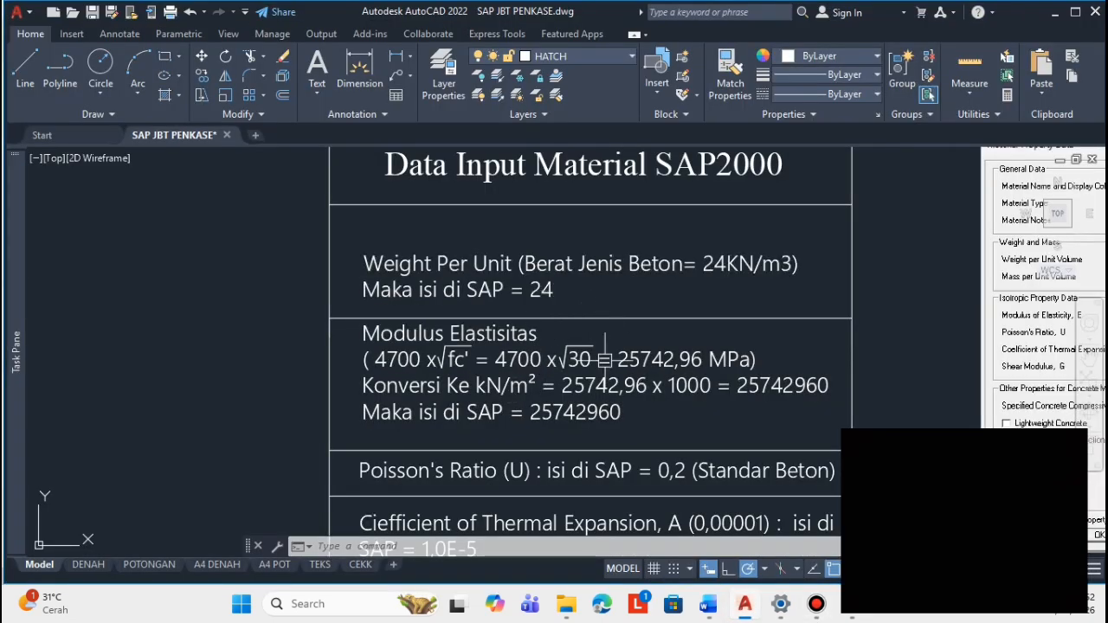
scroll(582, 323, "down", 5)
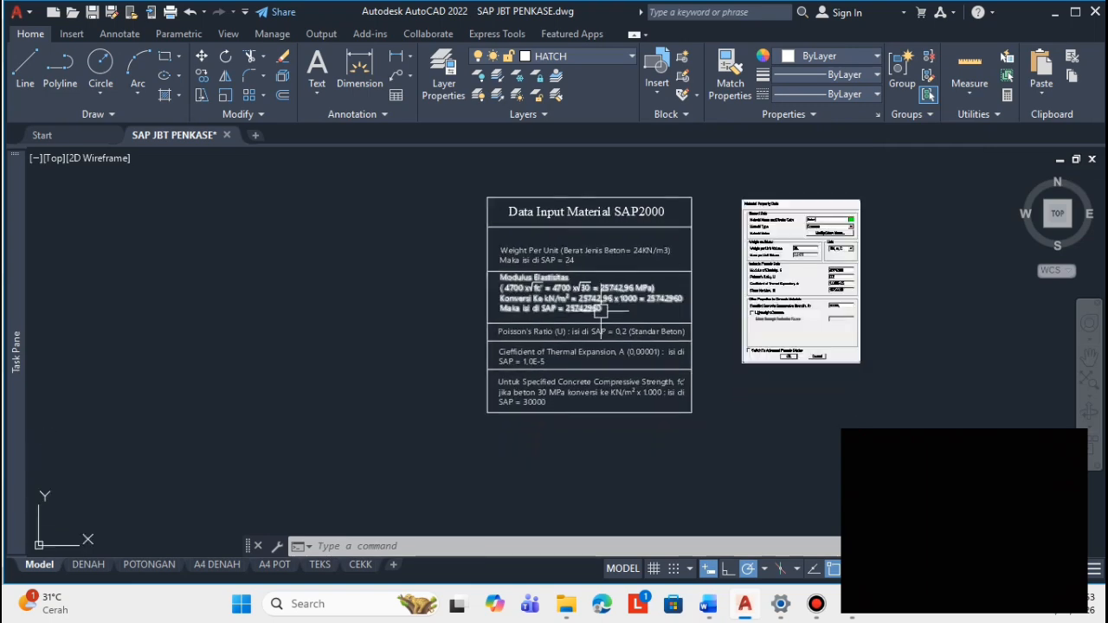
scroll(638, 364, "up", 9)
scroll(663, 377, "down", 4)
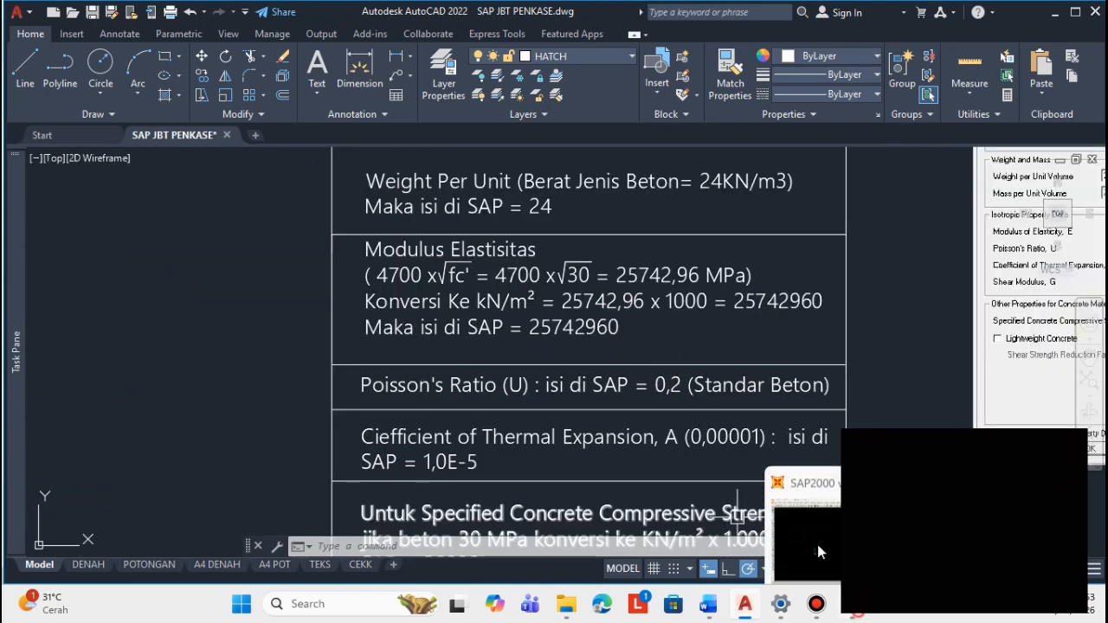
left_click(817, 545)
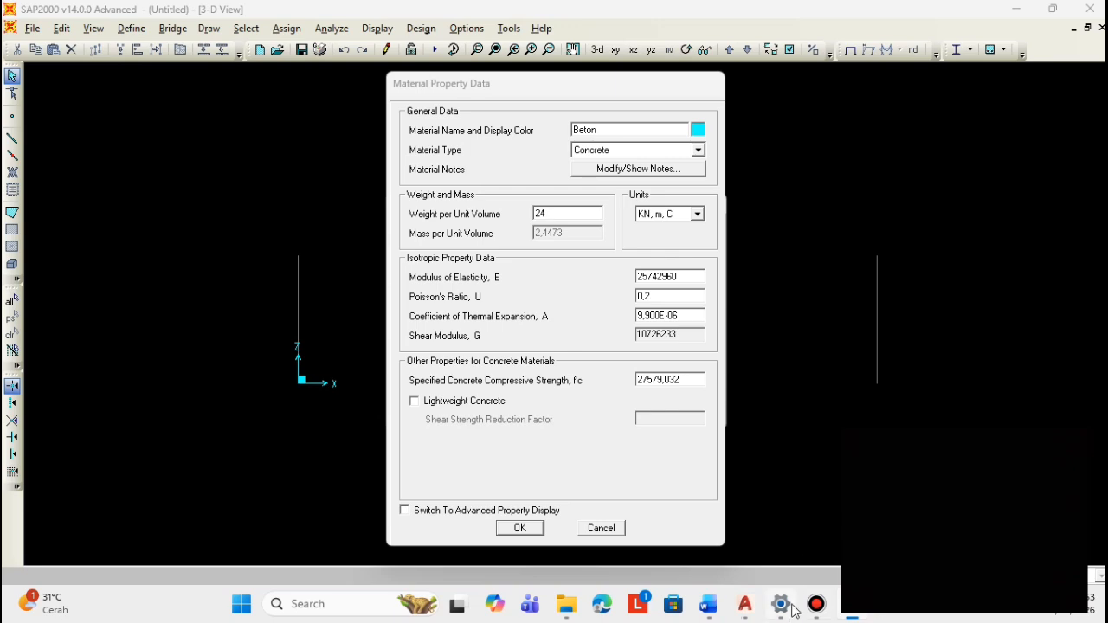
left_click(745, 603)
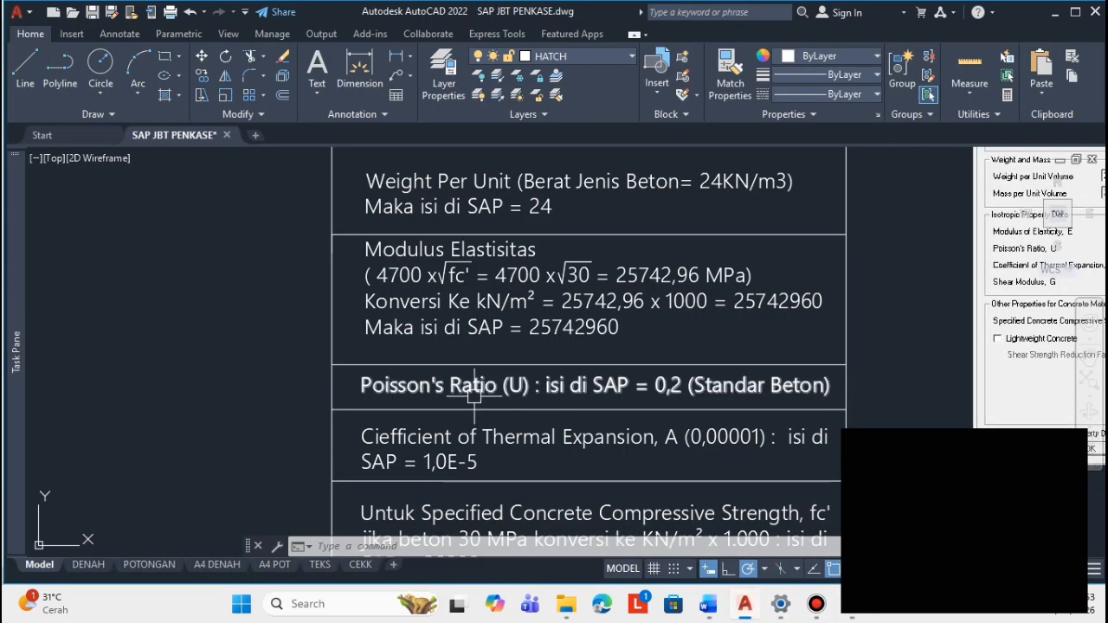
middle_click_drag(474, 394, 502, 298)
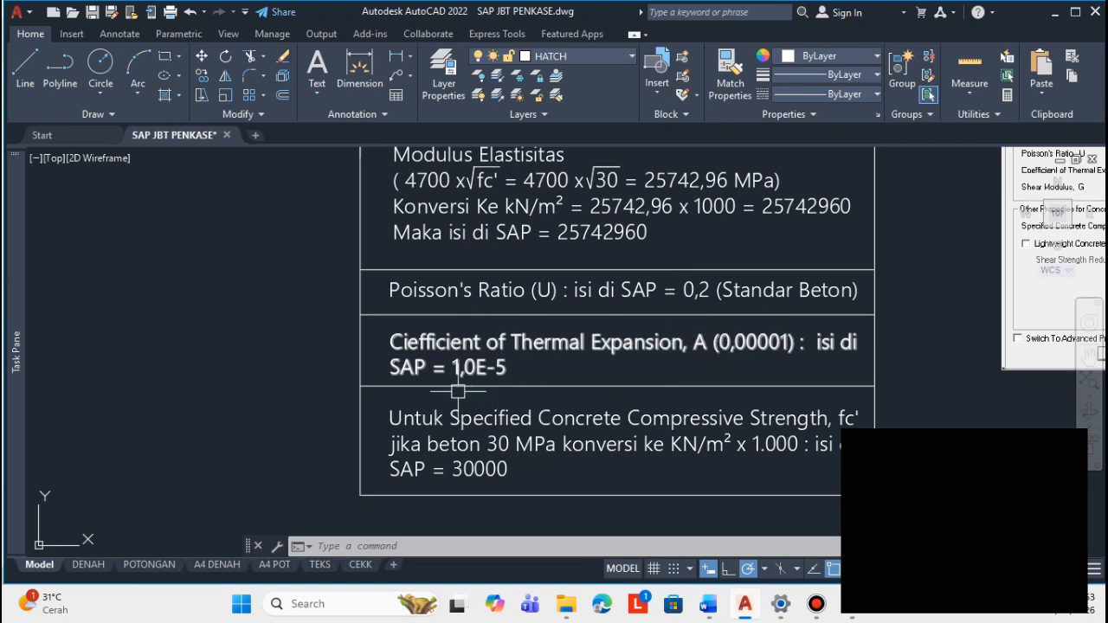
left_click(658, 346)
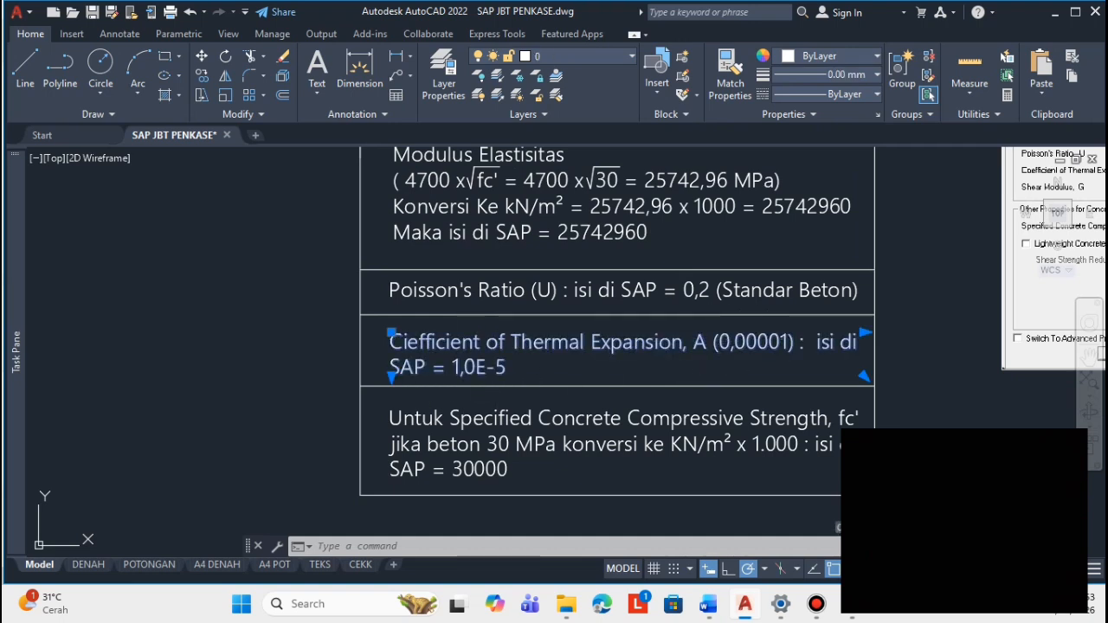
double_click(446, 365)
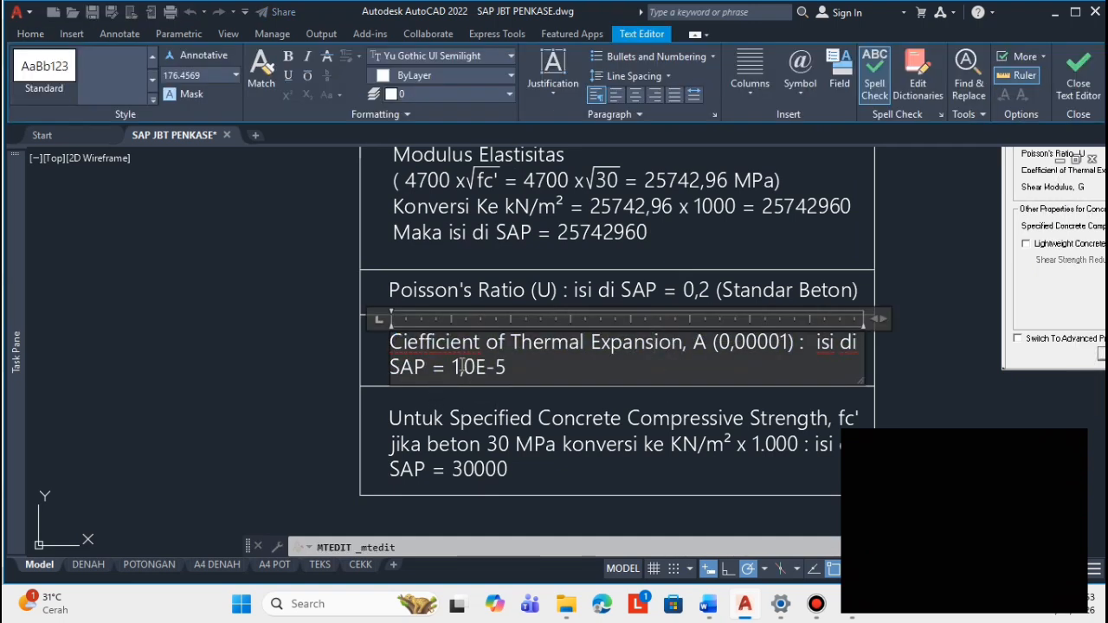
left_click_drag(451, 367, 511, 372)
key("ctrl+c")
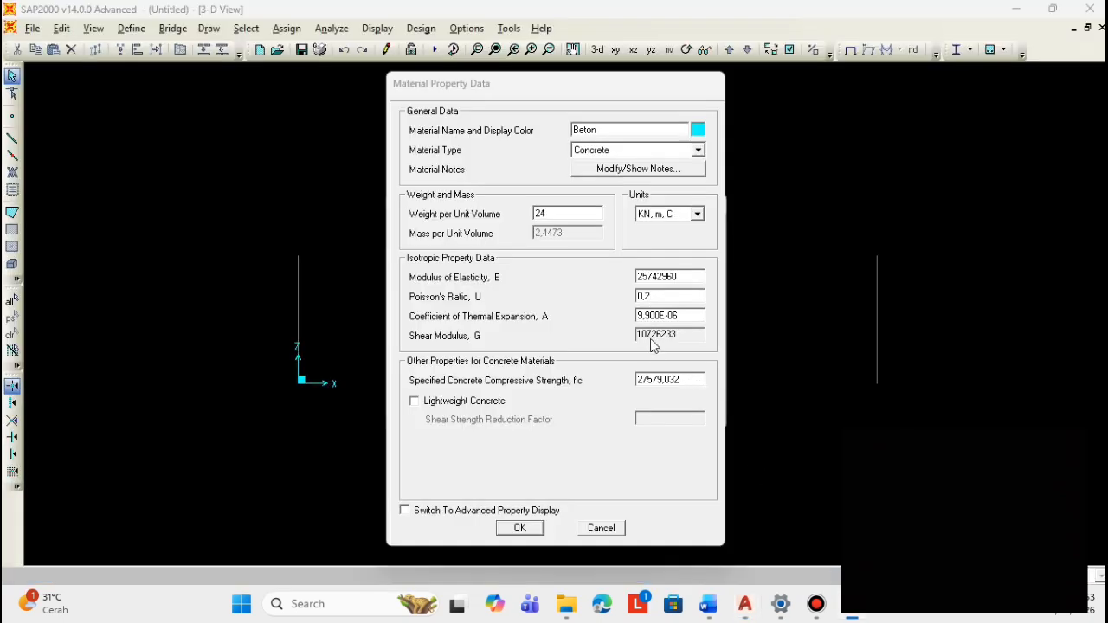
- Set the Beton material's coefficient of thermal expansion to 1,0E-5 in SAP2000
double_click(687, 315)
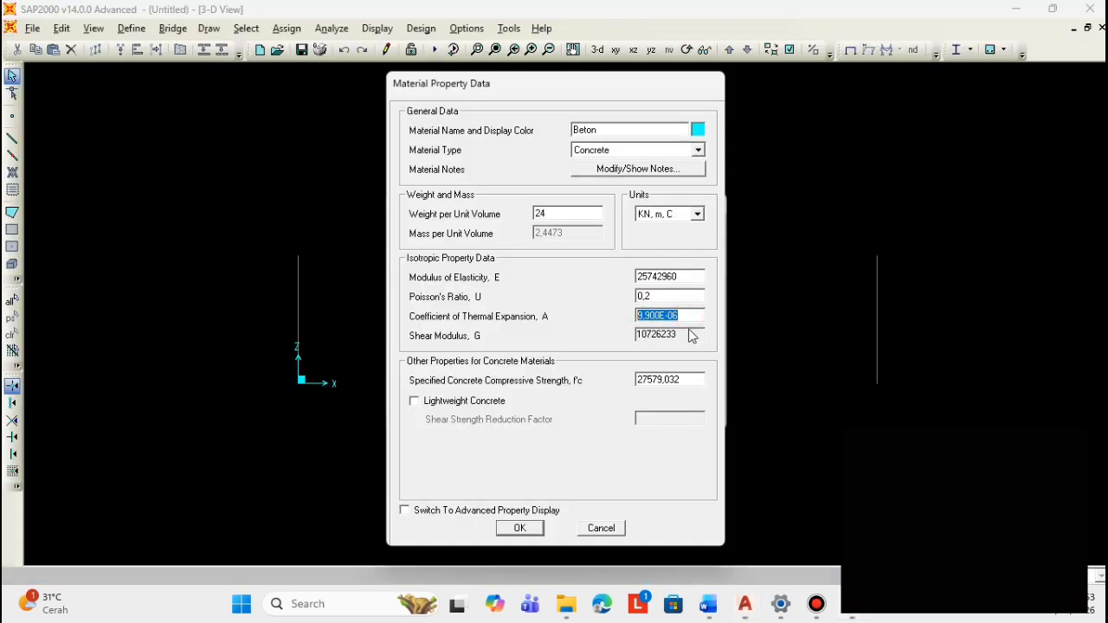
right_click(669, 316)
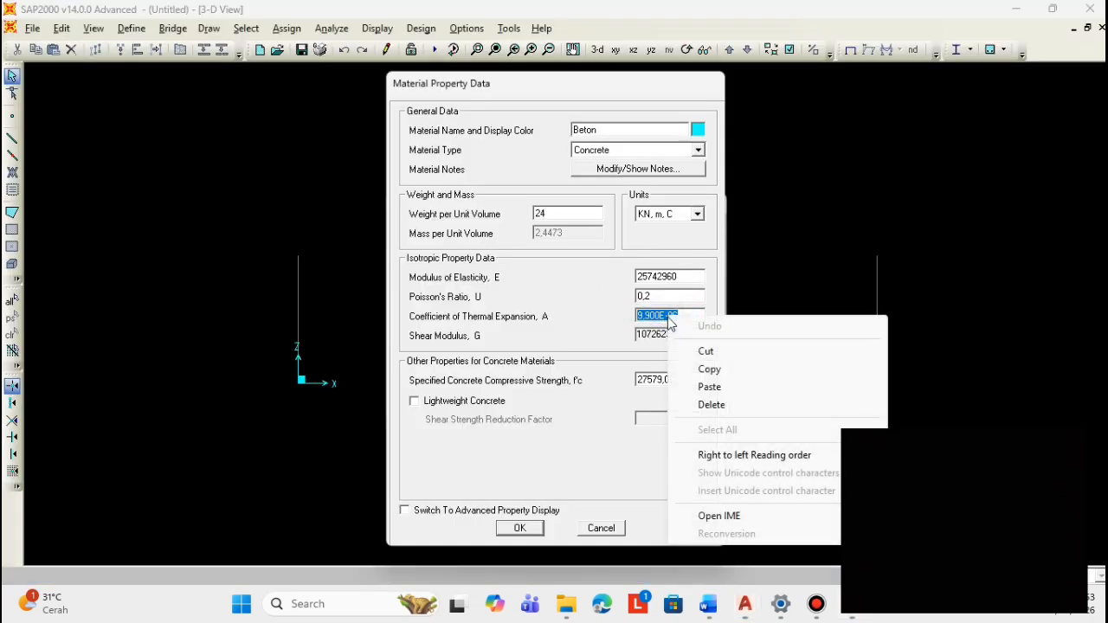
left_click(712, 387)
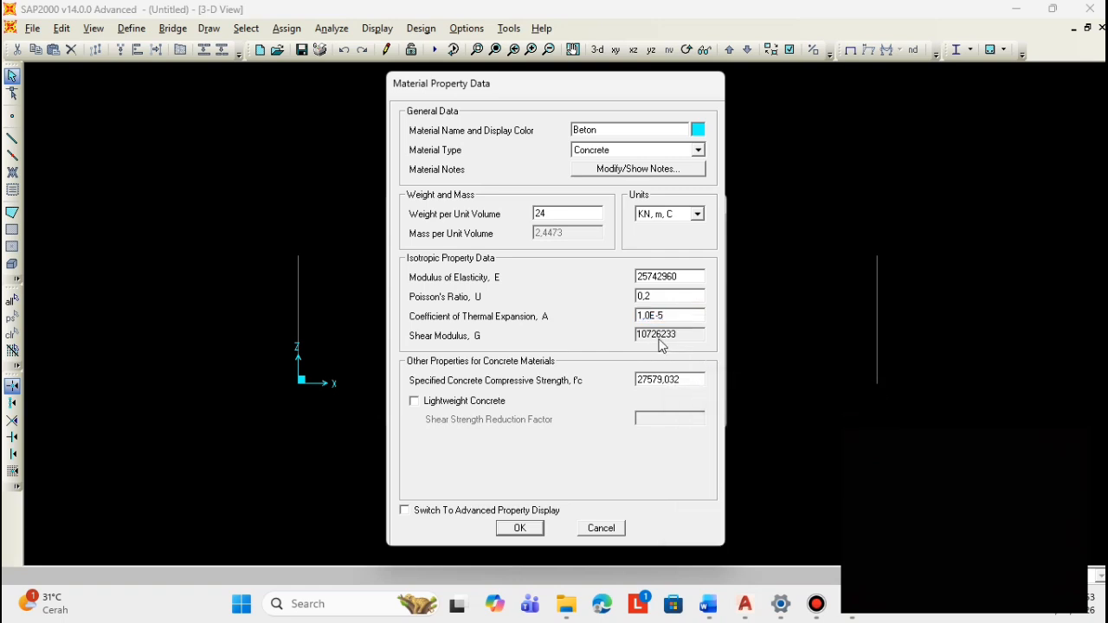
left_click(664, 343)
- Set Beton's specified concrete compressive strength to 30000, as given in the AutoCAD table, and accept the material definitions
double_click(654, 384)
left_click(744, 603)
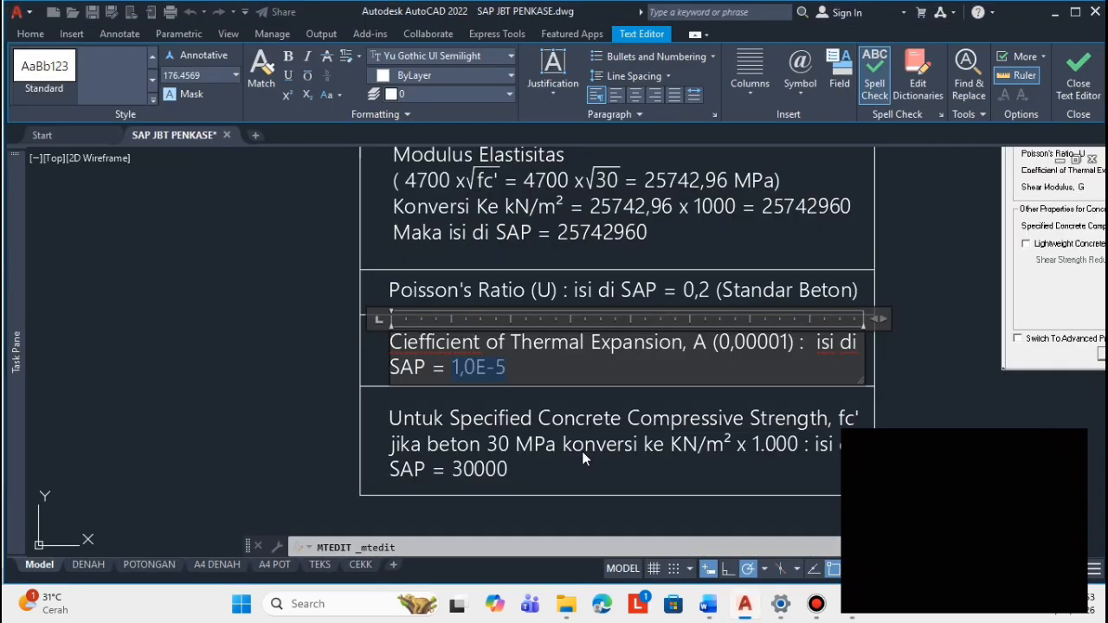
middle_click_drag(581, 446, 568, 359)
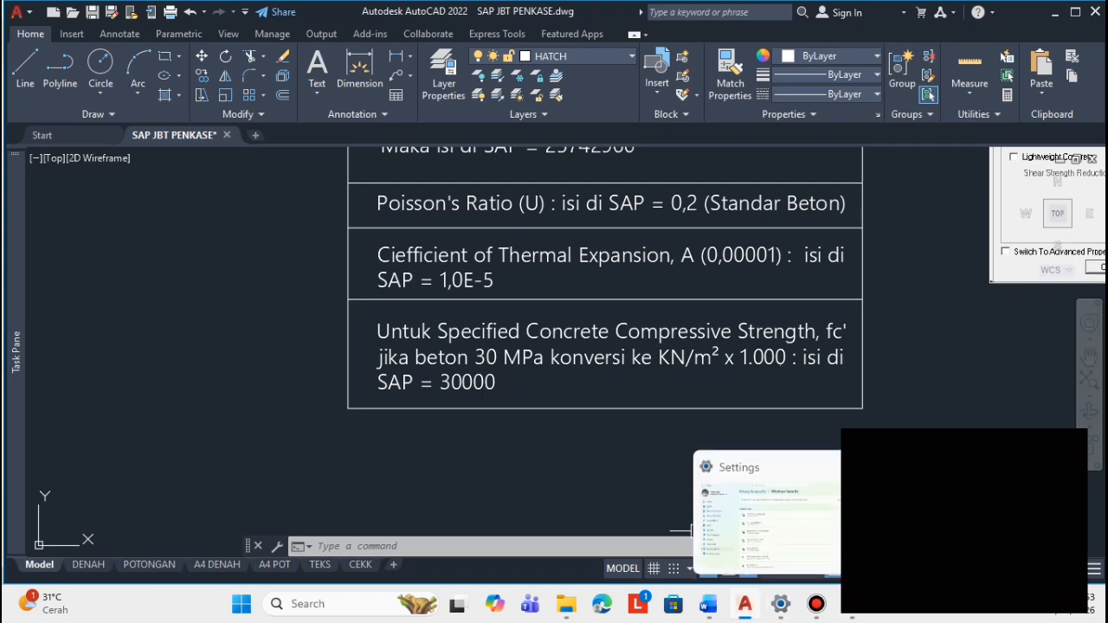
left_click(817, 603)
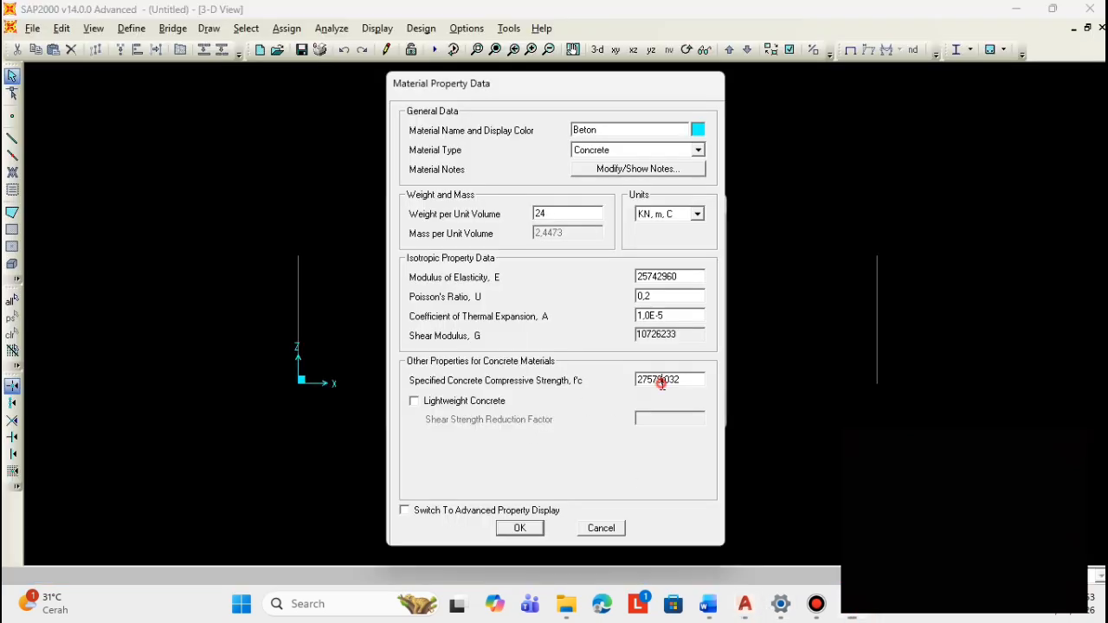
left_click_drag(685, 379, 547, 392)
type("30000")
left_click(532, 528)
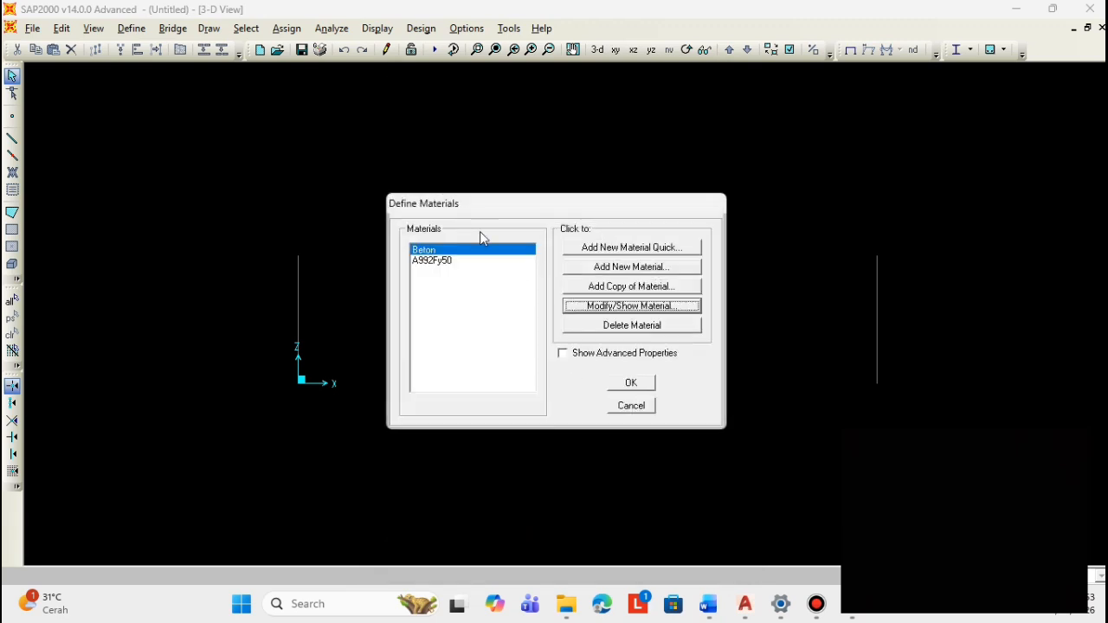
left_click(632, 385)
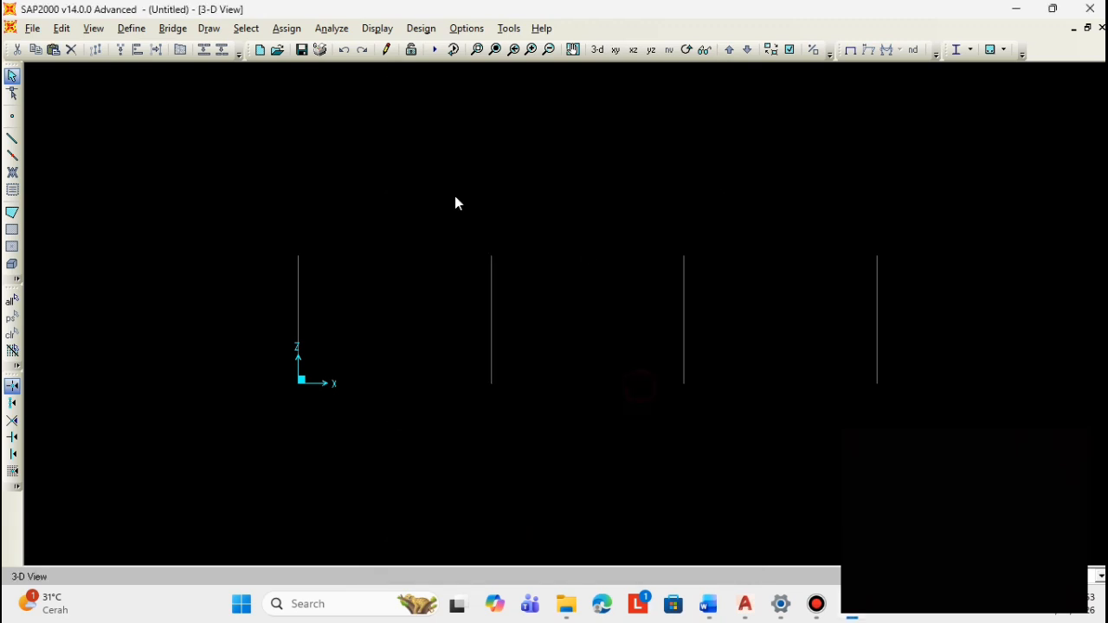
- Open the load pattern definitions and select the DEAD pattern's name for editing
left_click(135, 30)
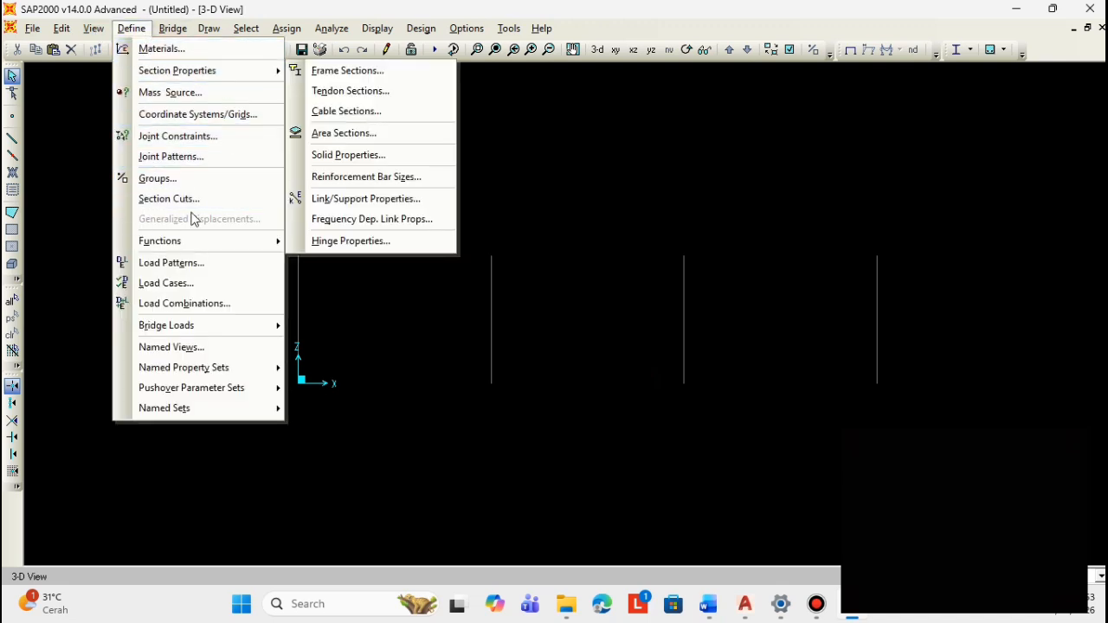
left_click(201, 268)
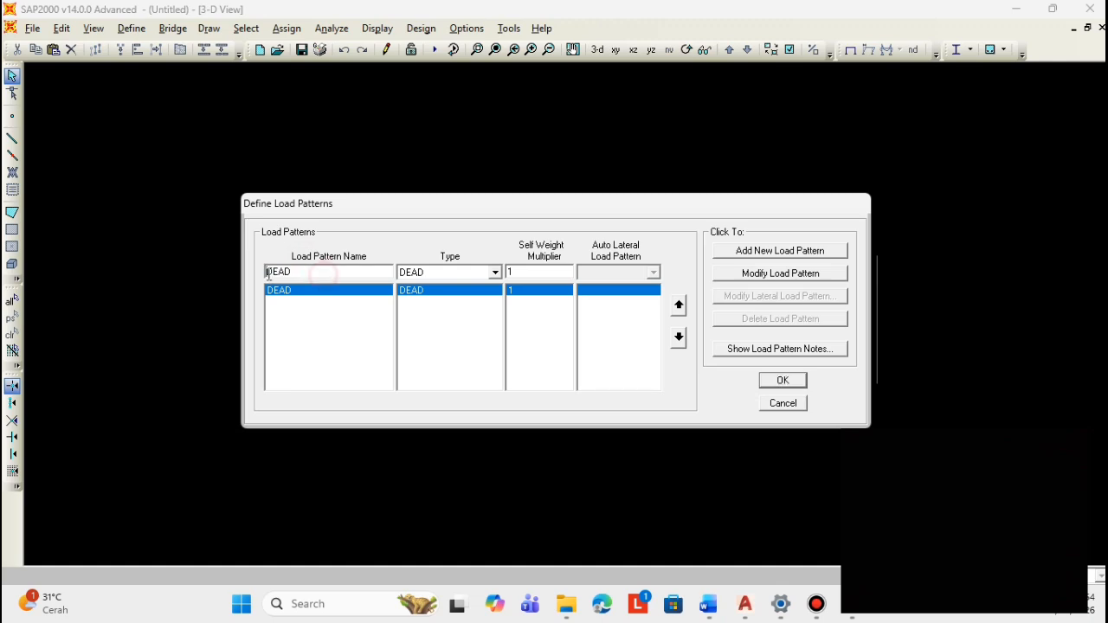
left_click_drag(265, 274, 348, 275)
- Switch to Word and copy the phrase "beban akibat berat sendiri" from section 4.2.5 Perancangan Pelat Lantai Kendaraan
left_click(708, 604)
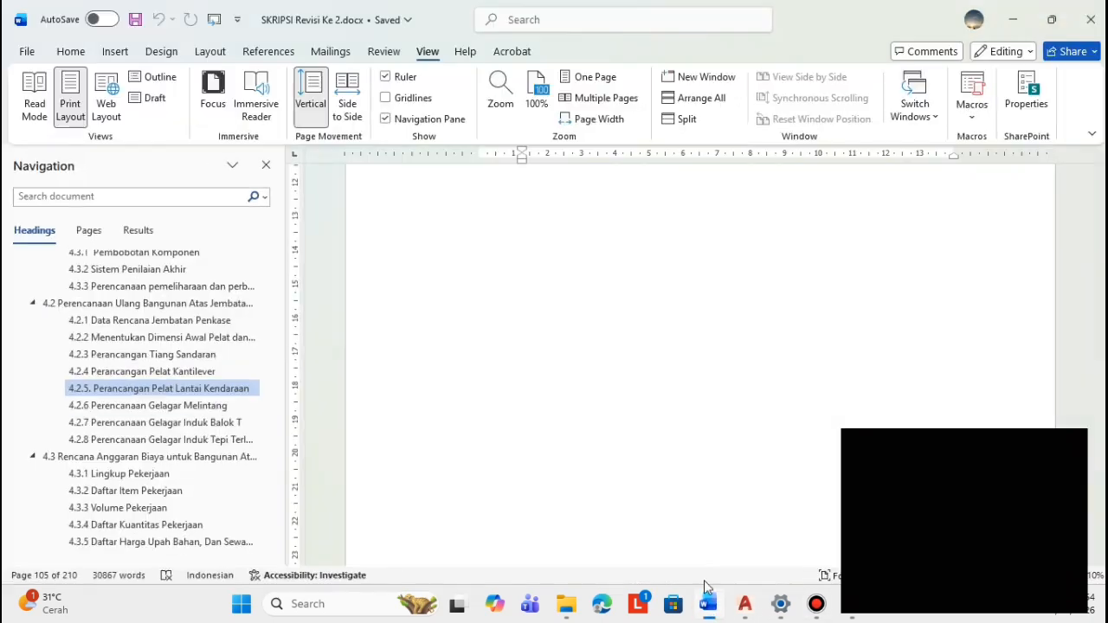
left_click(119, 391)
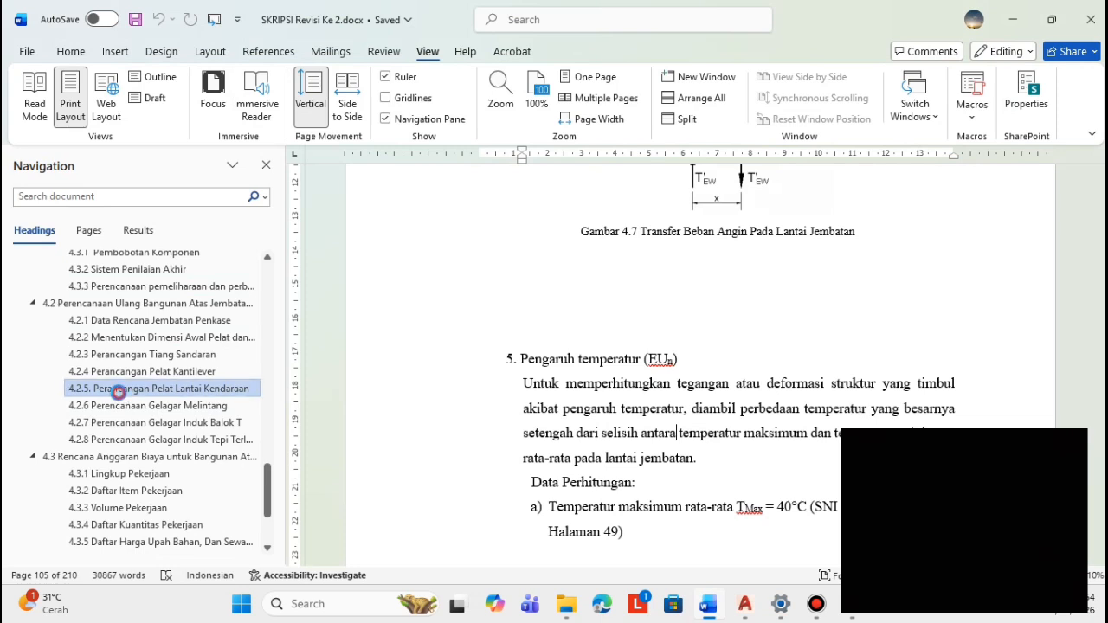
scroll(545, 225, "up", 1)
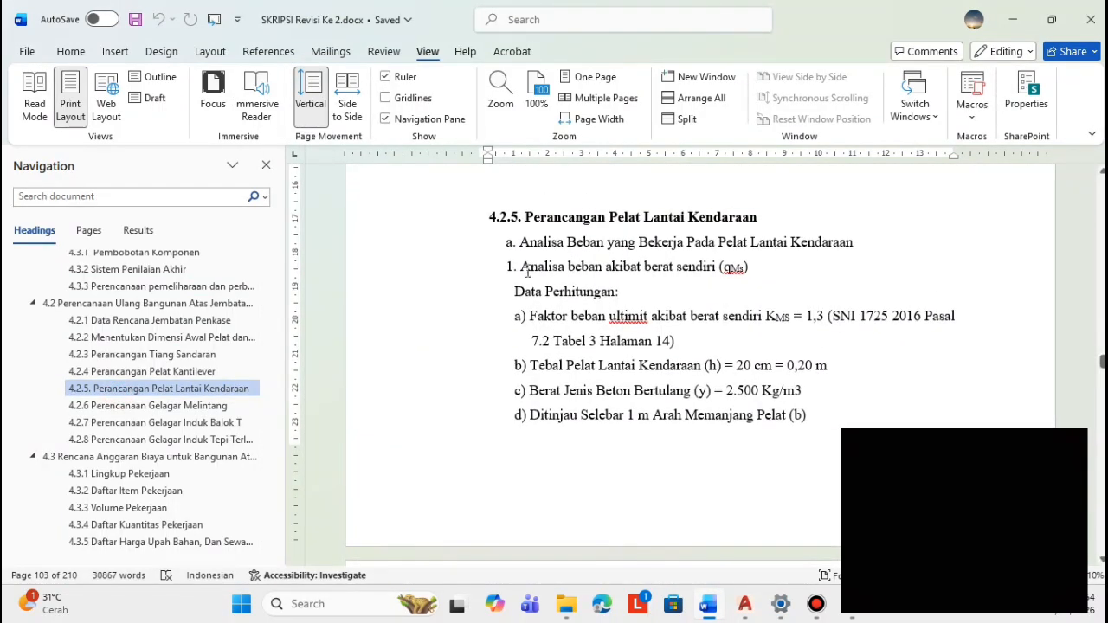
left_click(523, 268)
left_click_drag(571, 263, 701, 261)
key("ctrl+c")
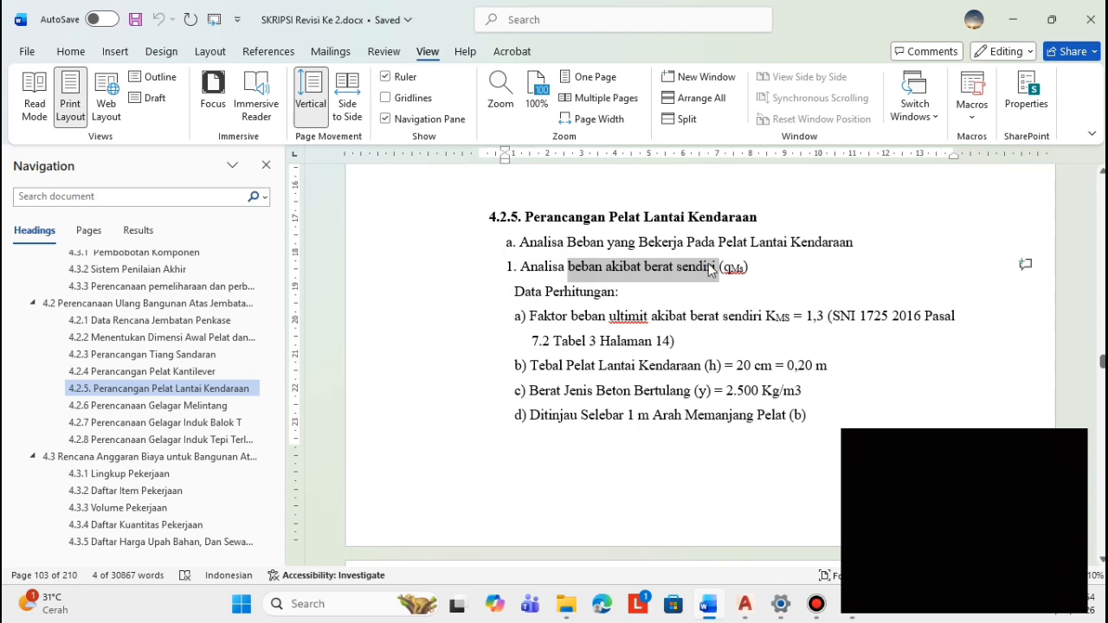
- Switch to SAP2000 and rename the DEAD load pattern "Beban akibat berat sendiri", keeping type DEAD and self weight multiplier 1
left_click(710, 268)
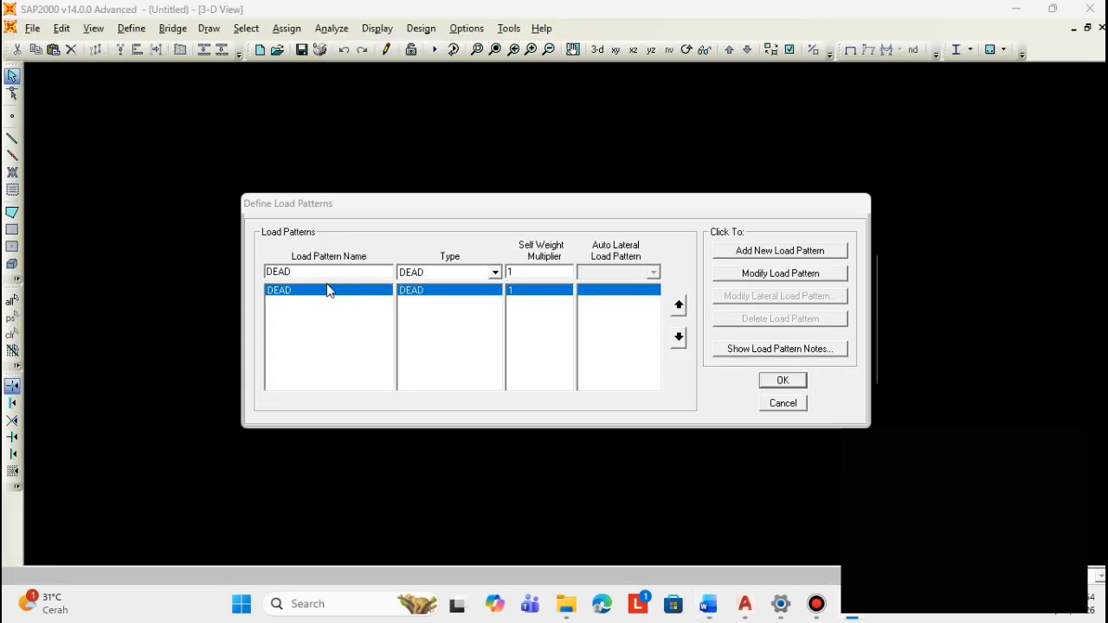
left_click(312, 273)
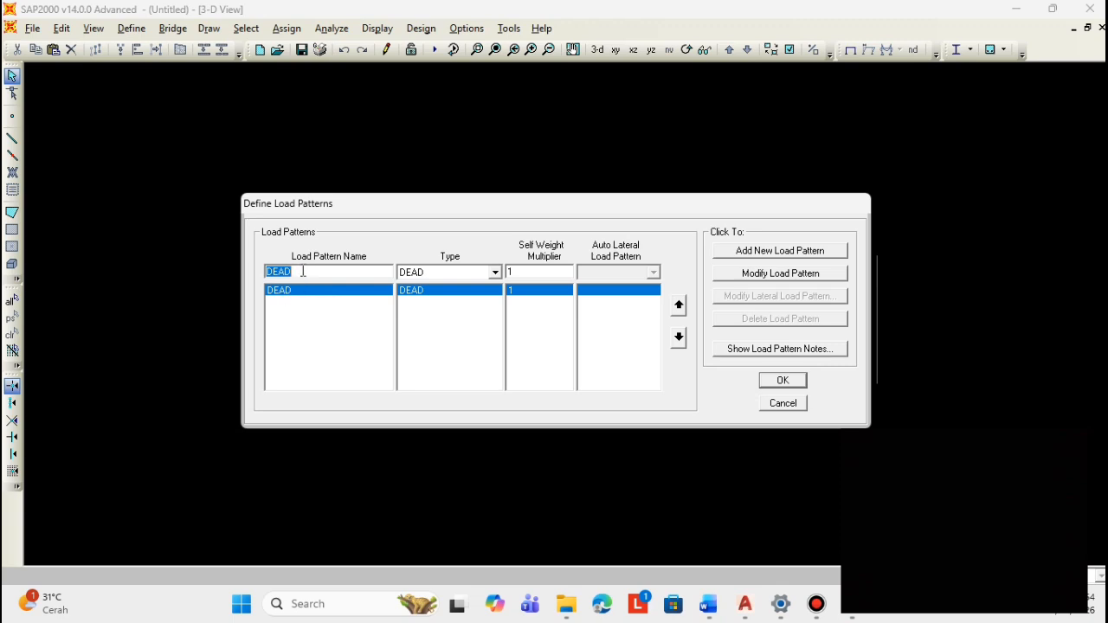
right_click(299, 270)
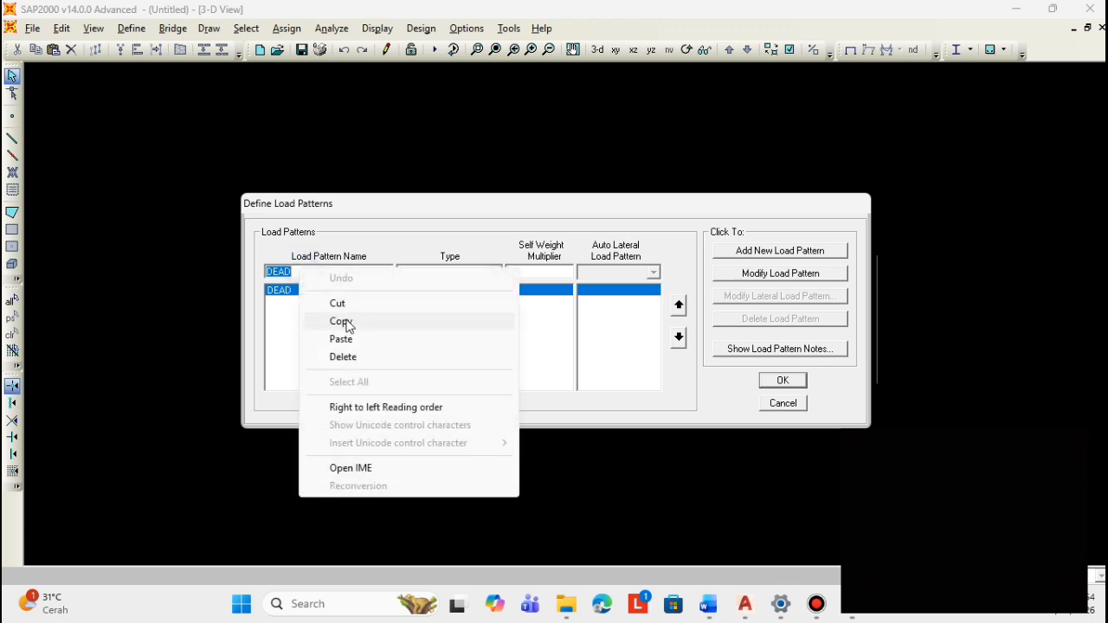
left_click(342, 338)
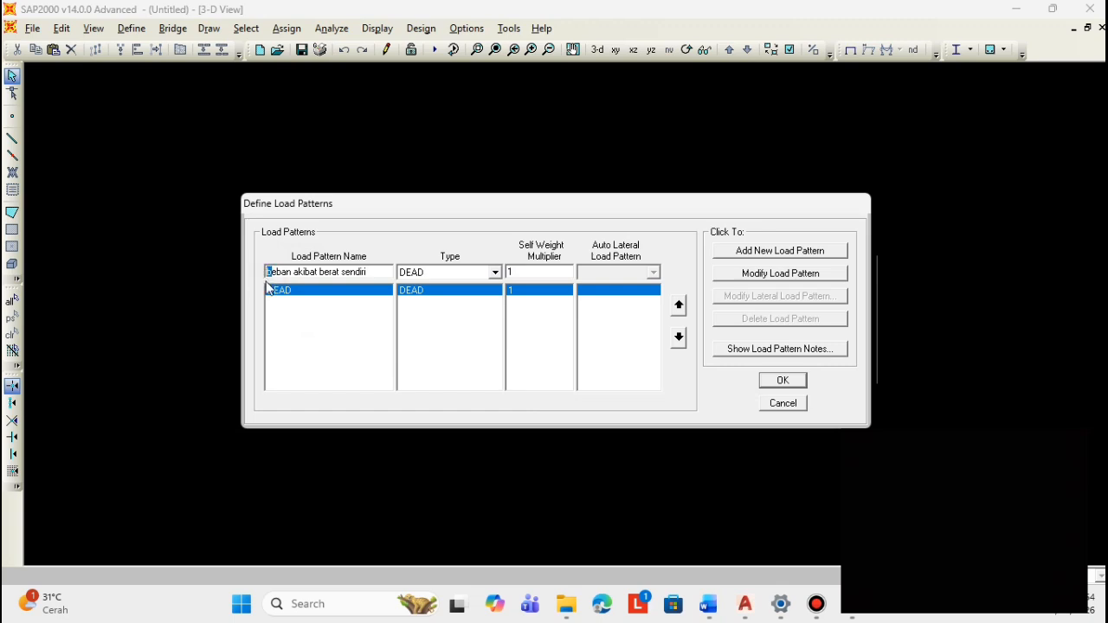
type("B")
left_click(478, 273)
left_click(477, 274)
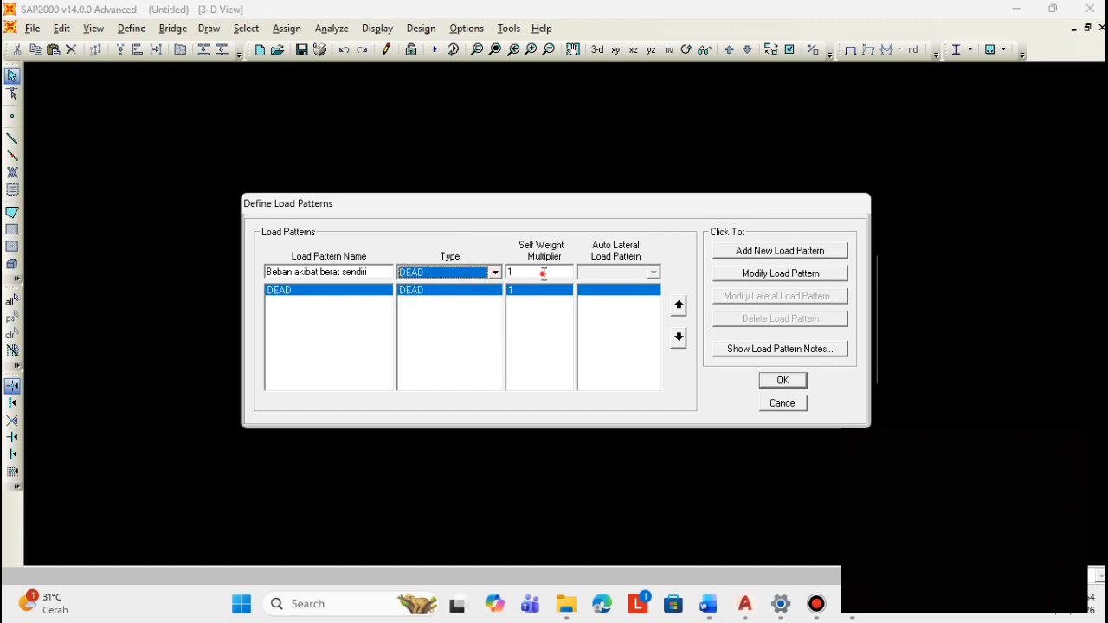
left_click(544, 274)
left_click(782, 273)
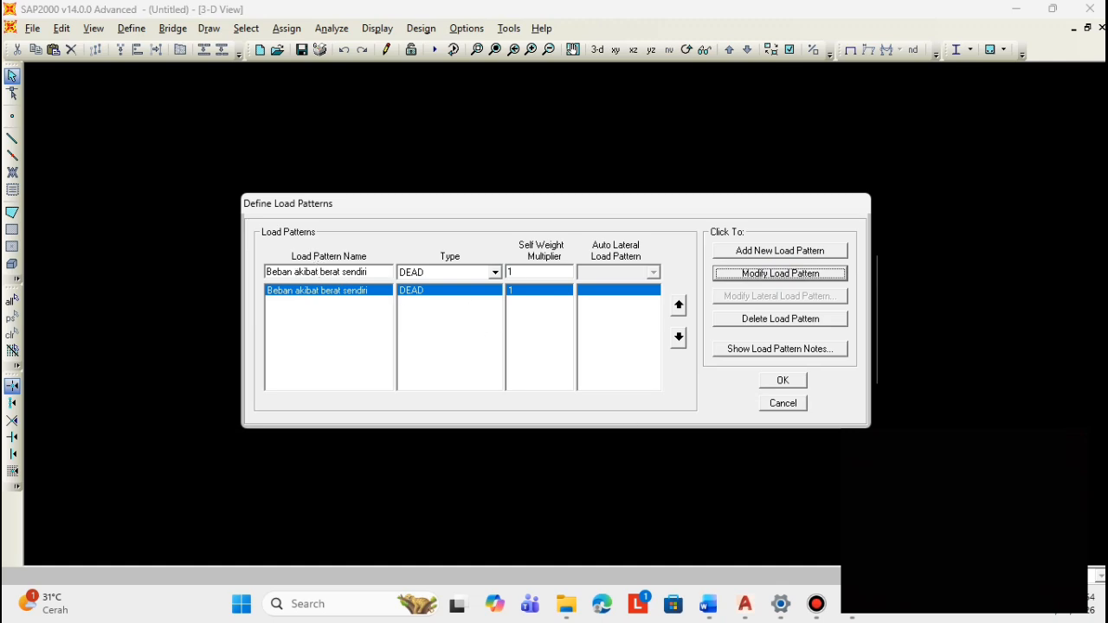
- Switch to Word and copy "mati tambahan" from item 2 of section 4.2.5
left_click(708, 603)
scroll(586, 361, "down", 6)
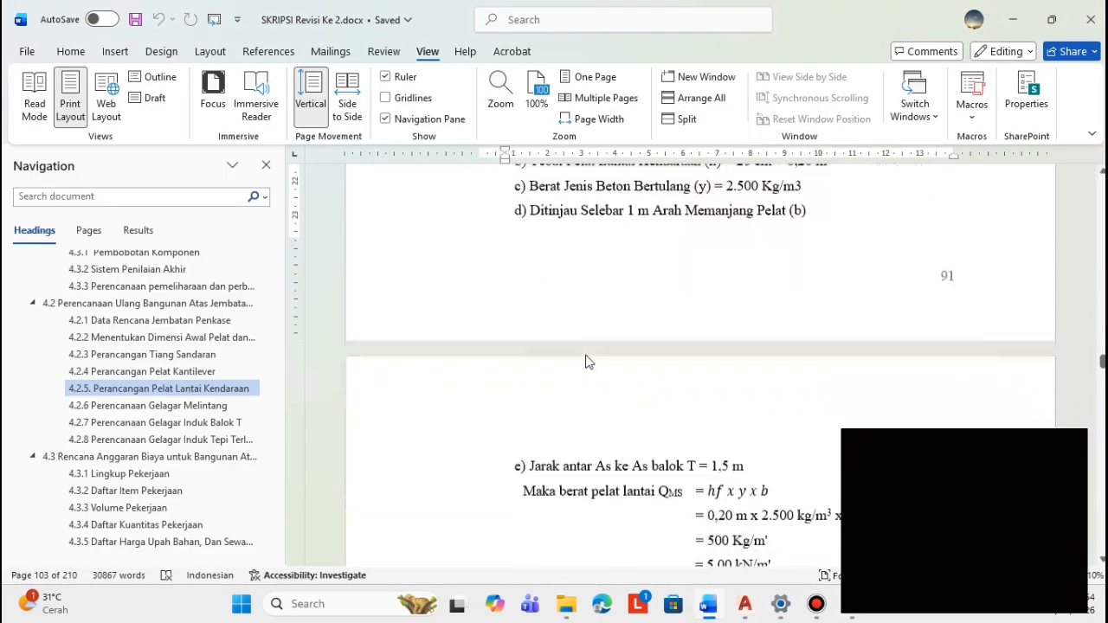
scroll(487, 371, "down", 1)
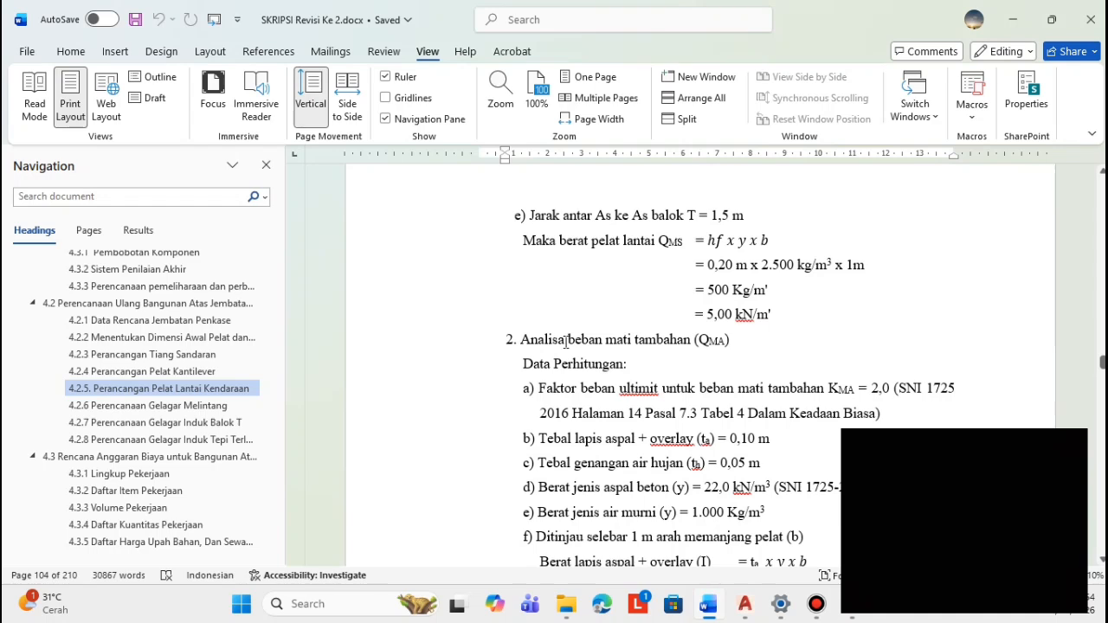
left_click_drag(567, 341, 673, 344)
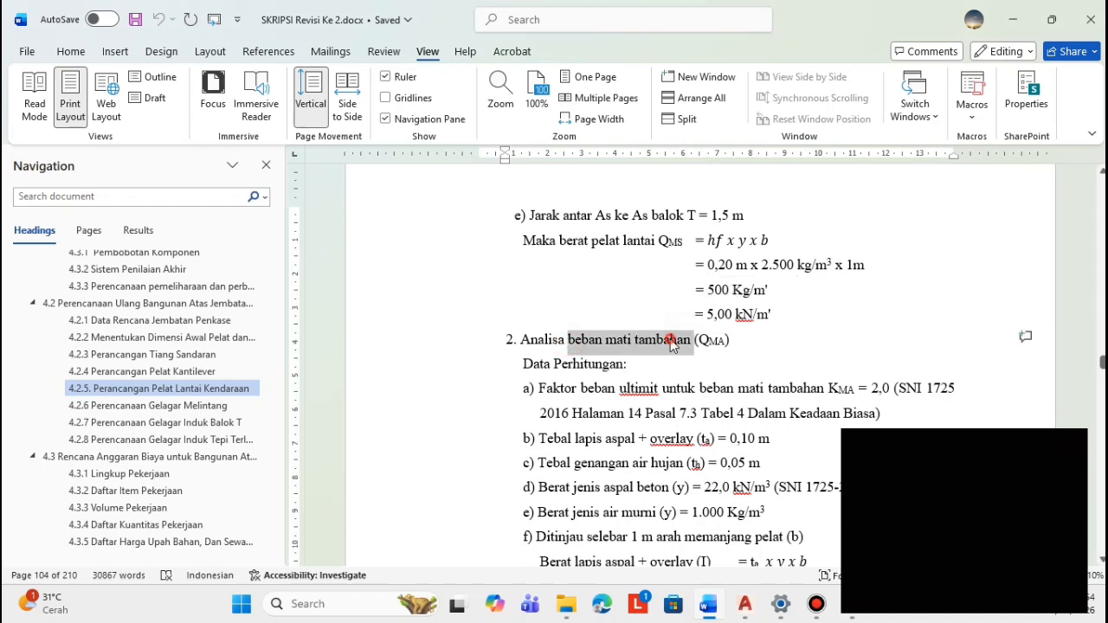
left_click_drag(605, 341, 682, 339)
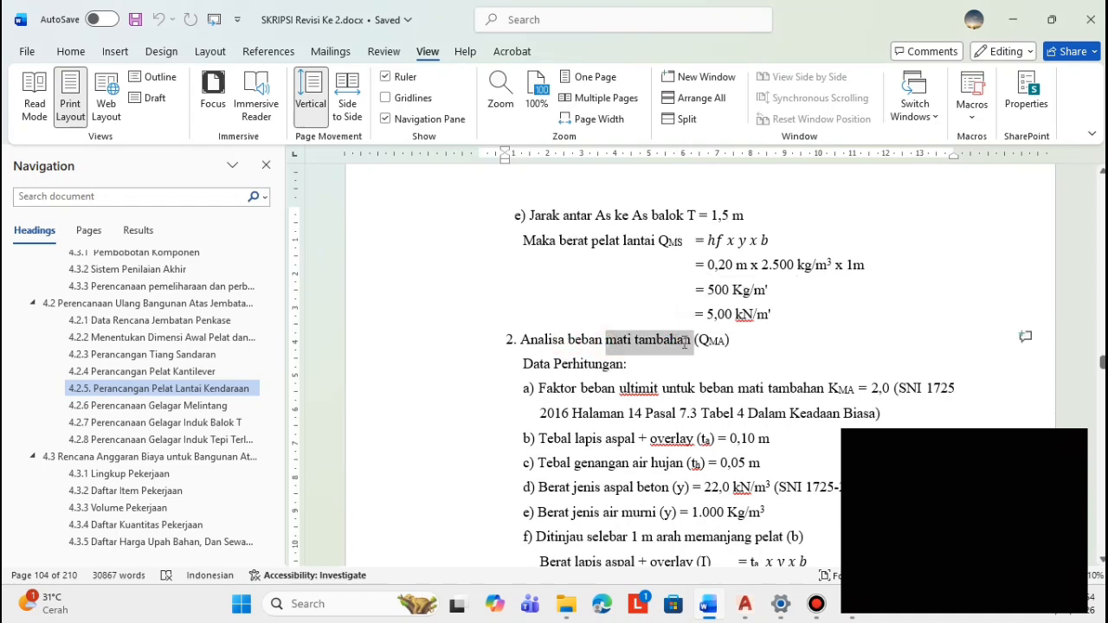
right_click(684, 343)
left_click(736, 113)
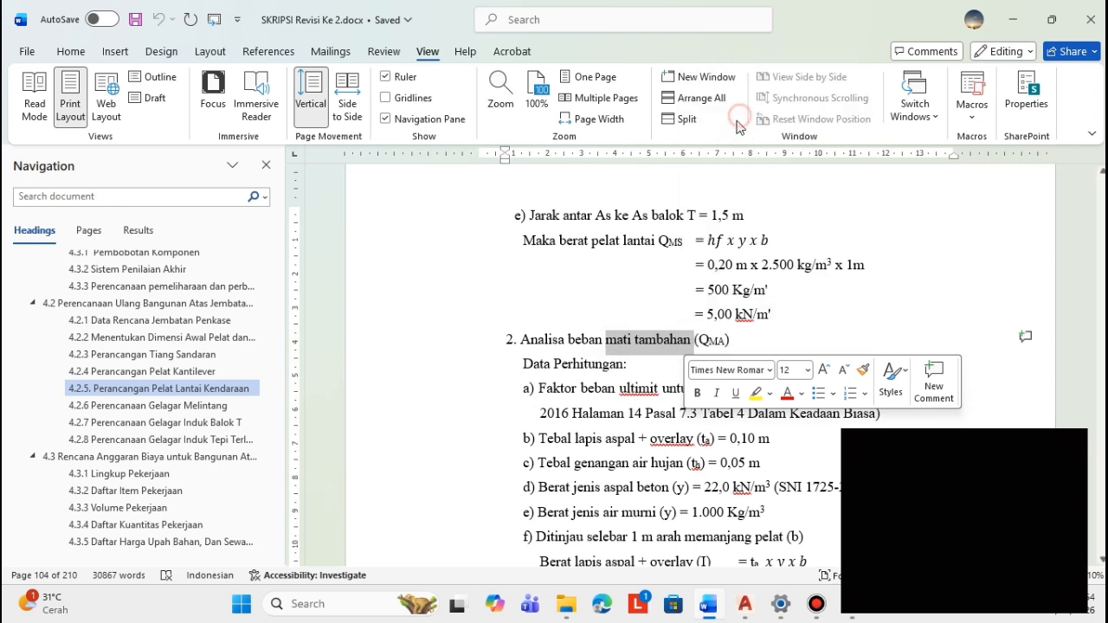
- In SAP2000, add a new load pattern named "Beban mati tambahan" with type DEAD and self weight multiplier 0
left_click(848, 603)
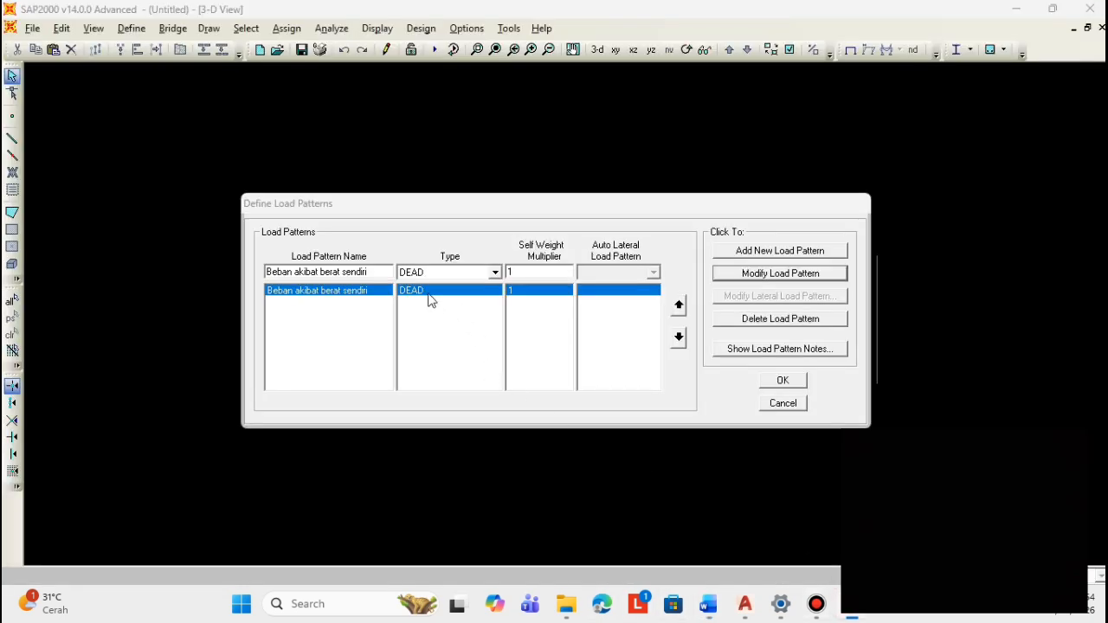
mouse_move(363, 272)
left_mouse_down()
mouse_move(266, 274)
mouse_move(377, 272)
left_mouse_up()
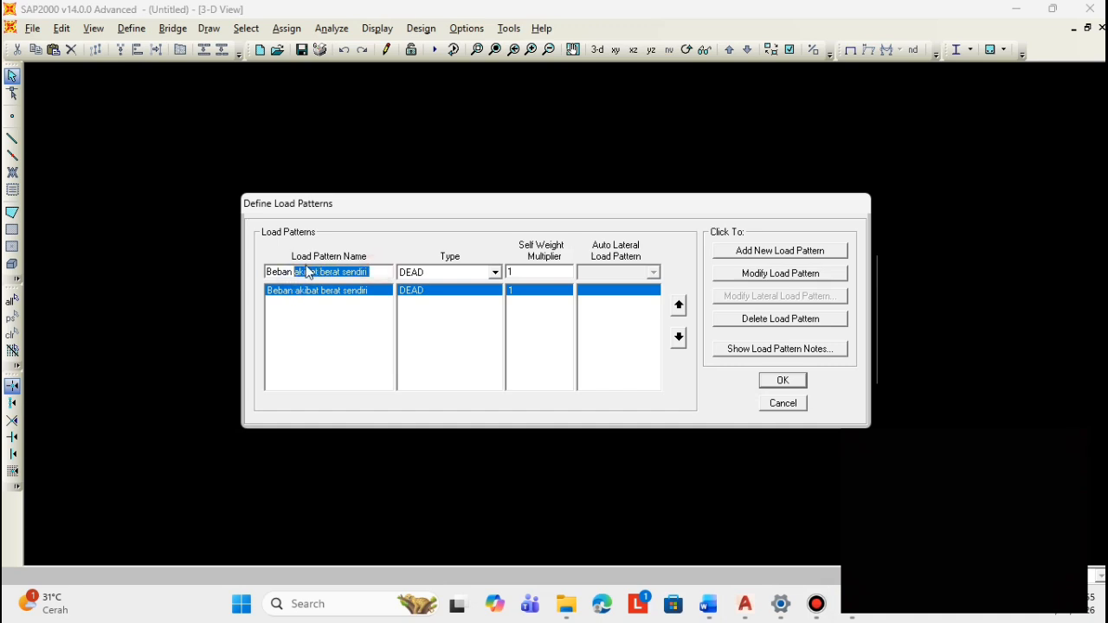
right_click(306, 271)
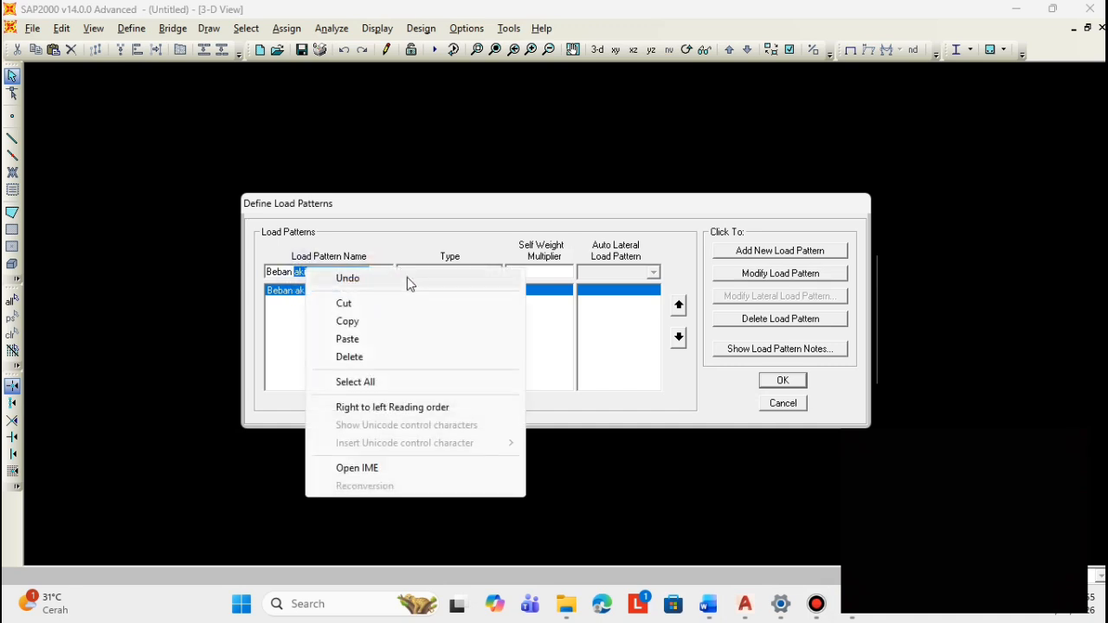
left_click(347, 339)
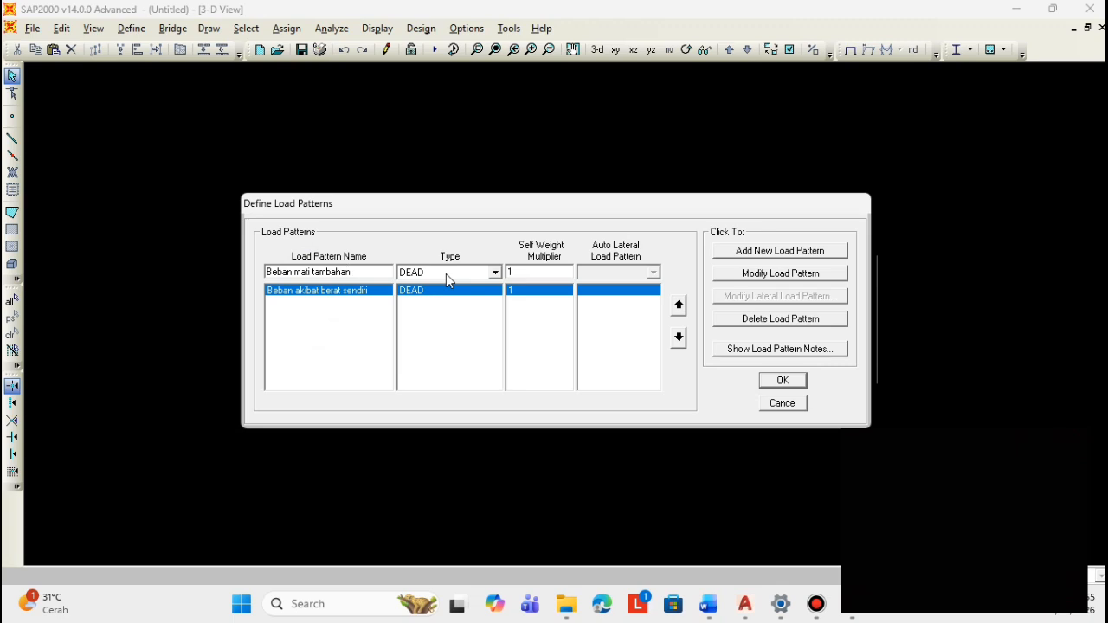
double_click(535, 270)
left_click(768, 253)
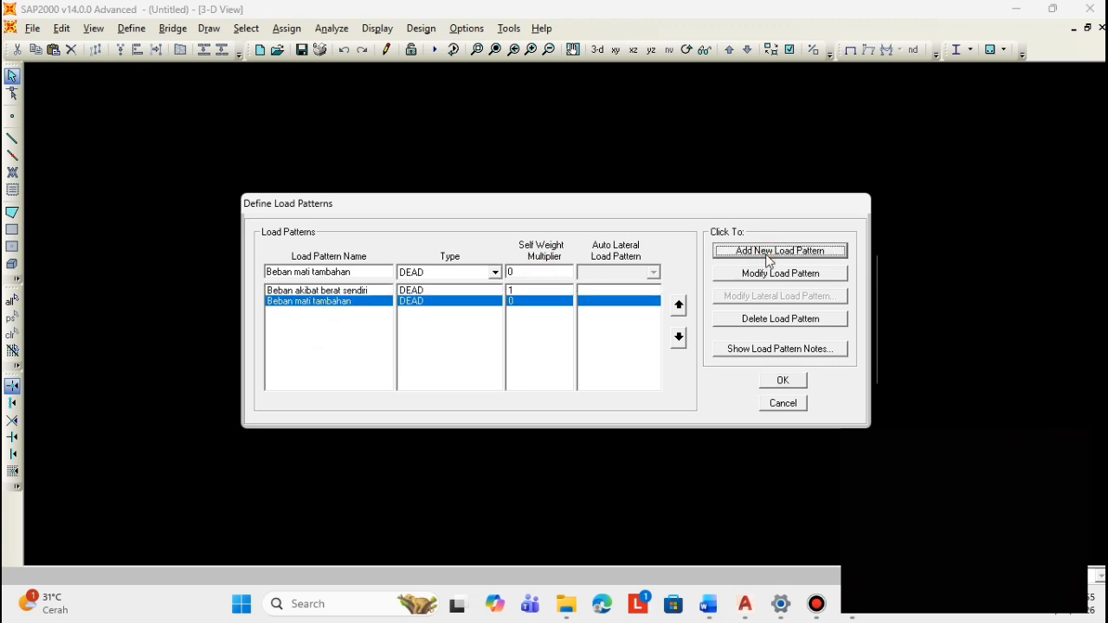
- Switch to Word and copy the phrase beban truk "T" from item 3 of section 4.2.5
left_click(306, 275)
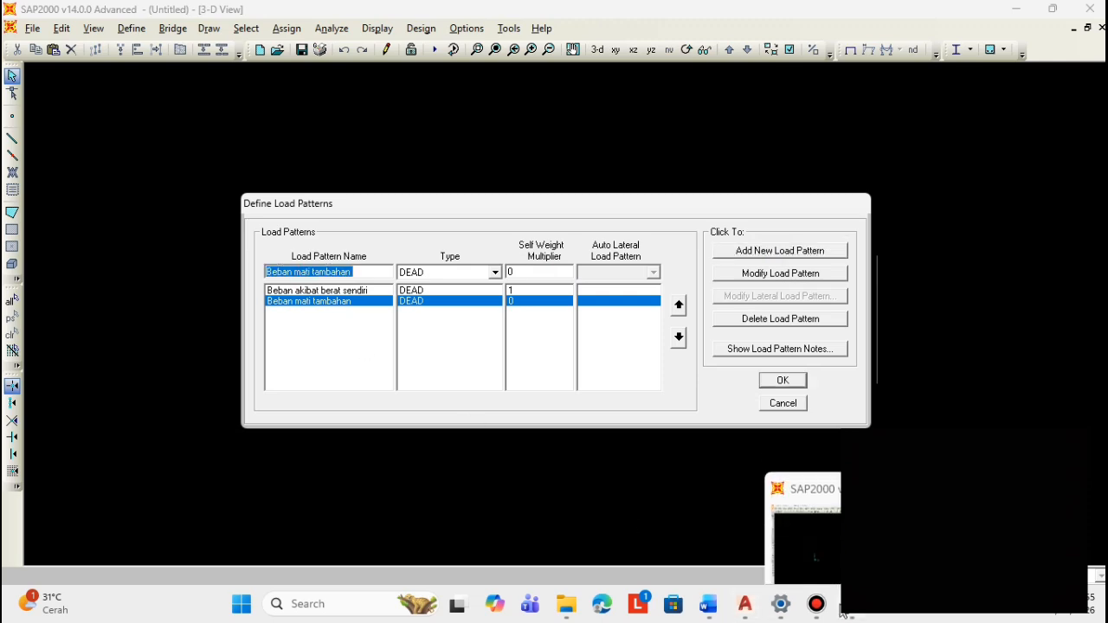
left_click(709, 604)
scroll(541, 341, "down", 5)
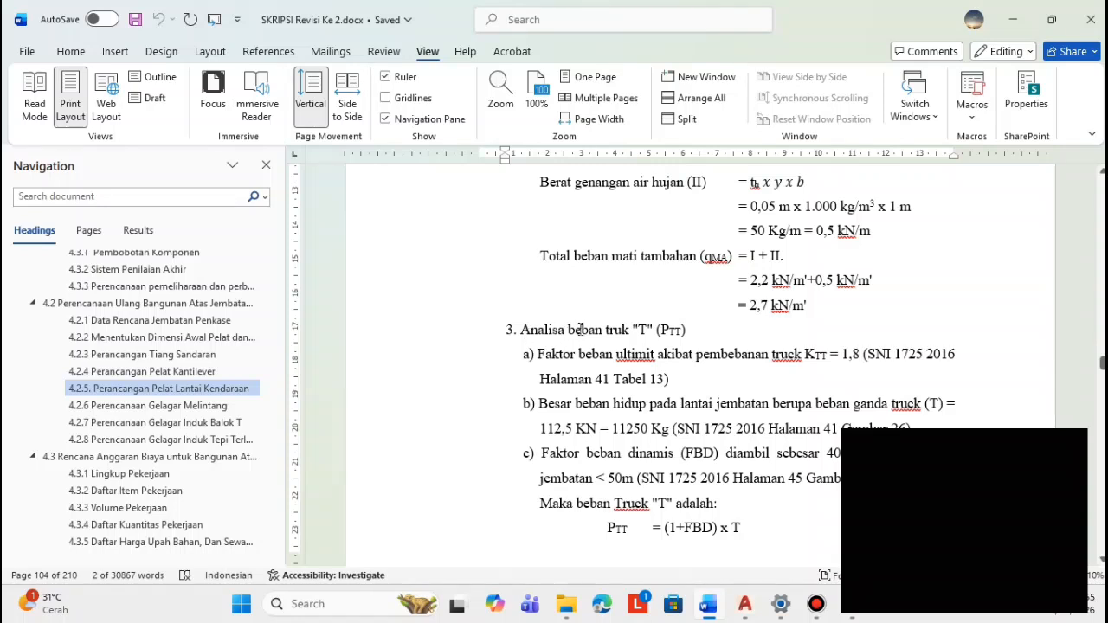
left_click_drag(569, 329, 630, 336)
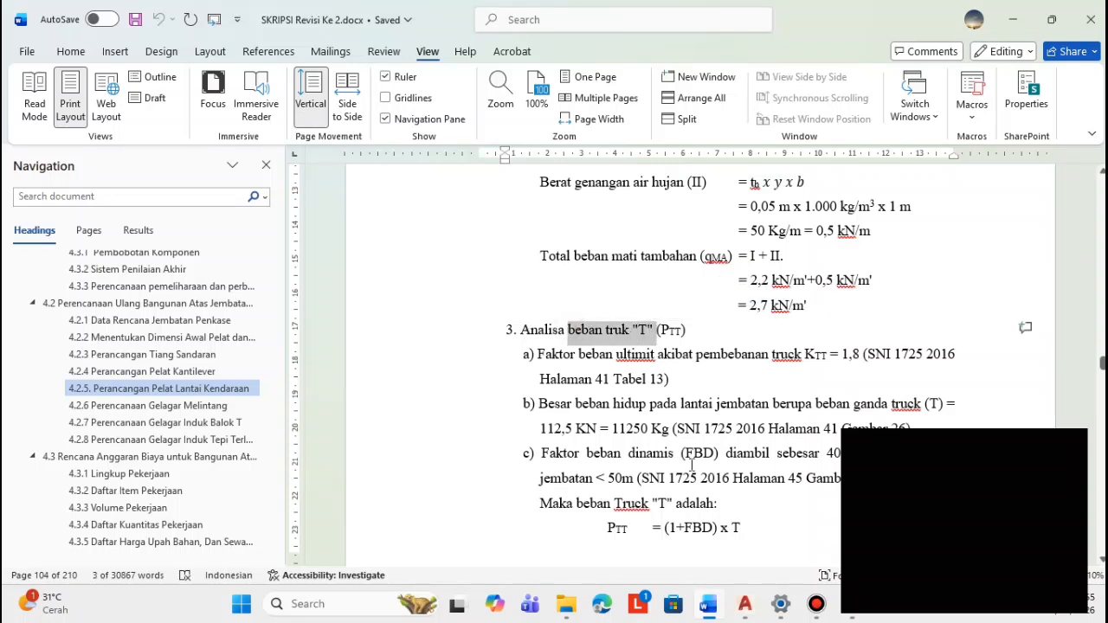
- Back in SAP2000, enter Beban truk "T" as the load pattern name, removing the duplicated word "beban"
key("alt+Tab")
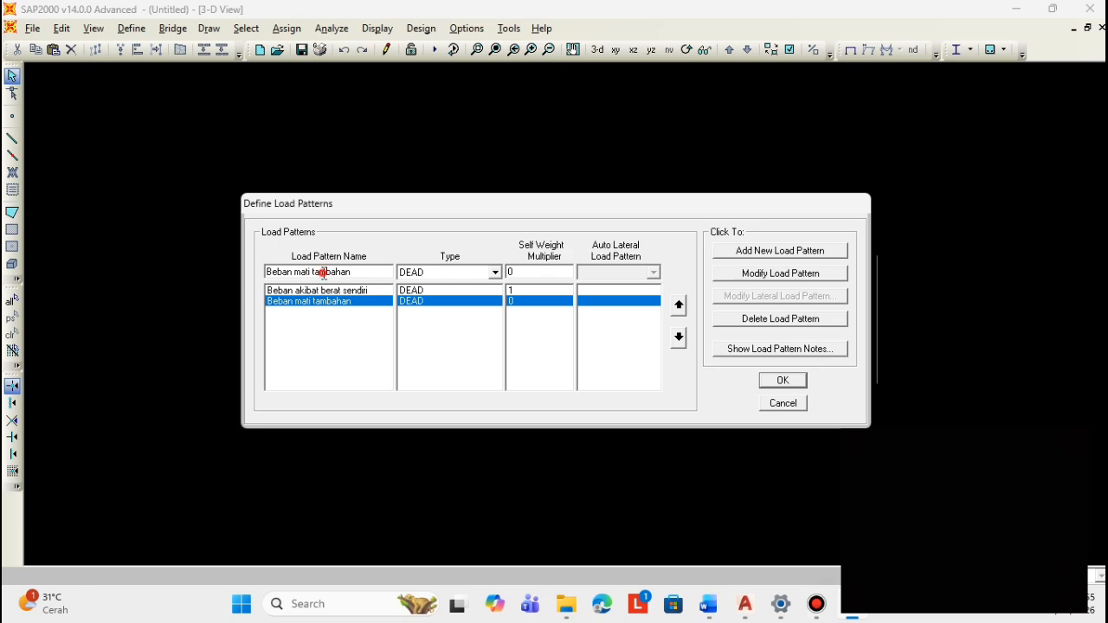
left_click_drag(293, 272, 384, 273)
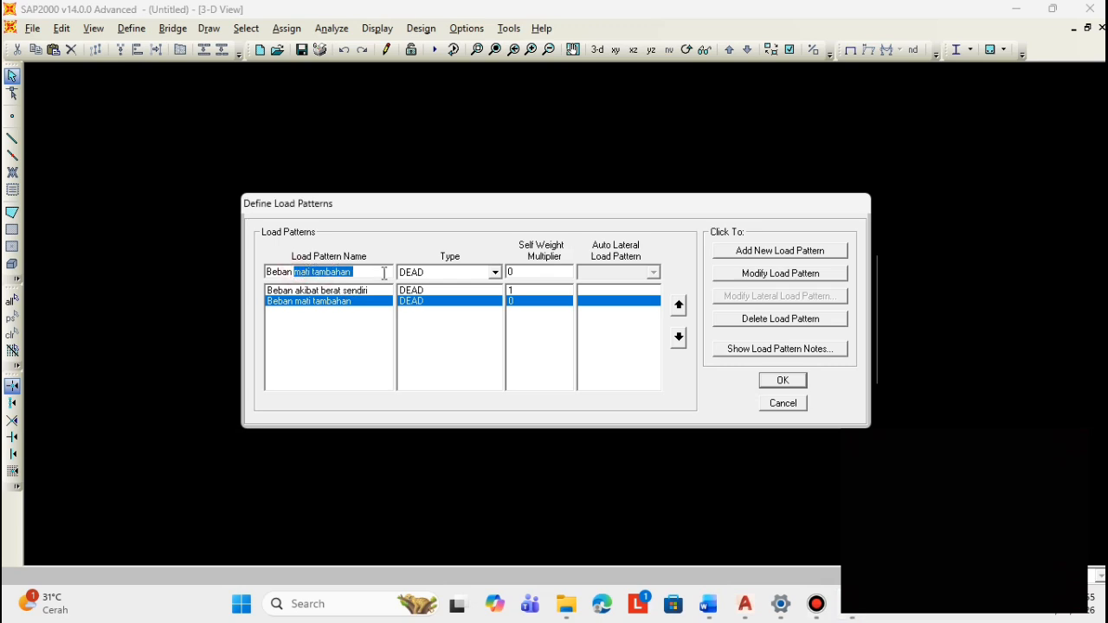
right_click(385, 272)
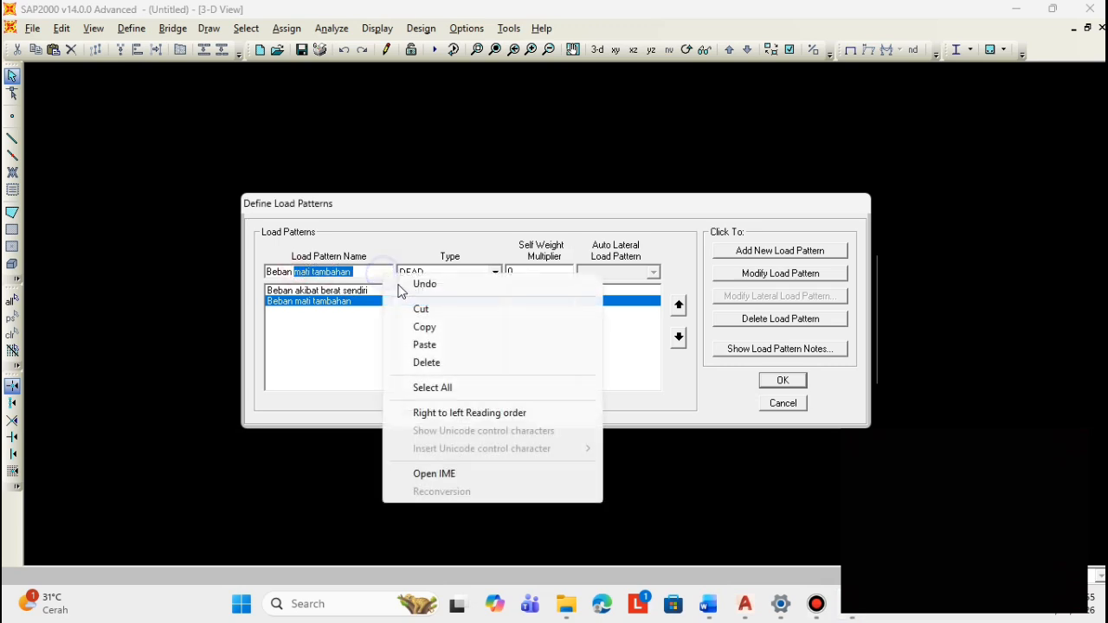
left_click(421, 343)
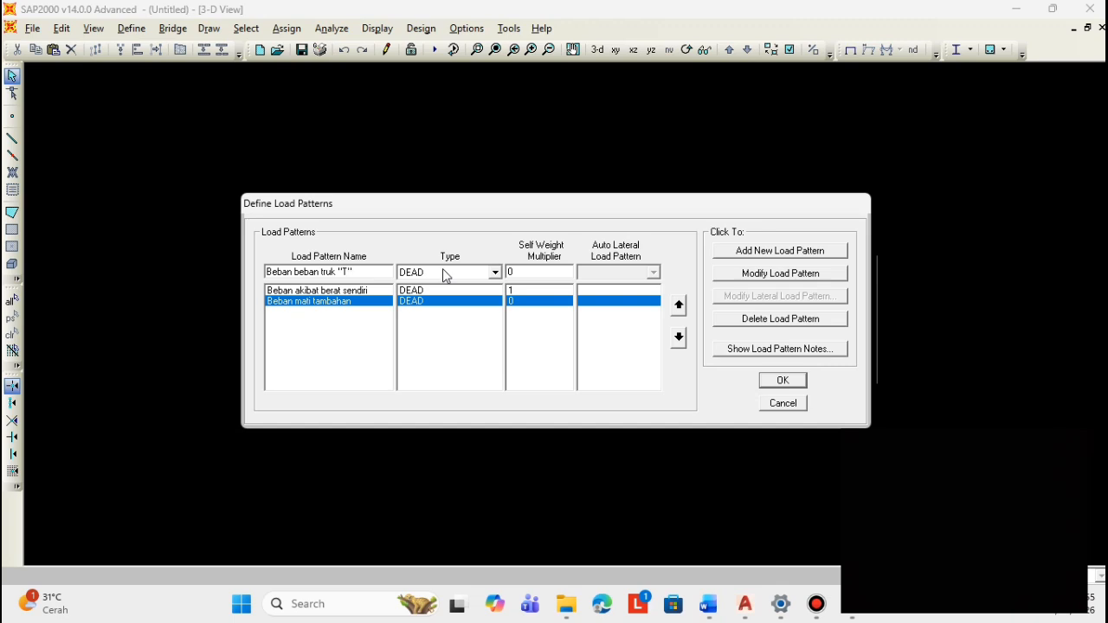
left_click(320, 273)
key("BackSpace")
key("BackSpace")
key("BackSpace")
key("BackSpace")
key("BackSpace")
- Set the truck load's type to LIVE with self weight multiplier 0 and add it as a new load pattern
left_click(474, 273)
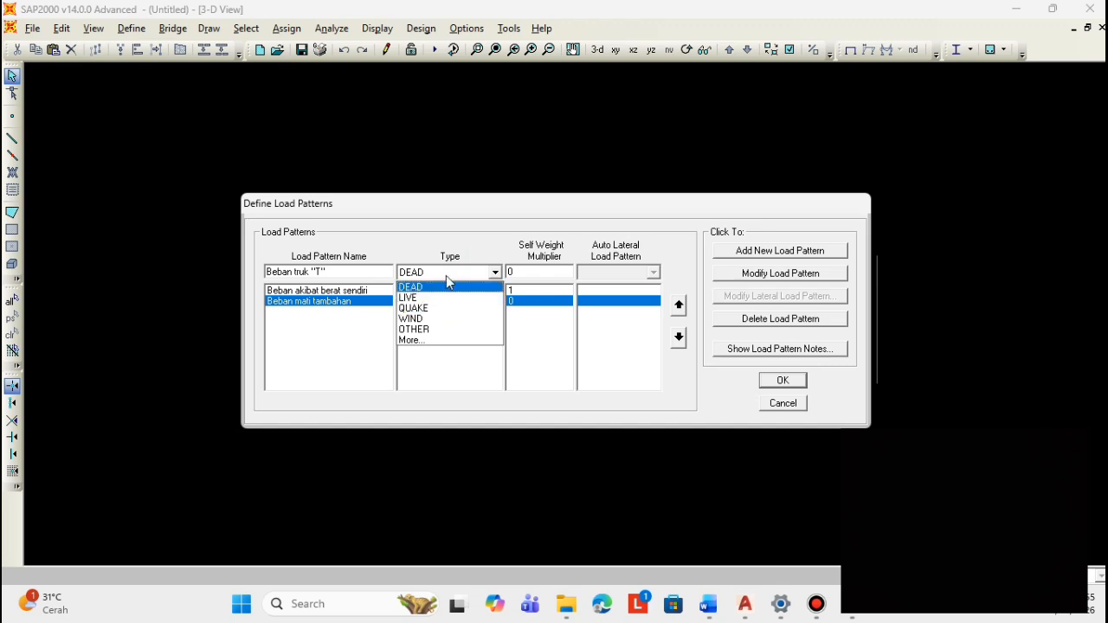
left_click(432, 297)
left_click(528, 272)
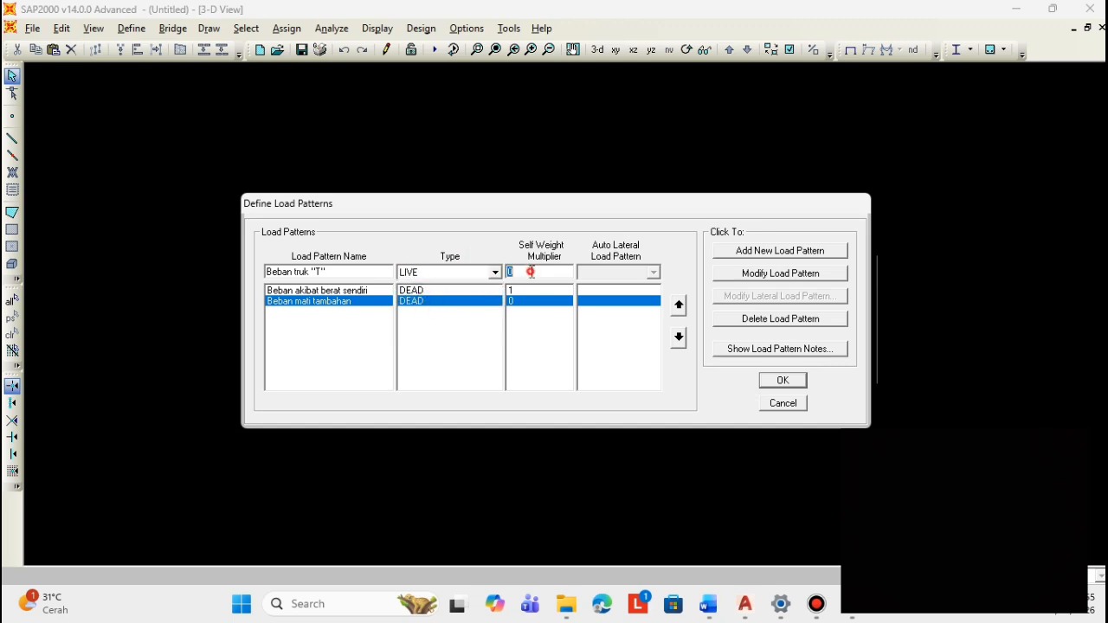
left_click(755, 252)
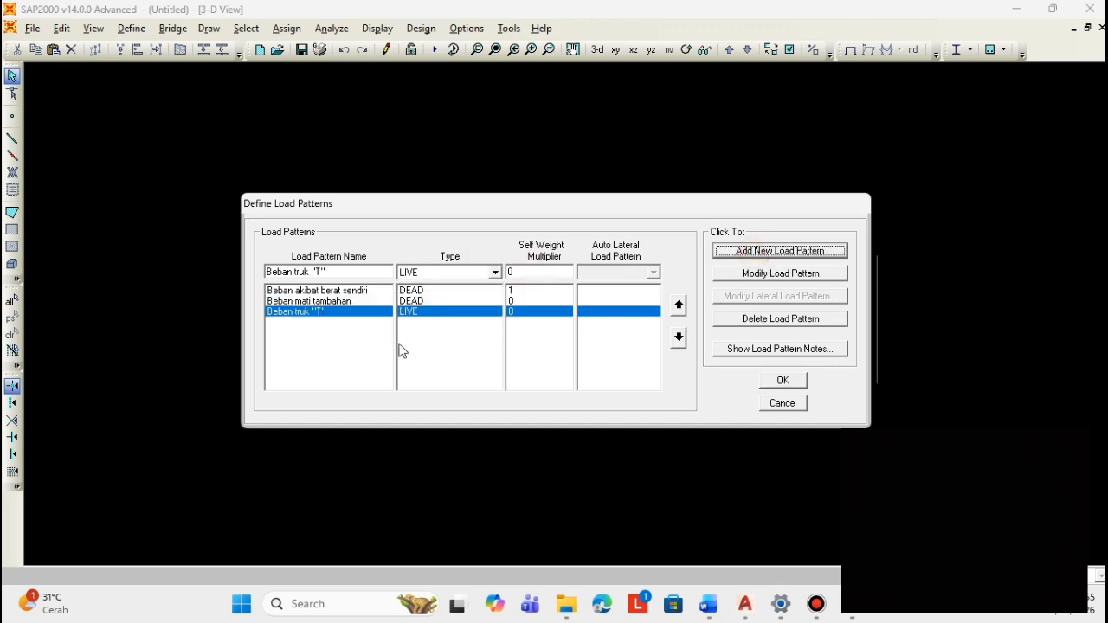
- Switch to Word and copy "angin pada kendaraan" from item 4 of section 4.2.5
left_click(326, 272)
double_click(326, 271)
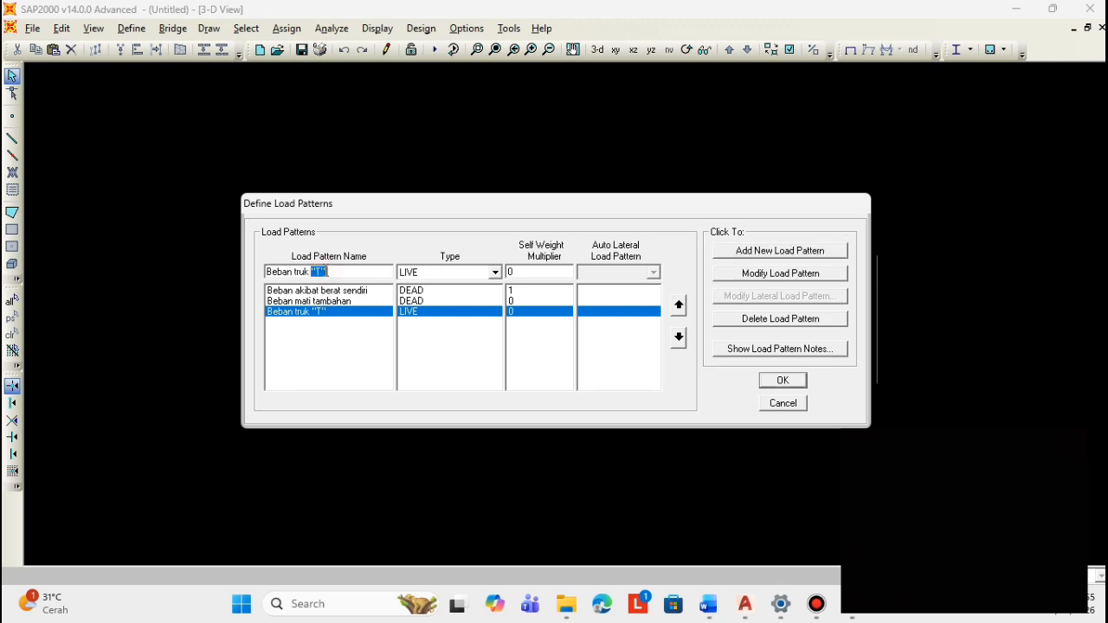
left_click(745, 604)
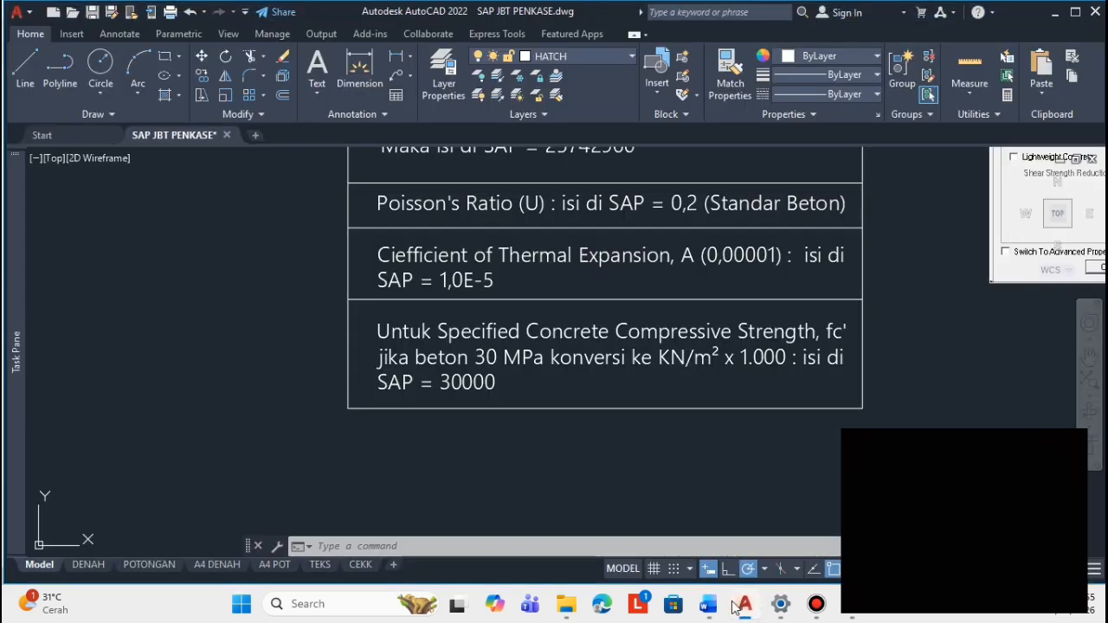
left_click(708, 603)
scroll(571, 404, "down", 10)
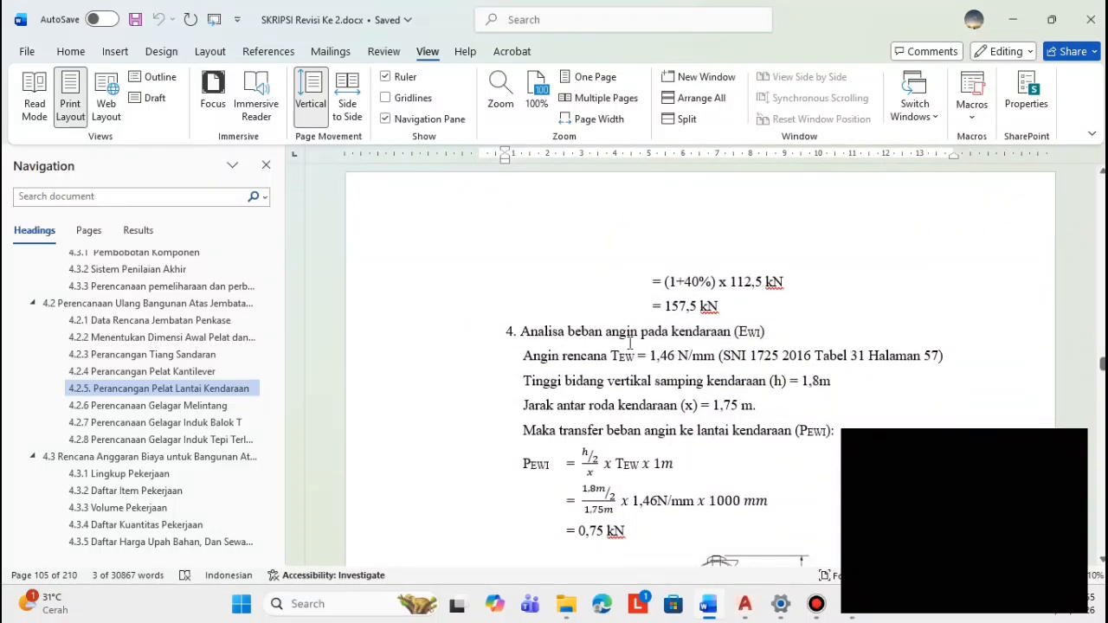
left_click_drag(609, 332, 717, 338)
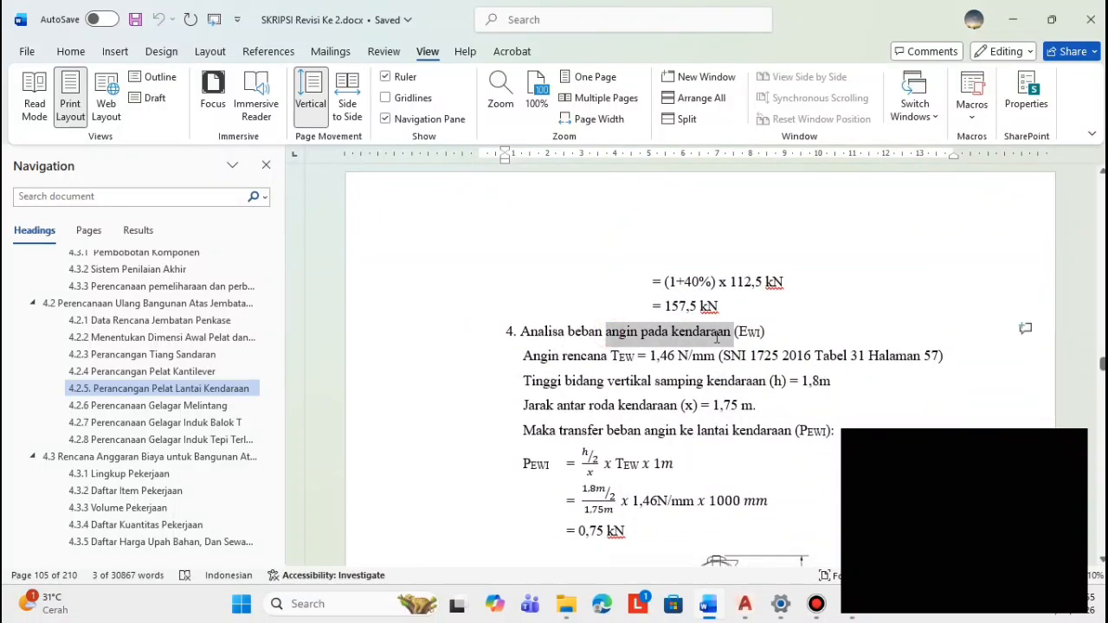
right_click(717, 337)
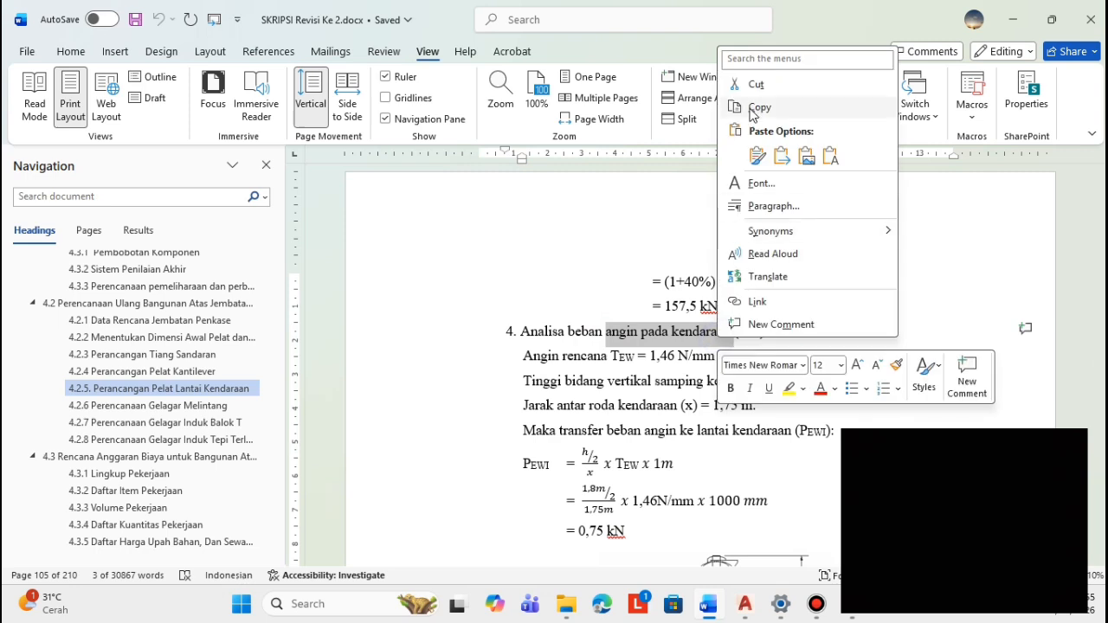
left_click(749, 105)
- Switch to SAP2000 and add a new load pattern named Beban angin pada kendaraan with type WIND
left_click(850, 614)
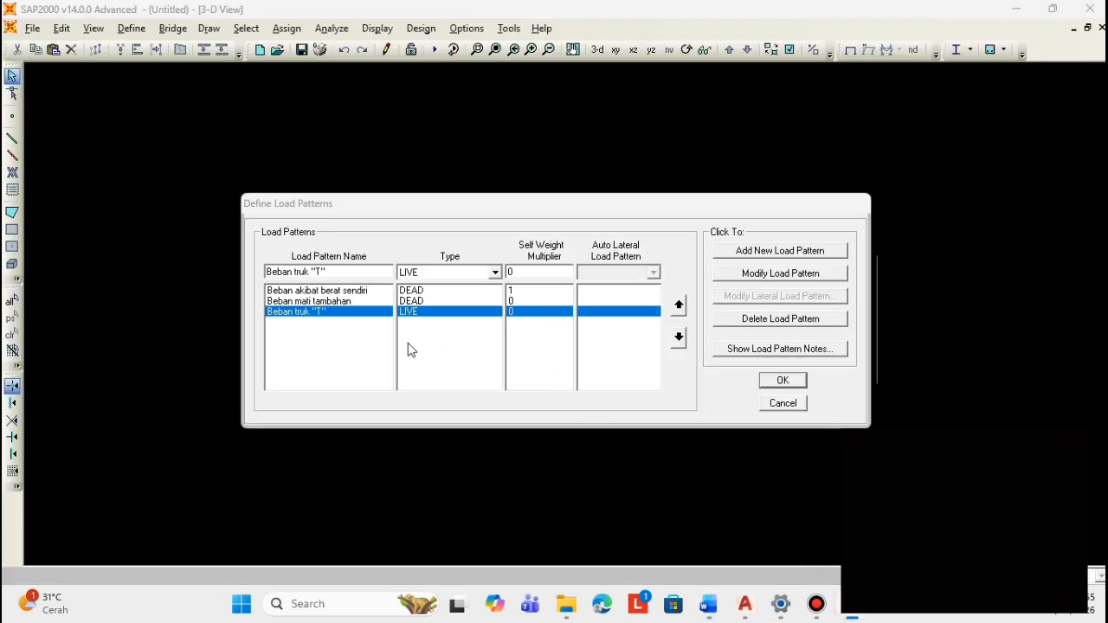
left_click(324, 276)
left_click_drag(329, 274, 295, 277)
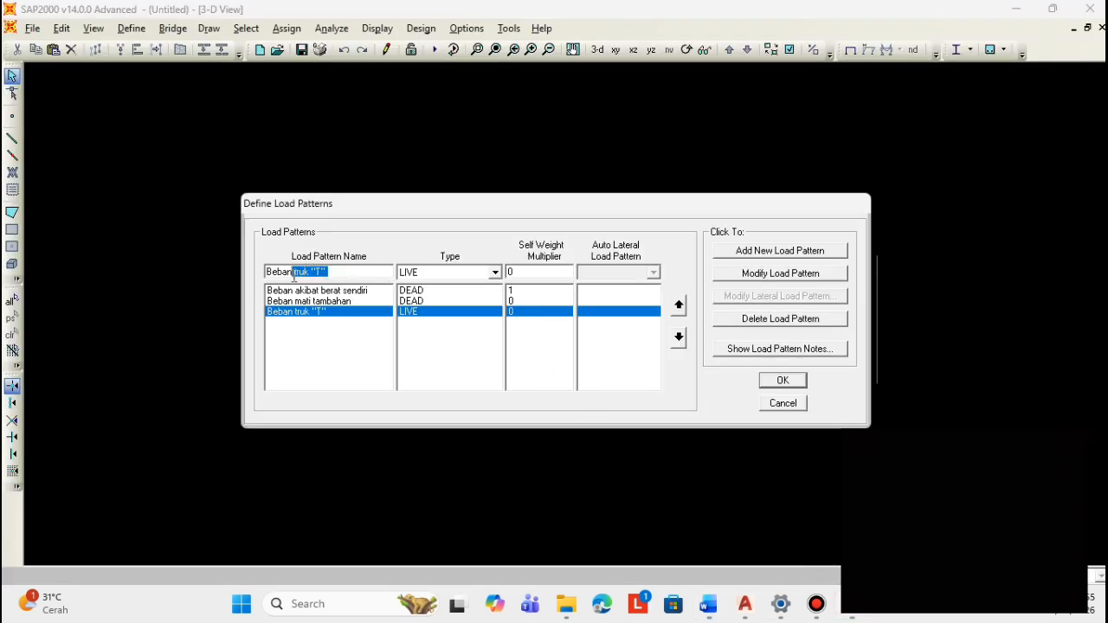
right_click(295, 275)
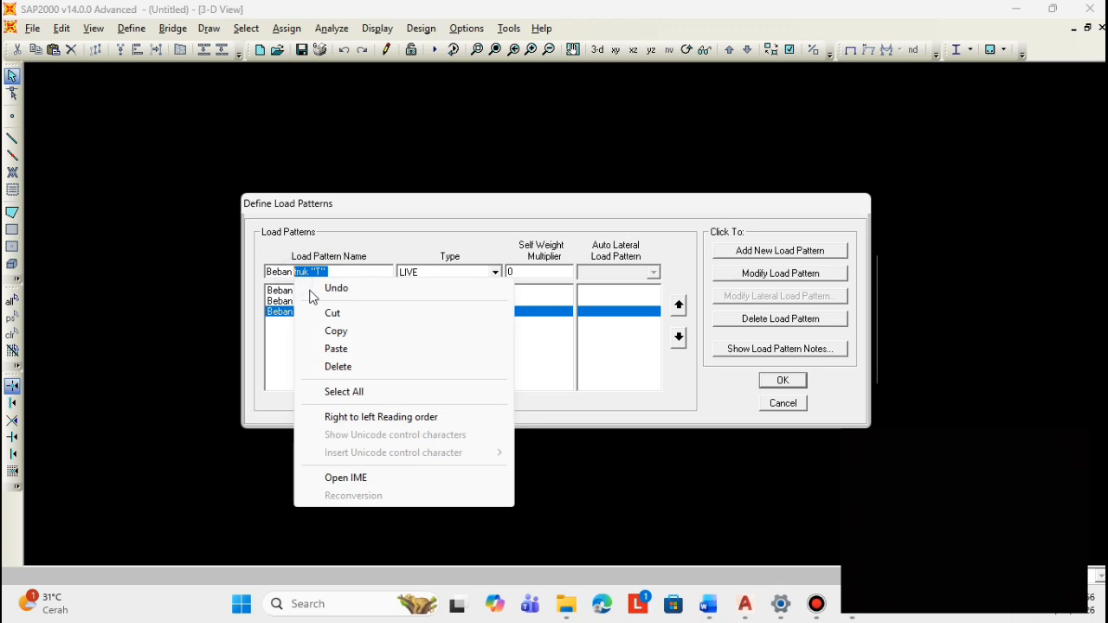
left_click(344, 352)
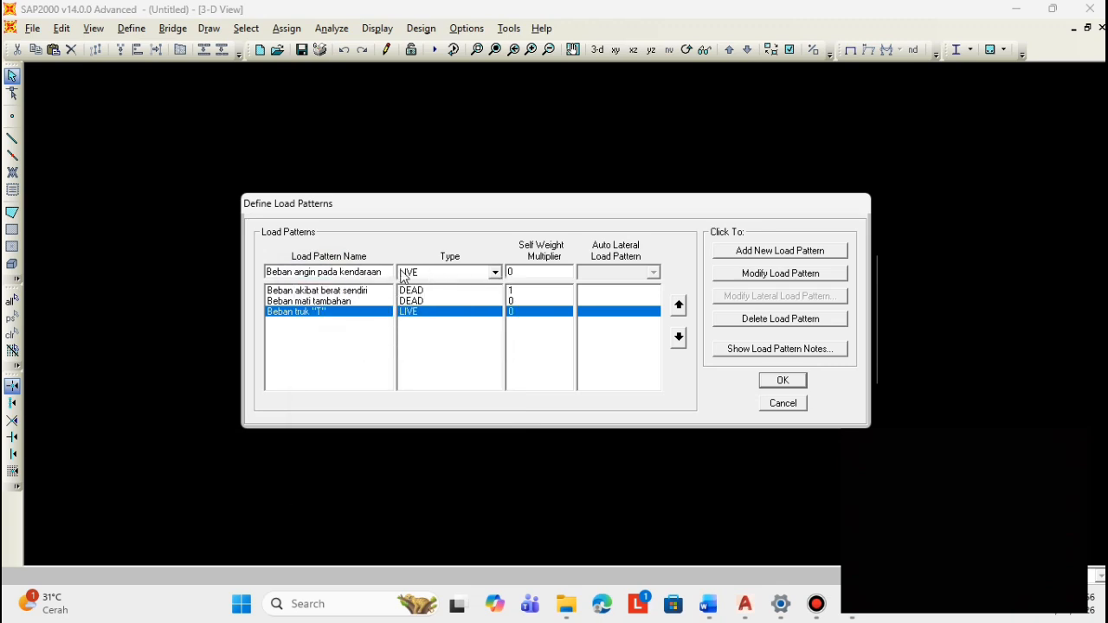
left_click(479, 275)
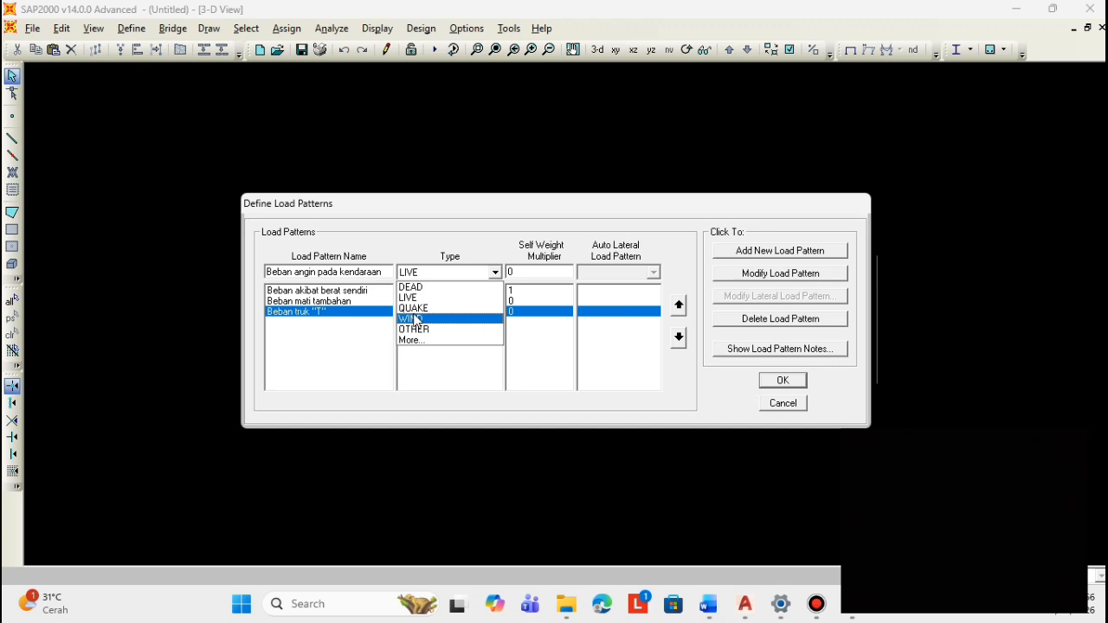
left_click(417, 320)
left_click(749, 250)
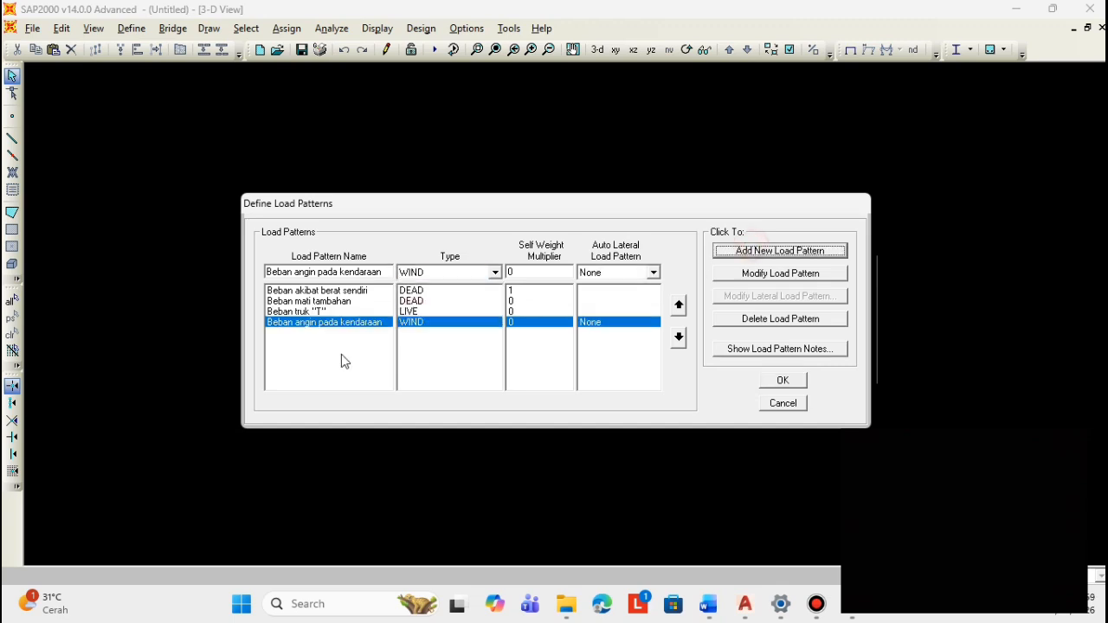
- Switch to Word and copy the phrase "Pengaruh temperatur" from item 5 of section 4.2.5
mouse_move(849, 617)
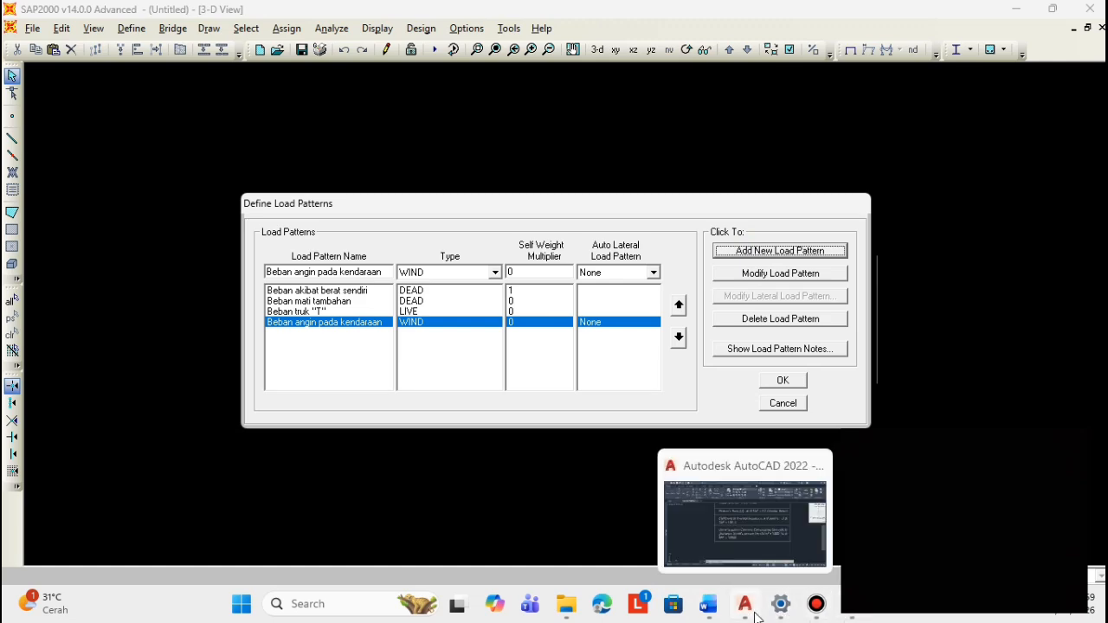
left_click(706, 608)
scroll(562, 394, "down", 8)
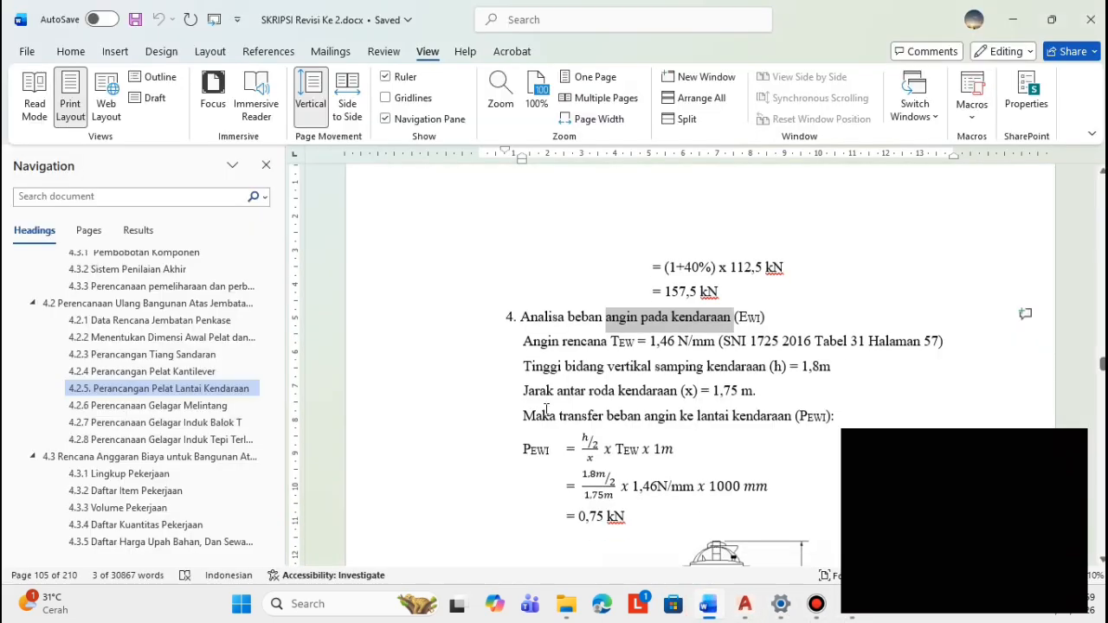
scroll(572, 389, "up", 3)
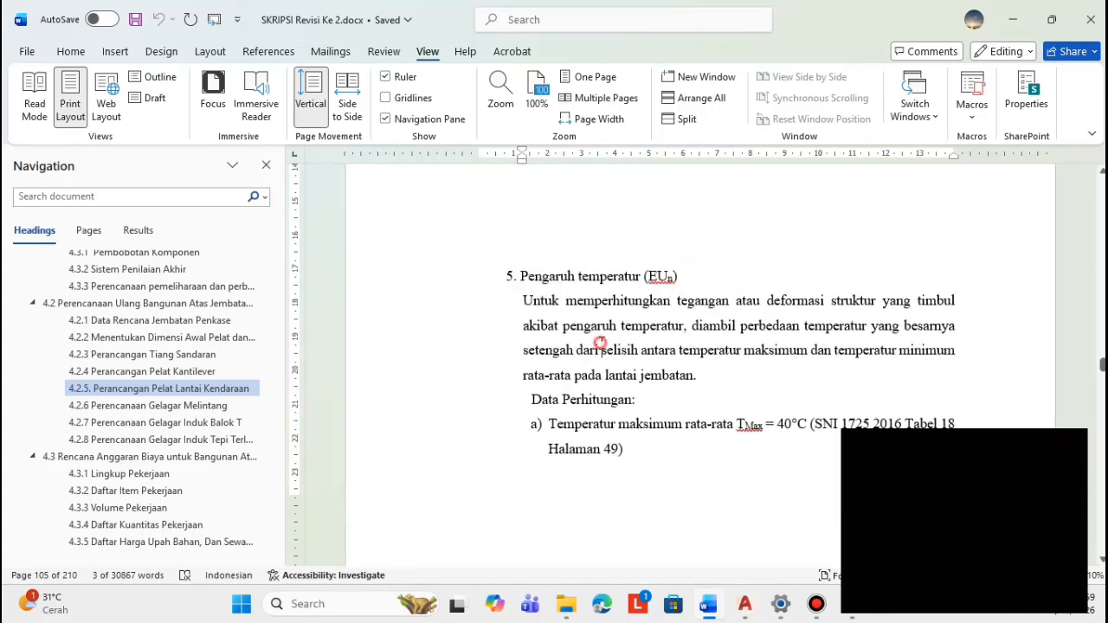
left_click(602, 350)
left_click_drag(522, 276, 642, 277)
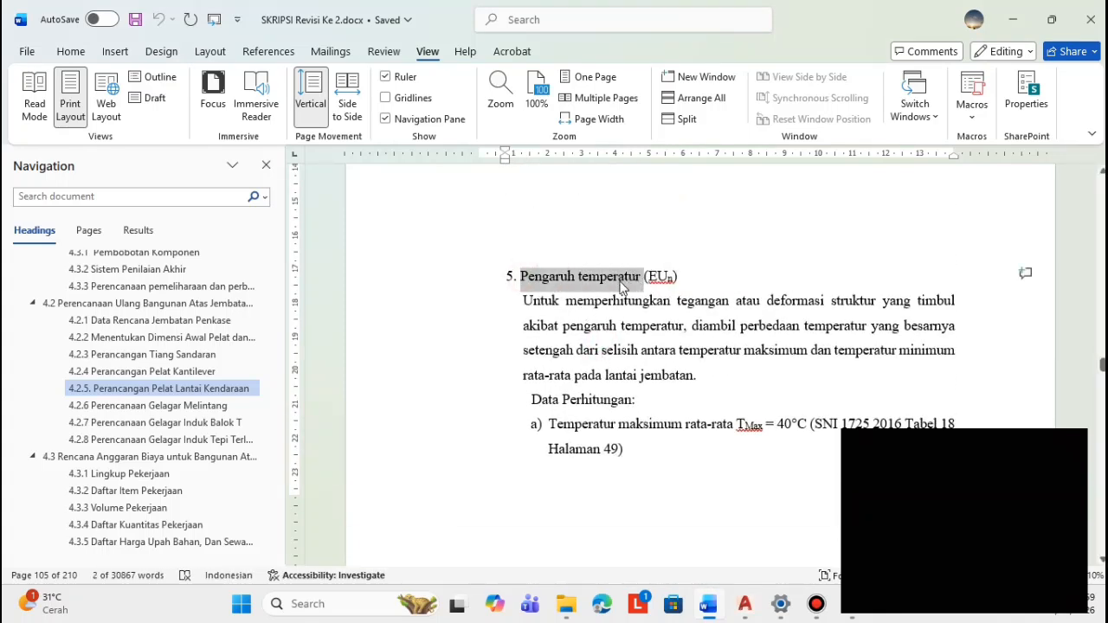
right_click(609, 297)
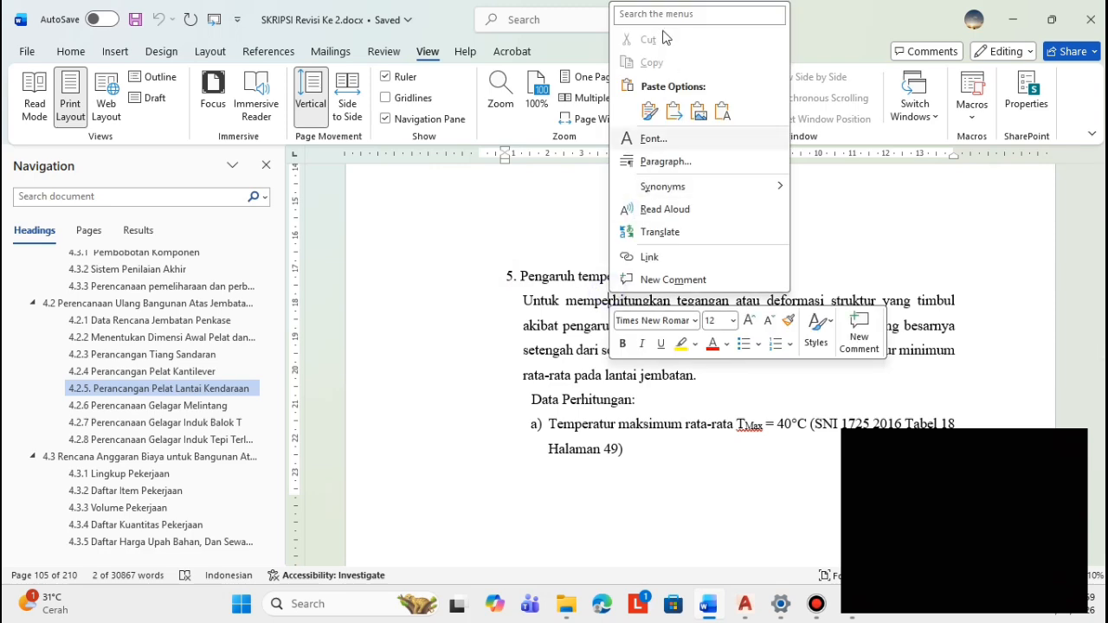
left_click(535, 301)
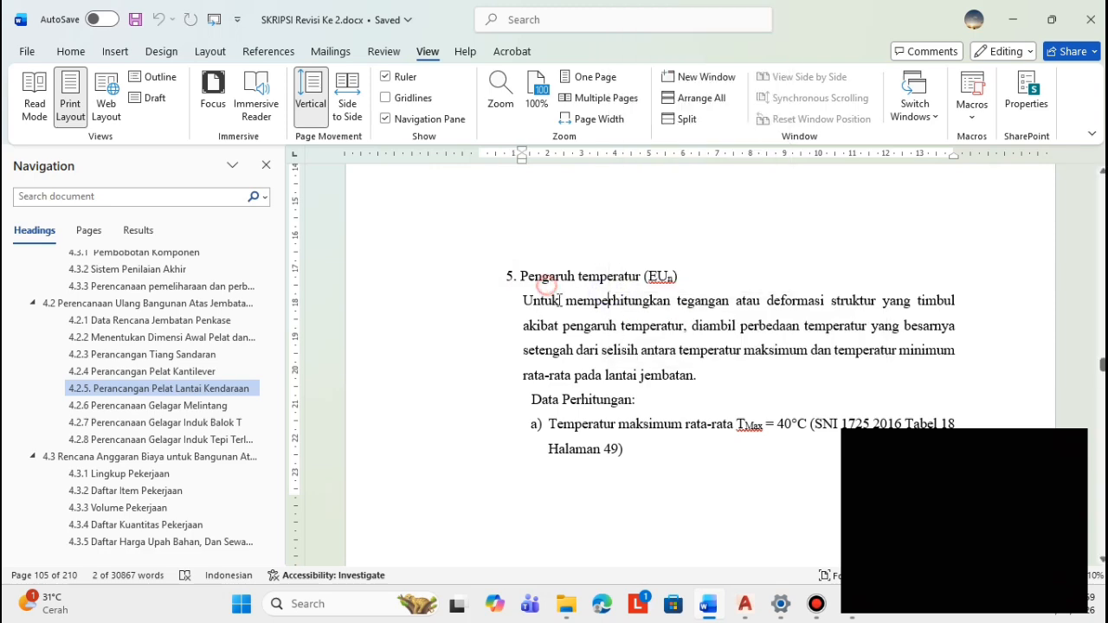
- Back in SAP2000, enter Beban pengaruh temperatur as the load pattern name, with a lowercase p in "pengaruh"
left_click(710, 608)
left_click(710, 608)
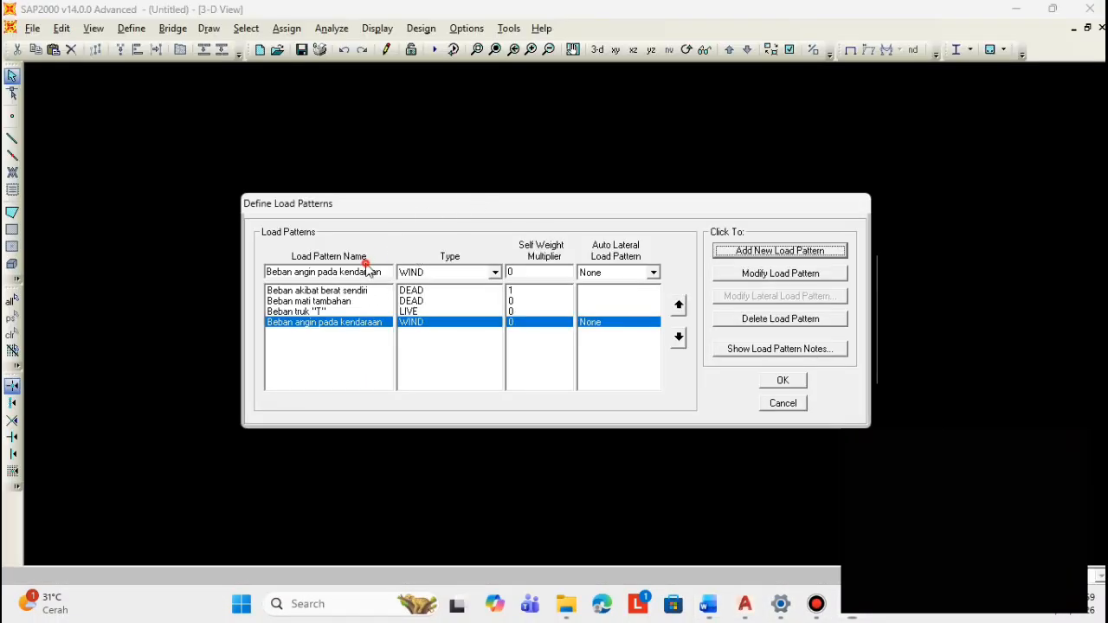
mouse_move(367, 272)
left_mouse_down()
mouse_move(266, 272)
mouse_move(384, 272)
left_mouse_up()
right_click(372, 271)
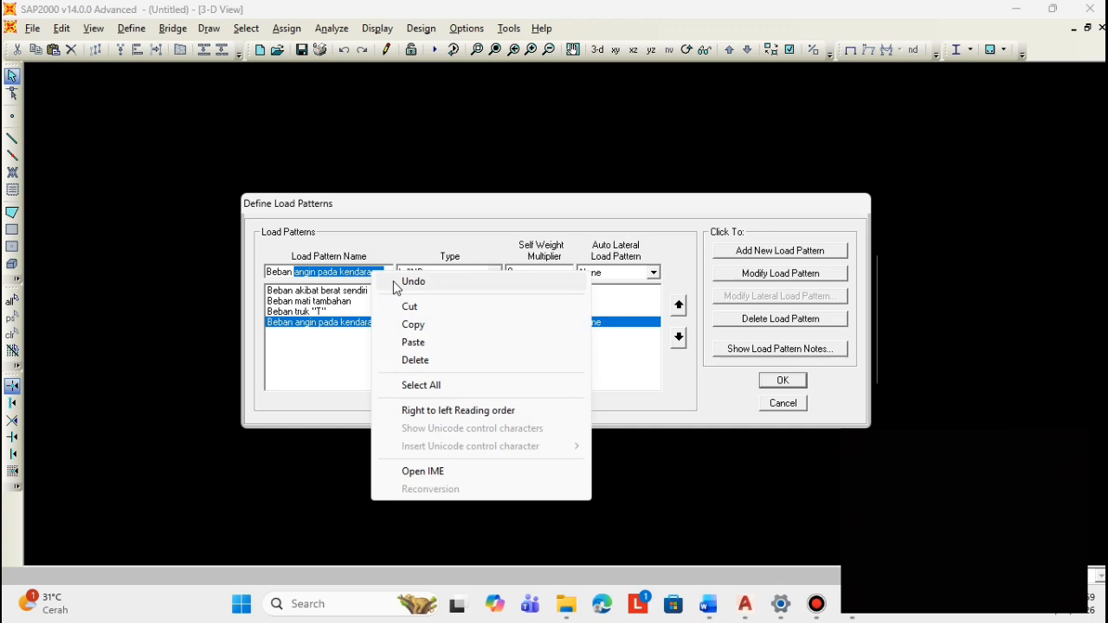
left_click(413, 341)
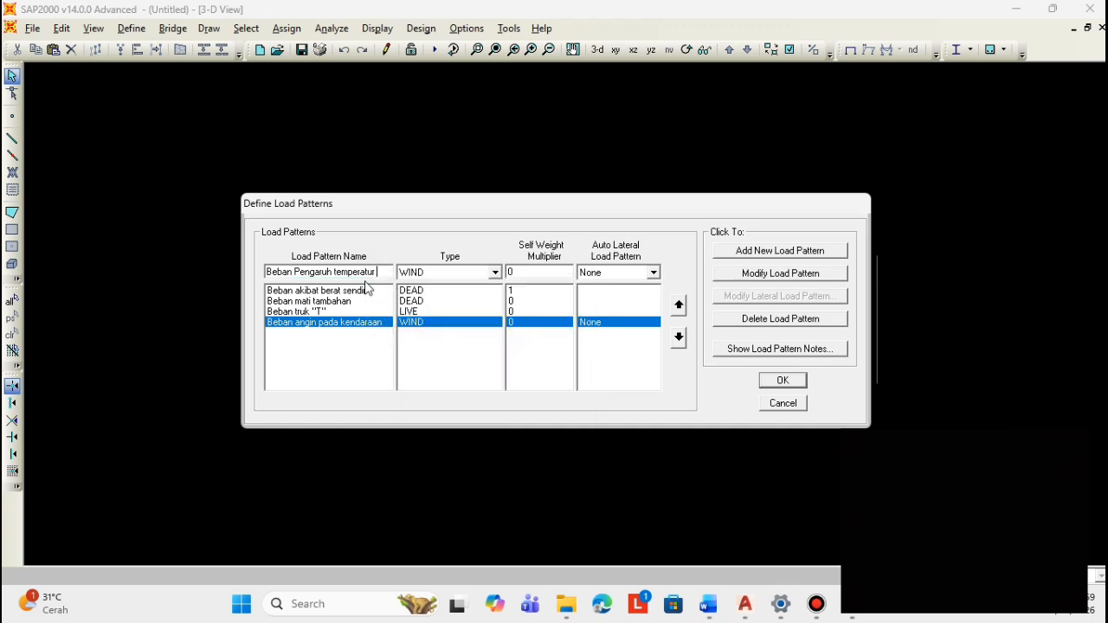
left_click(297, 272)
key("BackSpace")
type("p")
- Set the temperature load's type to TEMPERATURE from the extended type list and add it as a new load pattern
left_click(420, 275)
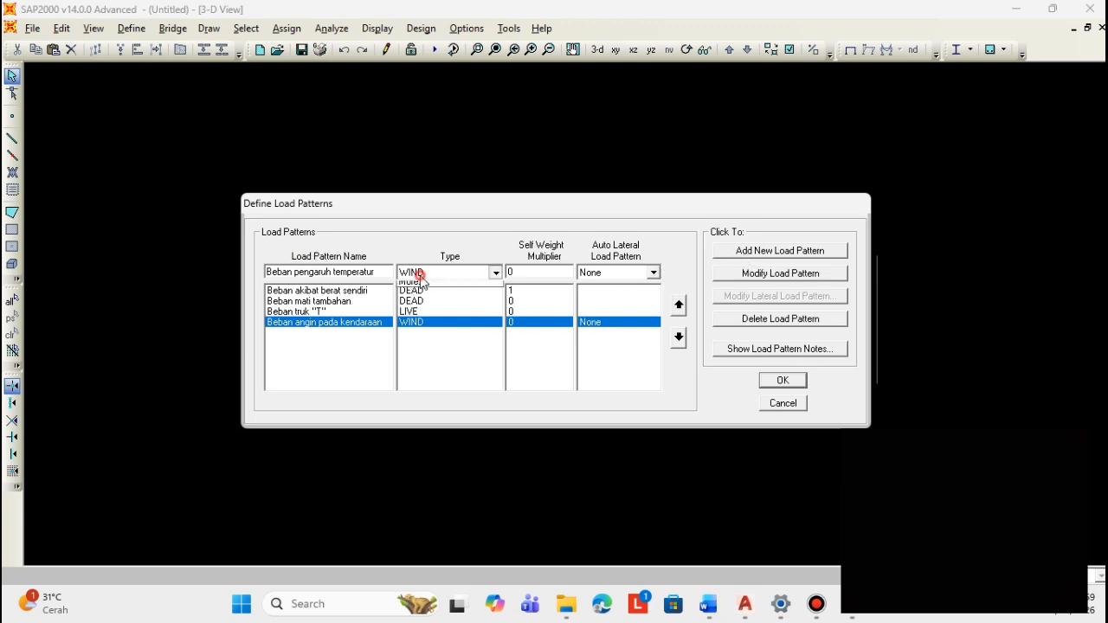
left_click(421, 339)
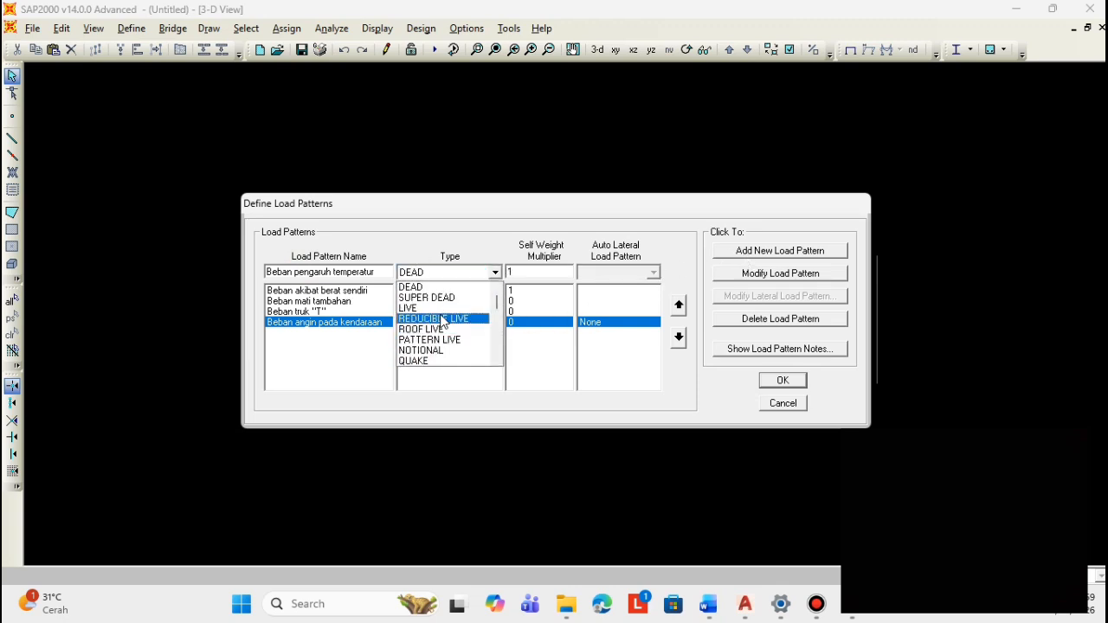
scroll(422, 337, "down", 3)
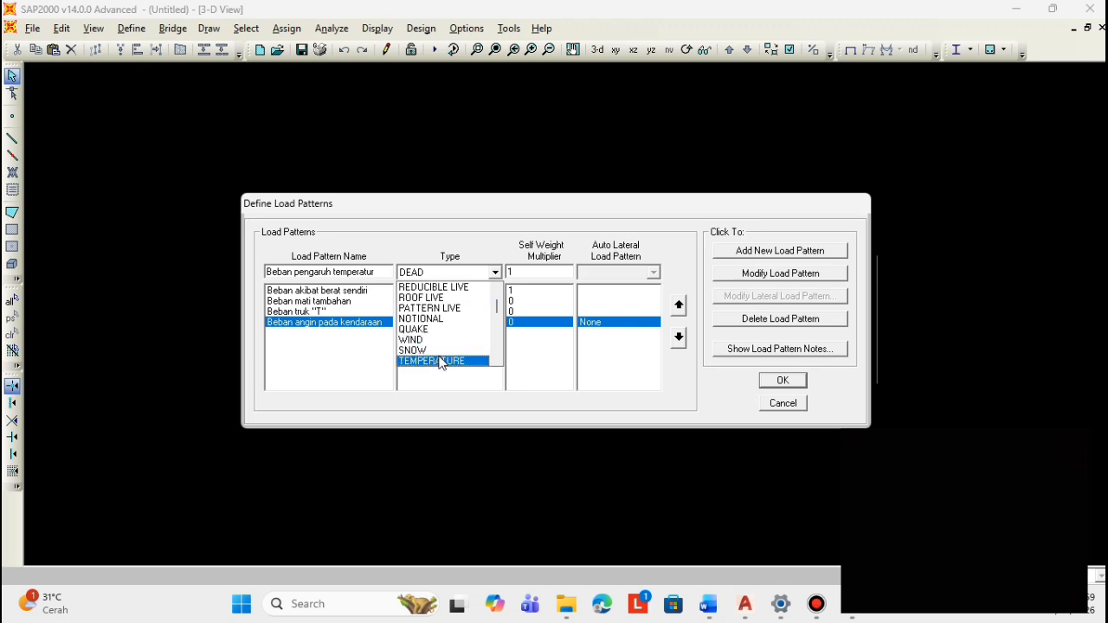
scroll(441, 363, "down", 3)
left_click(427, 332)
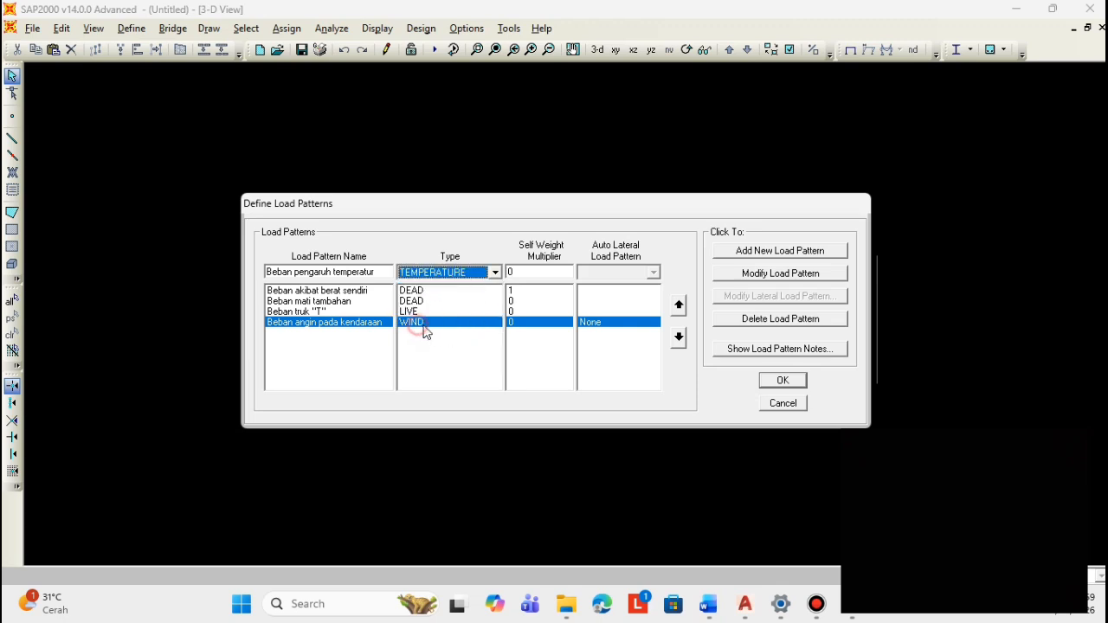
left_click(728, 251)
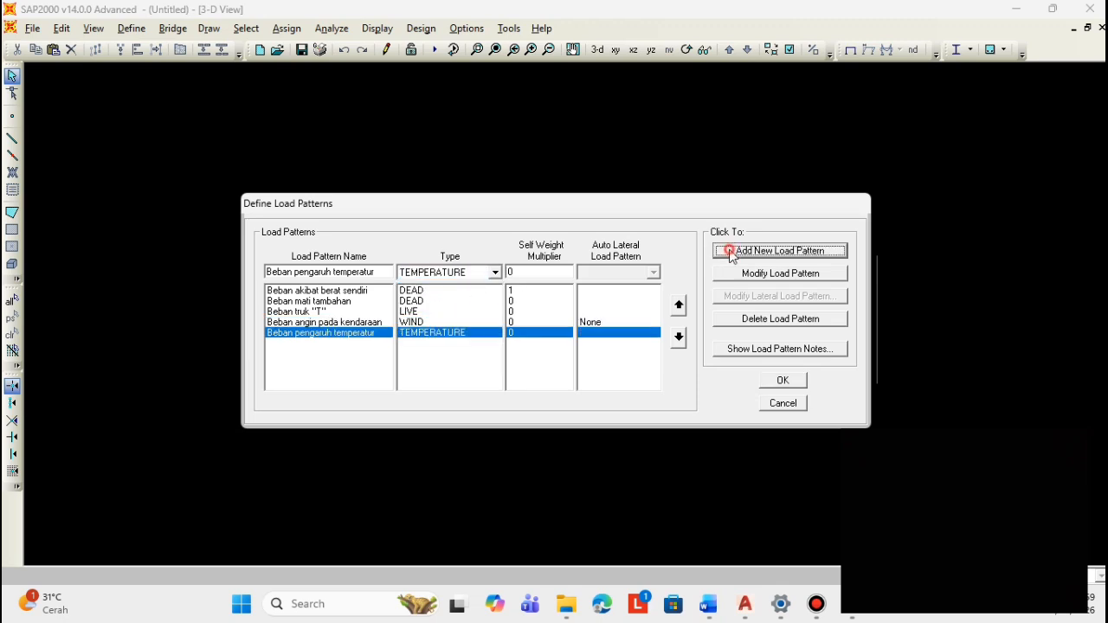
- Check each load pattern from self weight to temperature and accept the load pattern definitions
left_click(326, 321)
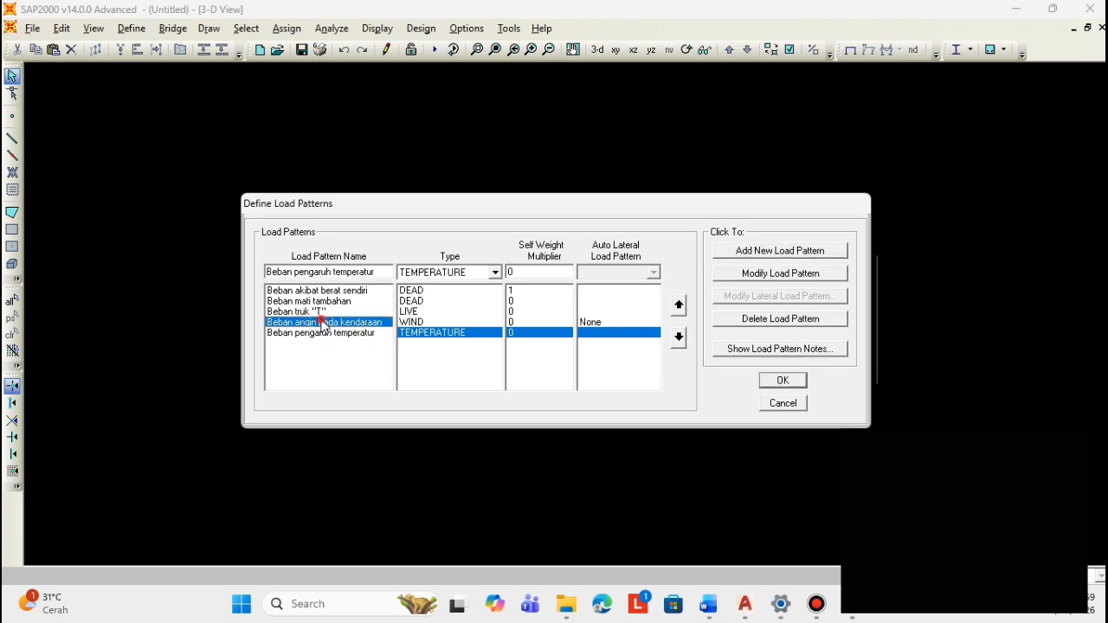
left_click(322, 311)
left_click(319, 300)
left_click(320, 290)
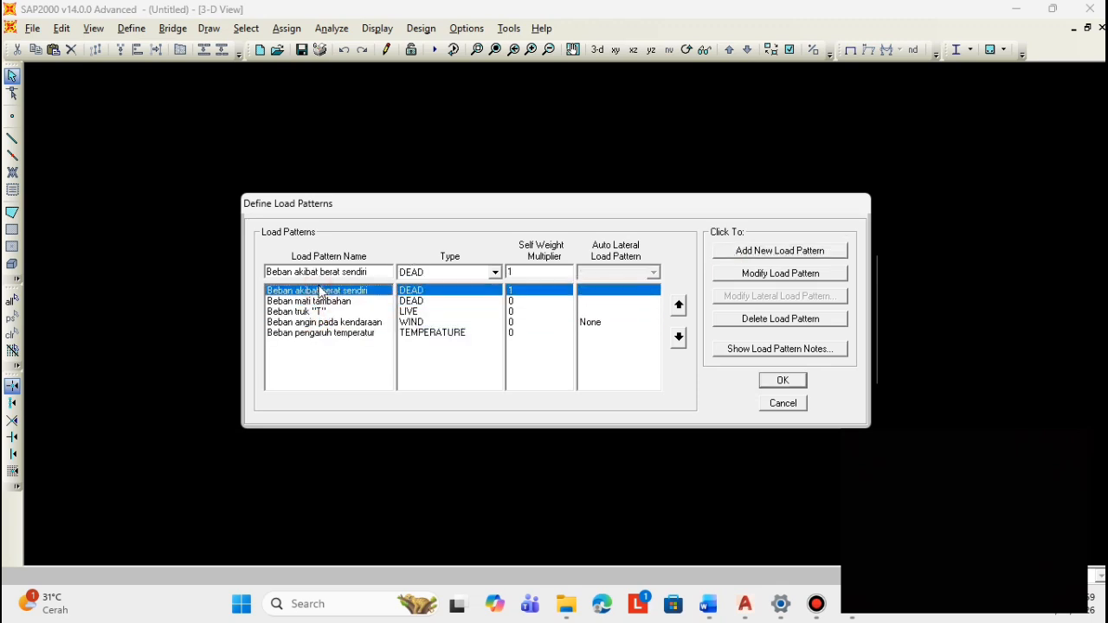
left_click(319, 302)
left_click(315, 311)
left_click(309, 322)
left_click(311, 333)
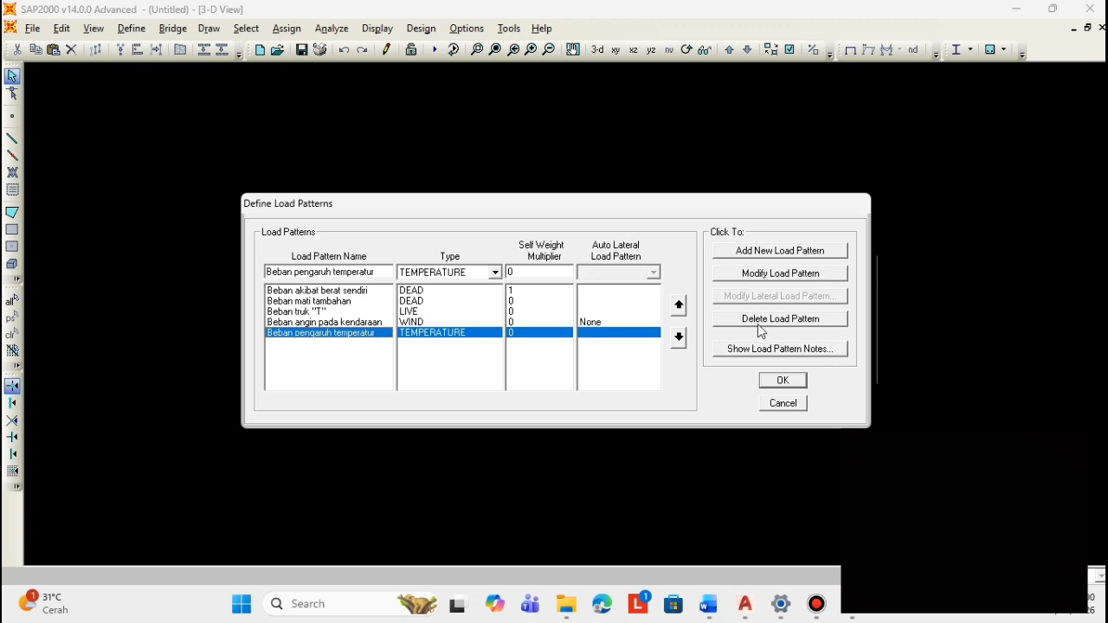
left_click(784, 381)
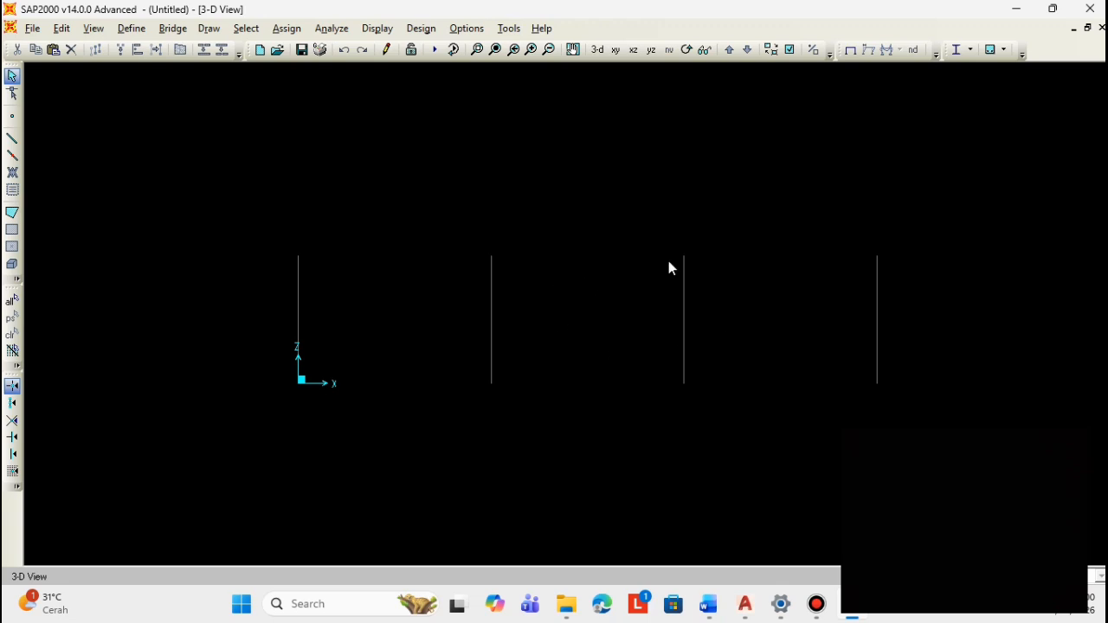
- Open the load case definitions and delete the MODAL load case
left_click(131, 27)
mouse_move(181, 321)
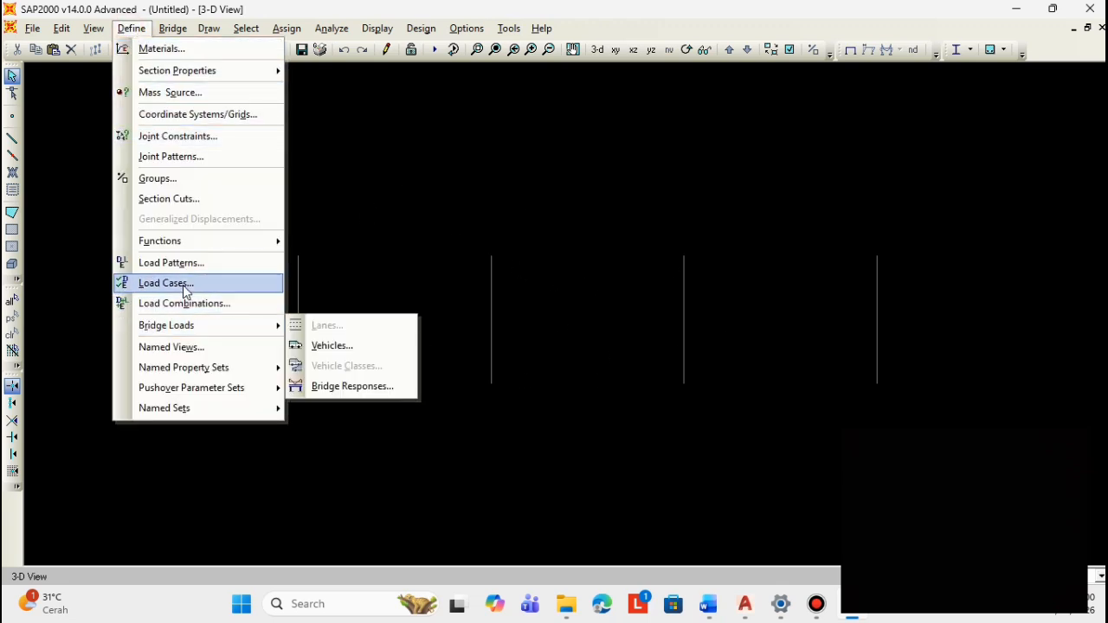
left_click(182, 283)
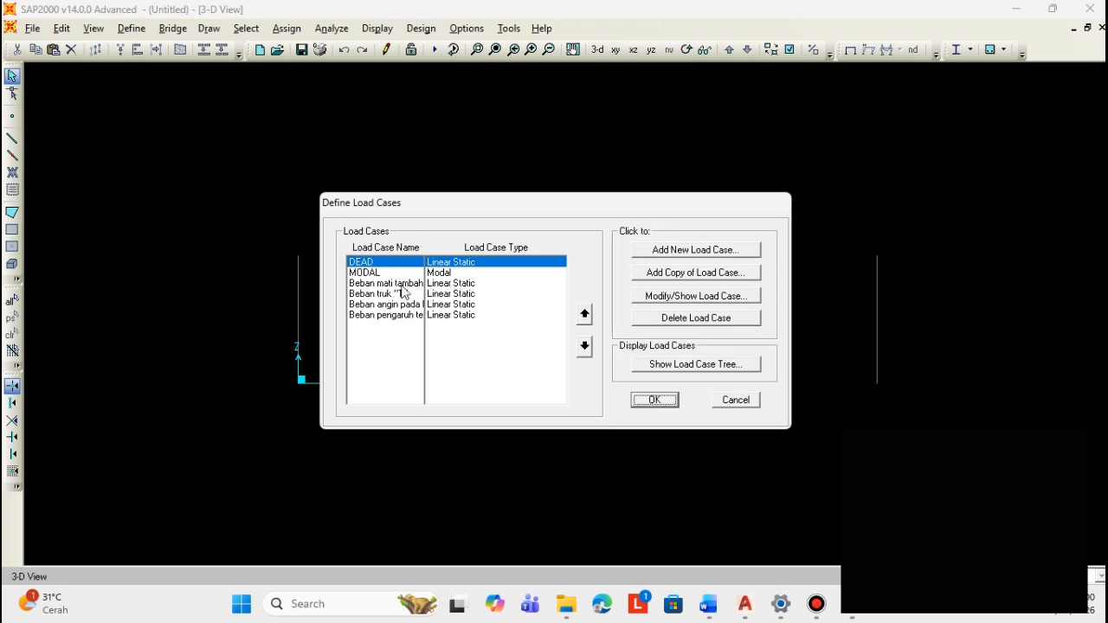
left_click(358, 274)
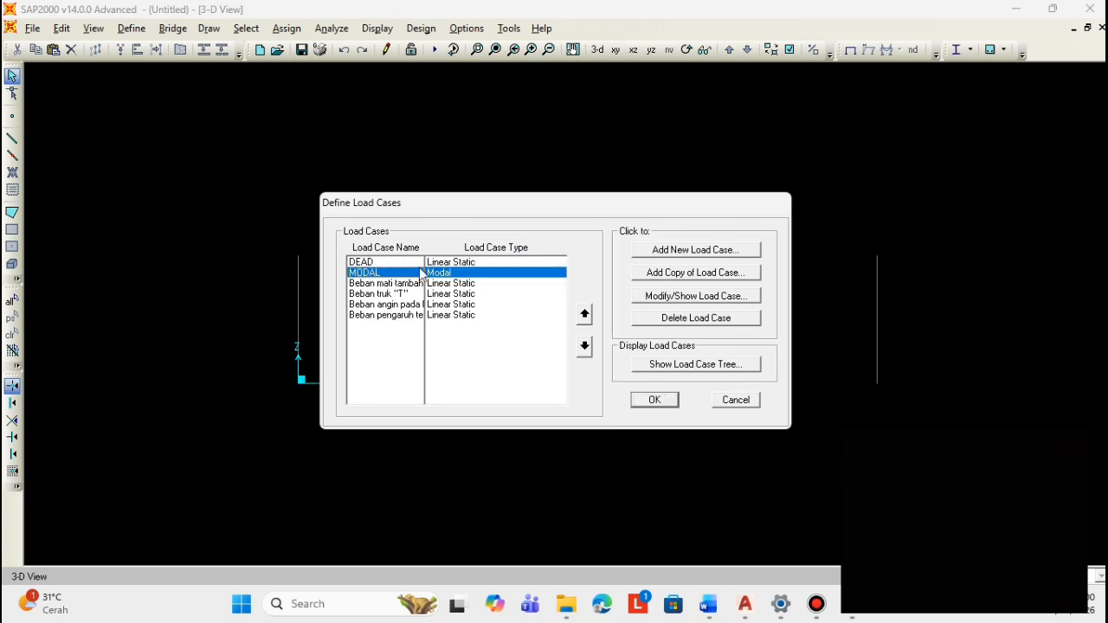
left_click(657, 317)
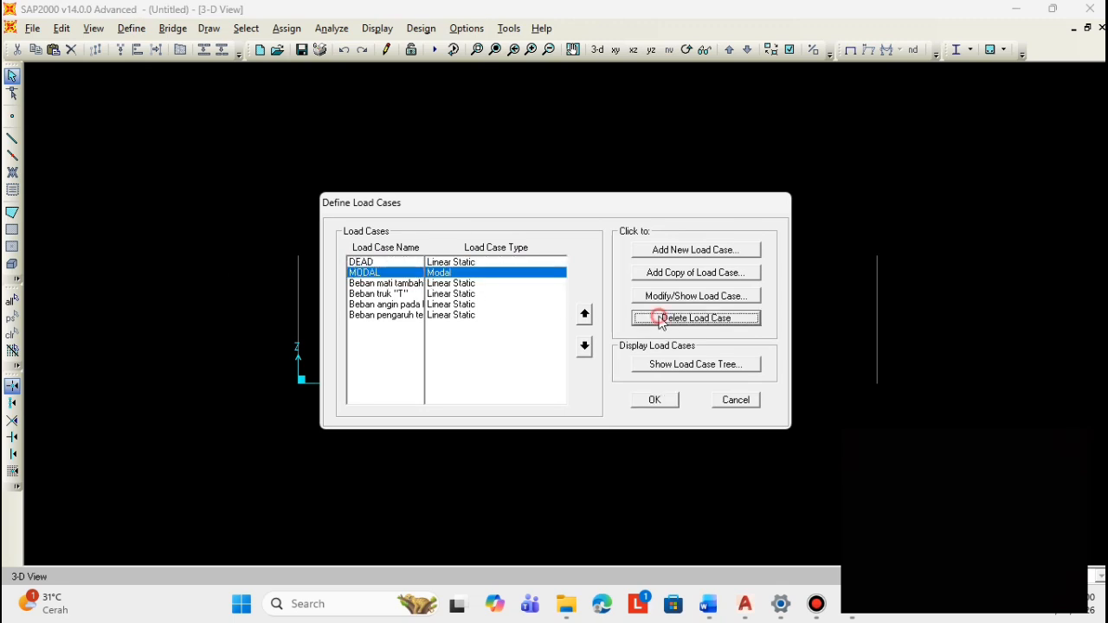
left_click(567, 353)
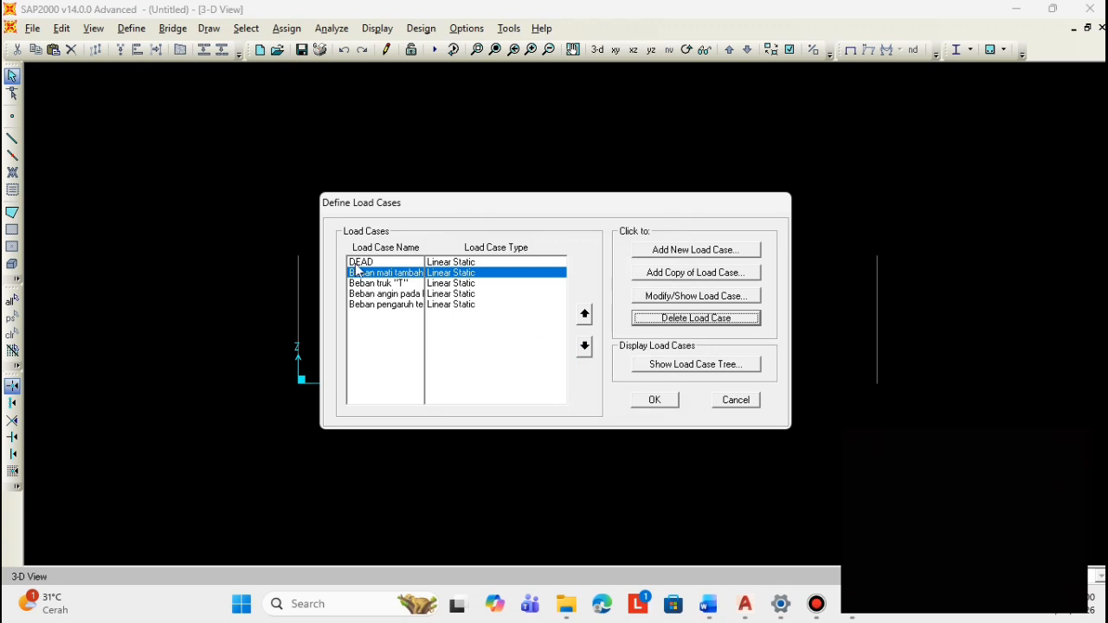
- Rename the DEAD load case as Beban akibat berat sendiri
left_click(386, 264)
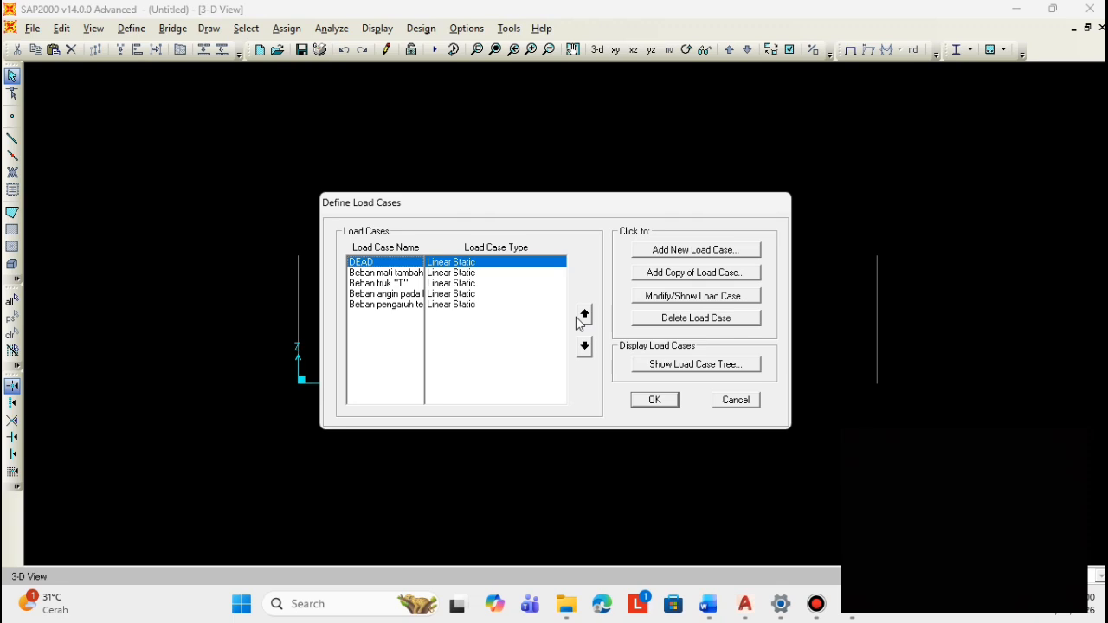
left_click(679, 299)
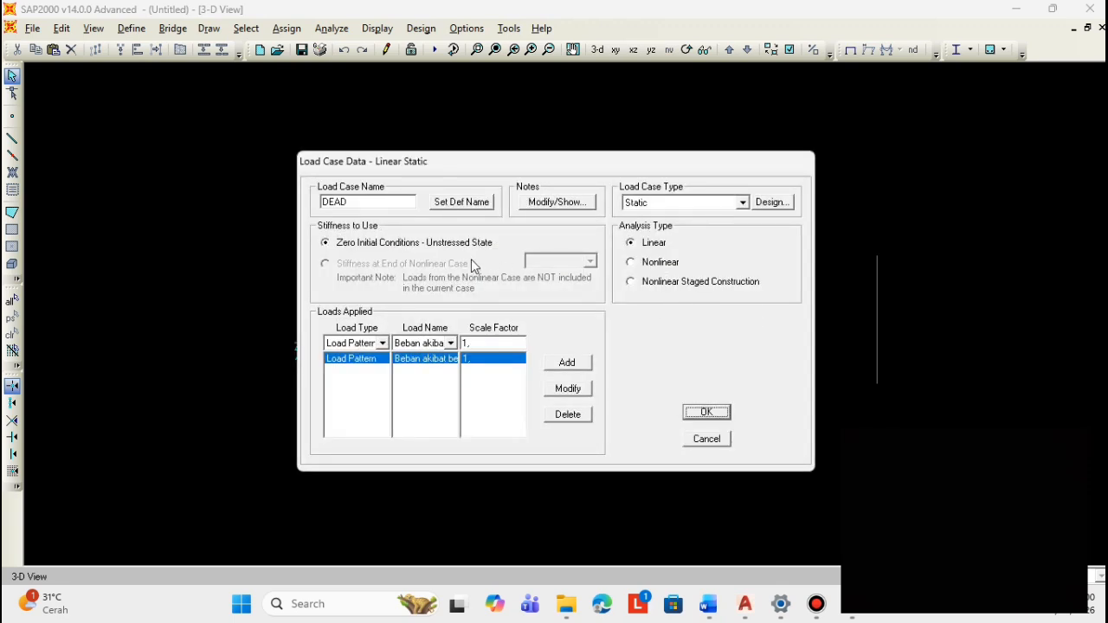
double_click(345, 202)
type("Be")
type("ban akibat berat sendiri")
left_click(705, 412)
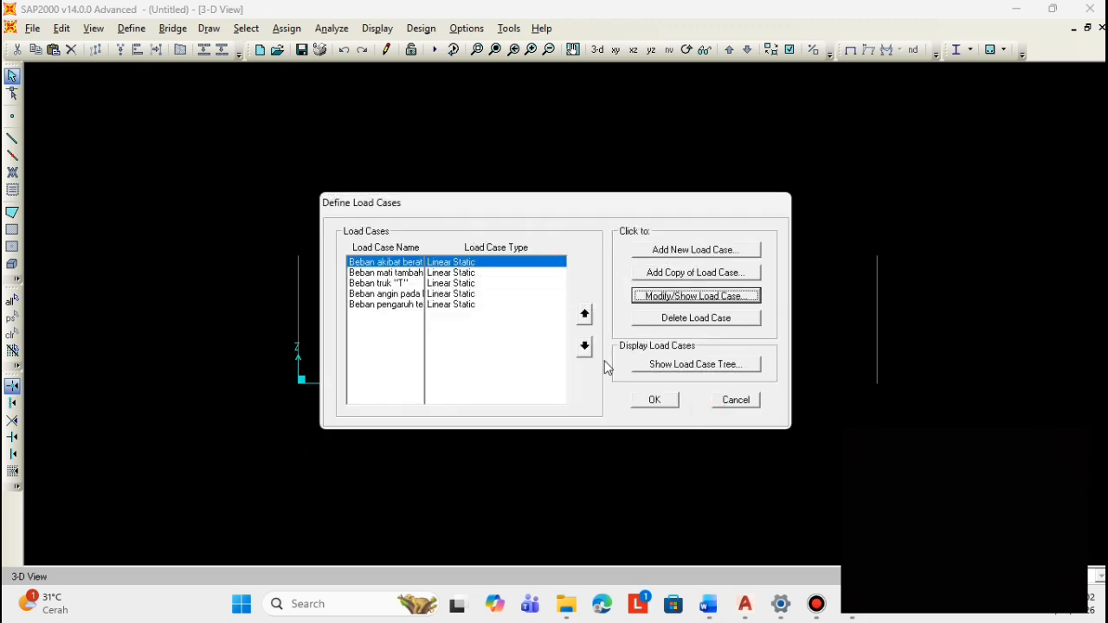
- Check each linear static load case in the list and accept the load case definitions
left_click(419, 285)
left_click(402, 272)
left_click(388, 264)
left_click(391, 273)
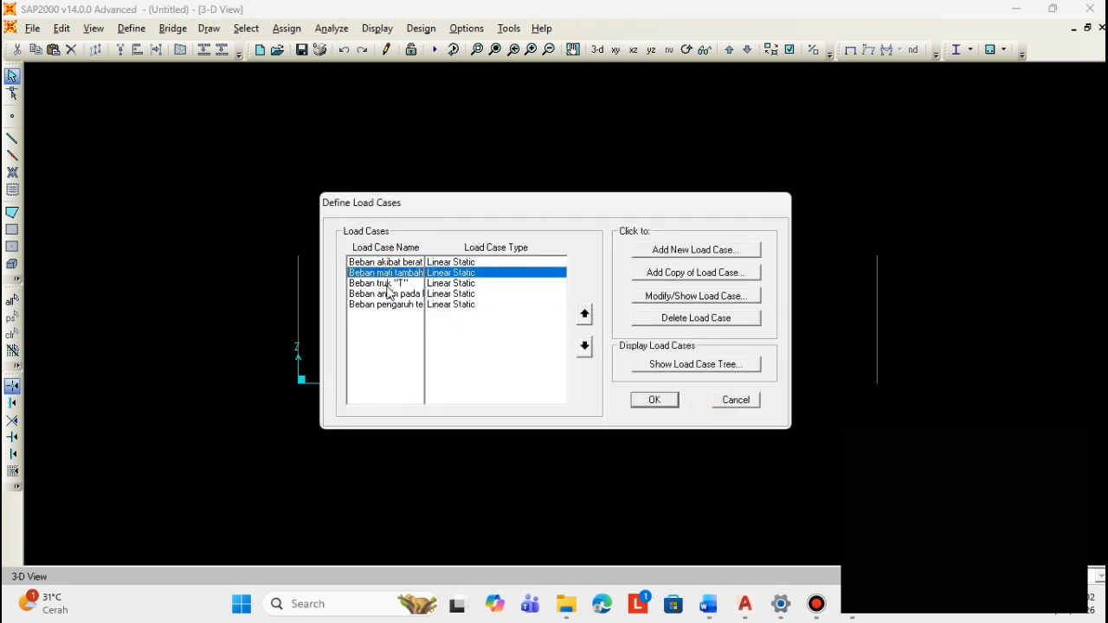
left_click(388, 283)
left_click(388, 295)
left_click(388, 304)
left_click(387, 263)
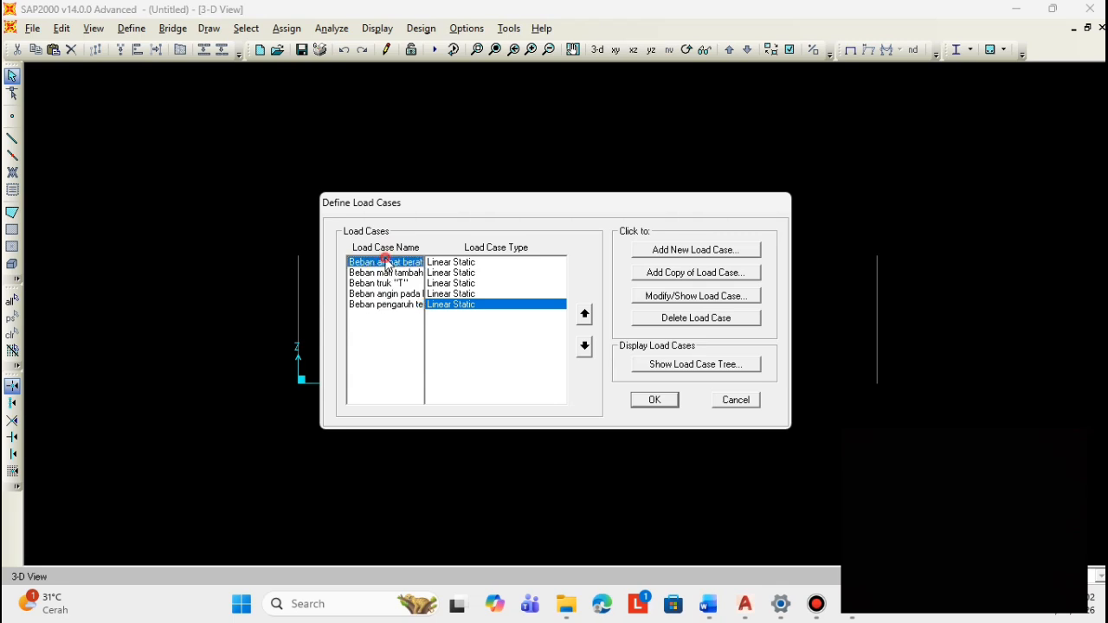
left_click(655, 400)
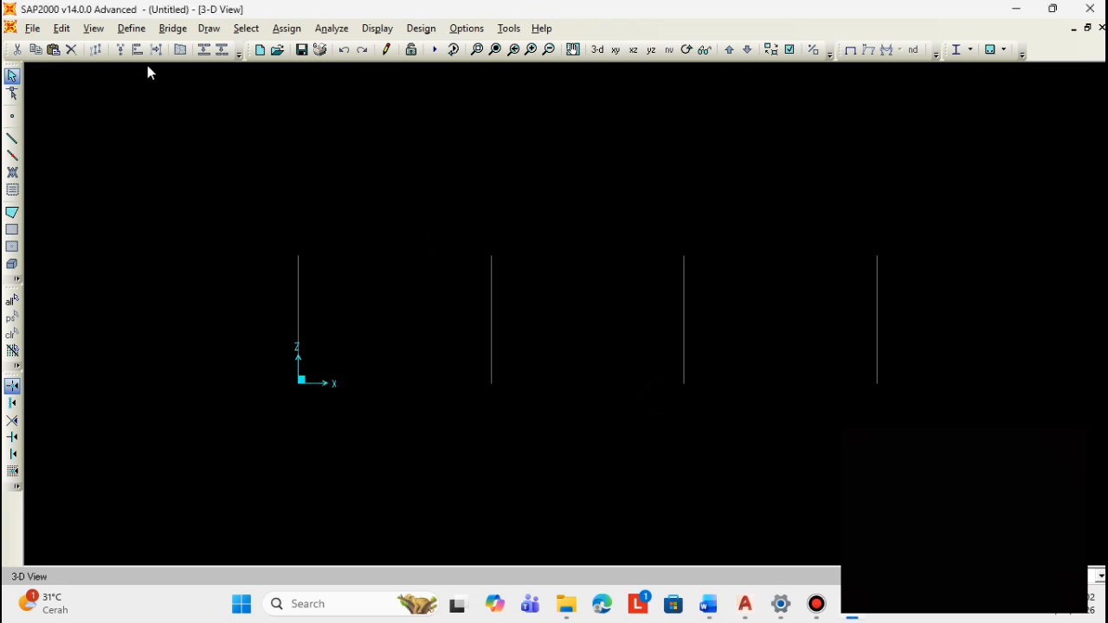
- Open the load pattern definitions and reapply the WIND type to the Beban angin pada kendaraan load pattern
left_click(132, 28)
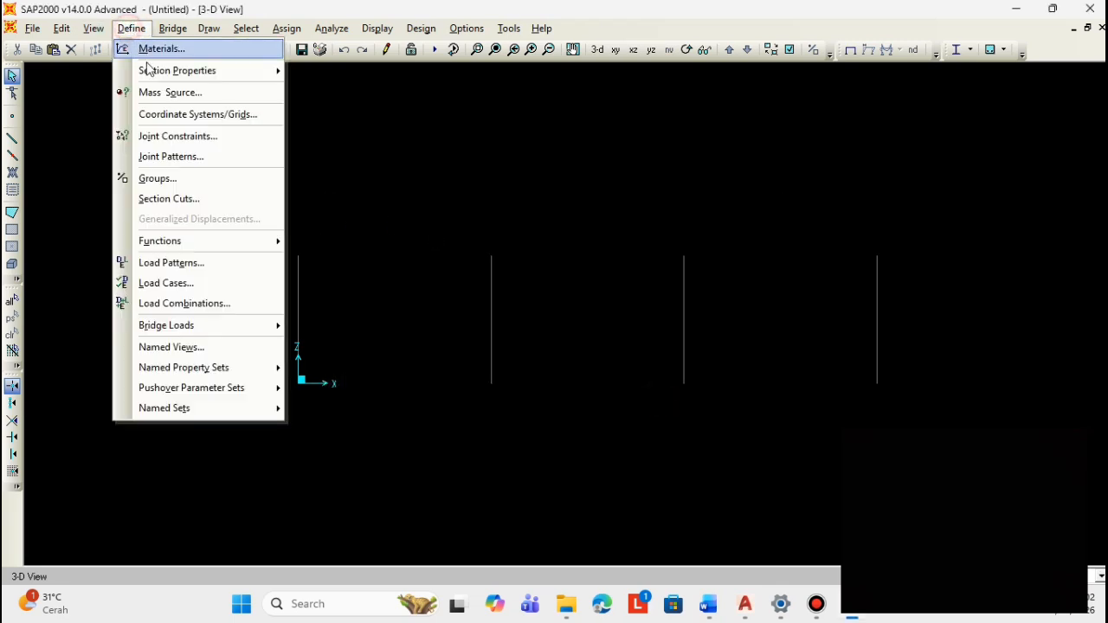
left_click(182, 269)
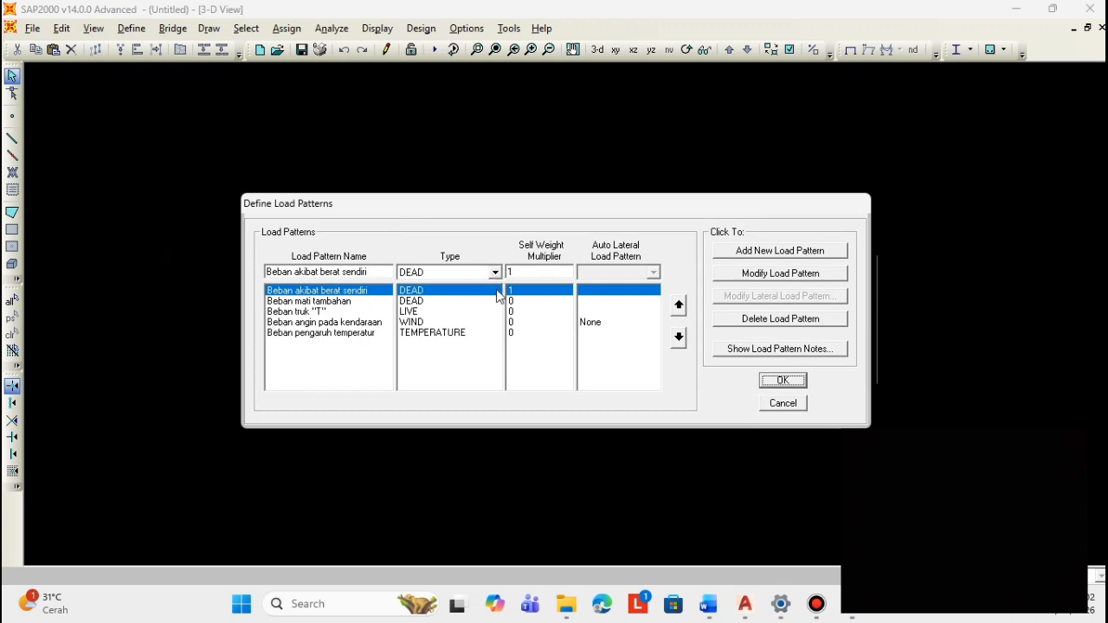
left_click(447, 311)
left_click(447, 322)
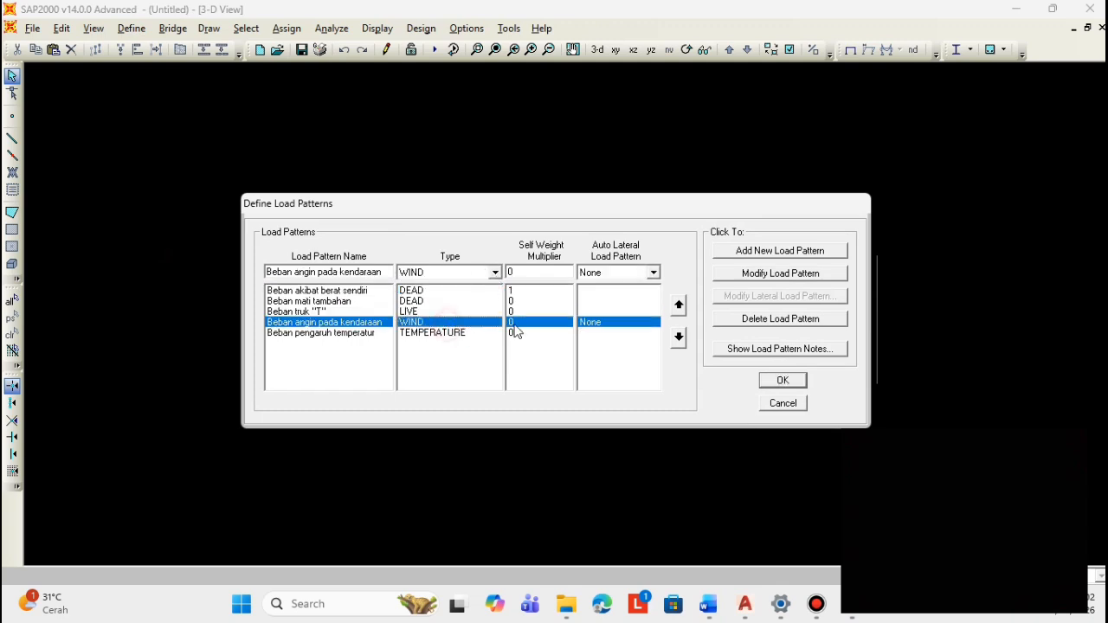
left_click(613, 273)
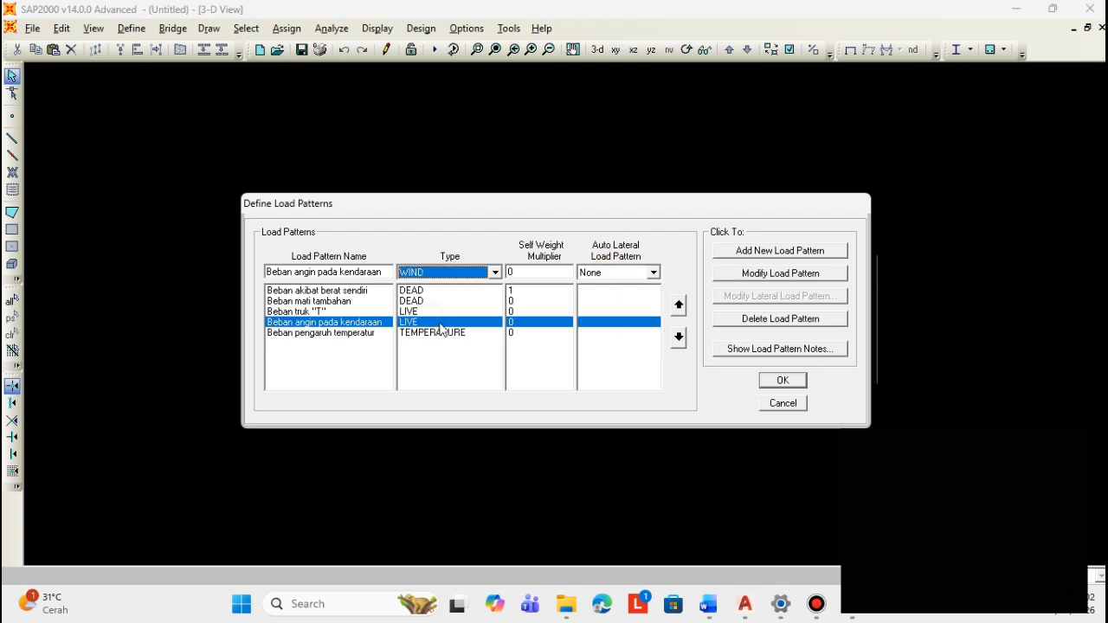
left_click(759, 274)
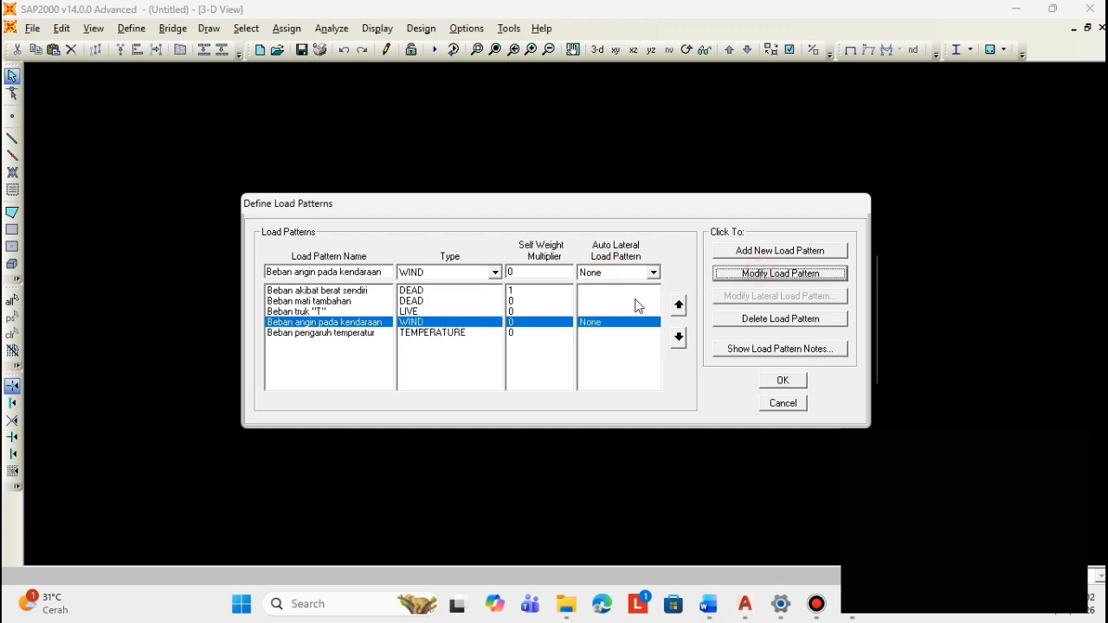
- Check the types of the truck, wind and temperature load patterns and accept the load pattern definitions
left_click(487, 292)
left_click(424, 312)
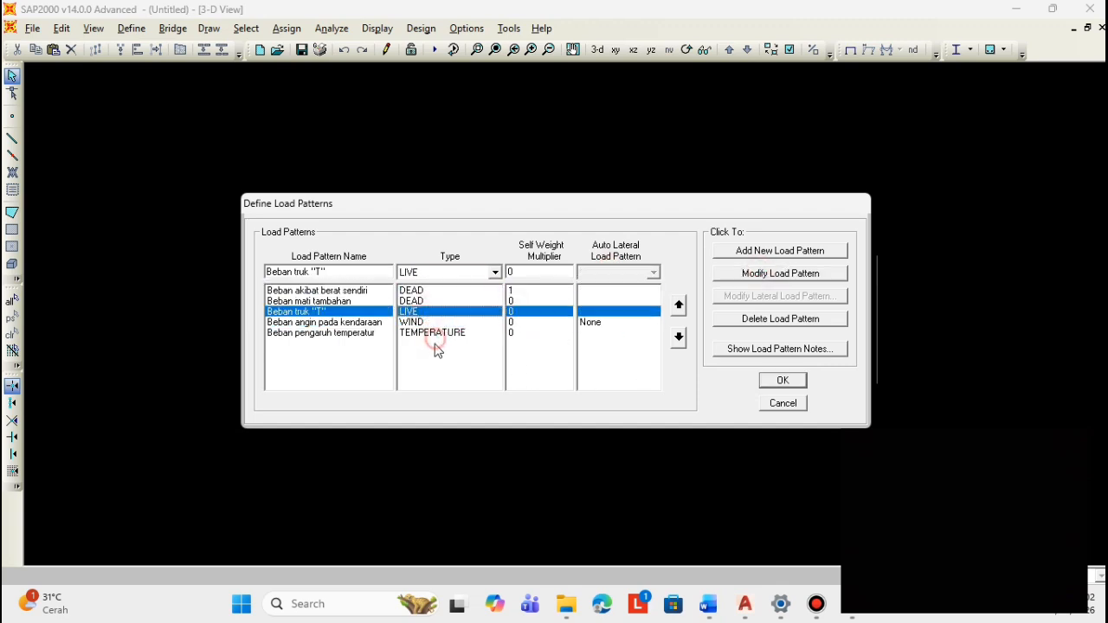
left_click(434, 339)
left_click(449, 324)
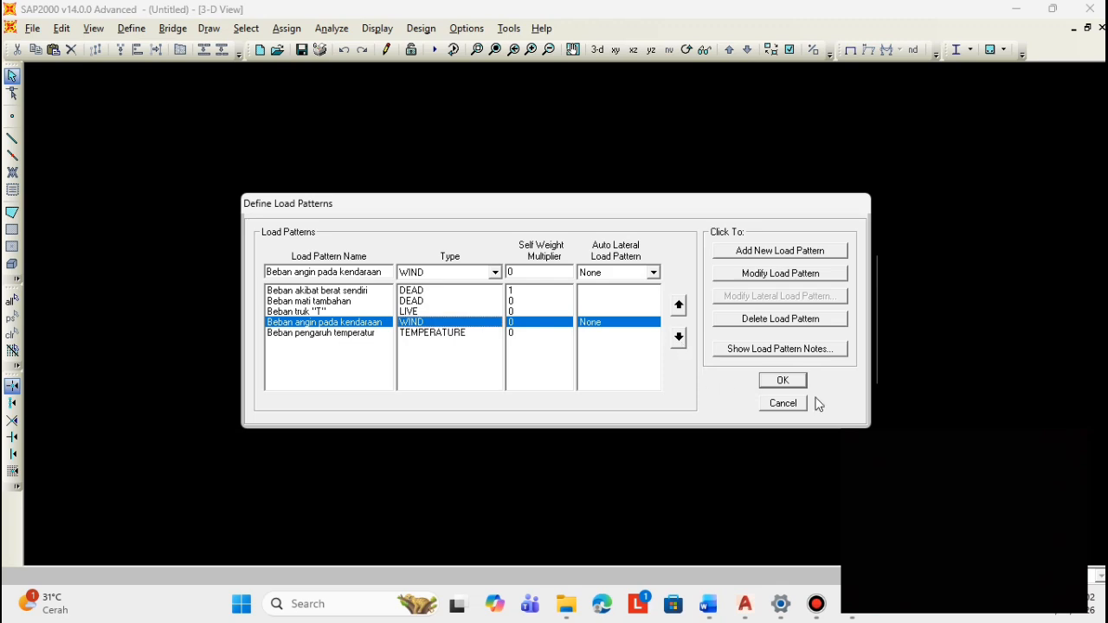
left_click(782, 383)
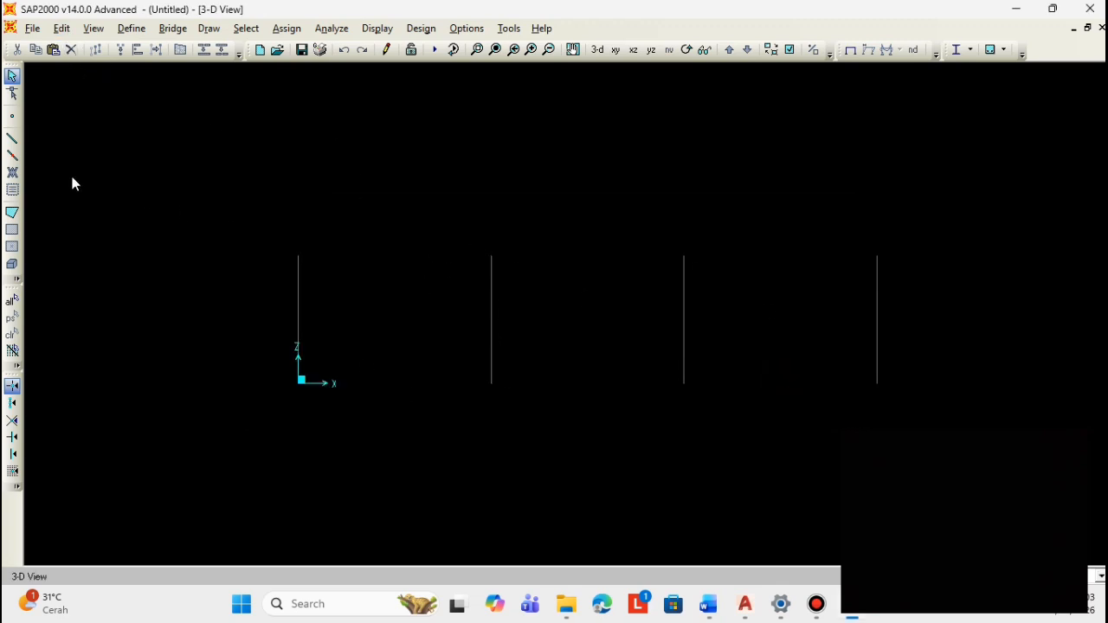
- Draw three connected straight frames along the X axis, joining the base points of the four grid lines
left_click(12, 138)
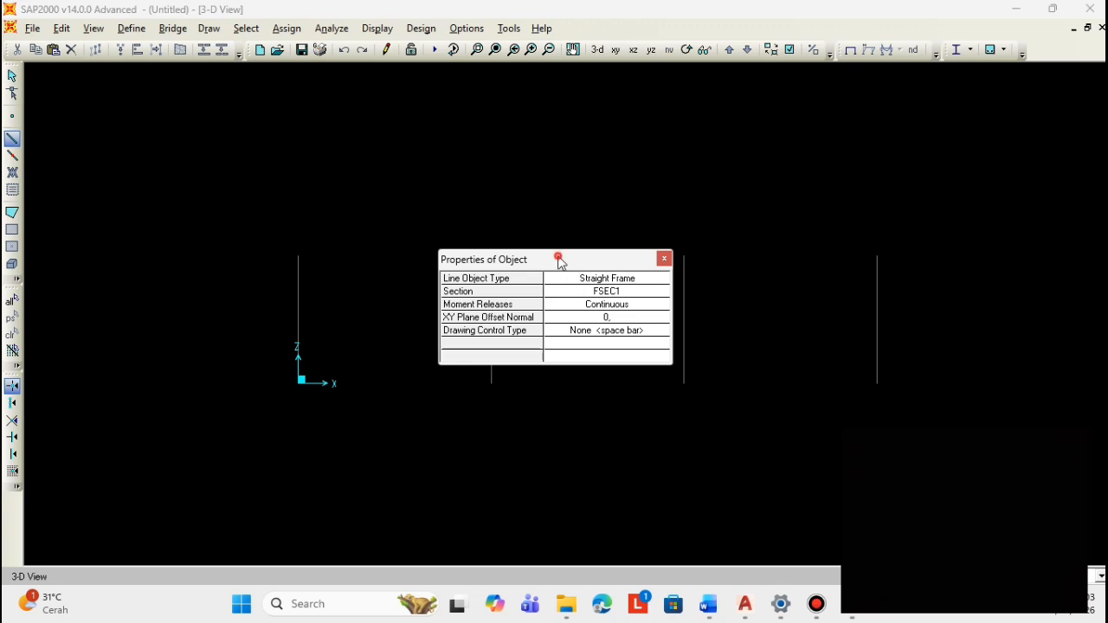
left_click_drag(560, 262, 537, 104)
left_click(301, 380)
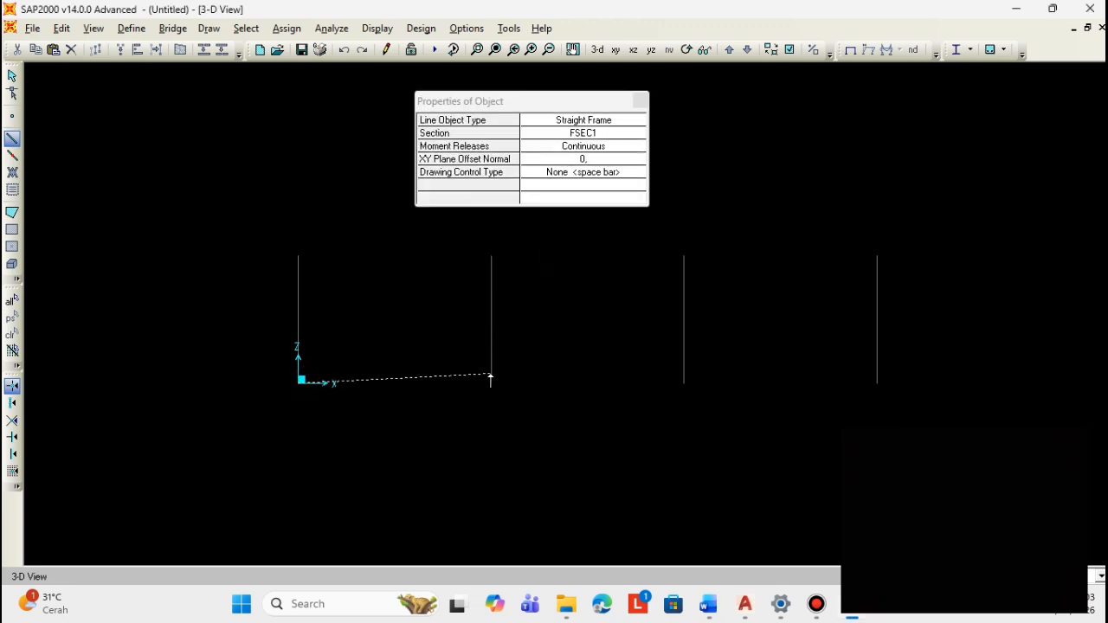
left_click(491, 383)
left_click(684, 383)
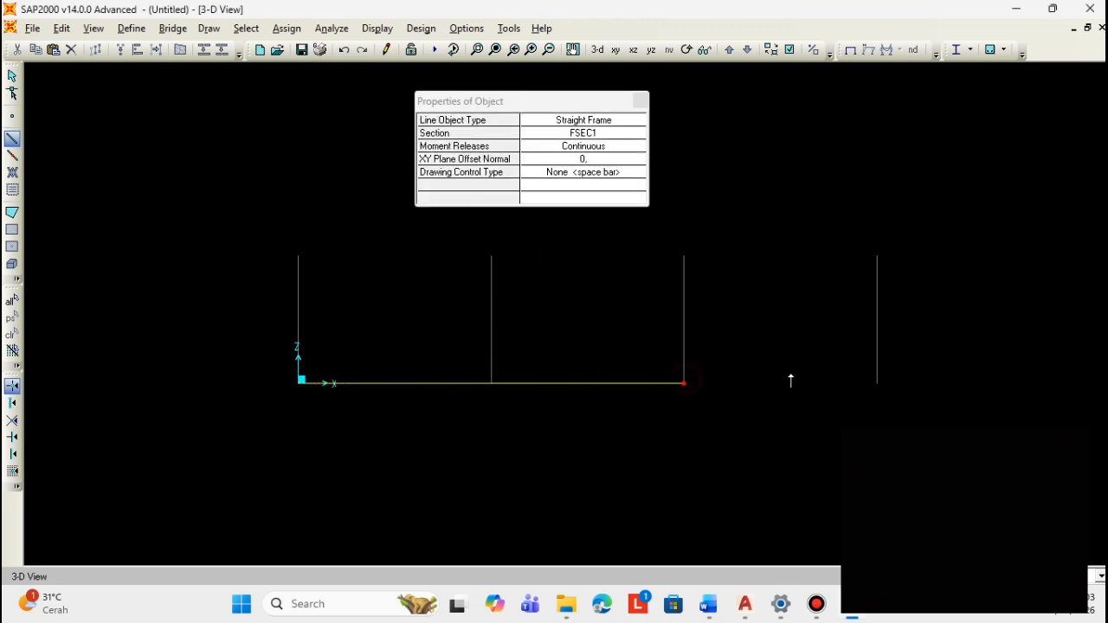
left_click(876, 382)
- Select the three deck frames and start a new rectangular concrete section for their frame section assignment
left_click_drag(825, 419, 394, 325)
left_click(286, 29)
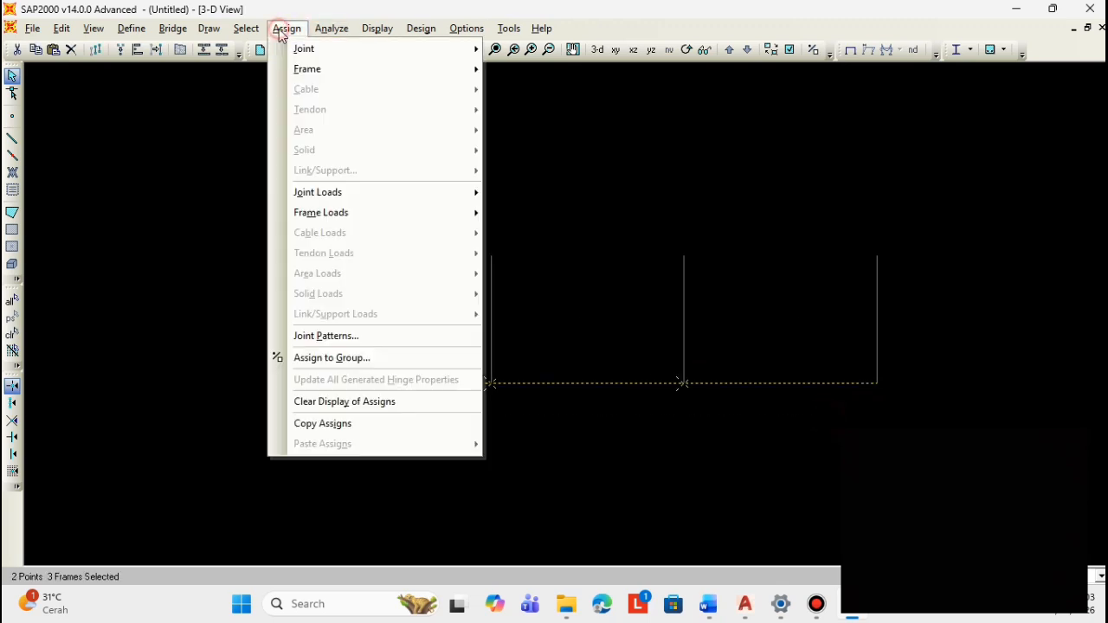
mouse_move(317, 70)
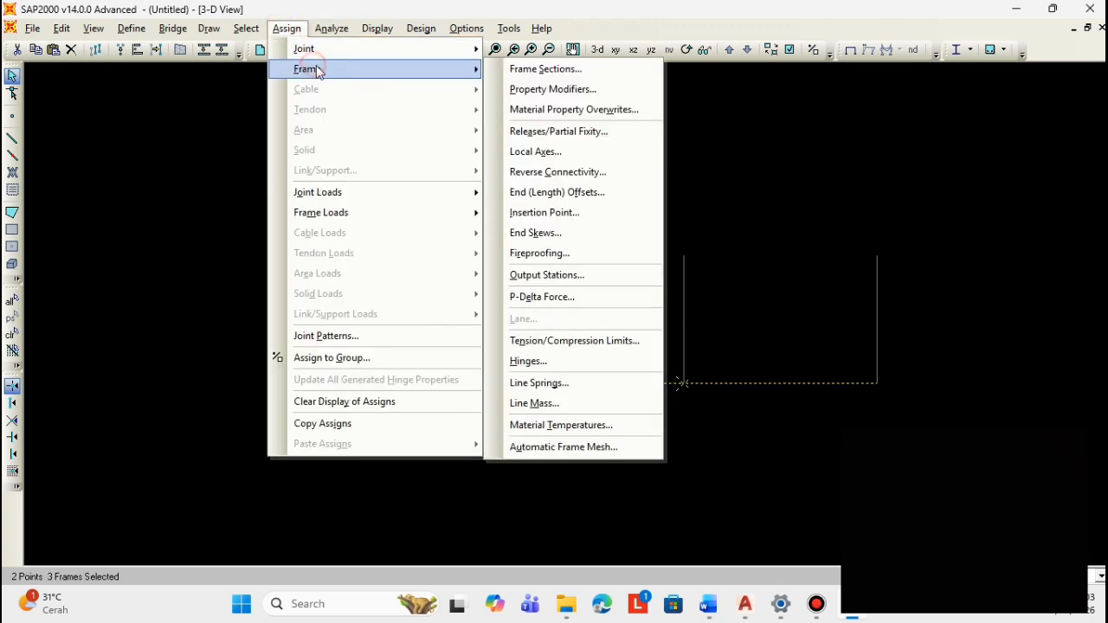
left_click(548, 69)
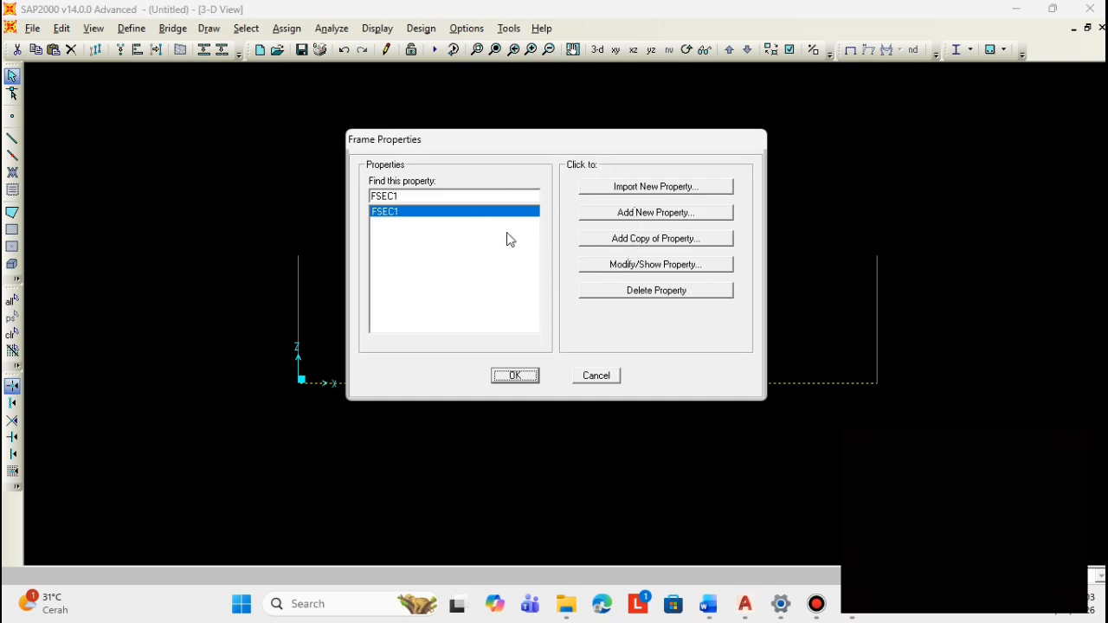
left_click(638, 213)
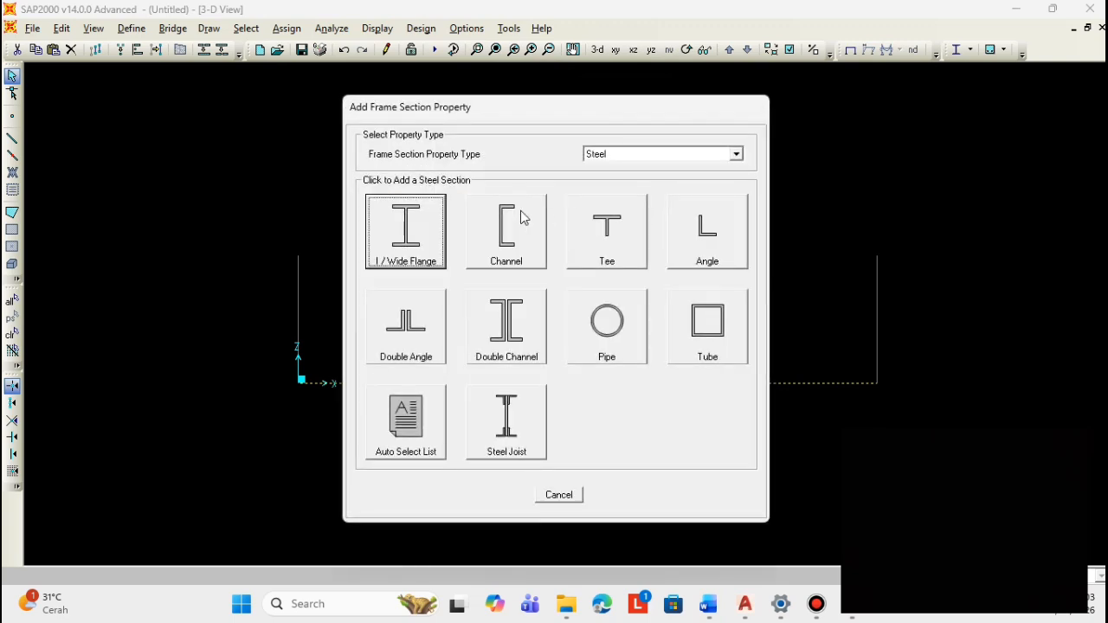
left_click(618, 154)
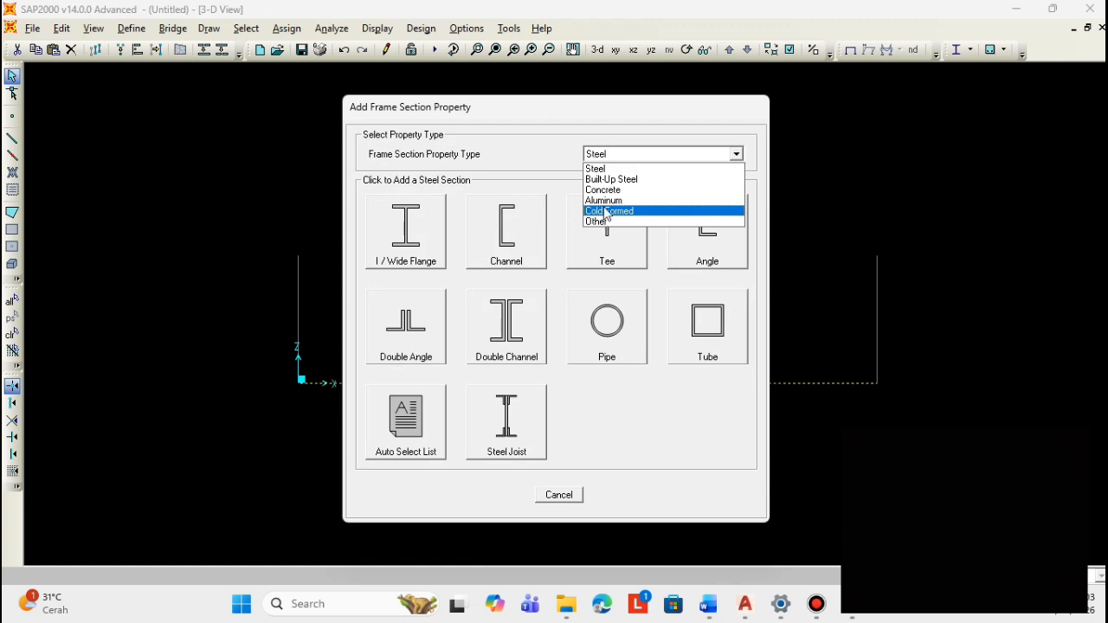
left_click(606, 191)
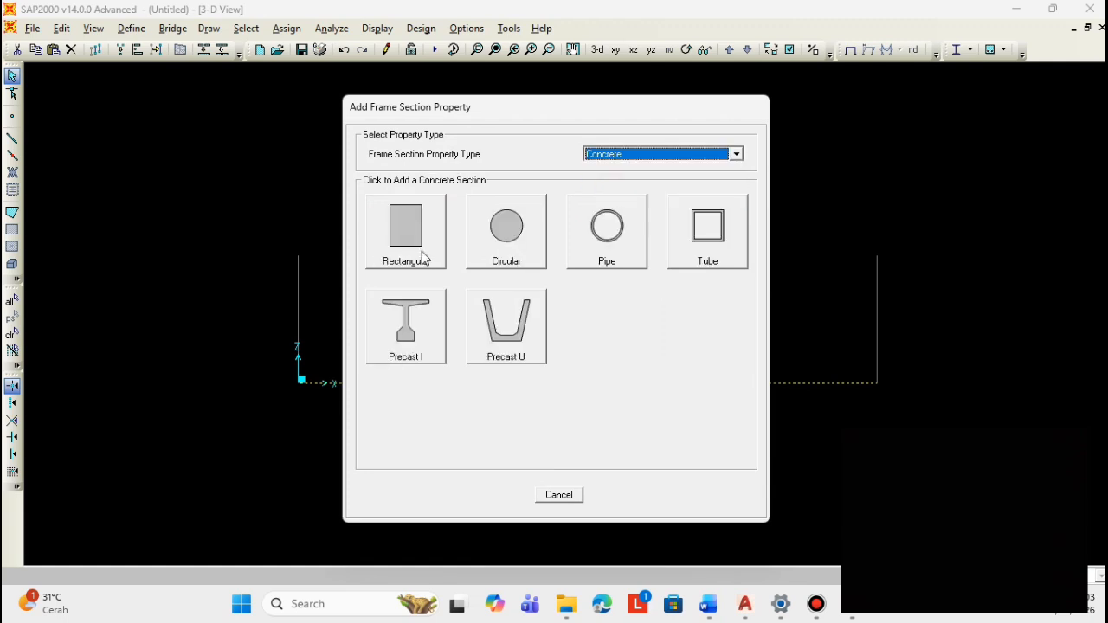
left_click(422, 251)
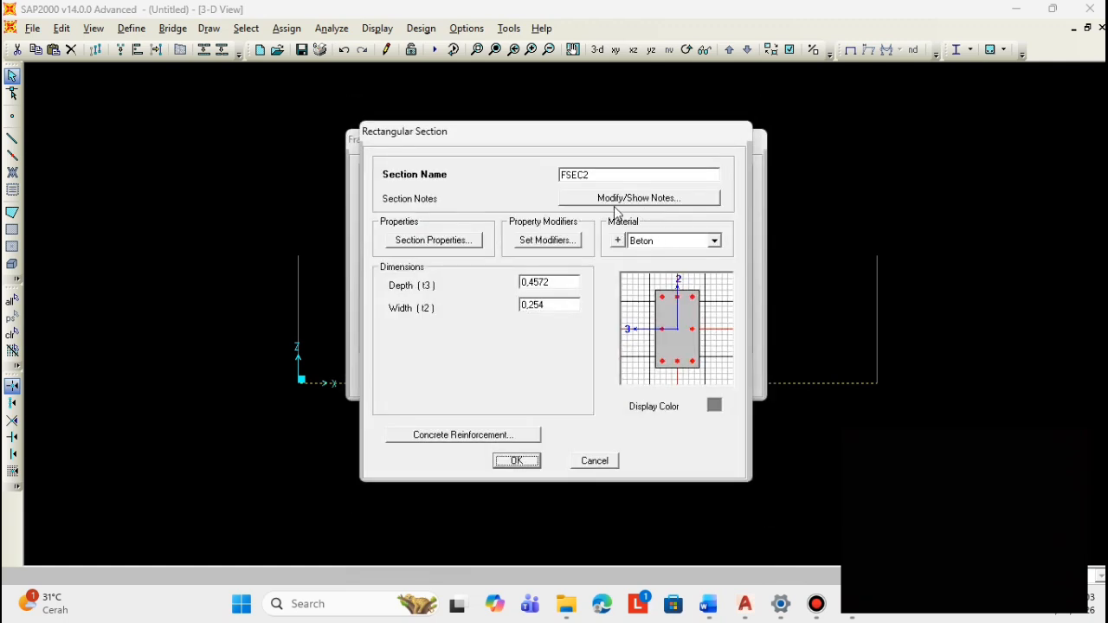
- Name the rectangular section Beton and set its depth to 0,2 m and its width to 1 m
left_click_drag(605, 176, 489, 181)
type("Beton")
mouse_move(522, 283)
left_mouse_down()
mouse_move(550, 282)
mouse_move(535, 282)
left_mouse_up()
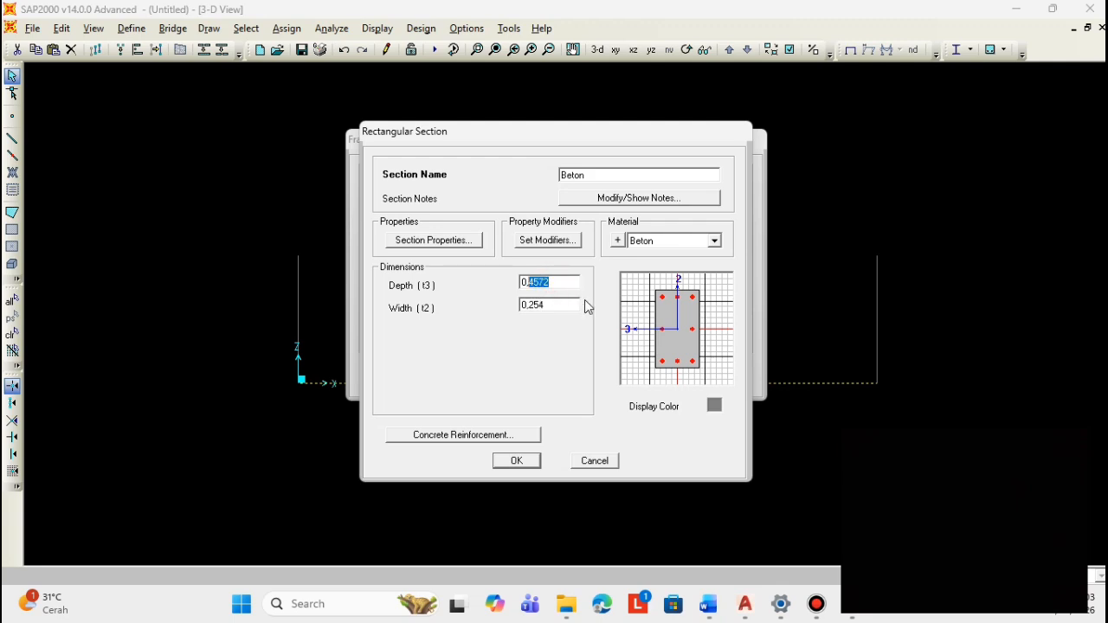
type("2")
left_click_drag(521, 306, 532, 305)
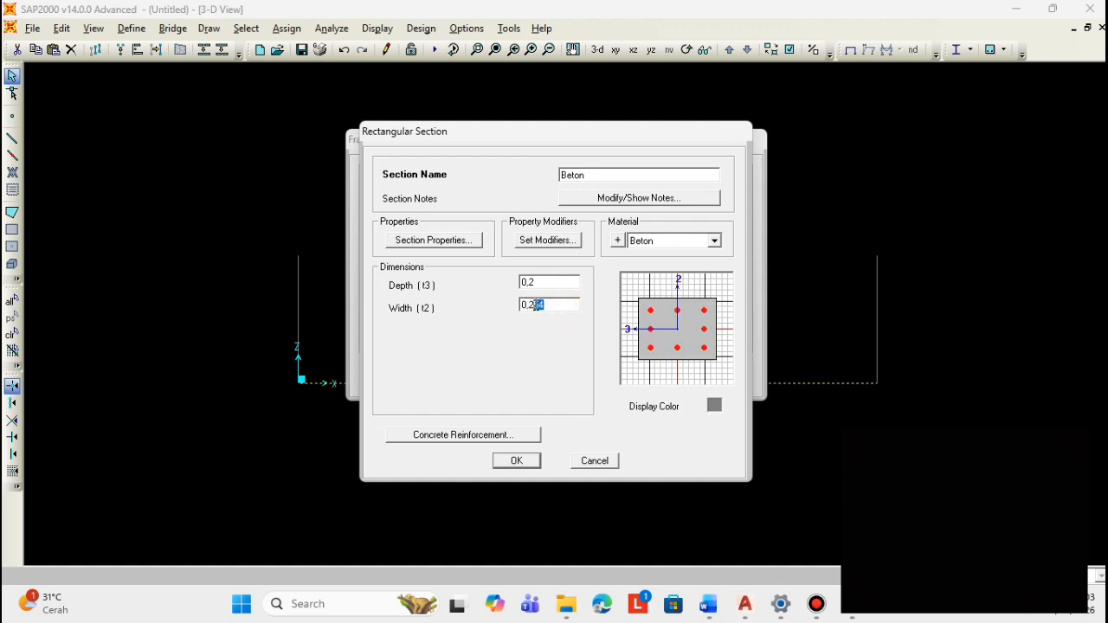
type("1")
- Check the section's dimensions and display colour, accept it, and assign Beton to the selected frames
double_click(554, 283)
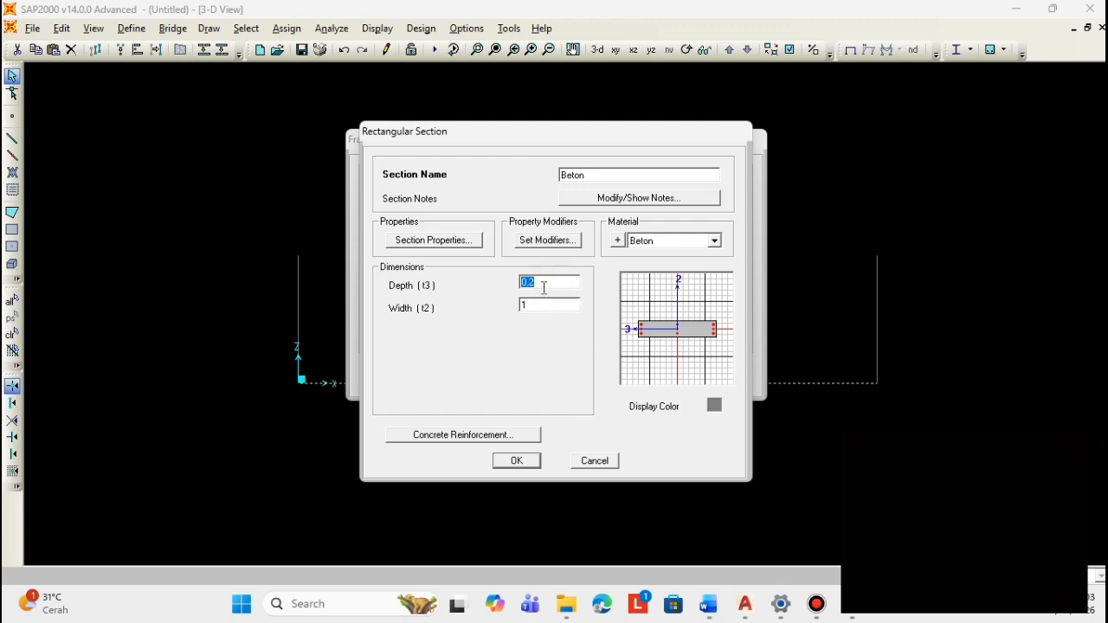
left_click(546, 303)
left_click(542, 282)
left_click(717, 407)
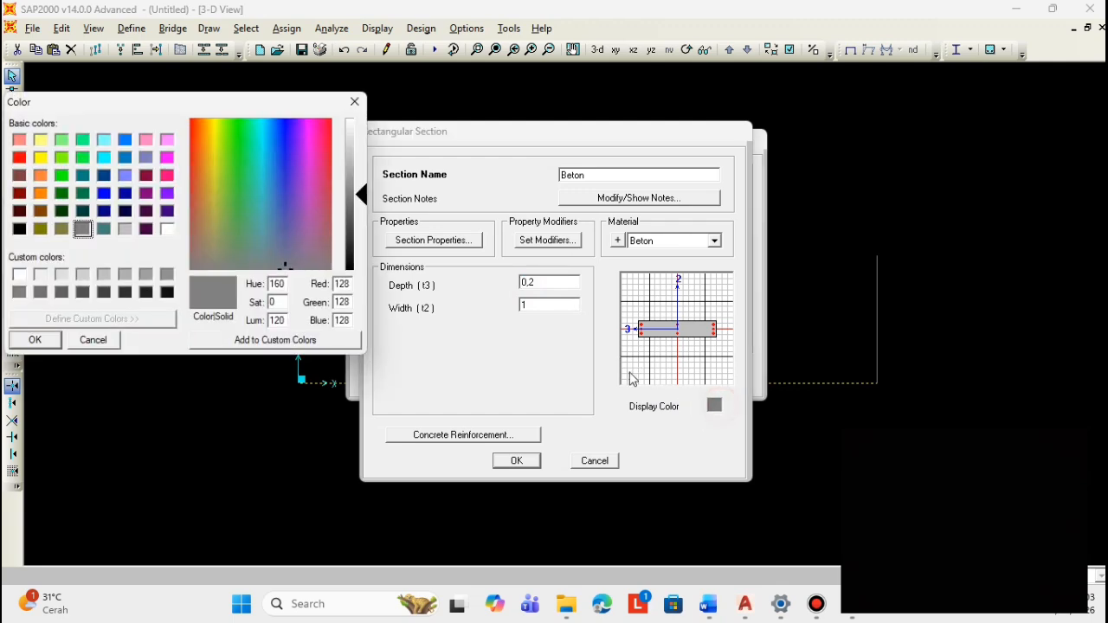
left_click(354, 101)
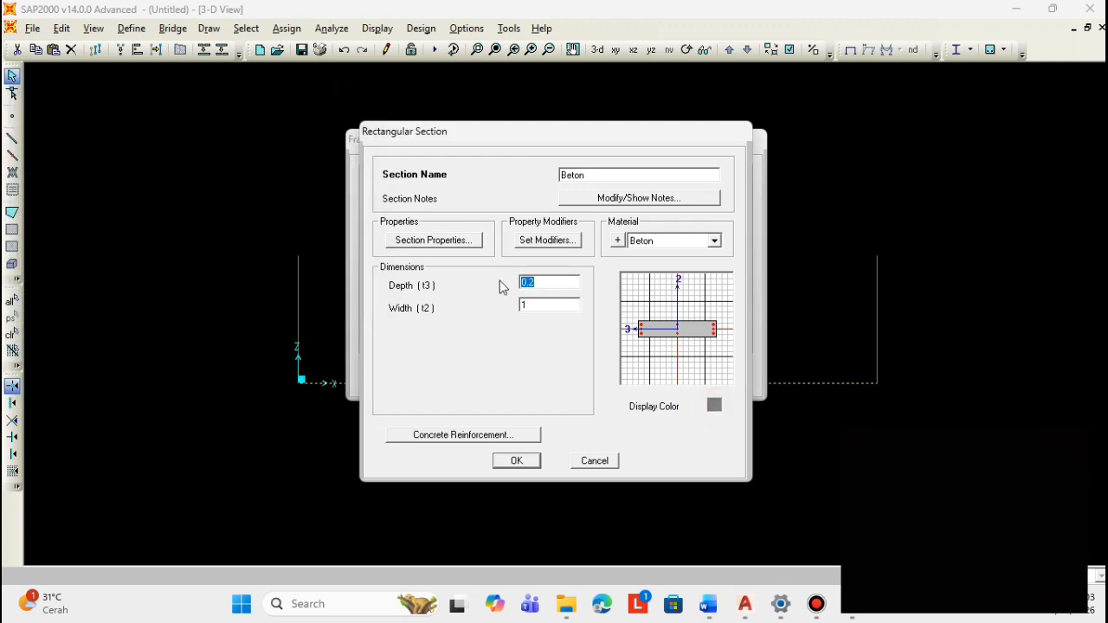
left_click(516, 460)
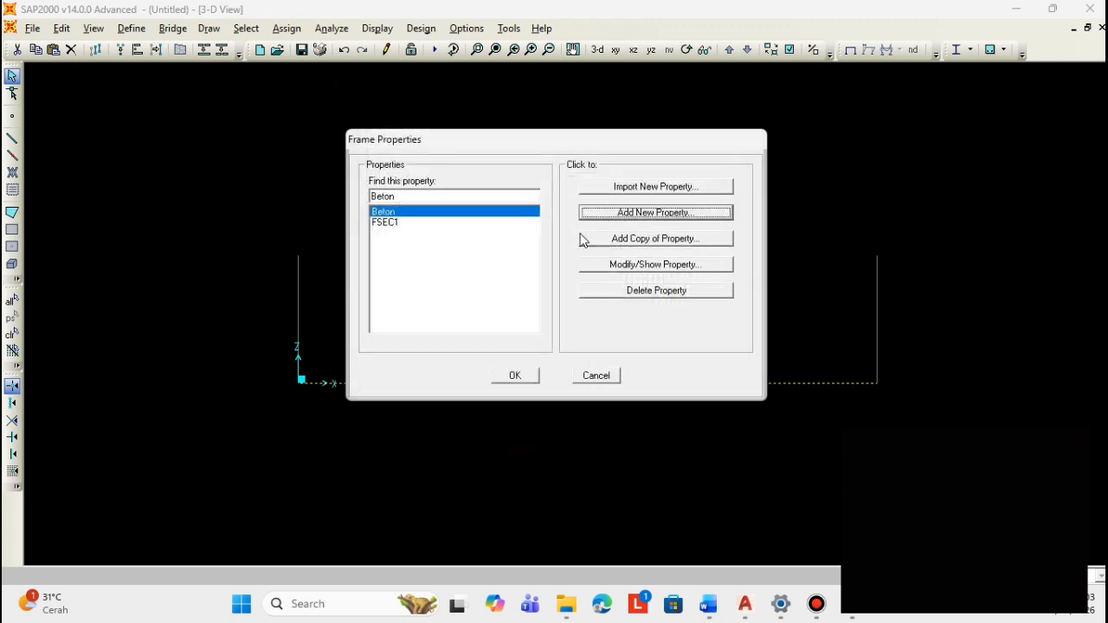
left_click(528, 377)
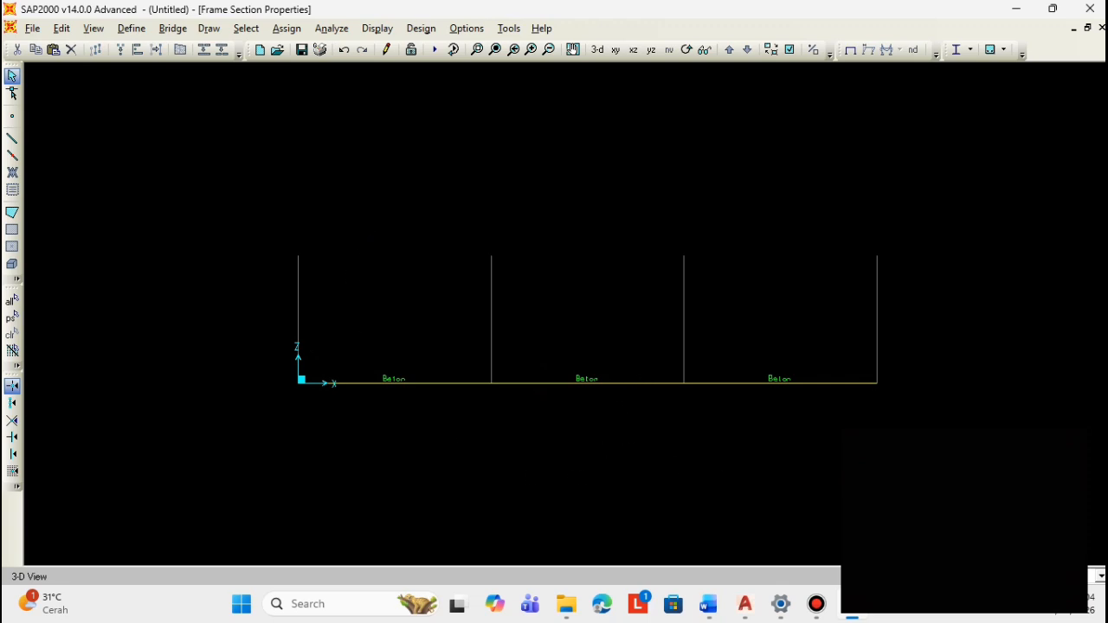
- Select the whole deck model and assign pinned restraints to its four joints
left_click_drag(380, 376, 235, 335)
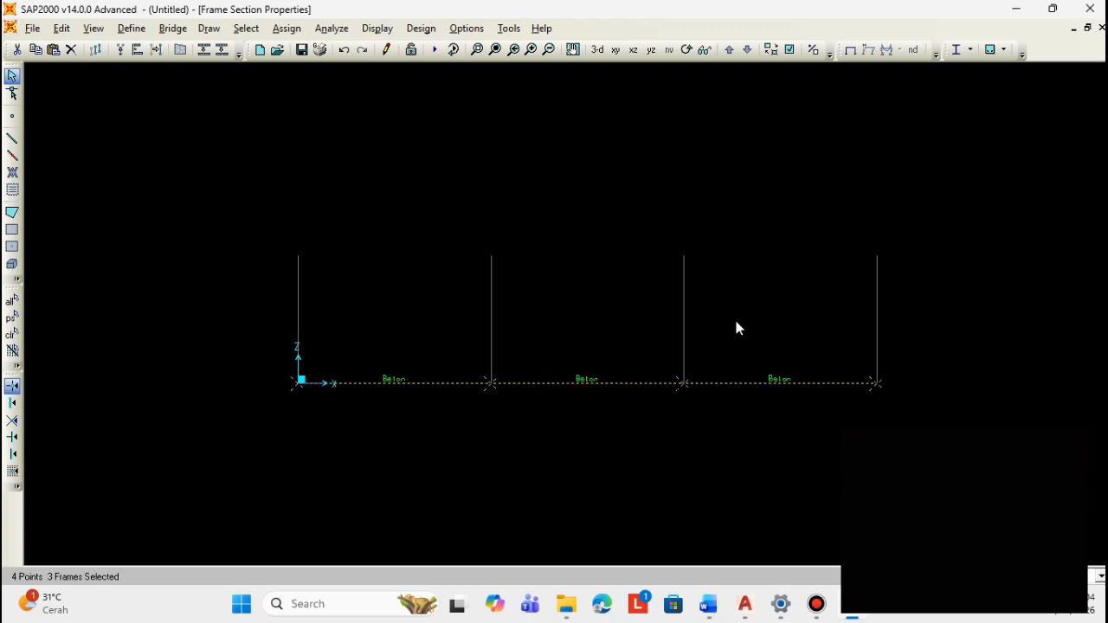
left_click(371, 32)
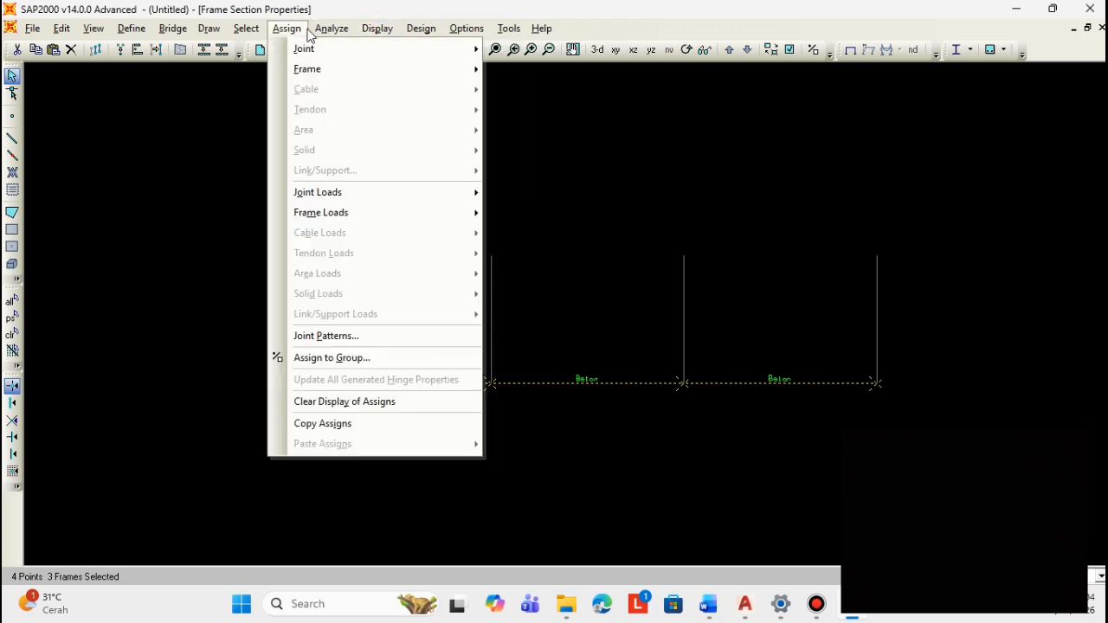
left_click(289, 28)
left_click(294, 31)
mouse_move(332, 217)
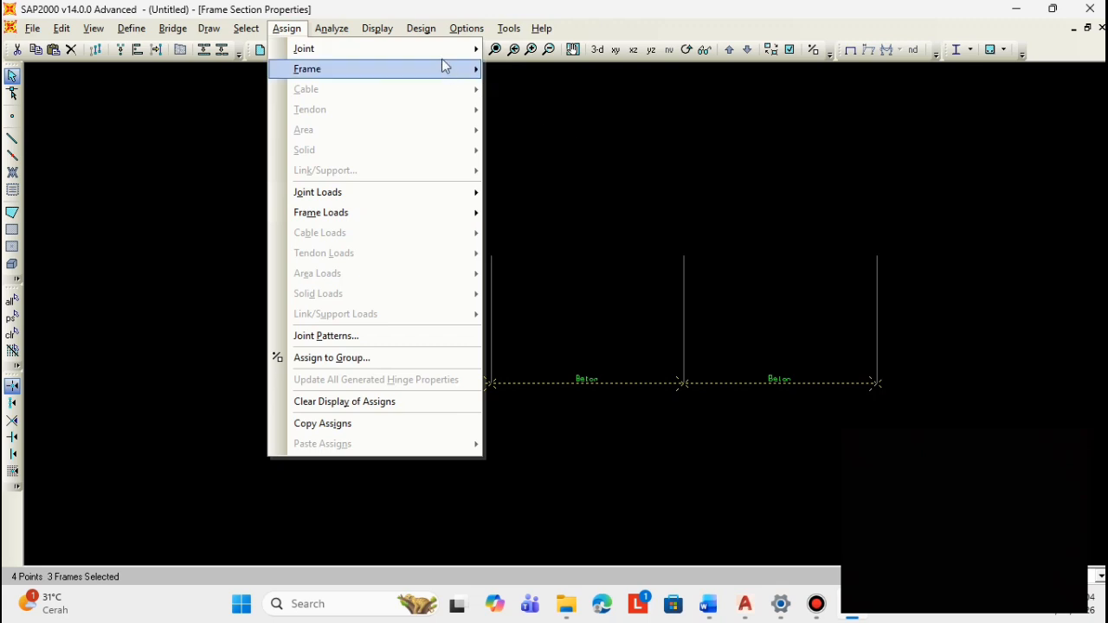
mouse_move(458, 49)
left_click(512, 50)
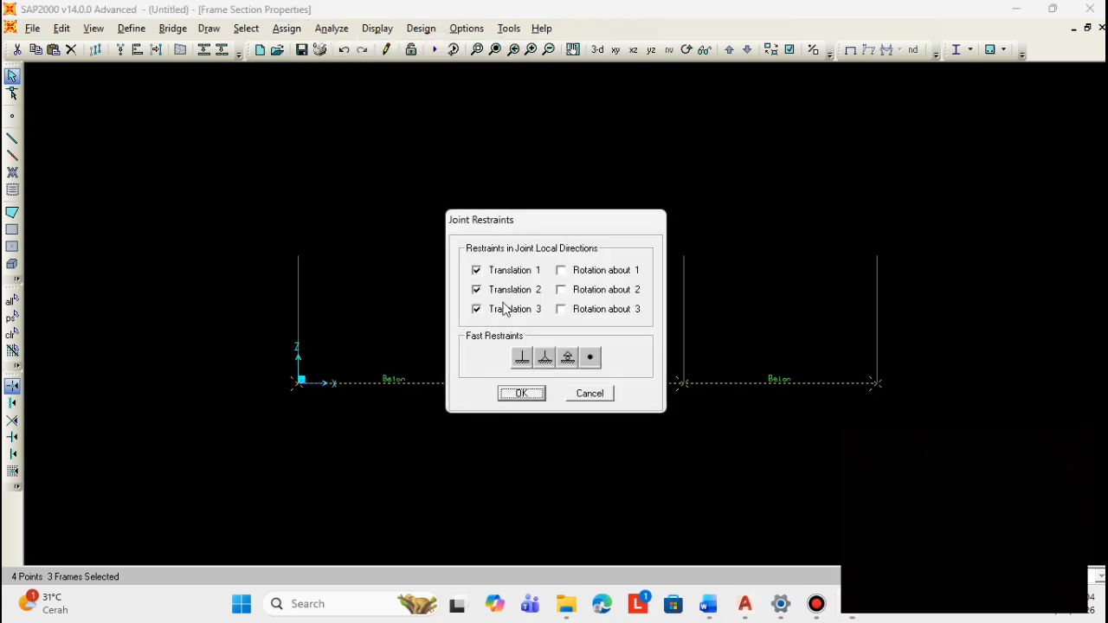
left_click(545, 357)
left_click(537, 394)
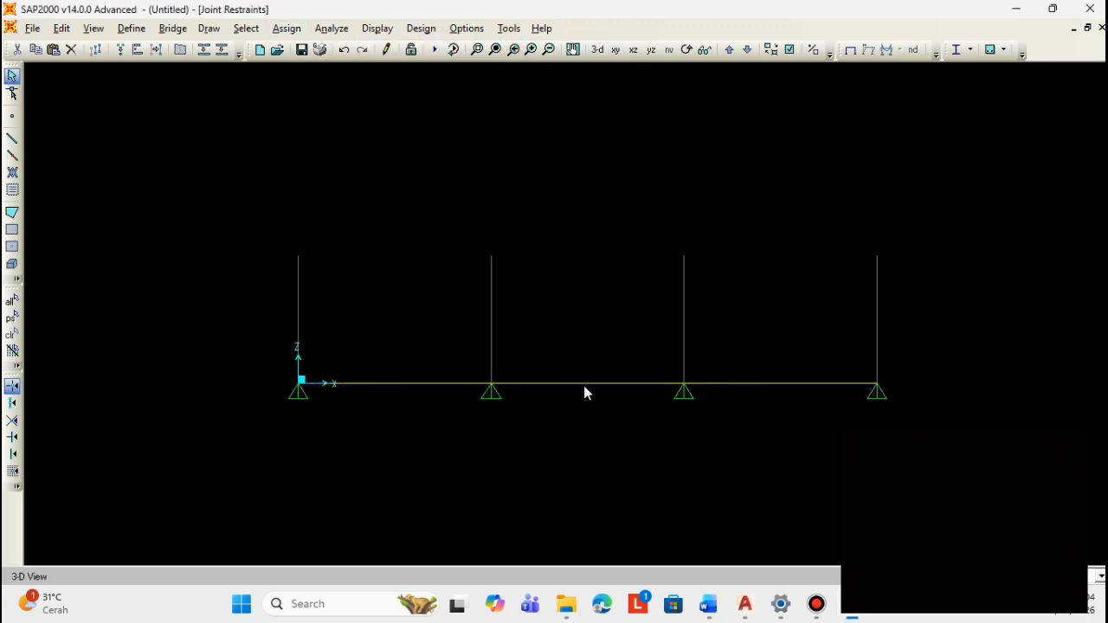
- Select the three deck frames and open the distributed frame load assignment for them
left_click_drag(588, 396, 513, 321)
left_click_drag(461, 395, 441, 375)
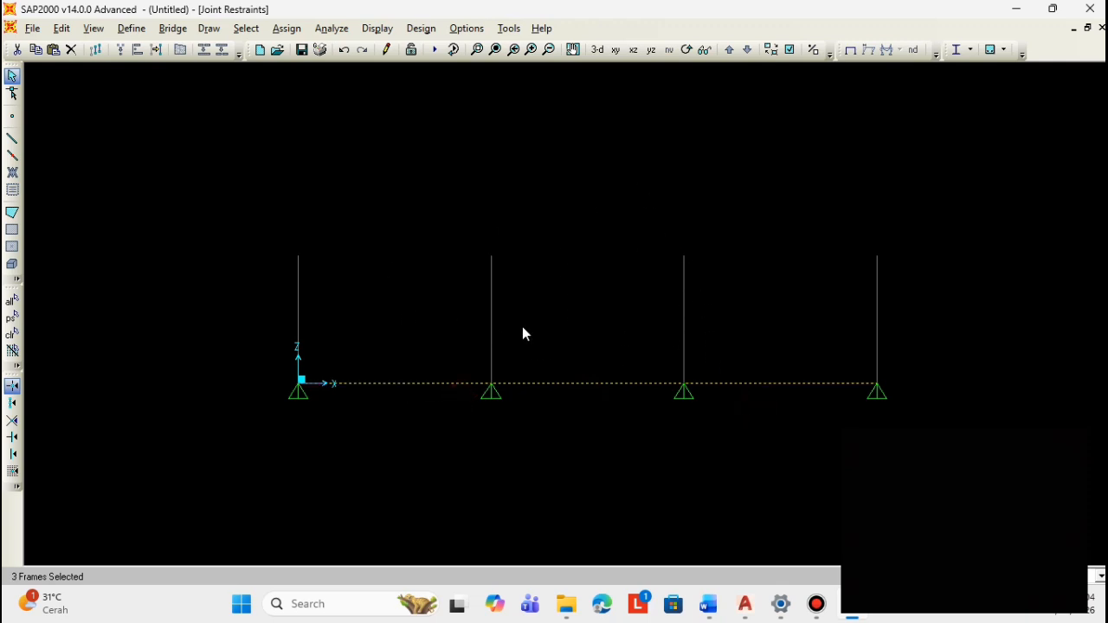
left_click(287, 28)
left_click(339, 215)
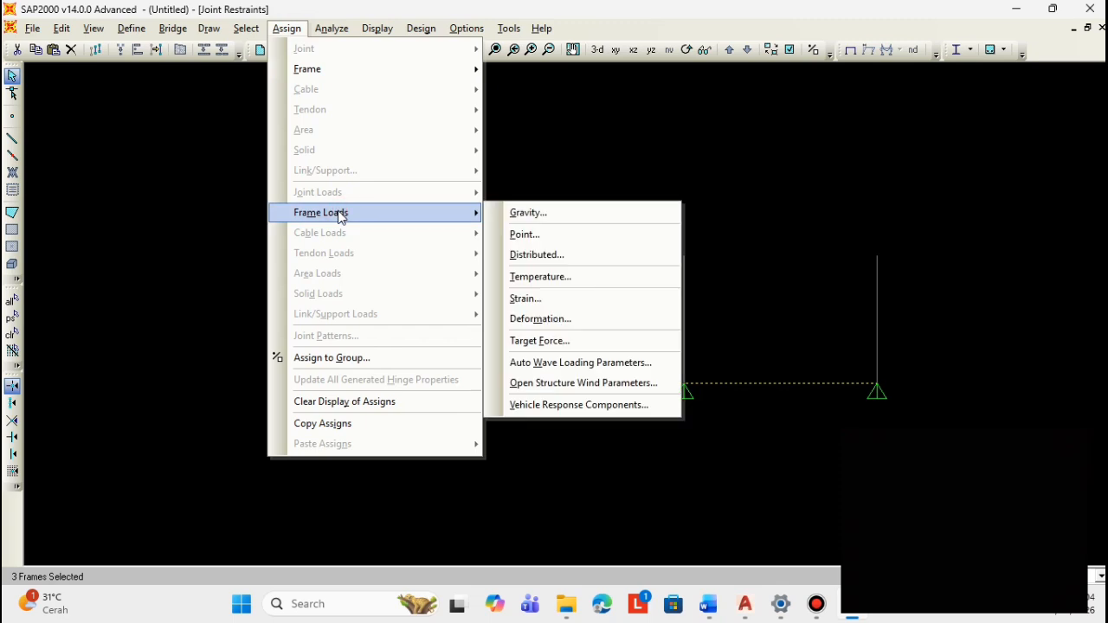
left_click(591, 254)
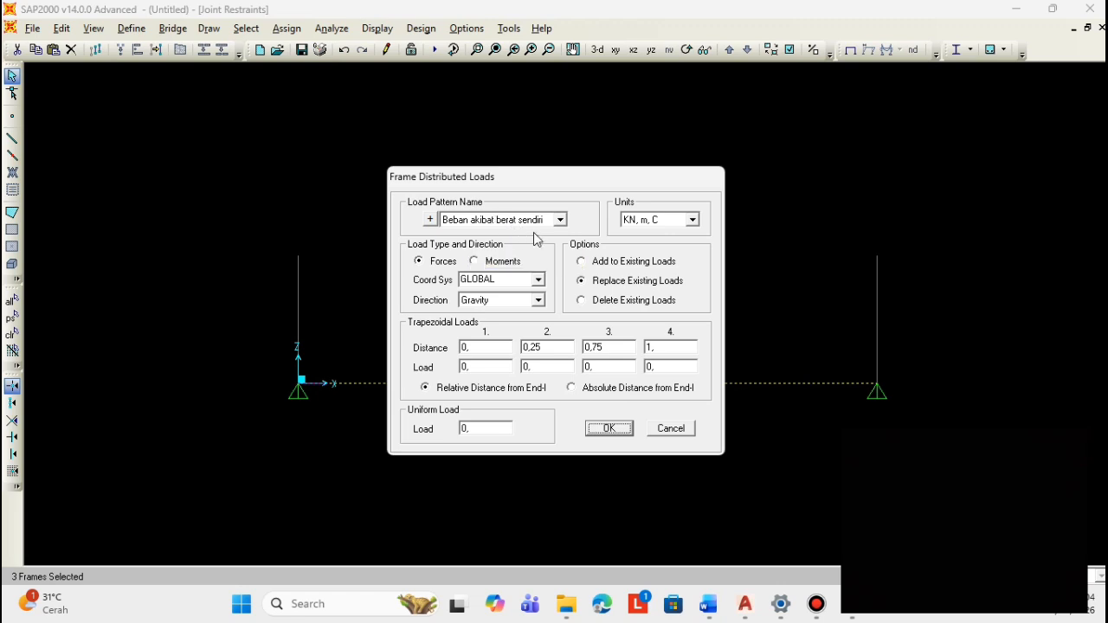
- Set the distributed load to add to existing loads, and check the slab self-weight QMS in section 4.2.5 of the Word thesis
left_click(612, 263)
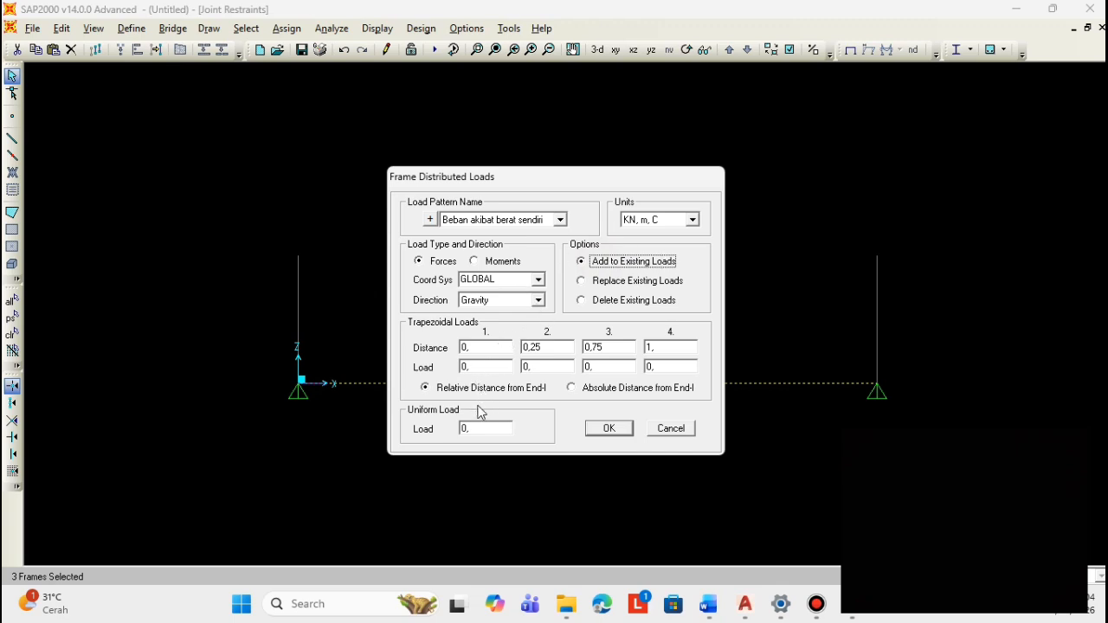
left_click(485, 428)
left_click(708, 612)
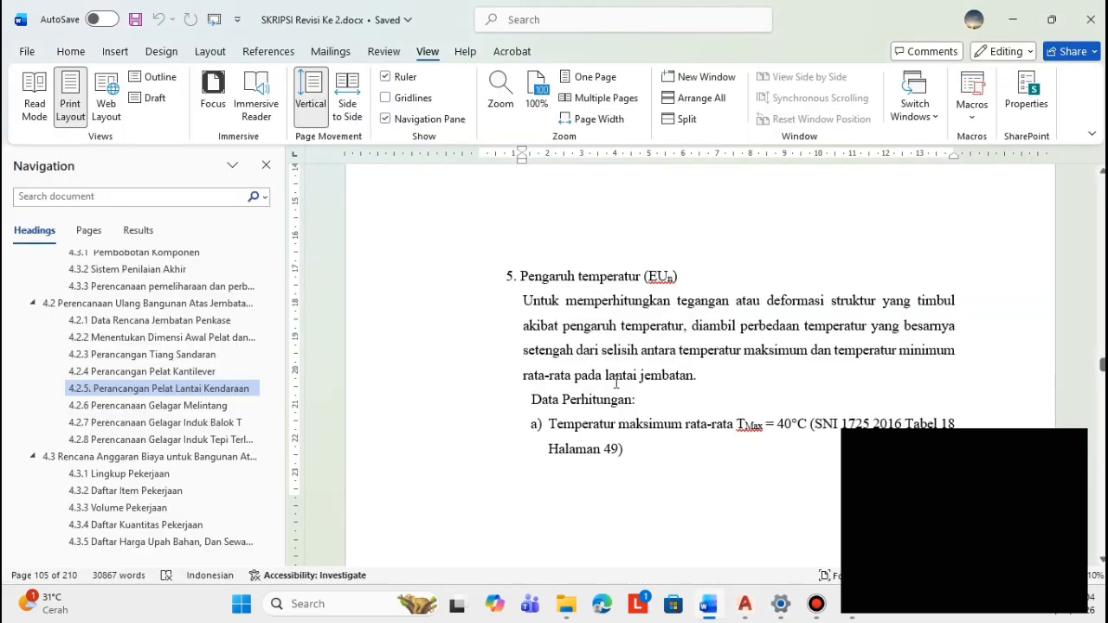
left_click(187, 390)
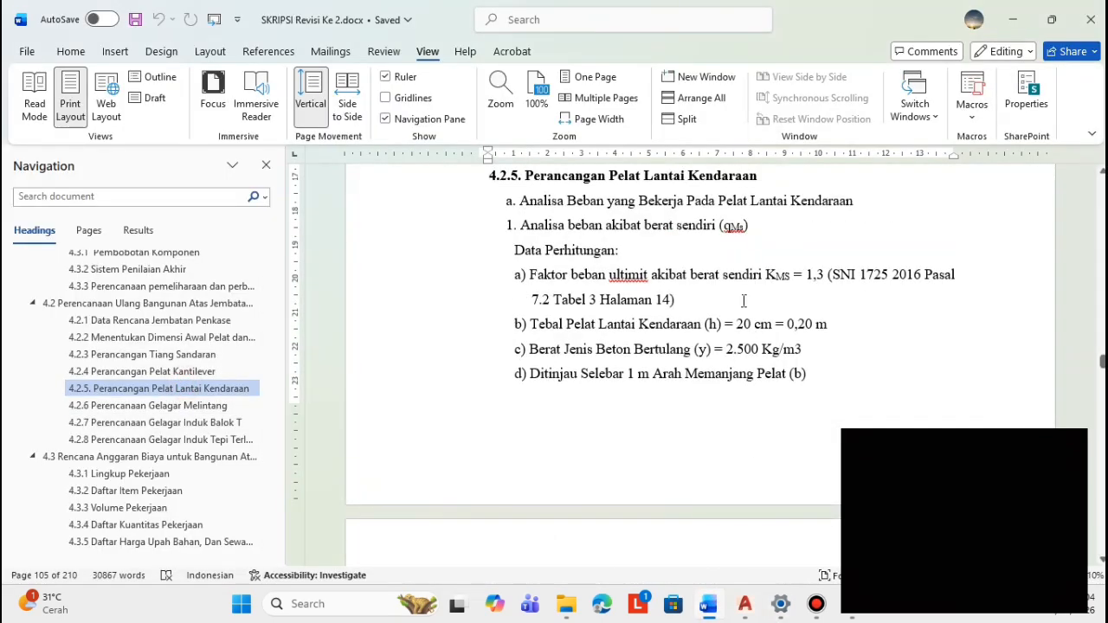
scroll(713, 297, "down", 5)
scroll(742, 314, "down", 1)
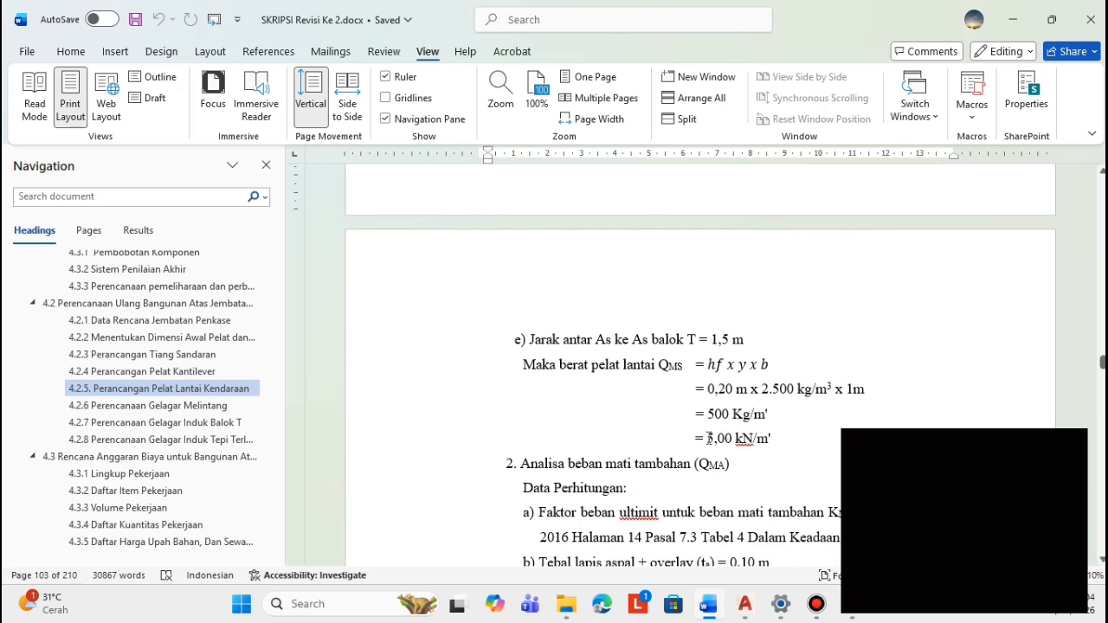
left_click_drag(708, 438, 772, 439)
left_click(772, 440)
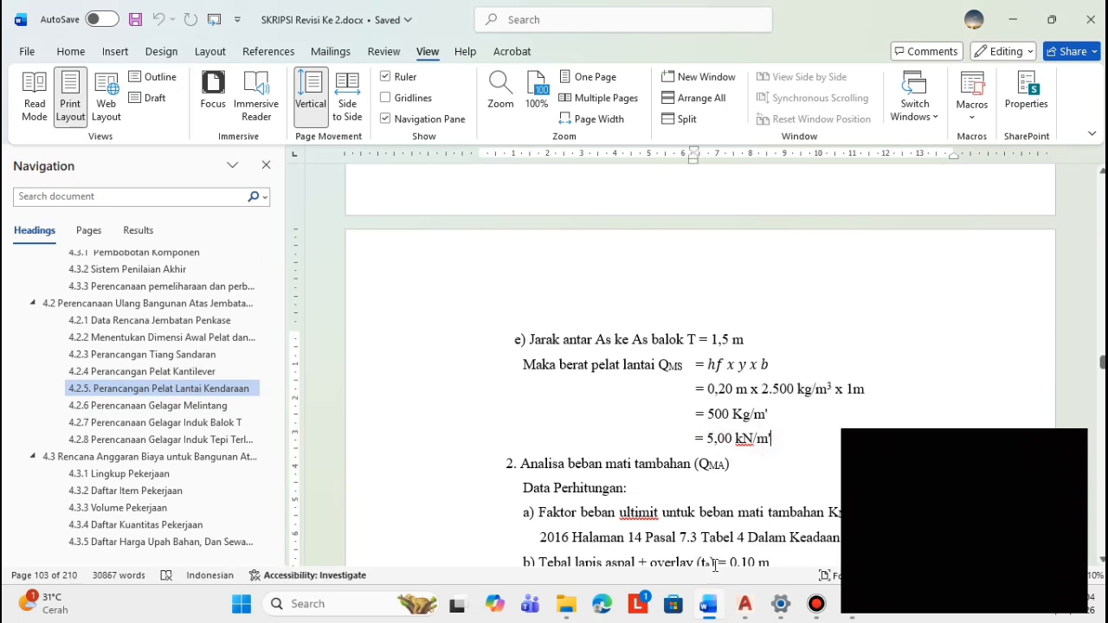
- Return to SAP2000 and assign a uniform gravity load of 5 kN/m under Beban akibat berat sendiri to the three frames
left_click(852, 616)
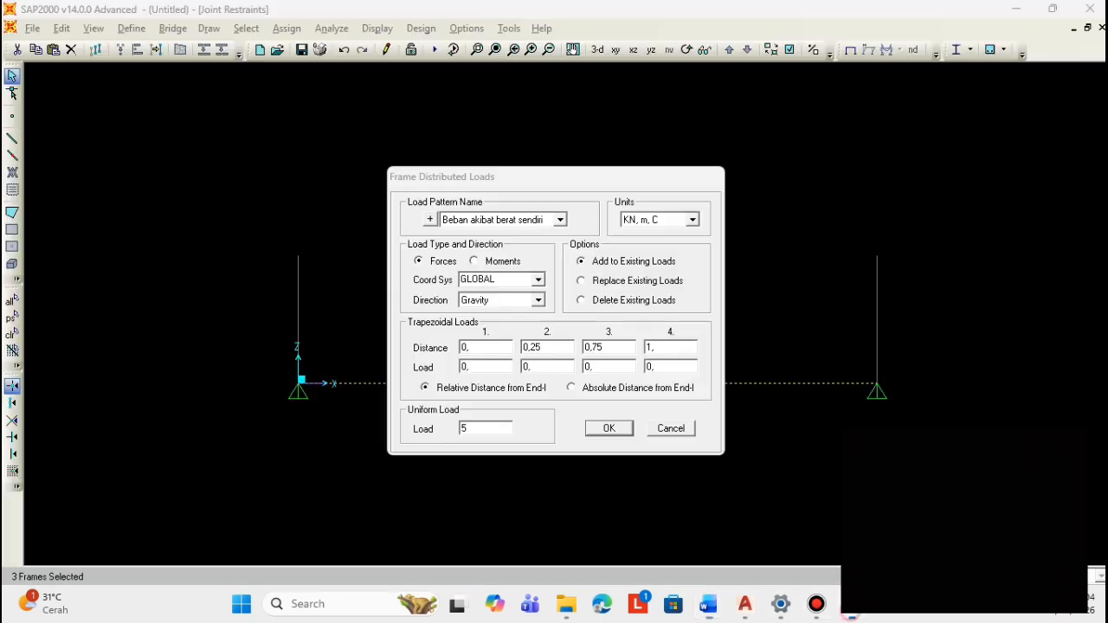
left_click(477, 428)
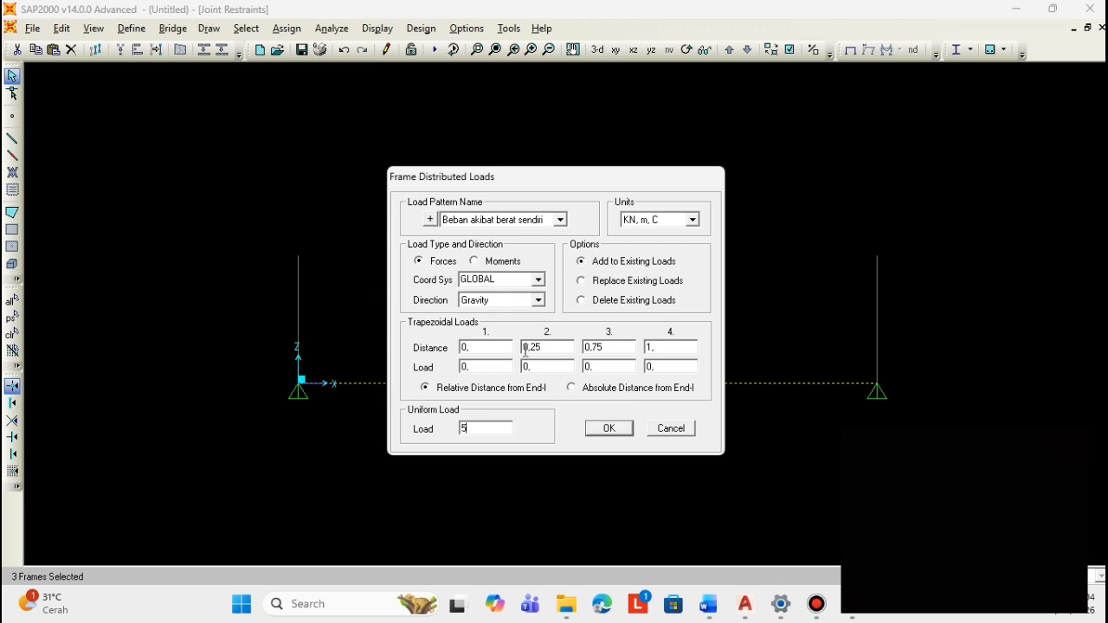
left_click(604, 427)
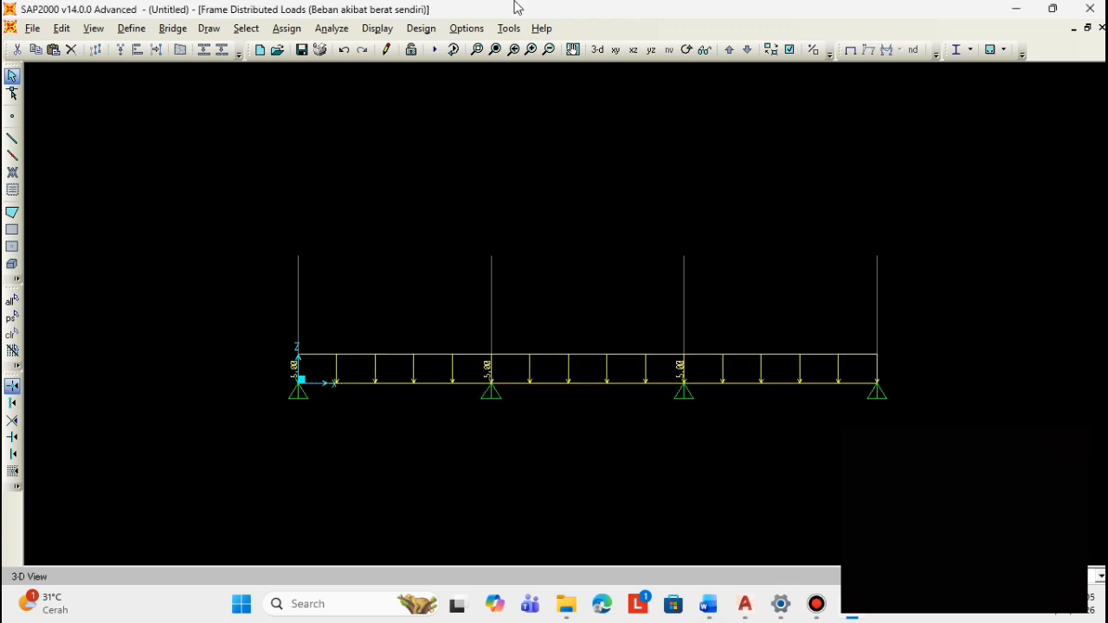
- Reselect the three deck frames and start a distributed frame load assignment with the pattern Beban mati tambahan
left_click(295, 30)
left_click(647, 255)
left_click(742, 385)
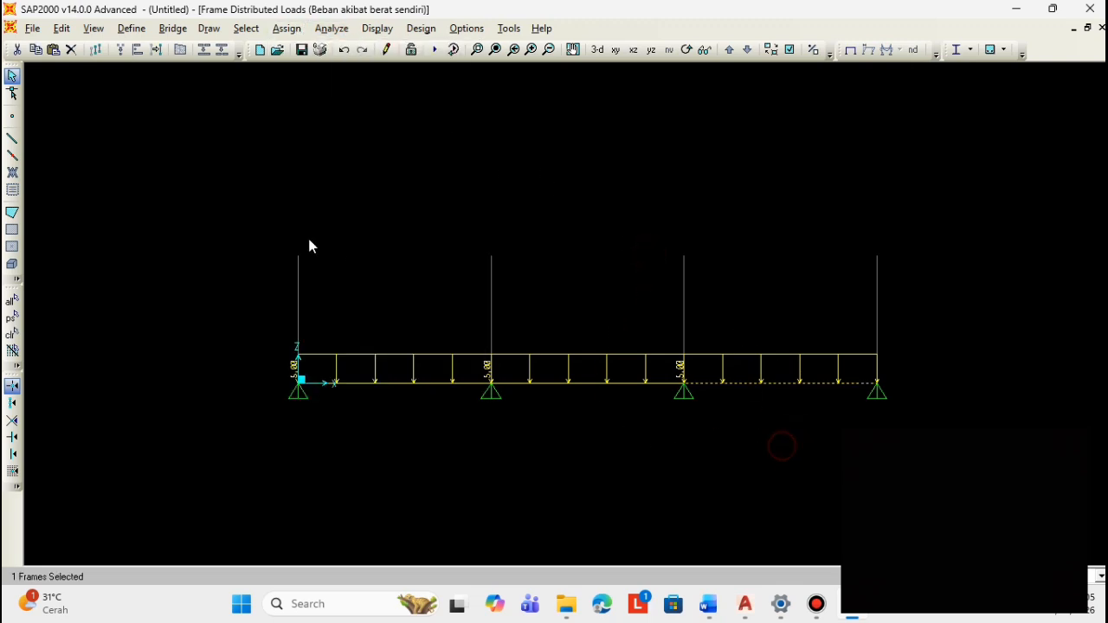
left_click_drag(782, 446, 349, 265)
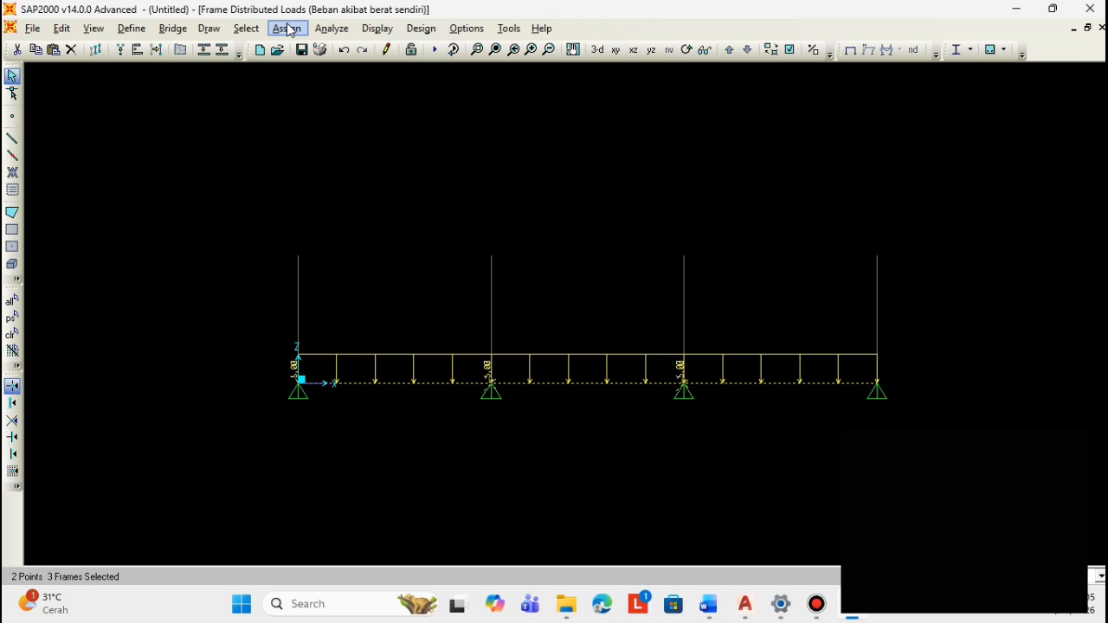
left_click(289, 30)
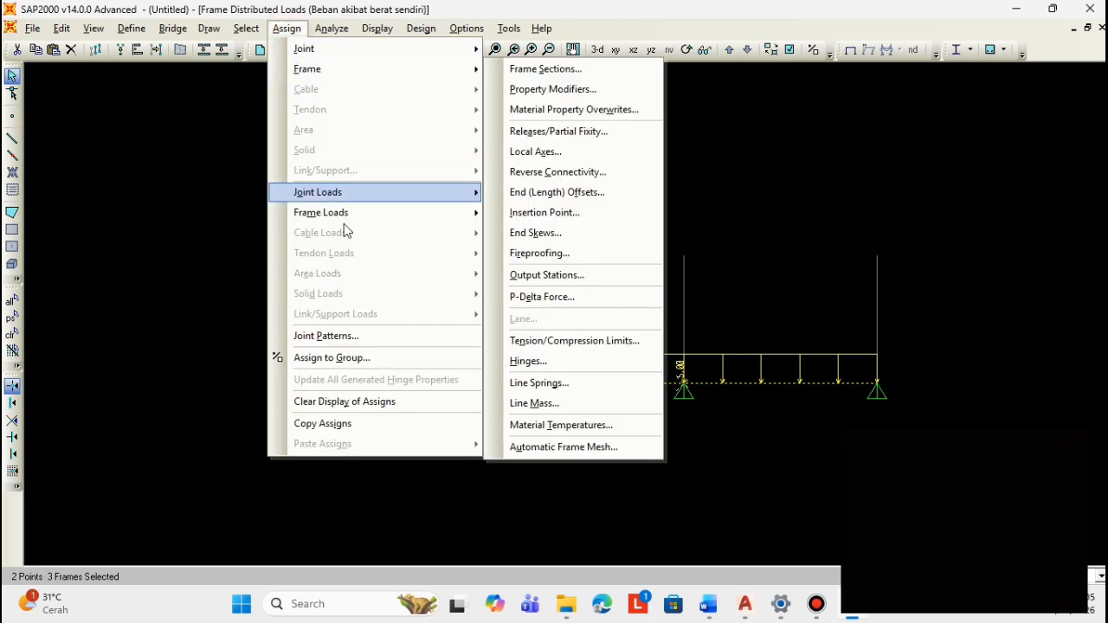
mouse_move(366, 212)
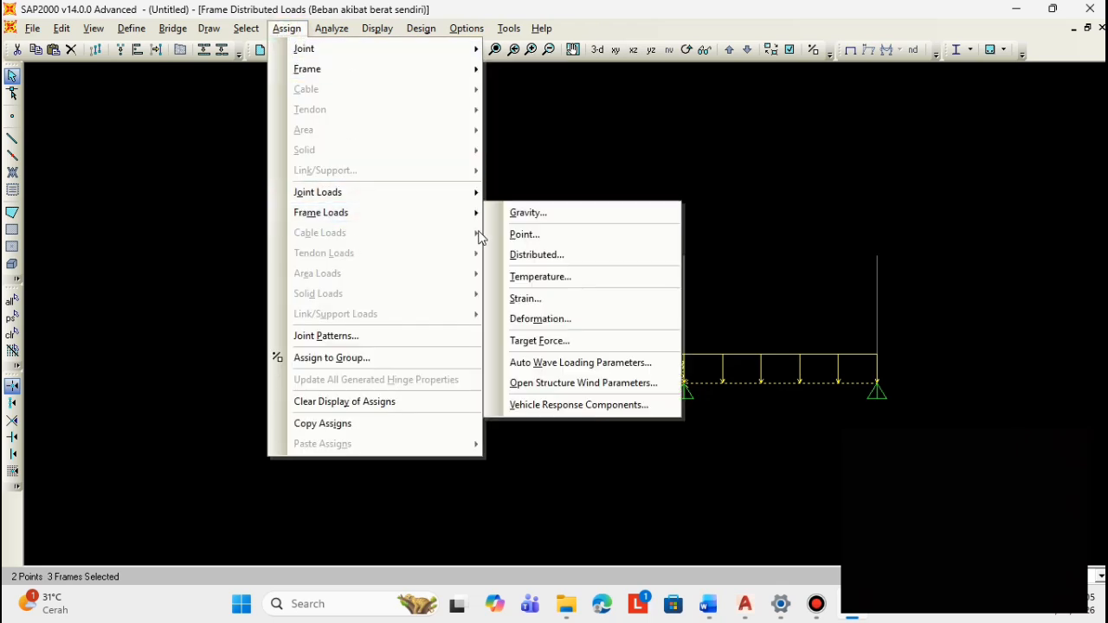
left_click(539, 254)
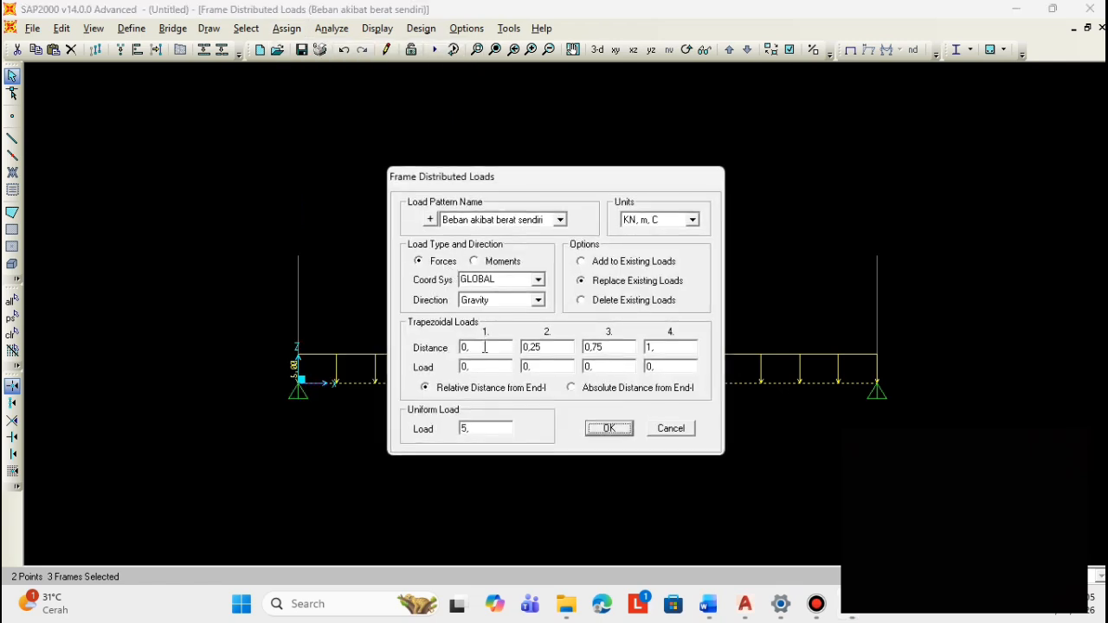
left_click(498, 220)
left_click(511, 242)
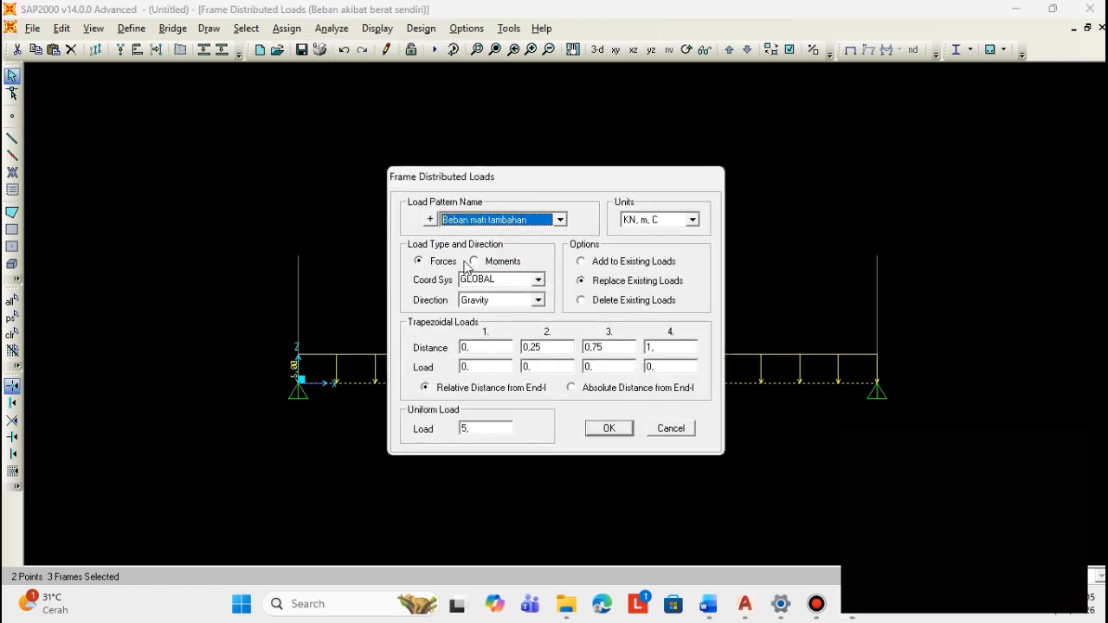
- Switch to the Word thesis and look up the total additional dead load qMA for the uniform load value
double_click(493, 430)
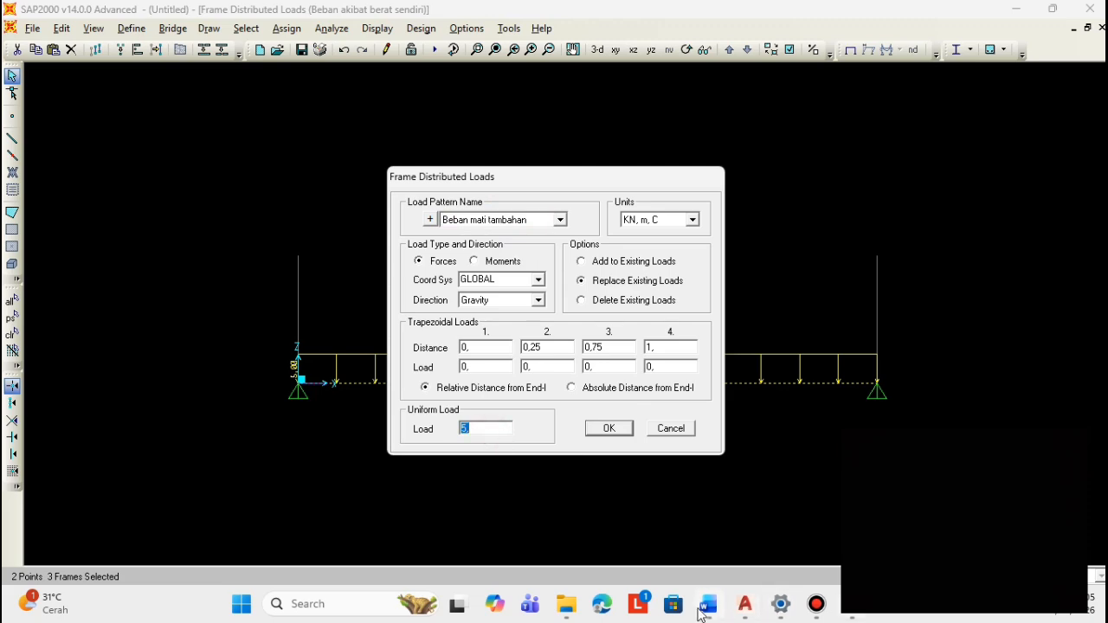
mouse_move(708, 604)
left_click(688, 531)
scroll(615, 369, "down", 8)
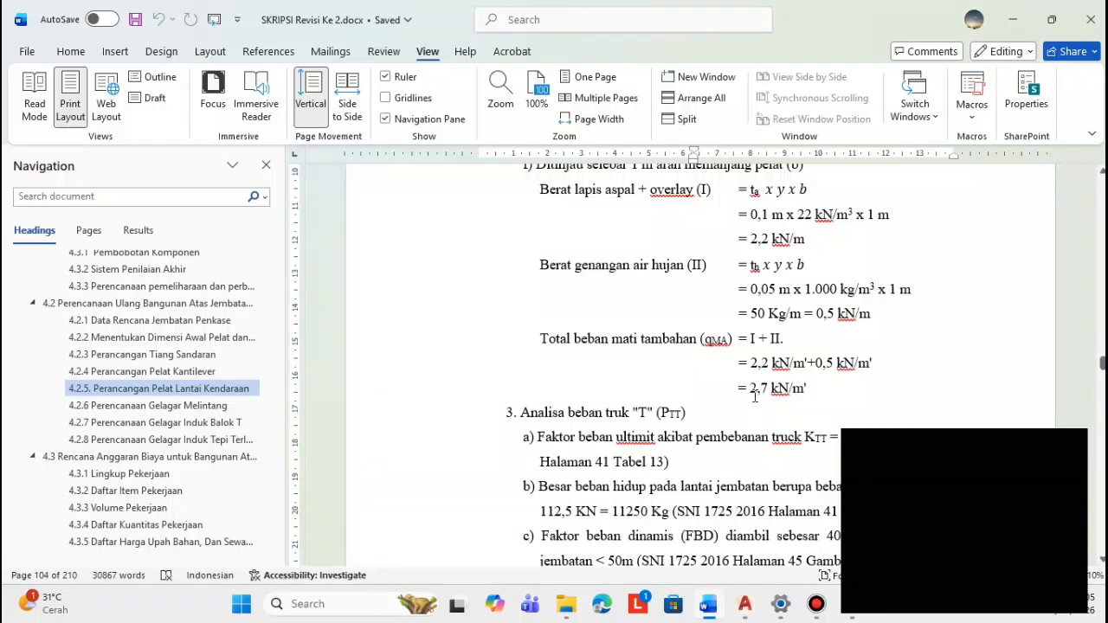
left_click_drag(750, 391, 810, 389)
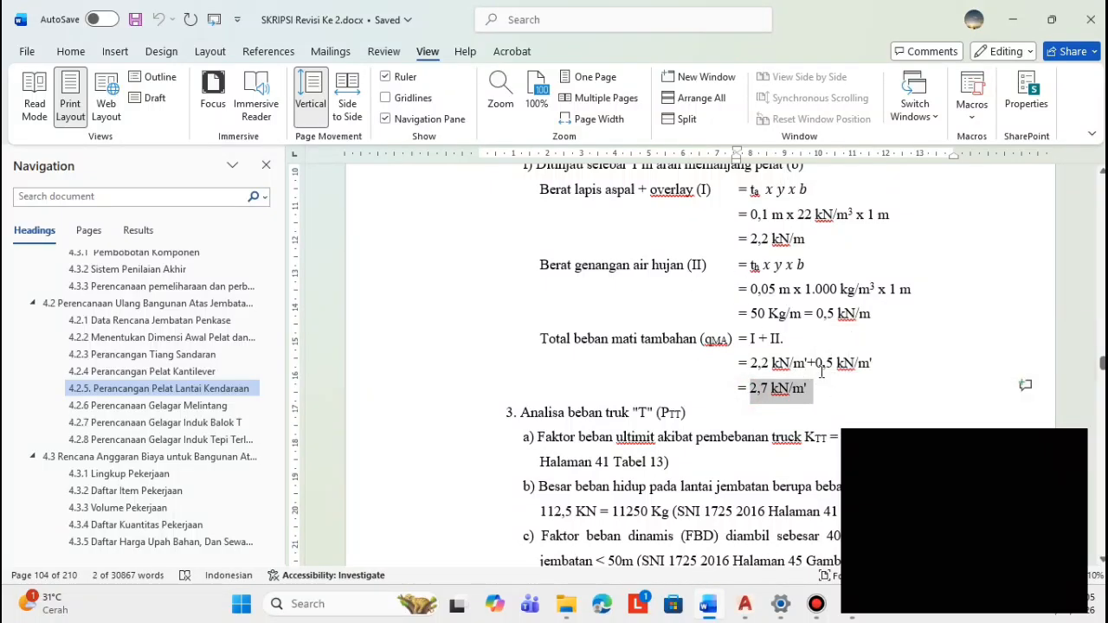
left_click(828, 396)
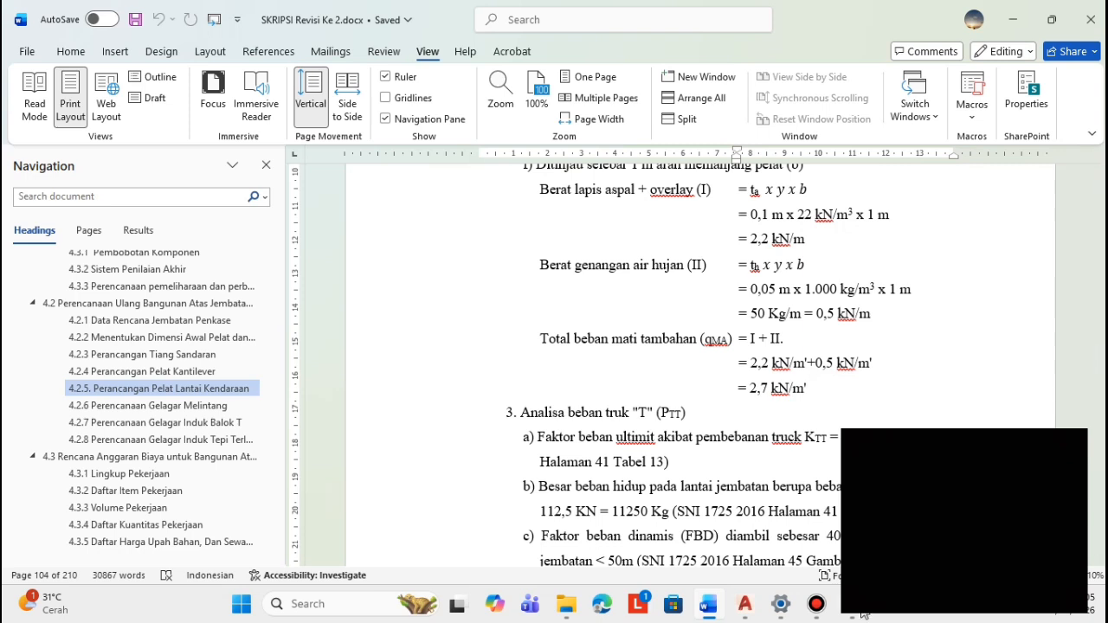
- Back in SAP2000, add a uniform load of 2,7 kN/m under Beban mati tambahan to the existing loads on the three frames
left_click(862, 616)
left_click(499, 431)
double_click(498, 430)
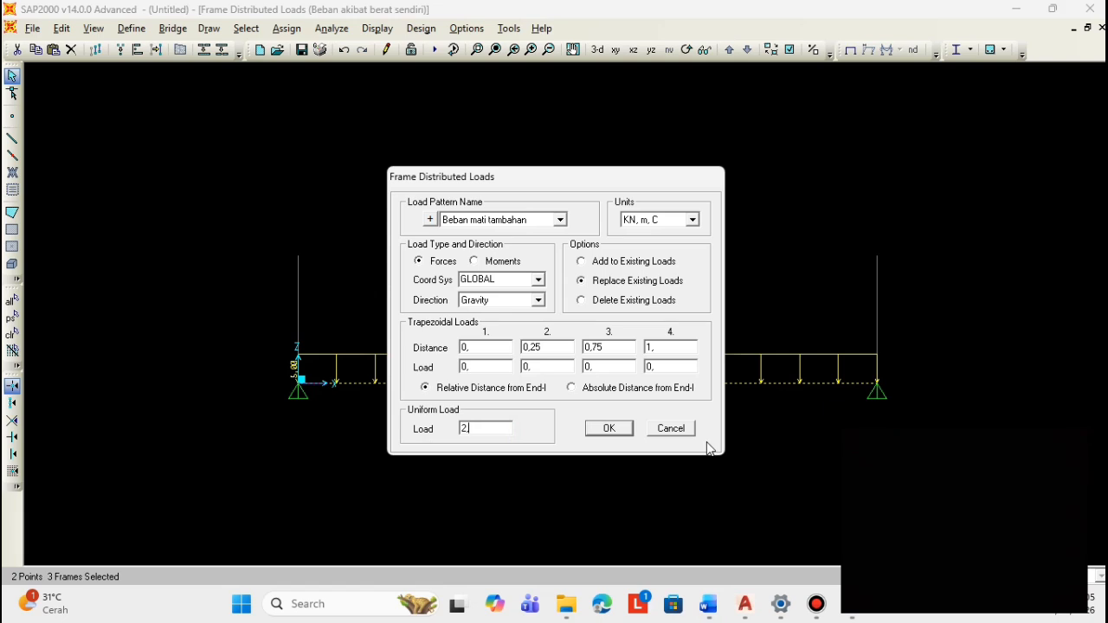
type("2,7")
left_click(596, 262)
left_click(603, 429)
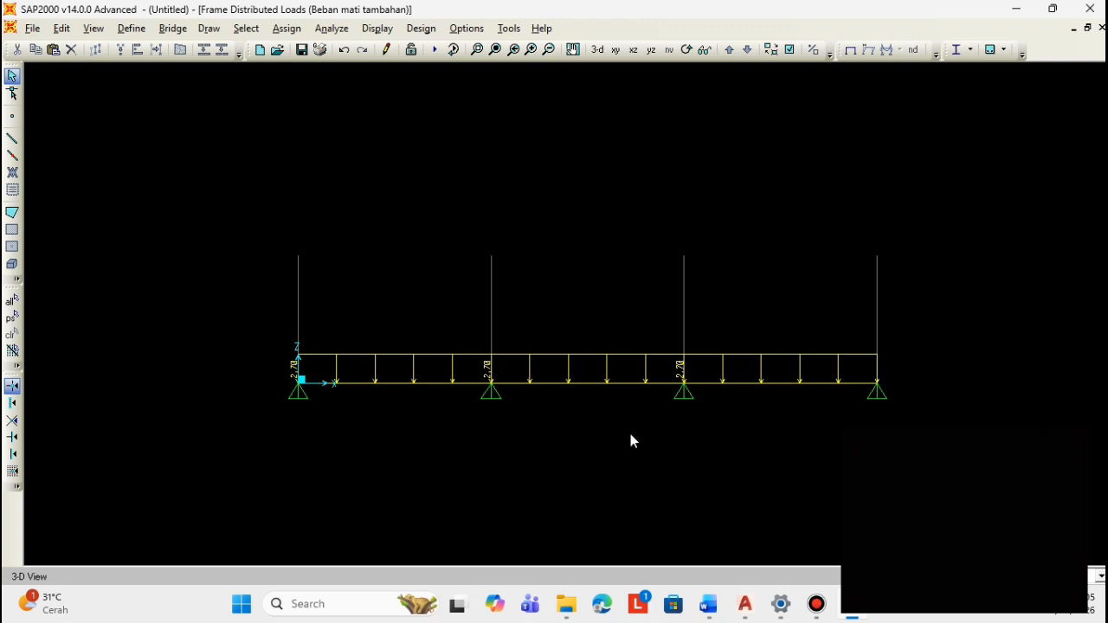
- Select the three deck frames again and bring up the available frame load types
left_click_drag(767, 440, 396, 270)
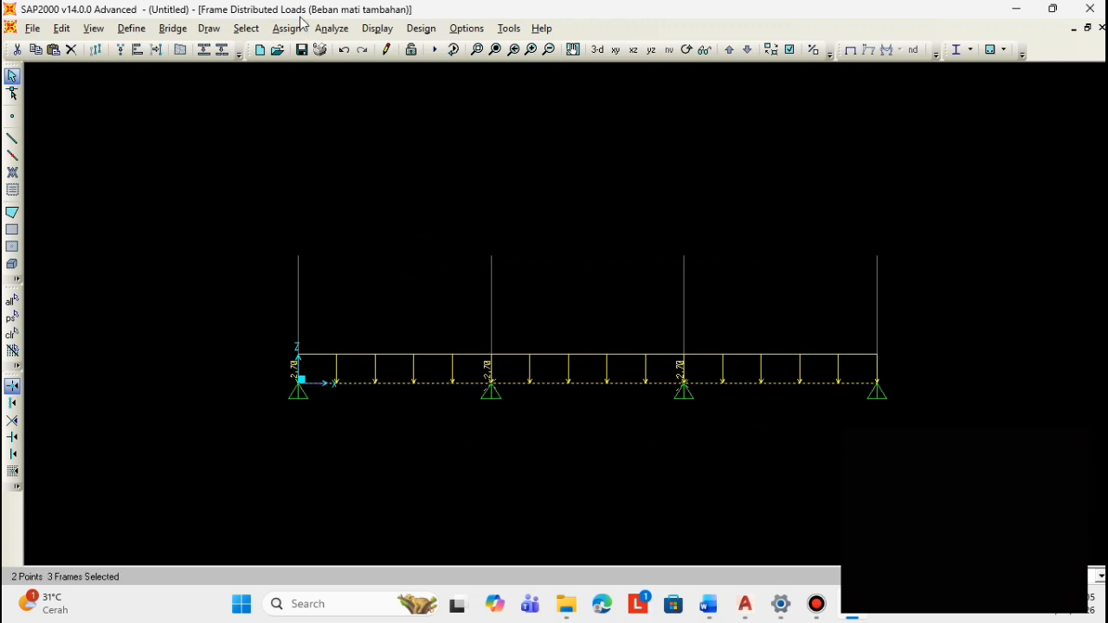
left_click(286, 29)
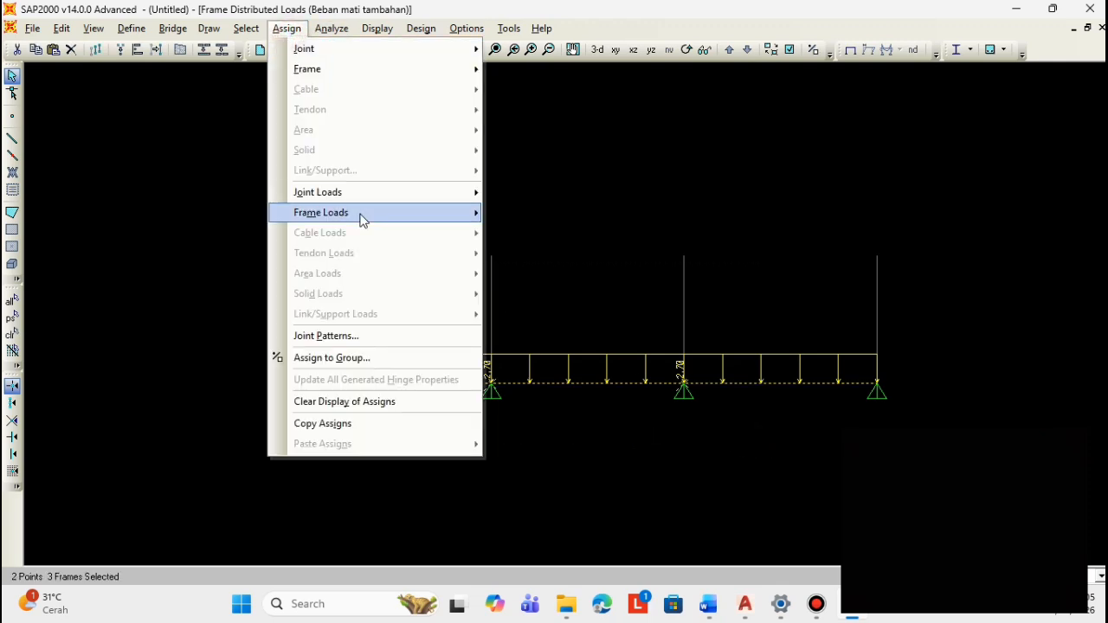
left_click(359, 214)
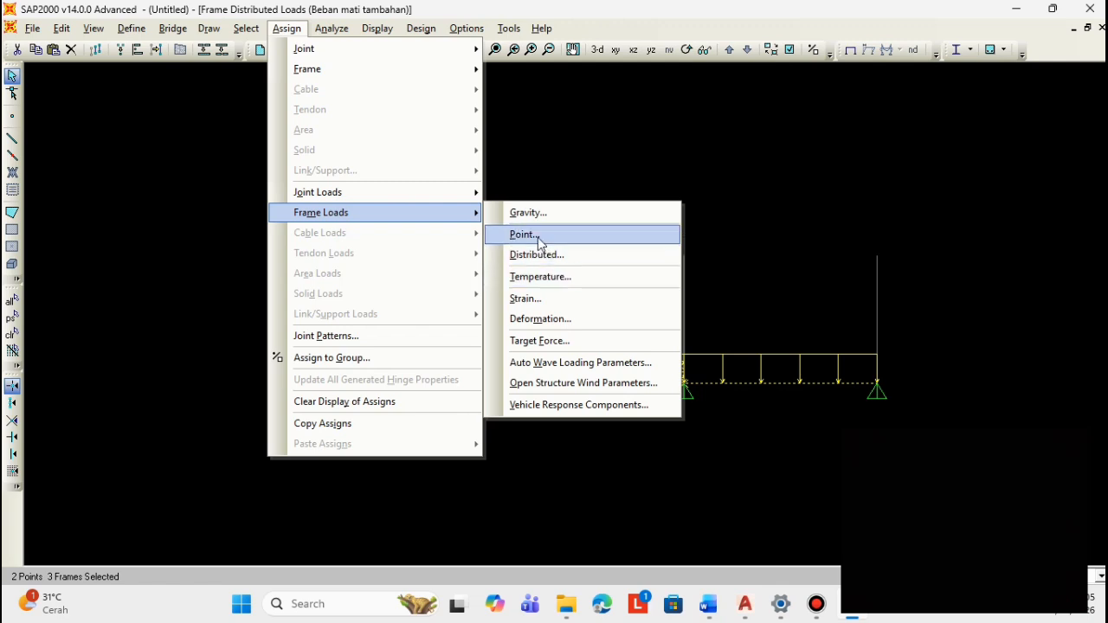
- Switch to the Word thesis and read the truck load "T" analysis, from its load factors to the PTT value
left_click(708, 603)
scroll(593, 338, "down", 5)
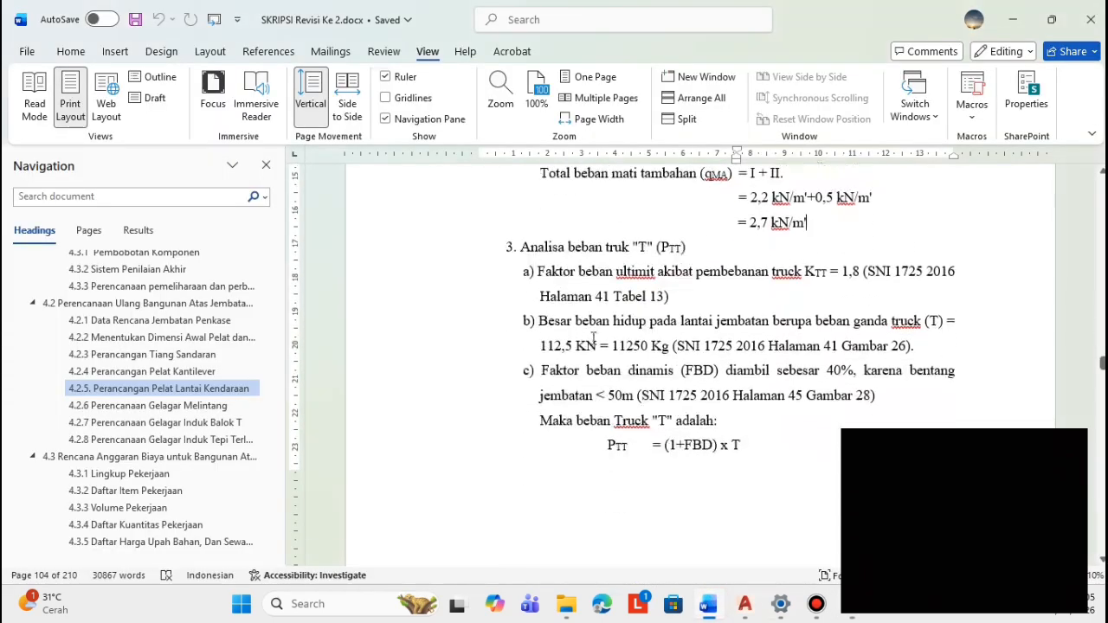
left_click_drag(521, 249, 649, 250)
left_click(715, 260)
scroll(693, 323, "down", 6)
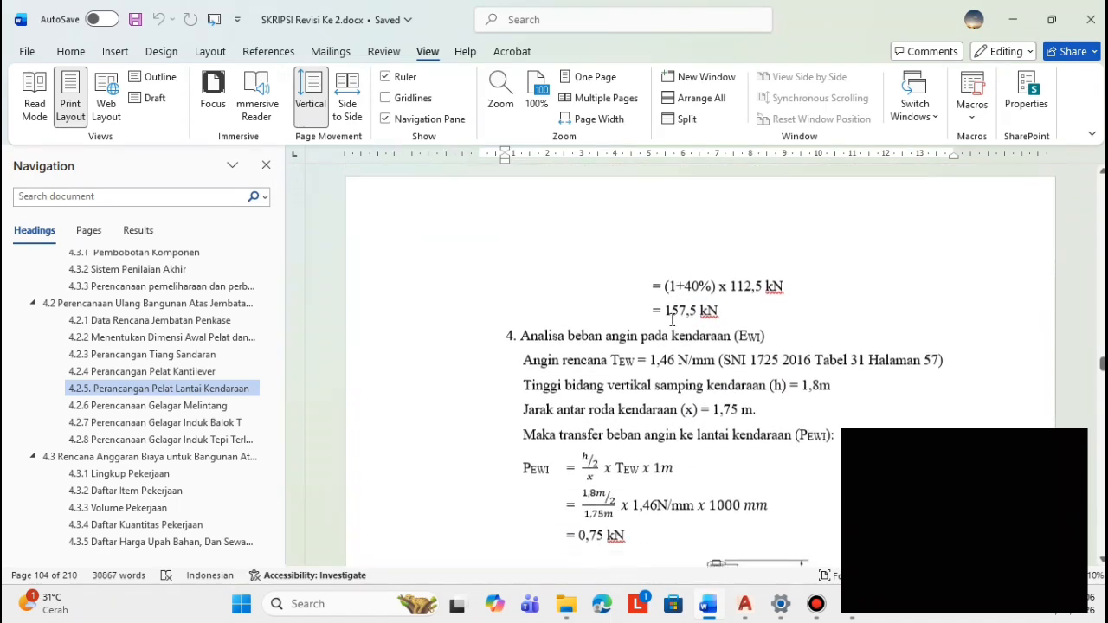
scroll(671, 321, "up", 5)
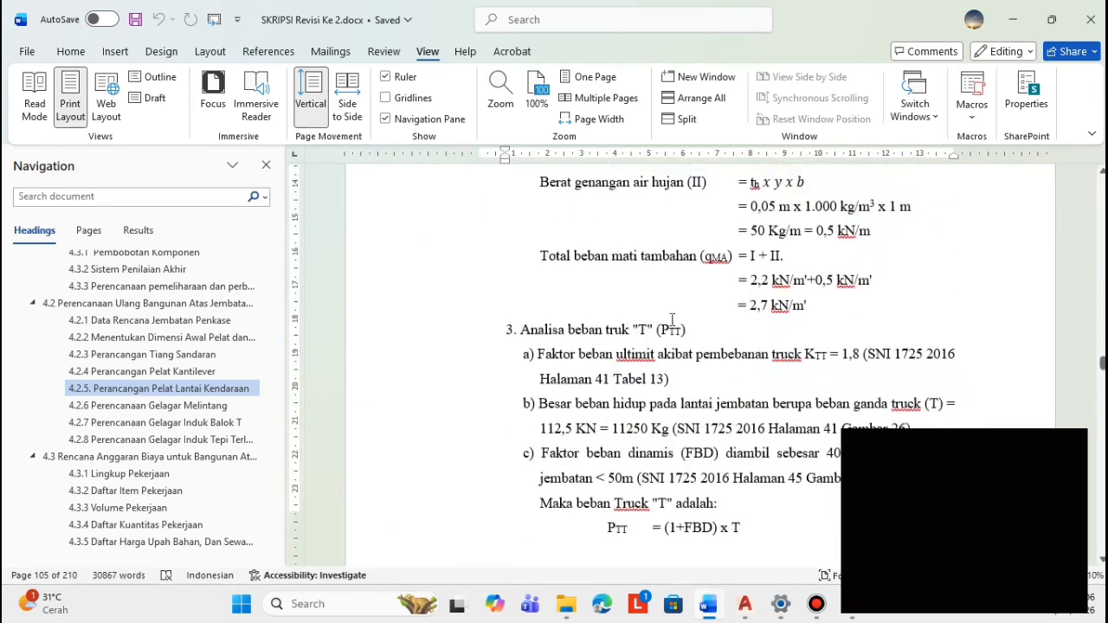
scroll(671, 316, "down", 5)
left_click(746, 400)
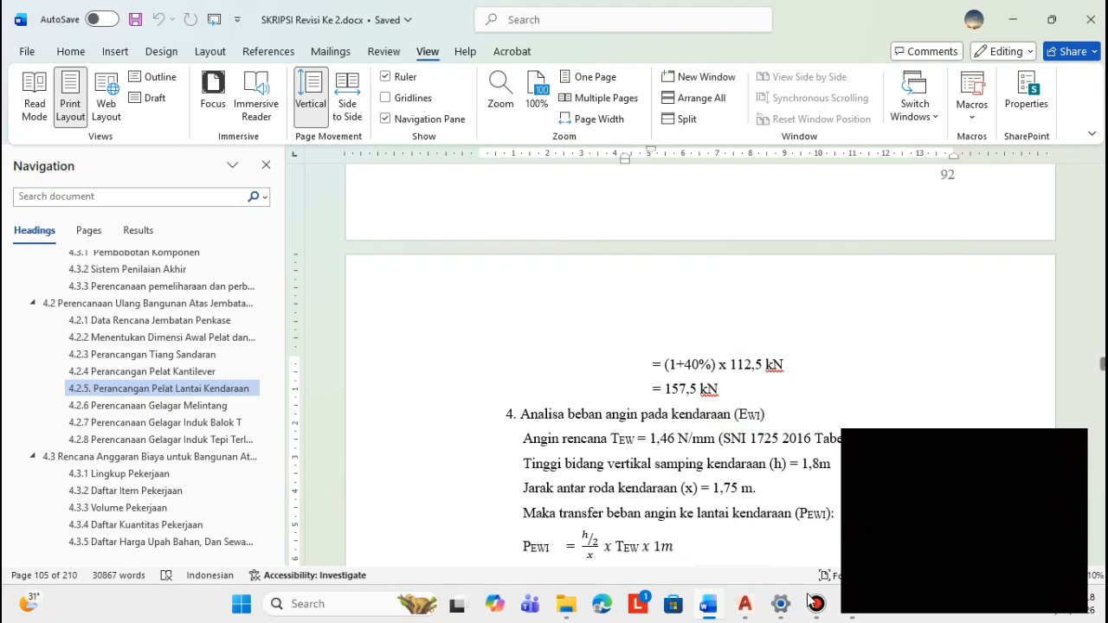
- Switch to the AutoCAD bridge drawing and examine the wheel loads and spacing dimensions of Alternatif 3, Kendaraan Saling Berpapasan
mouse_move(818, 616)
left_click(744, 604)
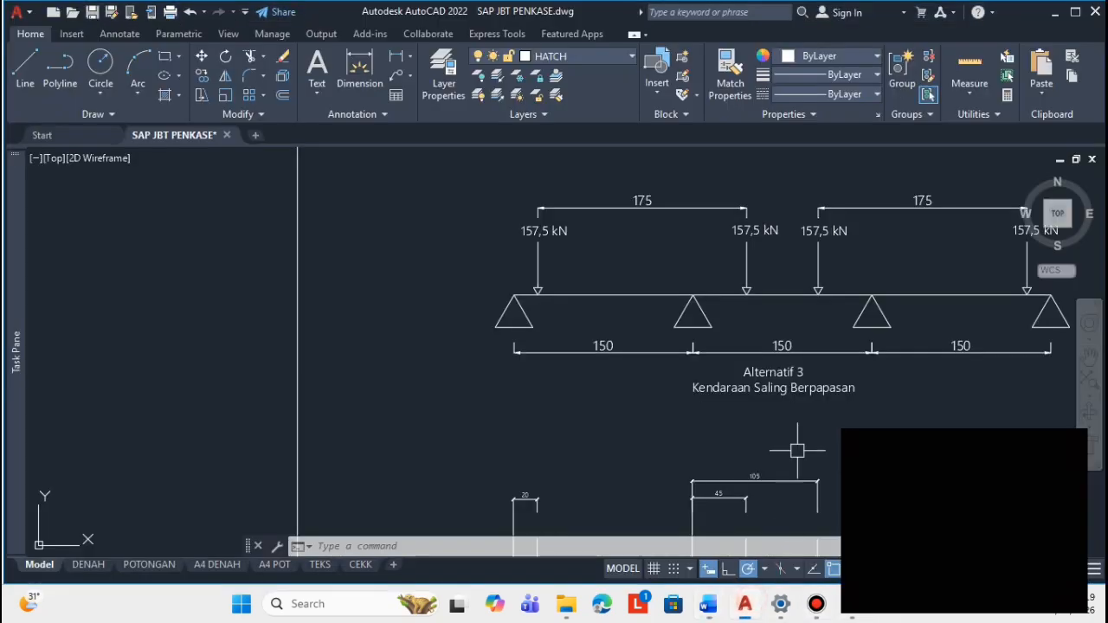
scroll(684, 286, "up", 3)
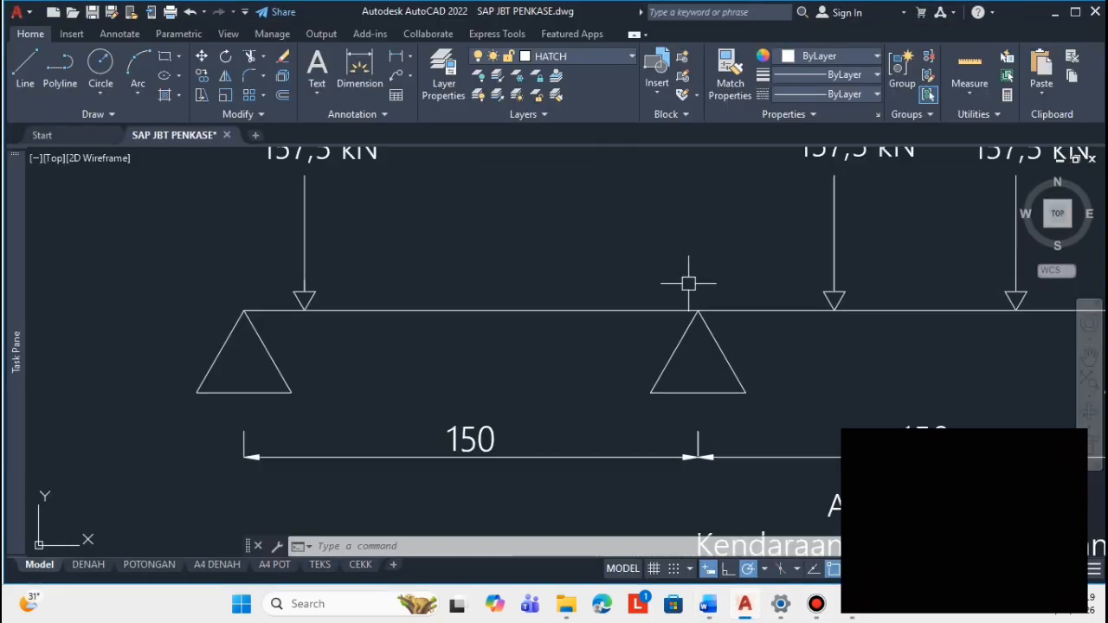
scroll(739, 257, "down", 8)
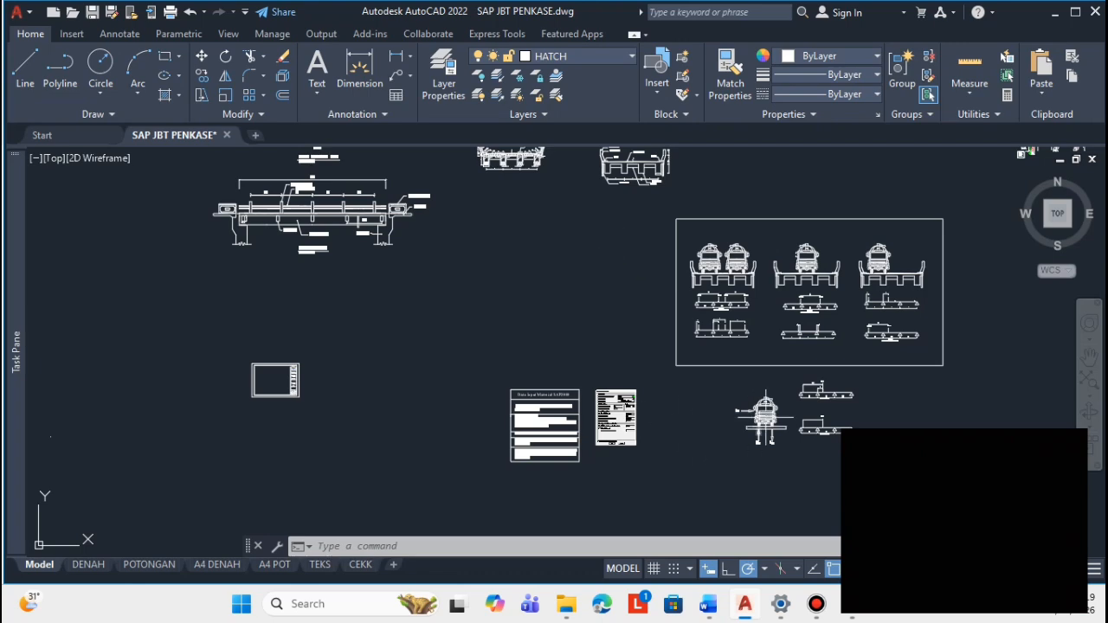
scroll(765, 320, "up", 8)
scroll(457, 346, "up", 3)
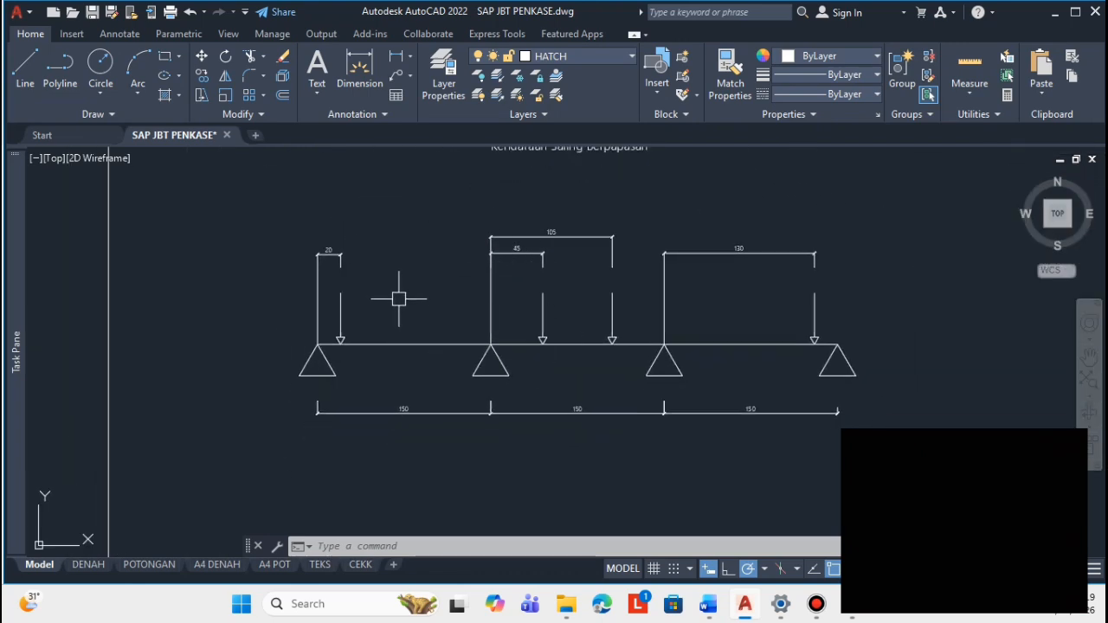
- Examine the three truck placement alternatives on the deck and the beam load diagrams drawn below each one
scroll(396, 299, "down", 5)
scroll(465, 235, "up", 2)
middle_click(464, 236)
middle_click(464, 236)
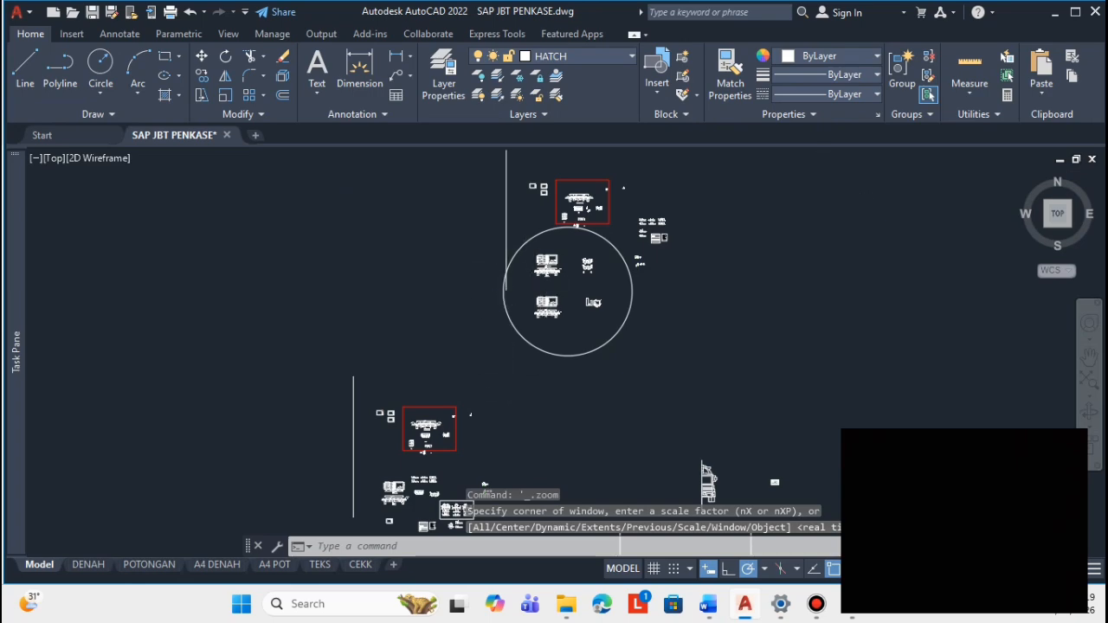
scroll(507, 303, "down", 2)
scroll(450, 376, "up", 5)
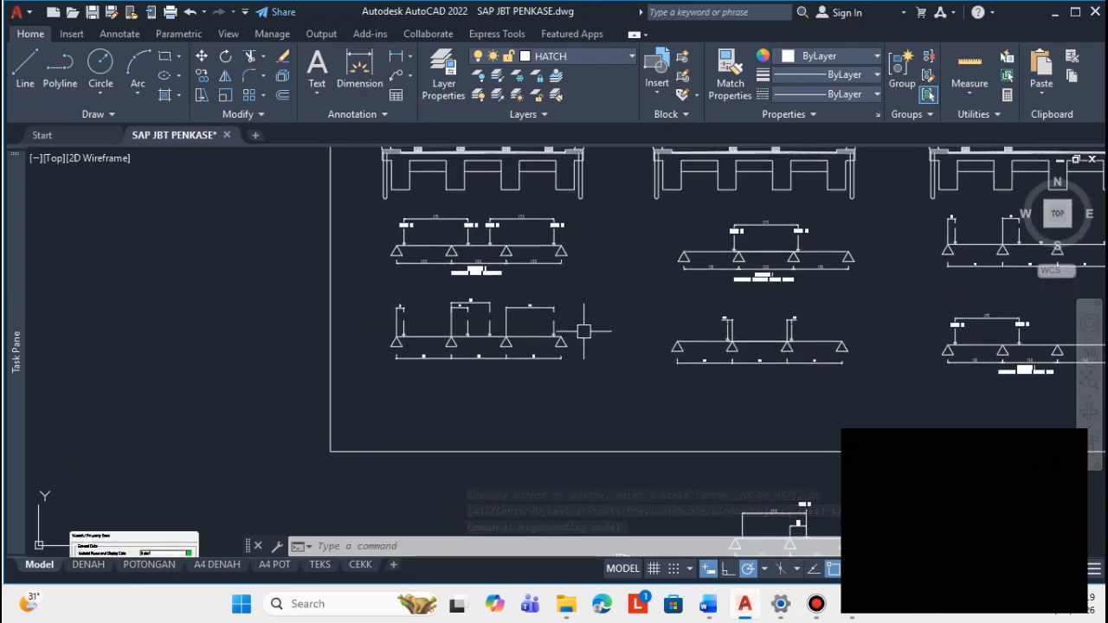
scroll(606, 242, "down", 4)
scroll(609, 240, "up", 4)
scroll(606, 238, "down", 3)
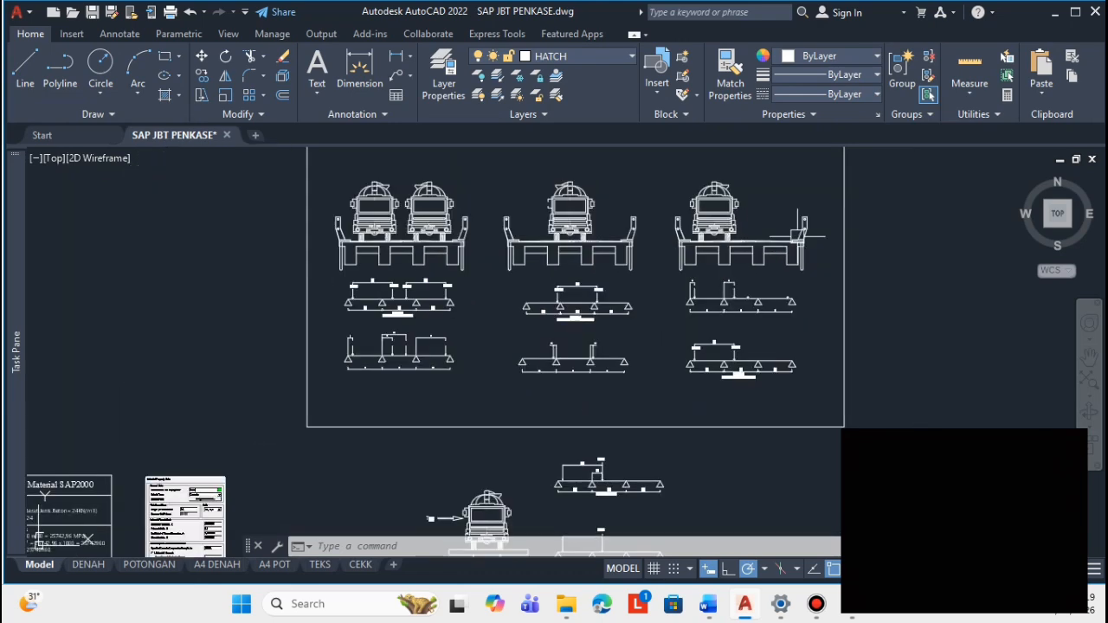
scroll(602, 236, "up", 3)
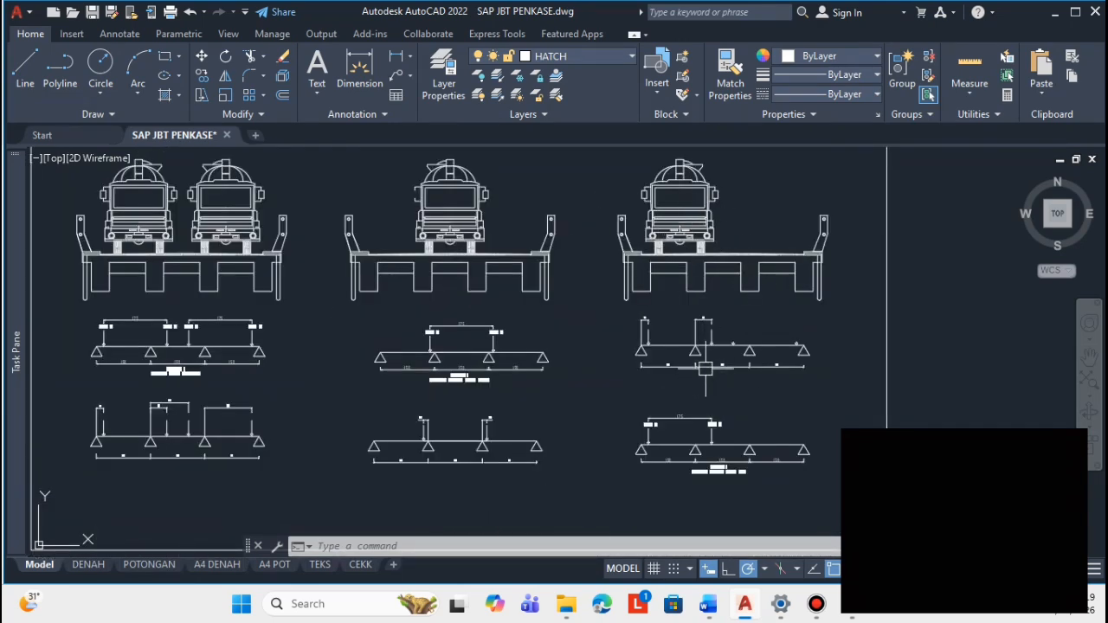
- Examine the wheel loads and axle spacing in the beam diagrams below the single truck placed off-centre on the deck
scroll(682, 370, "up", 4)
scroll(683, 392, "down", 4)
scroll(576, 390, "up", 8)
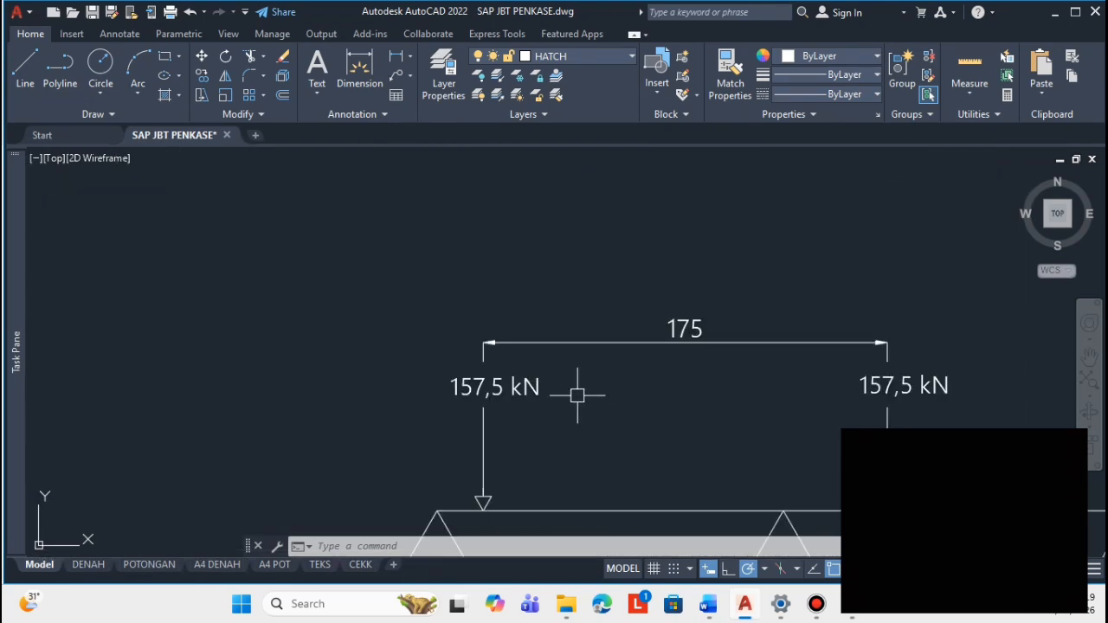
scroll(908, 368, "down", 3)
scroll(908, 368, "down", 5)
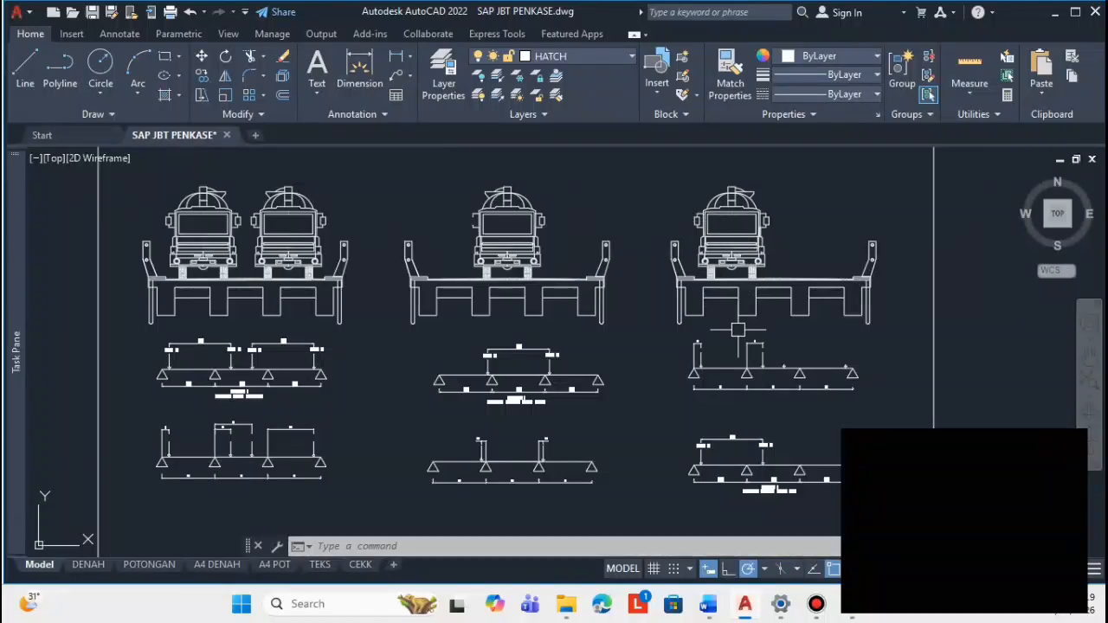
scroll(481, 430, "up", 5)
scroll(514, 189, "down", 5)
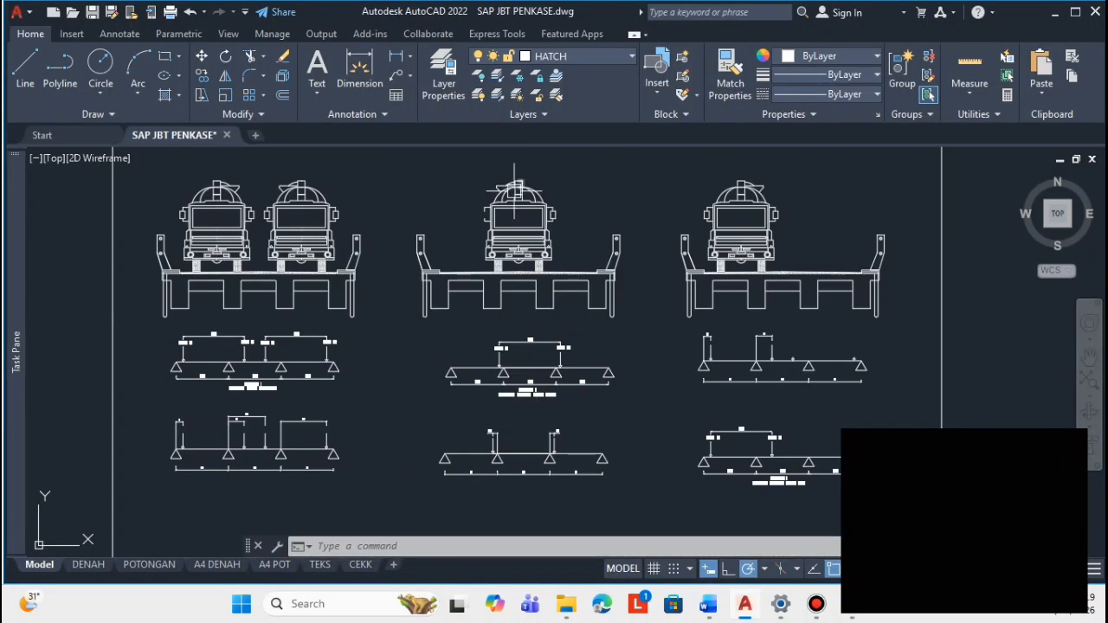
scroll(500, 218, "up", 5)
scroll(572, 229, "down", 5)
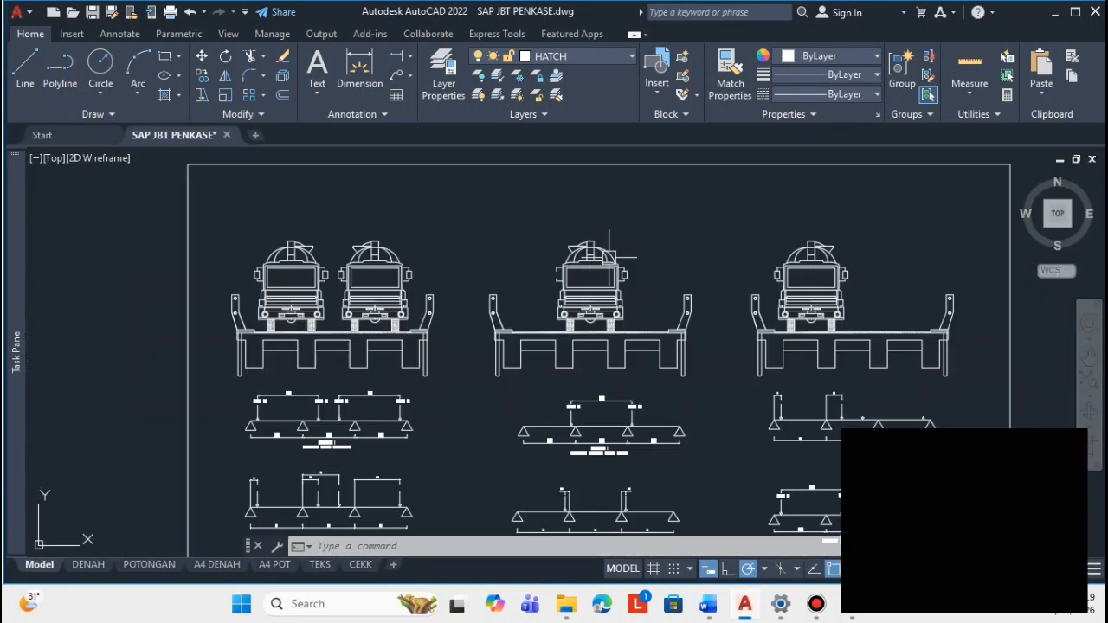
- Examine the wheel loads of Alternatif 2, Kendaraan Melewati Bagian Tengah, and their offsets from the supports in the diagram below
scroll(606, 437, "up", 3)
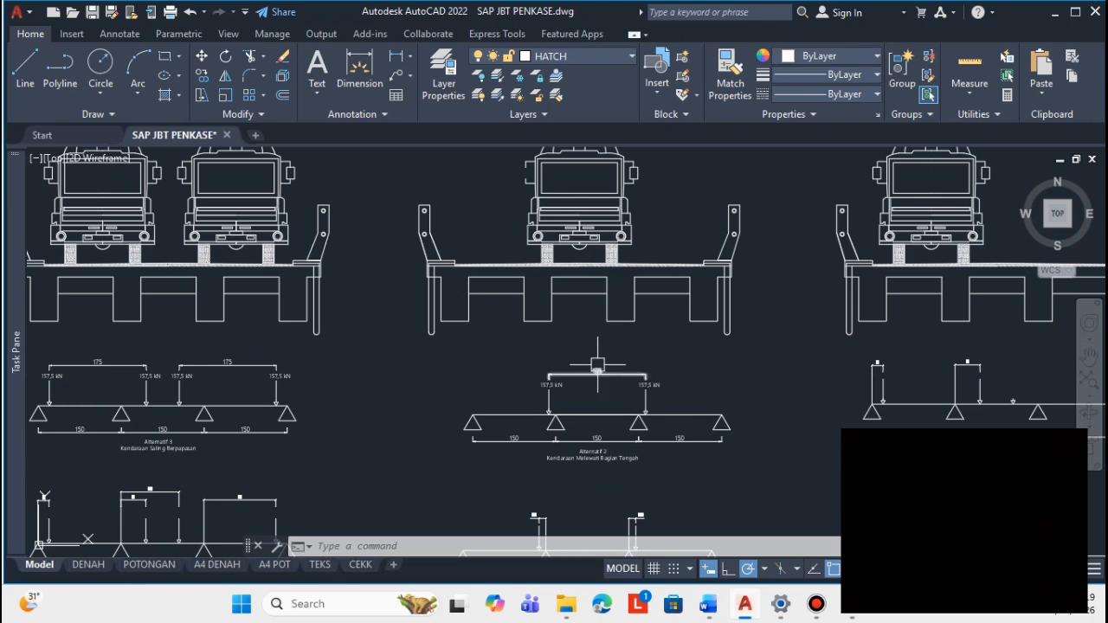
middle_click_drag(586, 385, 607, 284)
scroll(619, 317, "up", 2)
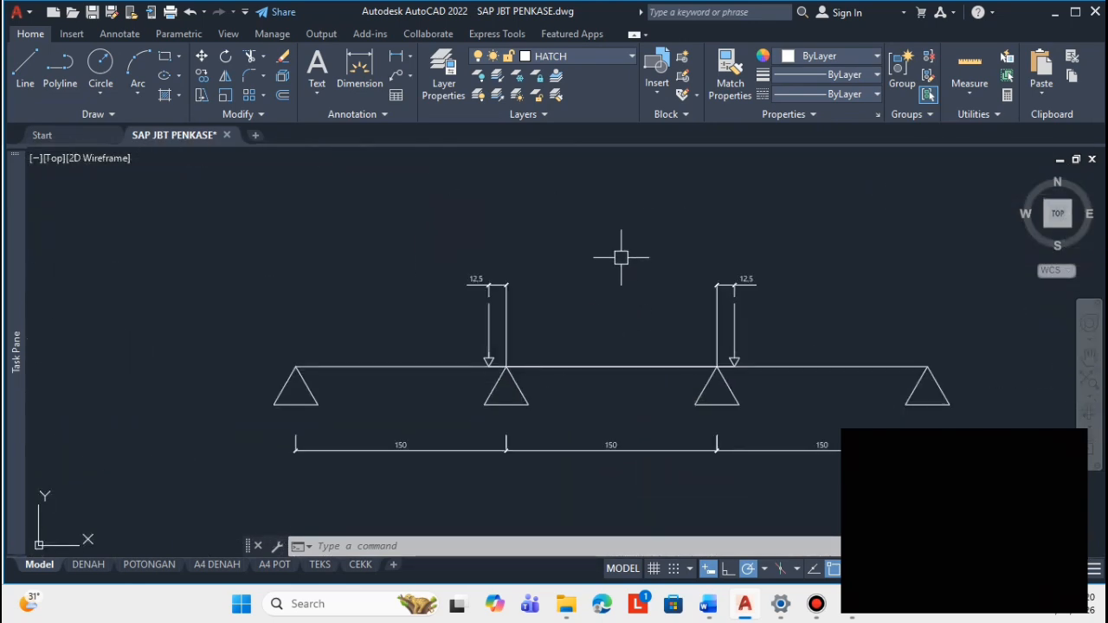
middle_click_drag(611, 188, 609, 323)
scroll(609, 321, "down", 1)
middle_click_drag(638, 157, 633, 406)
scroll(632, 405, "up", 1)
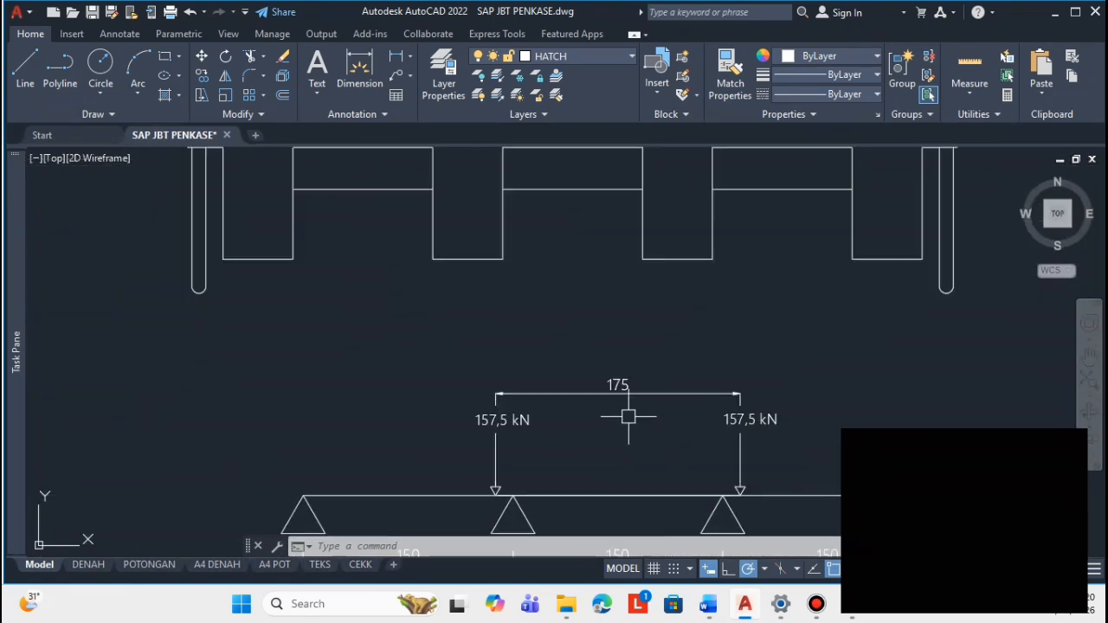
scroll(638, 413, "down", 3)
scroll(658, 311, "up", 1)
scroll(708, 266, "down", 2)
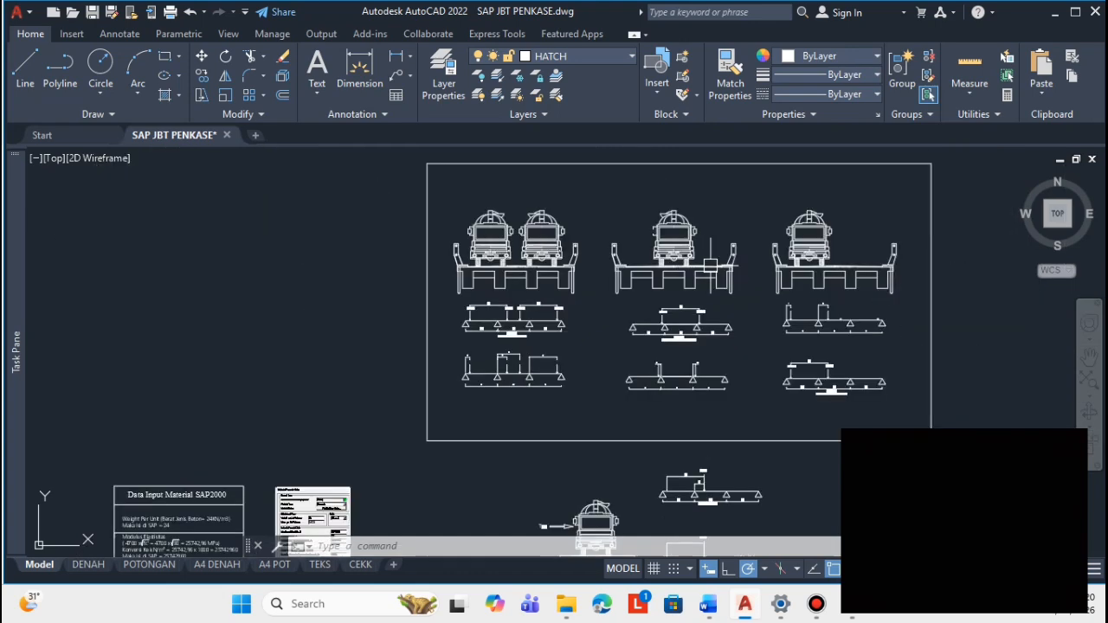
- Examine the Alternatif 3 beam diagrams for two passing trucks, checking wheel loads, support spans and load positions against the other alternatives
scroll(696, 279, "up", 1)
middle_click_drag(439, 274, 582, 299)
scroll(580, 354, "up", 2)
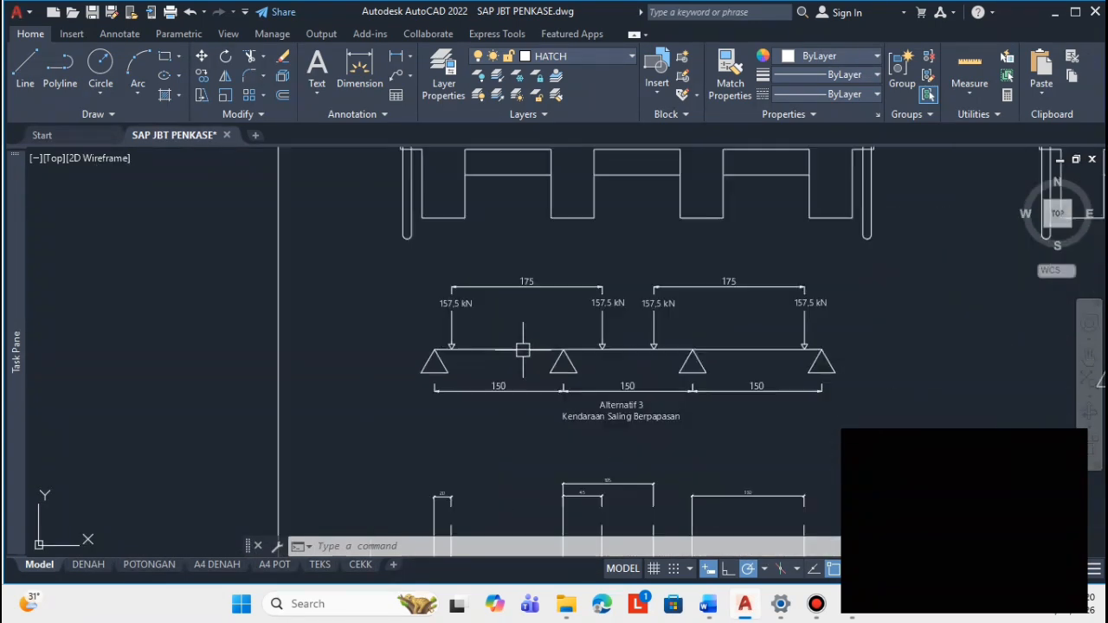
scroll(611, 363, "down", 2)
scroll(611, 364, "up", 5)
scroll(637, 303, "down", 2)
scroll(629, 282, "down", 1)
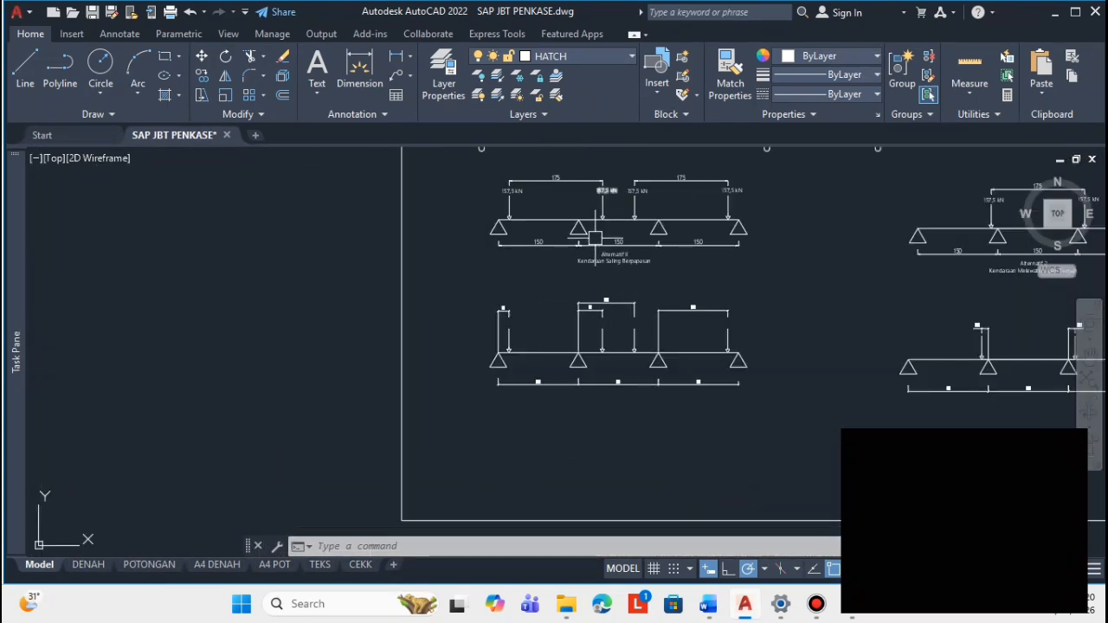
scroll(595, 238, "down", 1)
middle_click_drag(639, 199, 616, 287)
scroll(602, 300, "up", 2)
scroll(563, 313, "down", 2)
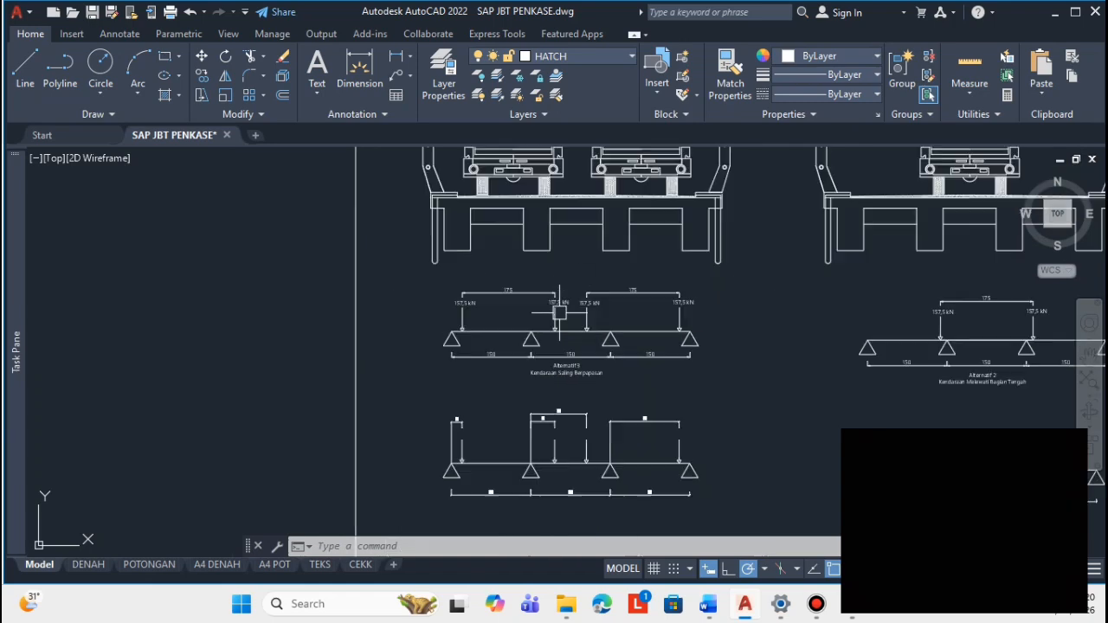
middle_click_drag(643, 177, 633, 336)
scroll(602, 210, "down", 2)
middle_click_drag(804, 463, 680, 309)
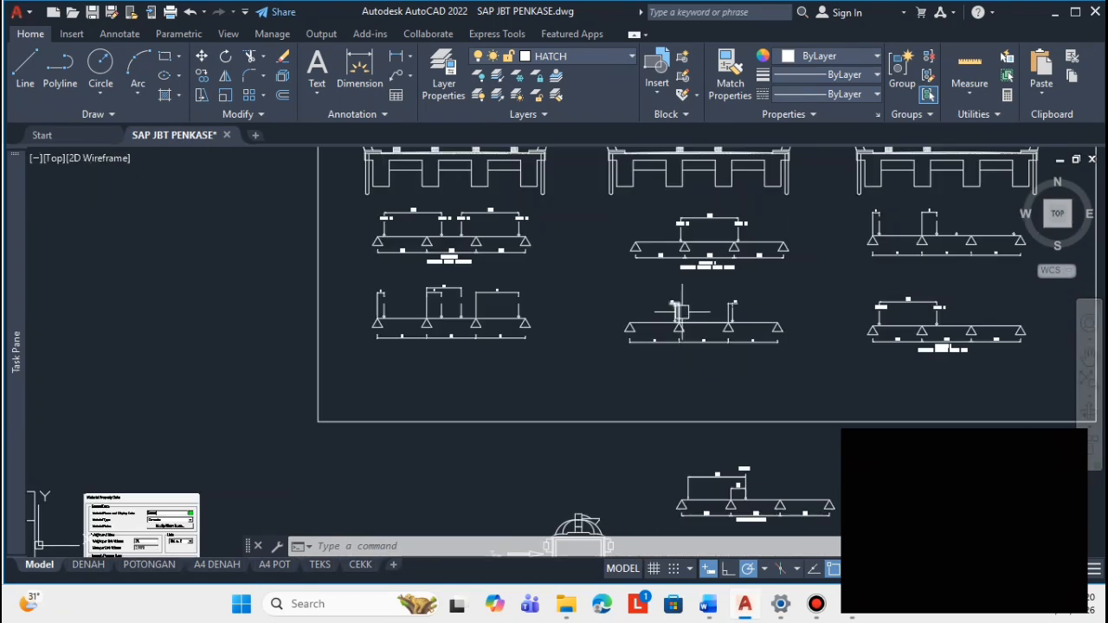
scroll(411, 288, "up", 4)
middle_click_drag(521, 226, 565, 299)
scroll(564, 299, "up", 4)
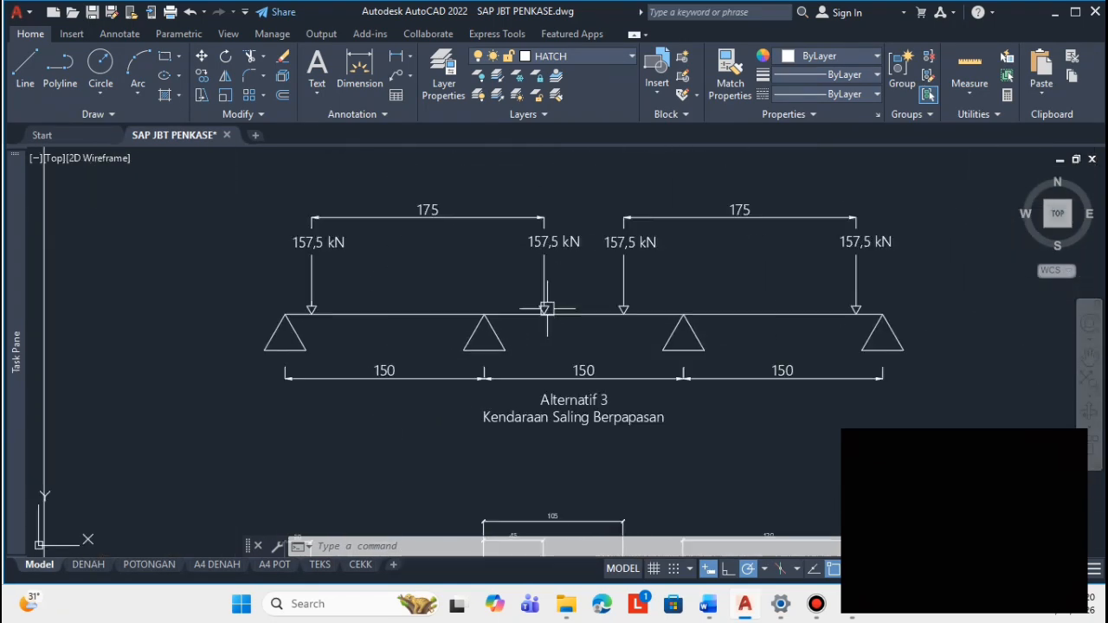
- Examine the Alternatif 3 load diagram and compare its wheel loads with the bridge cross-section showing two trucks above it
scroll(564, 213, "down", 4)
scroll(563, 311, "up", 3)
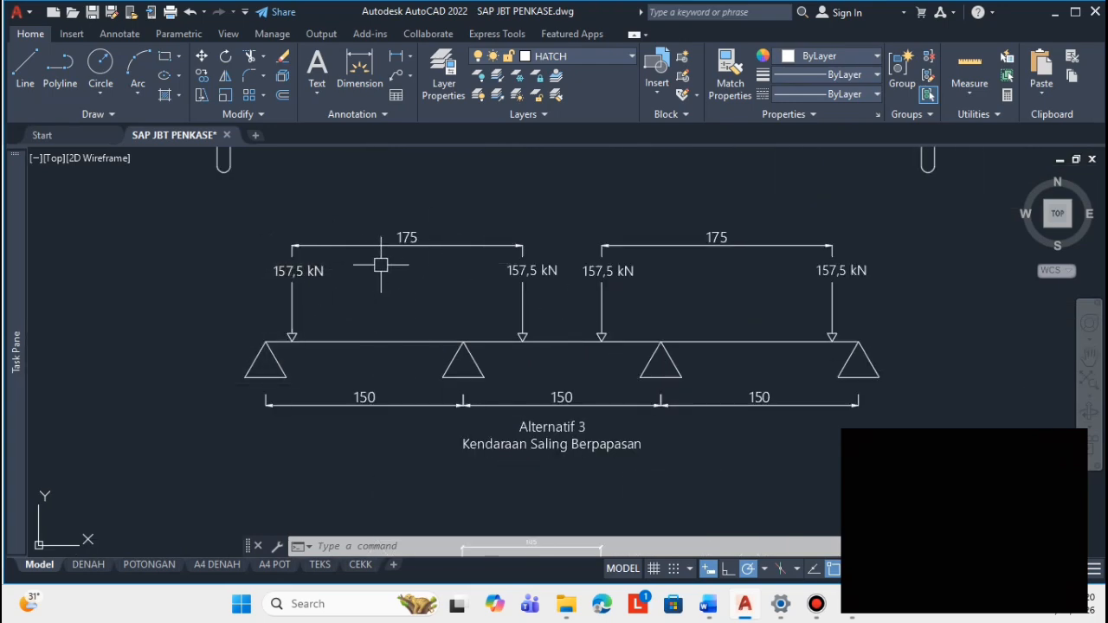
scroll(270, 325, "up", 4)
scroll(276, 344, "down", 6)
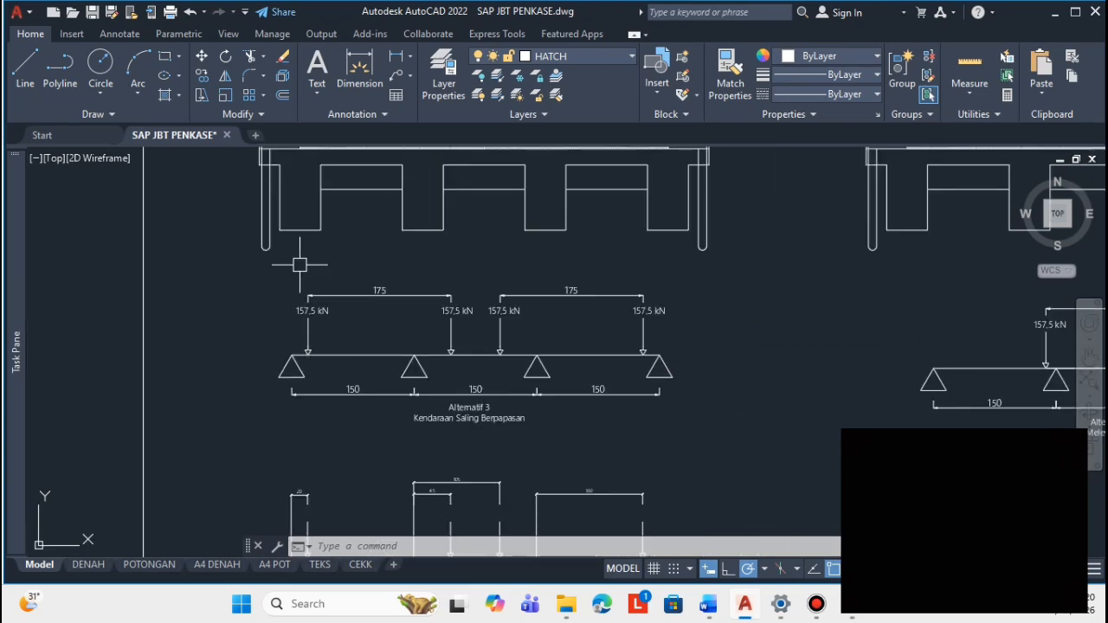
scroll(308, 255, "up", 6)
scroll(299, 278, "down", 10)
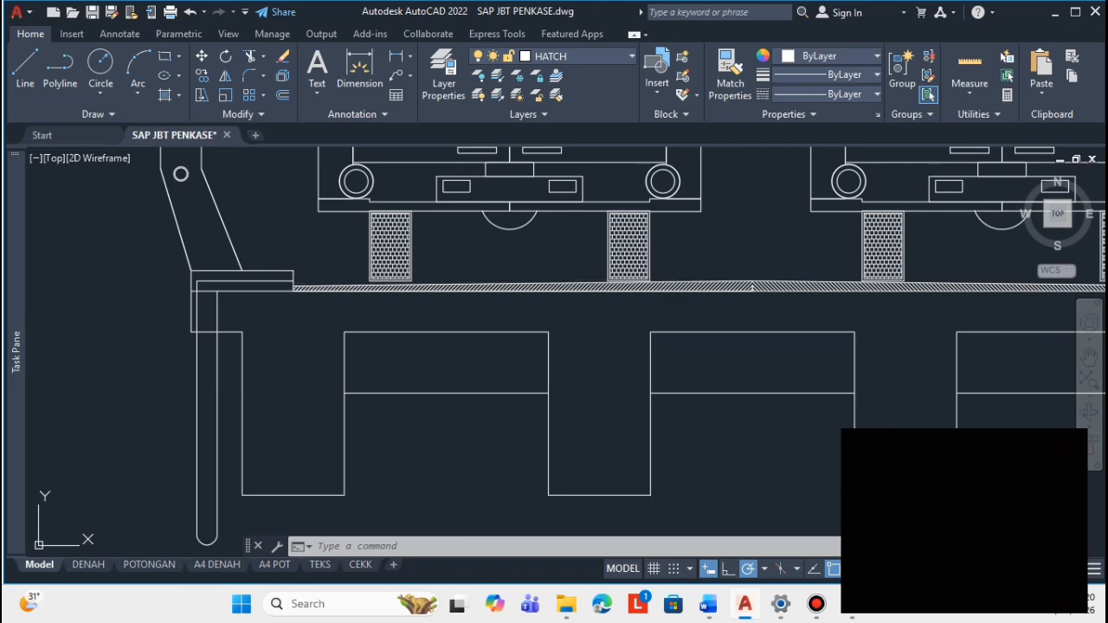
scroll(479, 394, "up", 7)
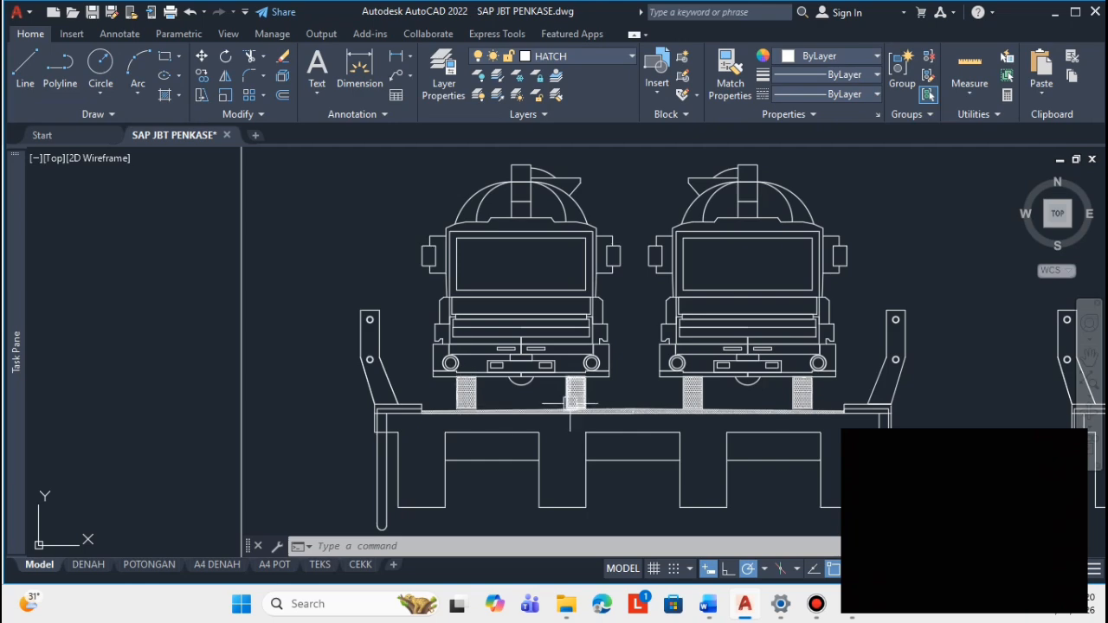
scroll(650, 216, "down", 2)
scroll(608, 456, "up", 2)
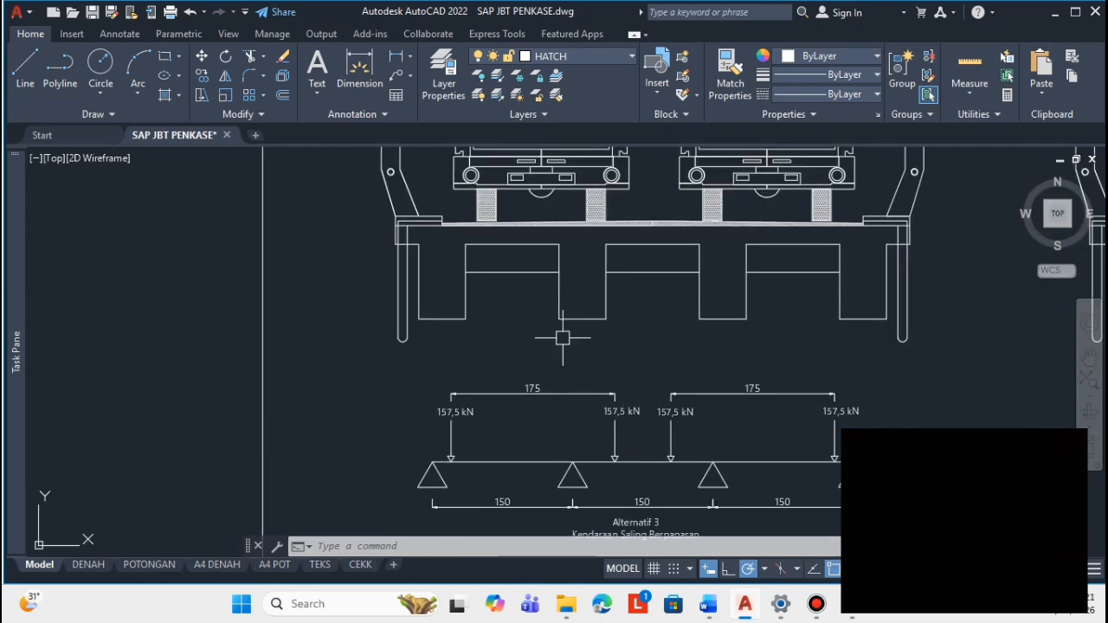
mouse_move(563, 339)
middle_mouse_down()
mouse_move(477, 326)
mouse_move(457, 372)
middle_mouse_up()
scroll(496, 315, "down", 2)
scroll(457, 372, "up", 2)
middle_click_drag(573, 295, 564, 345)
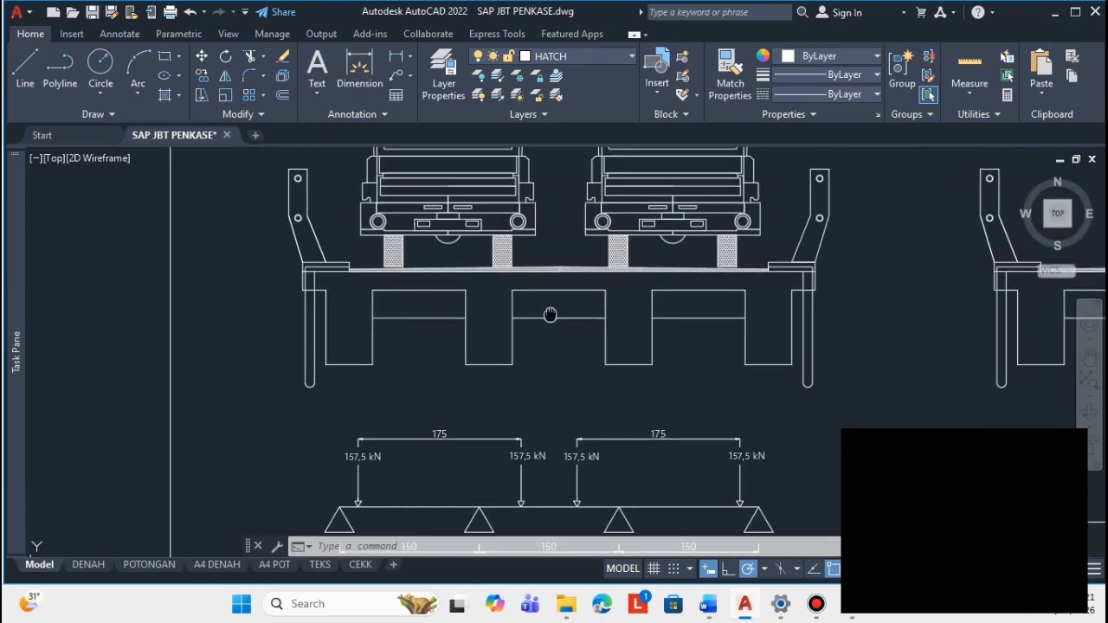
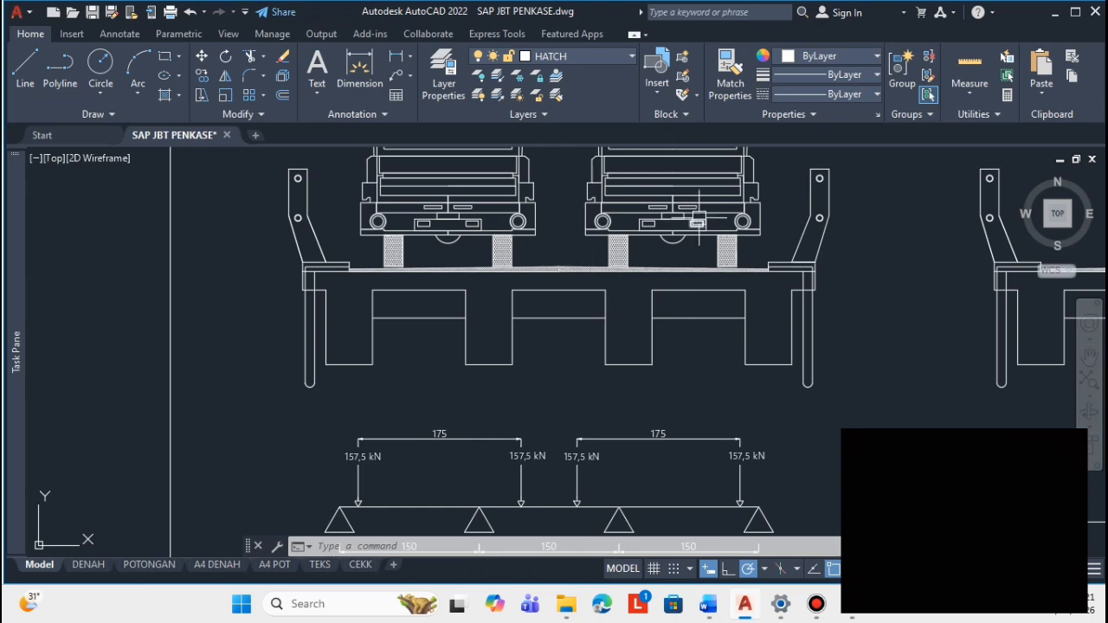
scroll(653, 265, "down", 4)
scroll(610, 463, "up", 4)
scroll(614, 454, "down", 2)
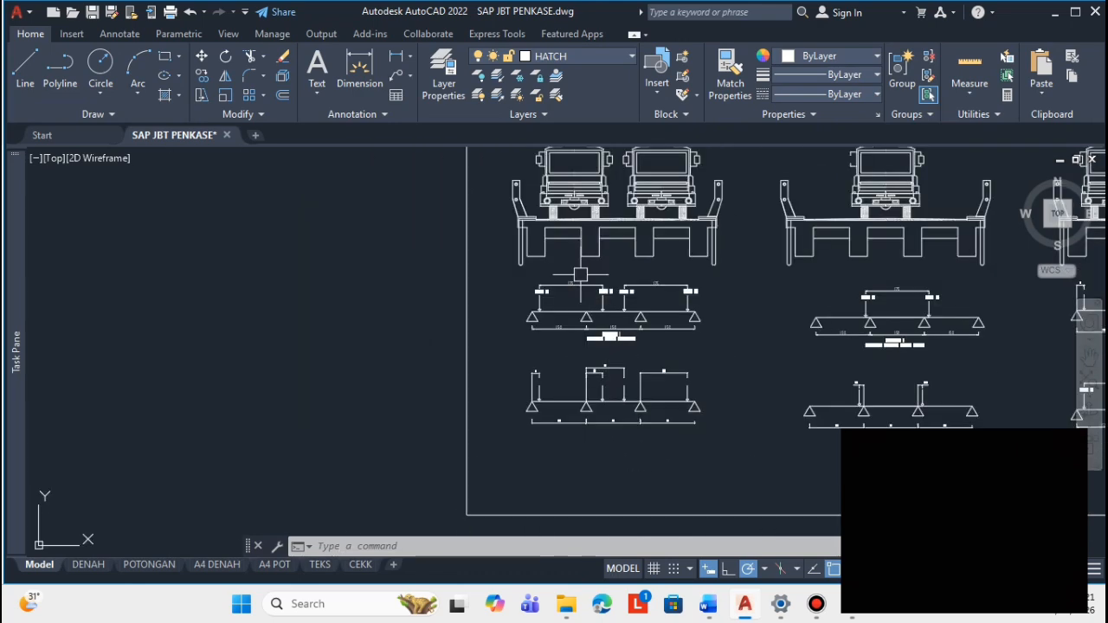
- Add a linear dimension above the Alternatif 3 beam spanning the full length between its two outermost supports
scroll(511, 285, "up", 2)
type("dli")
key("Return")
left_click(466, 321)
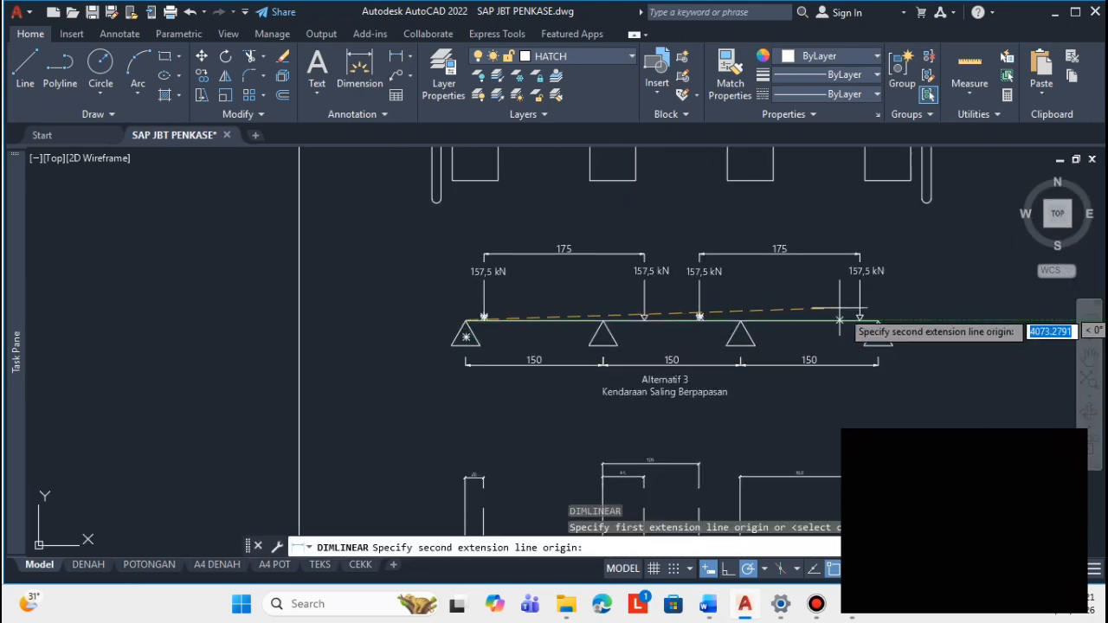
left_click(879, 320)
left_click(806, 221)
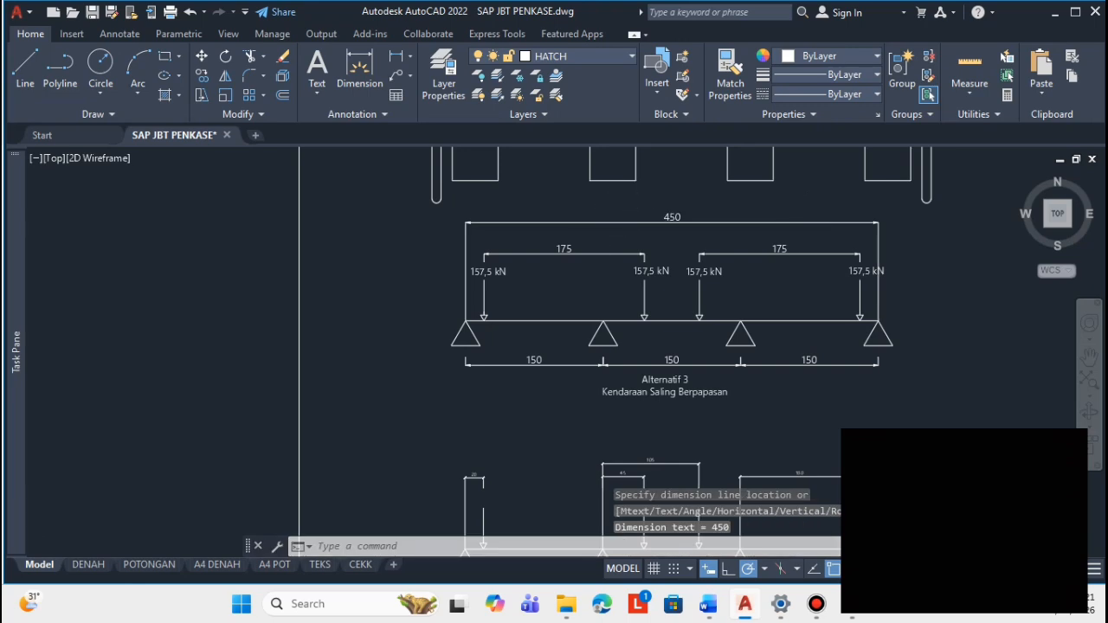
scroll(574, 317, "up", 1)
scroll(574, 317, "down", 1)
- Dimension the horizontal distance from the Alternatif 3 beam's leftmost support to its first point load
scroll(473, 390, "up", 5)
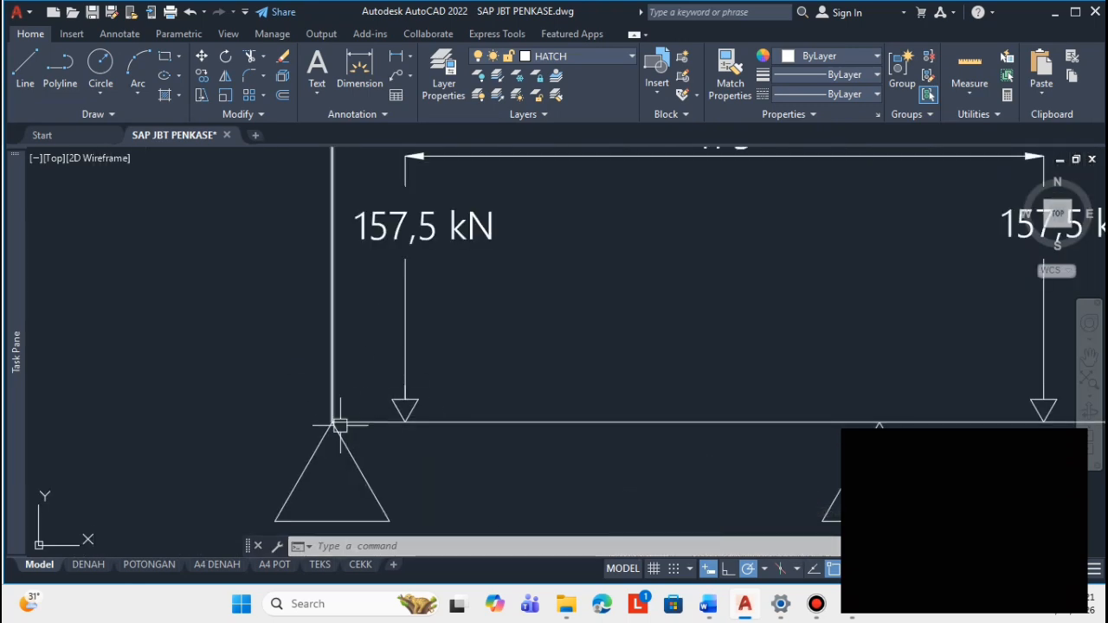
type("dli")
key("Return")
left_click(333, 423)
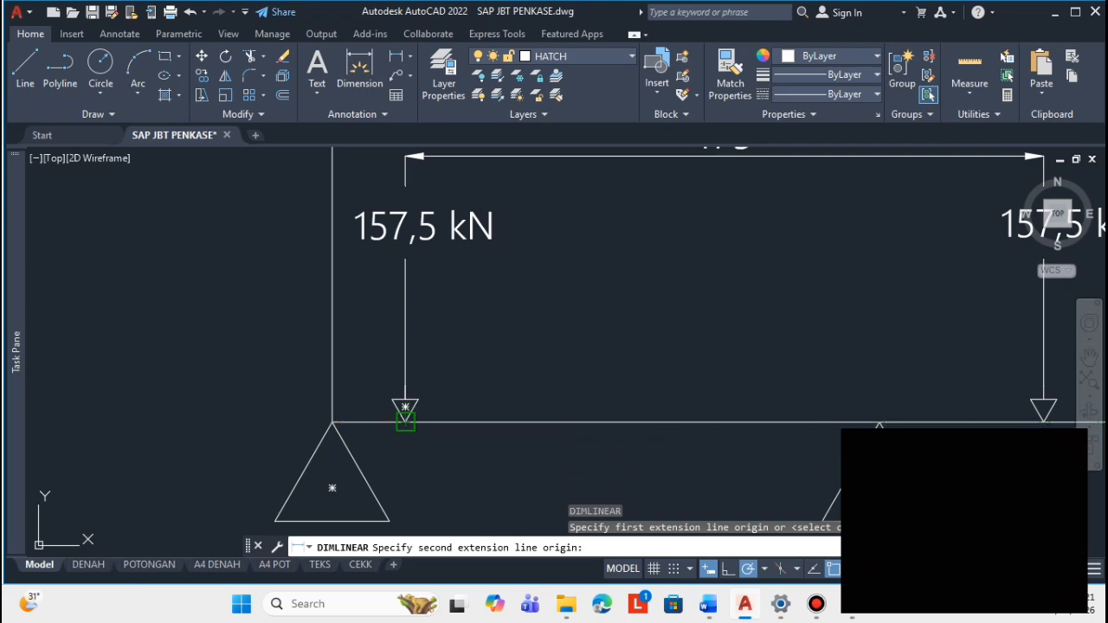
left_click(405, 419)
left_click(368, 321)
scroll(543, 251, "down", 5)
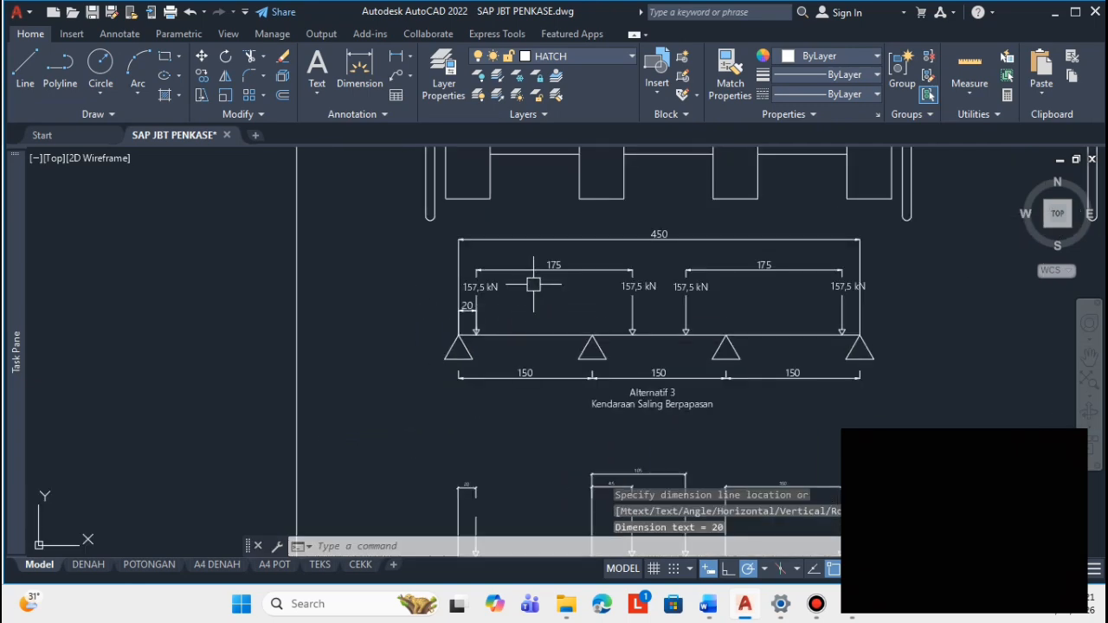
- Delete the linear dimension between the leftmost support and the first point load on the Alternatif 3 beam
scroll(527, 389, "up", 8)
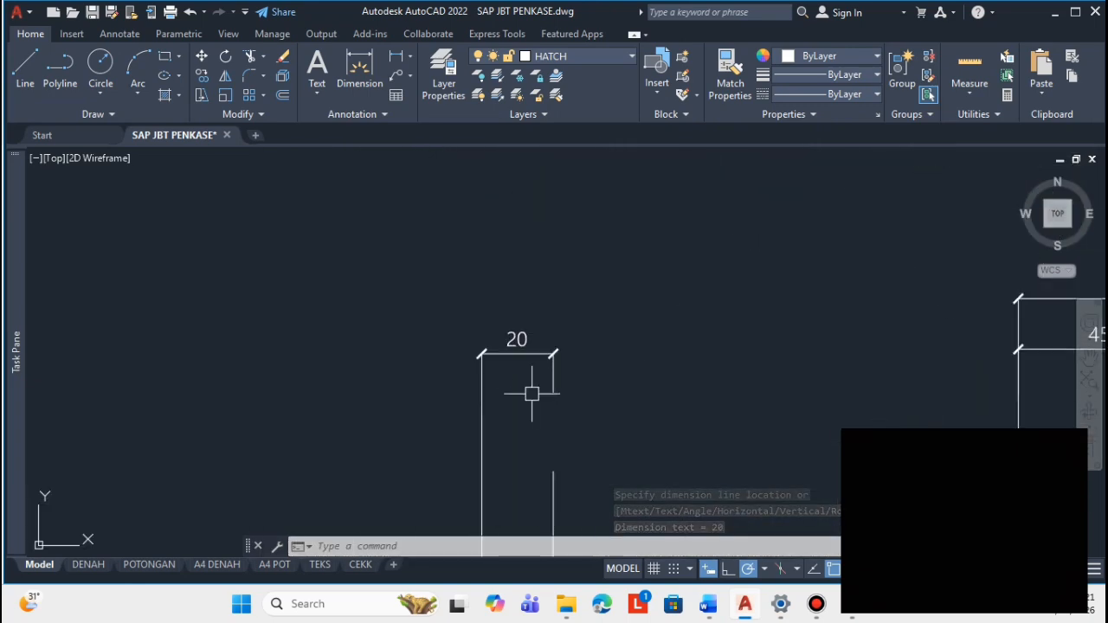
scroll(527, 251, "down", 5)
scroll(527, 322, "up", 2)
left_click(520, 322)
key("Delete")
scroll(520, 322, "down", 4)
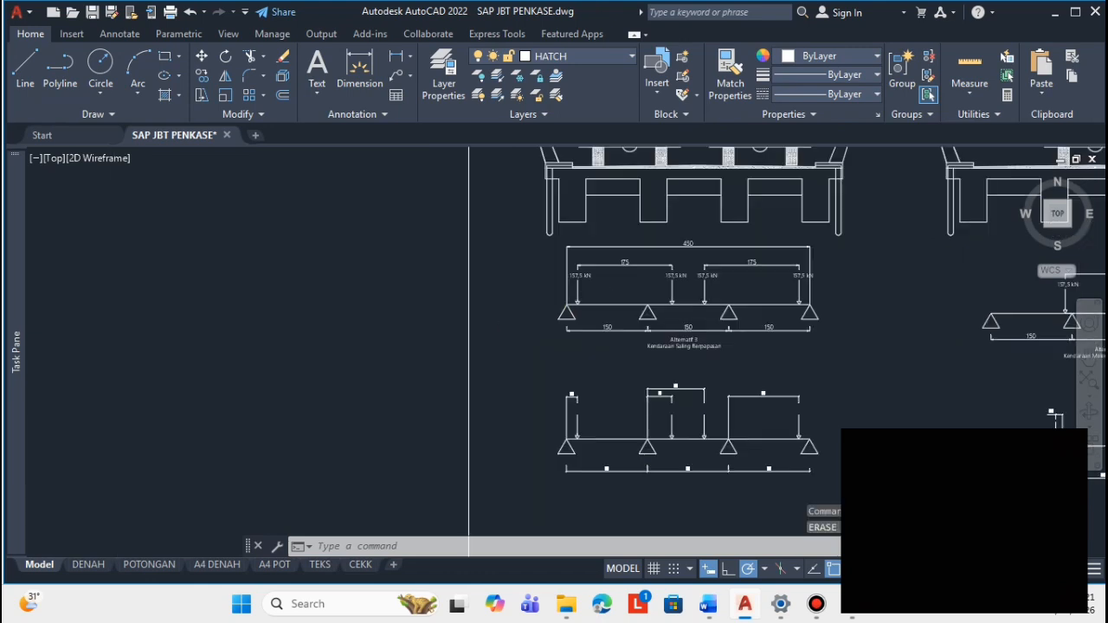
- Examine the support-to-load distances in the diagram below Alternatif 3, and switch to SAP2000
scroll(638, 376, "up", 2)
scroll(453, 436, "up", 2)
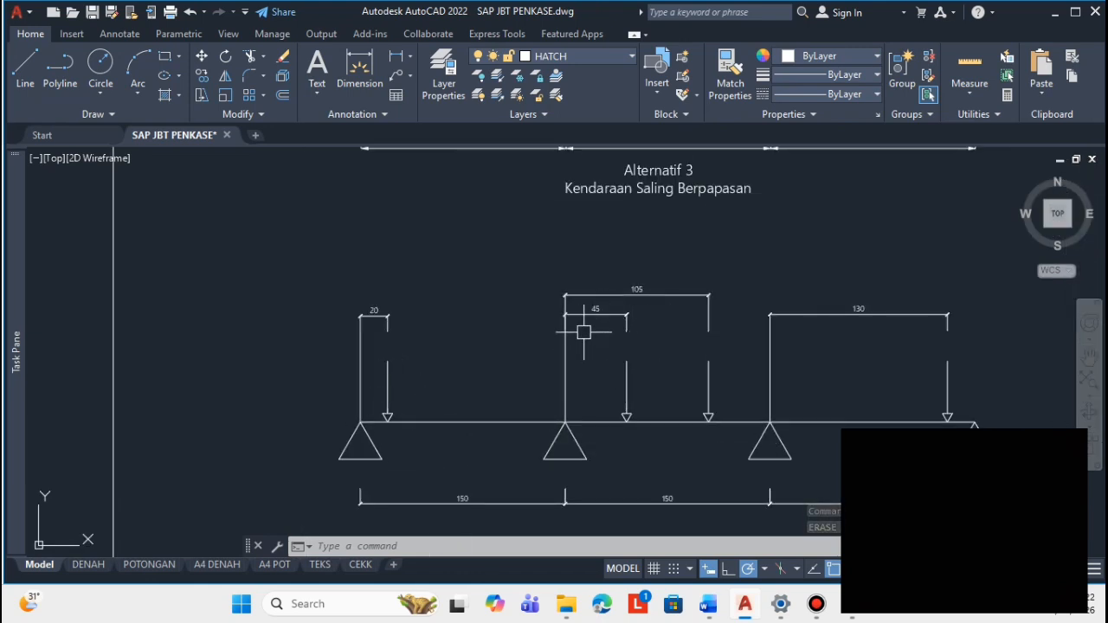
scroll(584, 326, "up", 2)
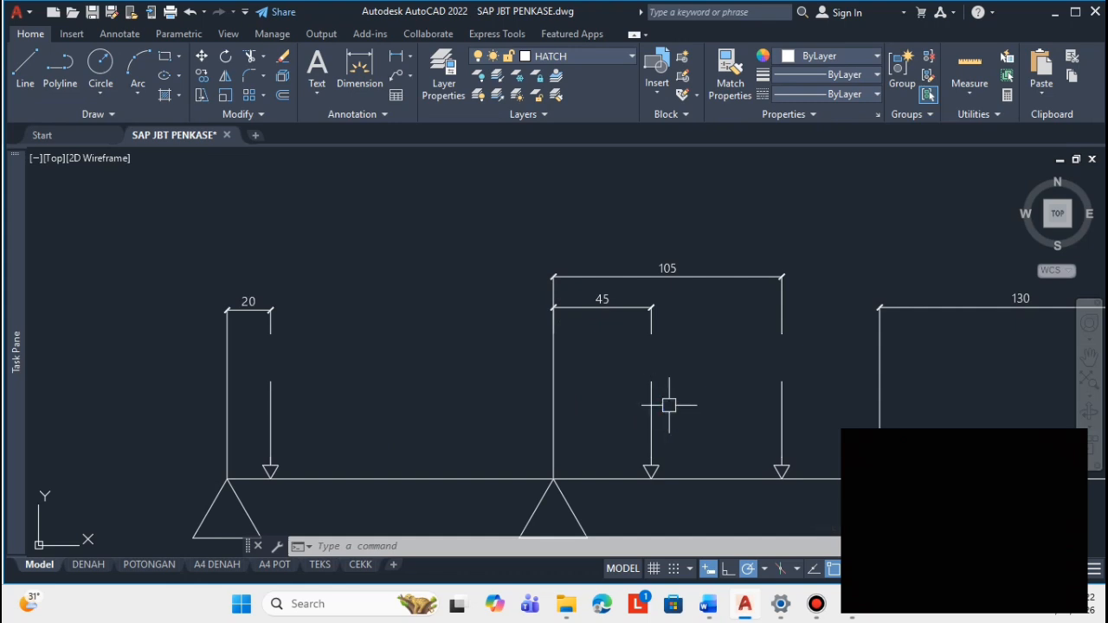
scroll(667, 403, "down", 2)
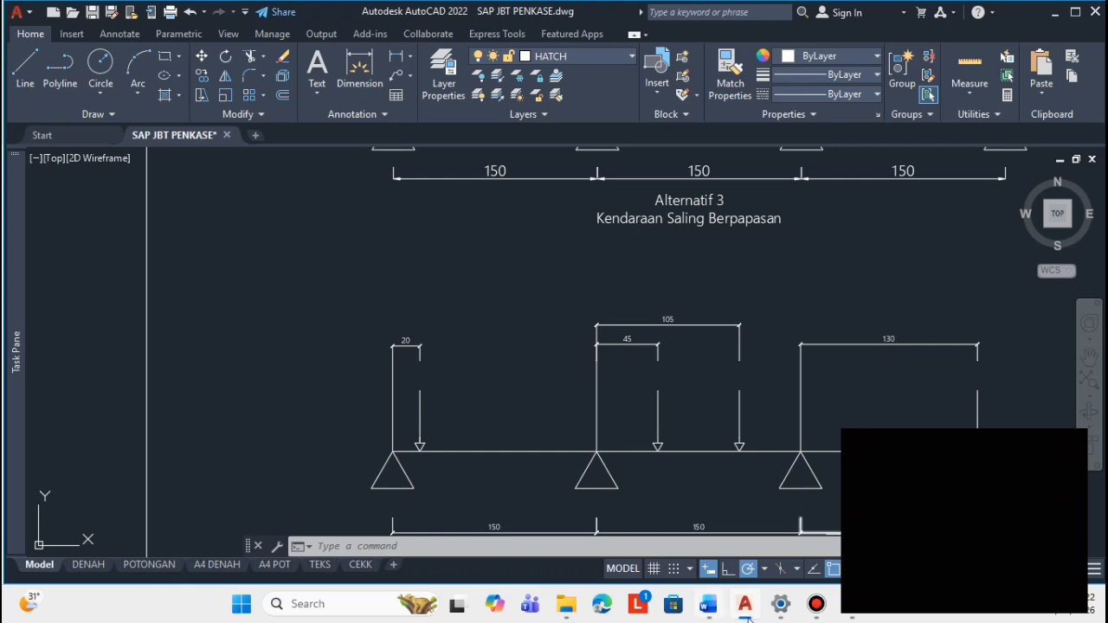
left_click(838, 486)
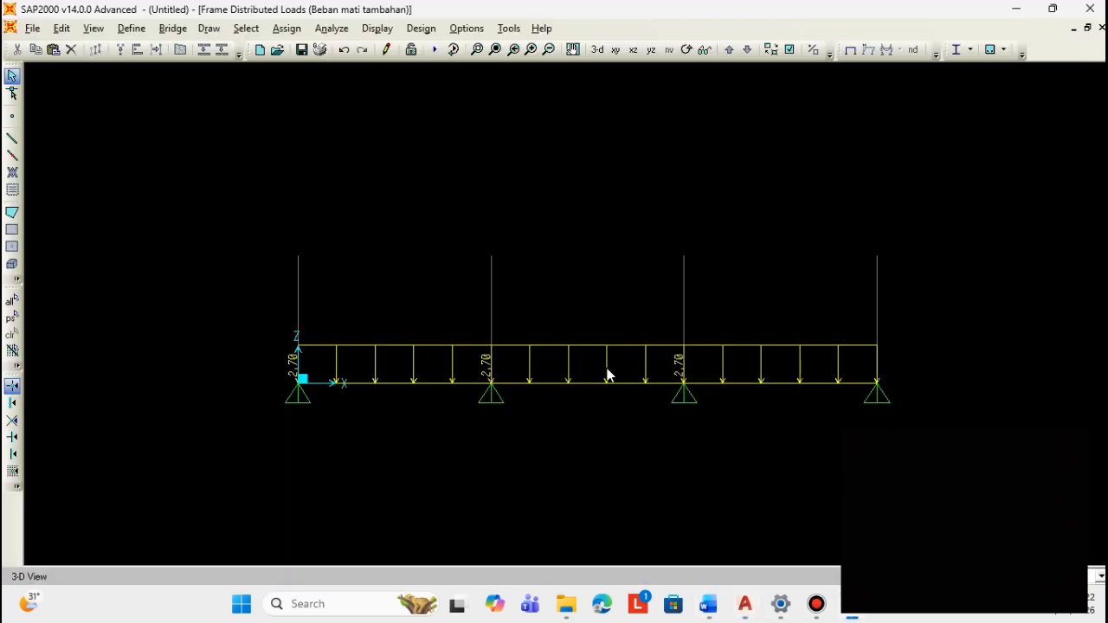
- Select the first span of the beam and open the Frame Point Loads assignment for it
left_click_drag(349, 337, 349, 337)
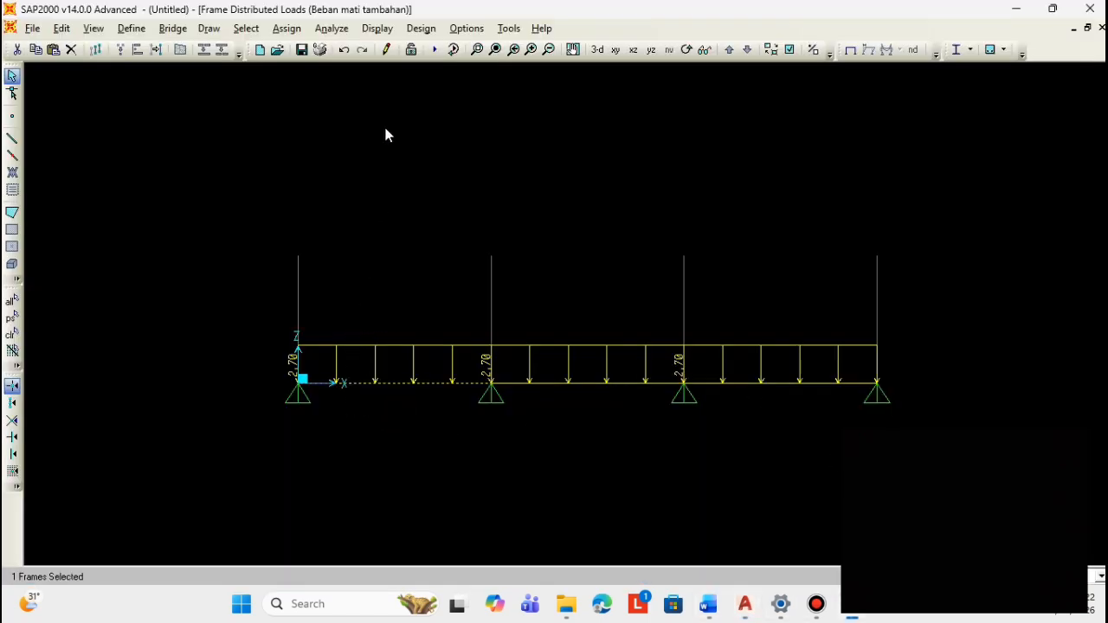
left_click(287, 29)
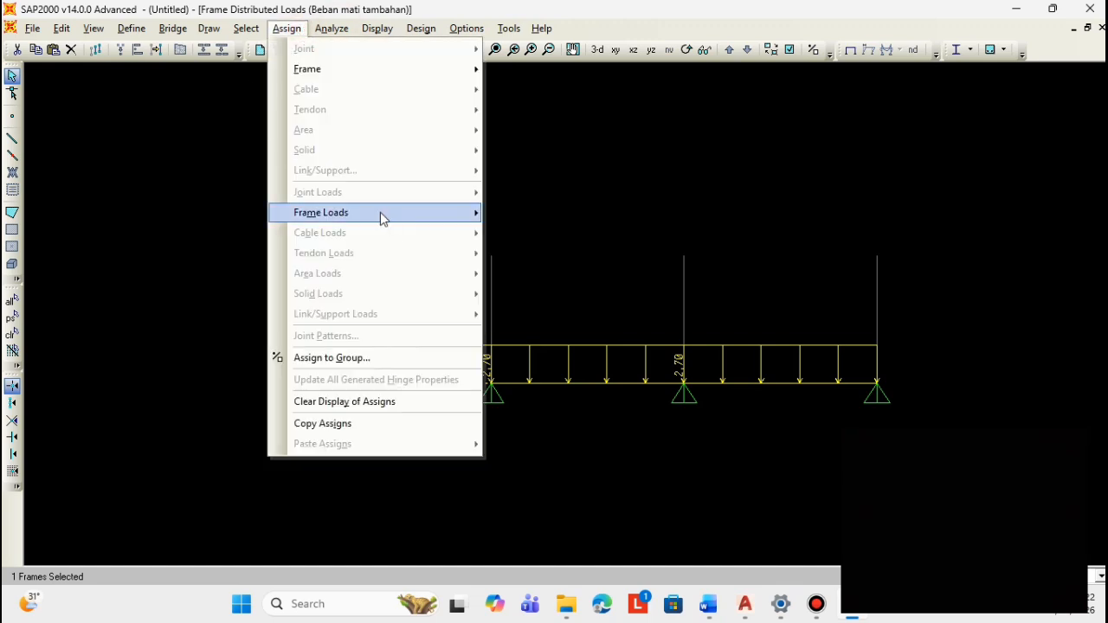
mouse_move(380, 212)
left_click(530, 239)
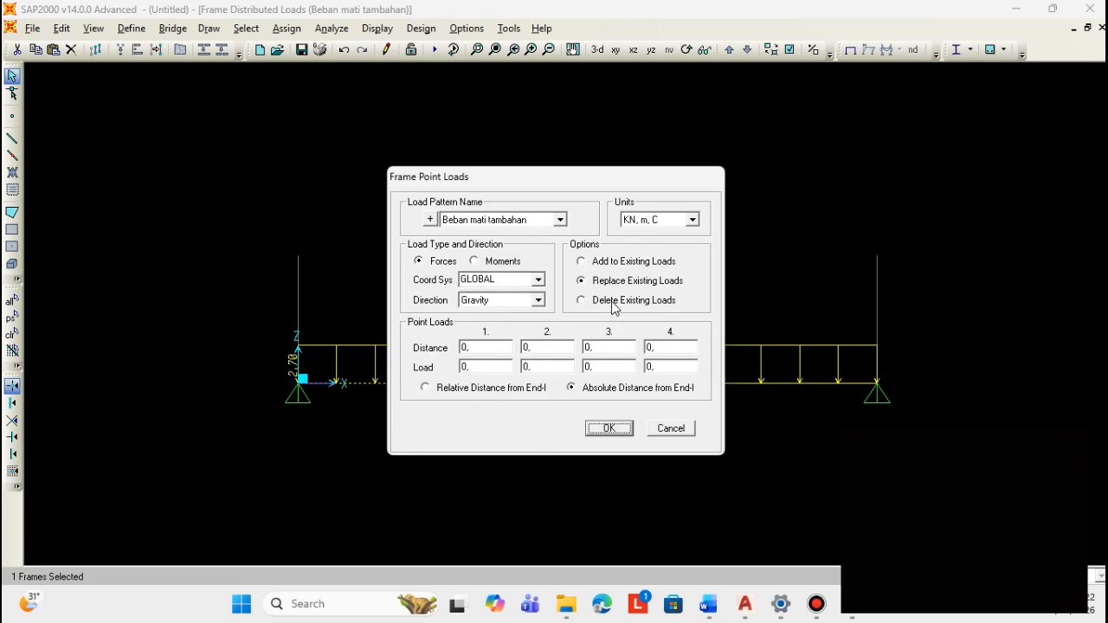
- Configure the point loads with pattern Beban truk "T", Add to Existing Loads and Absolute Distance from End-I
left_click(478, 221)
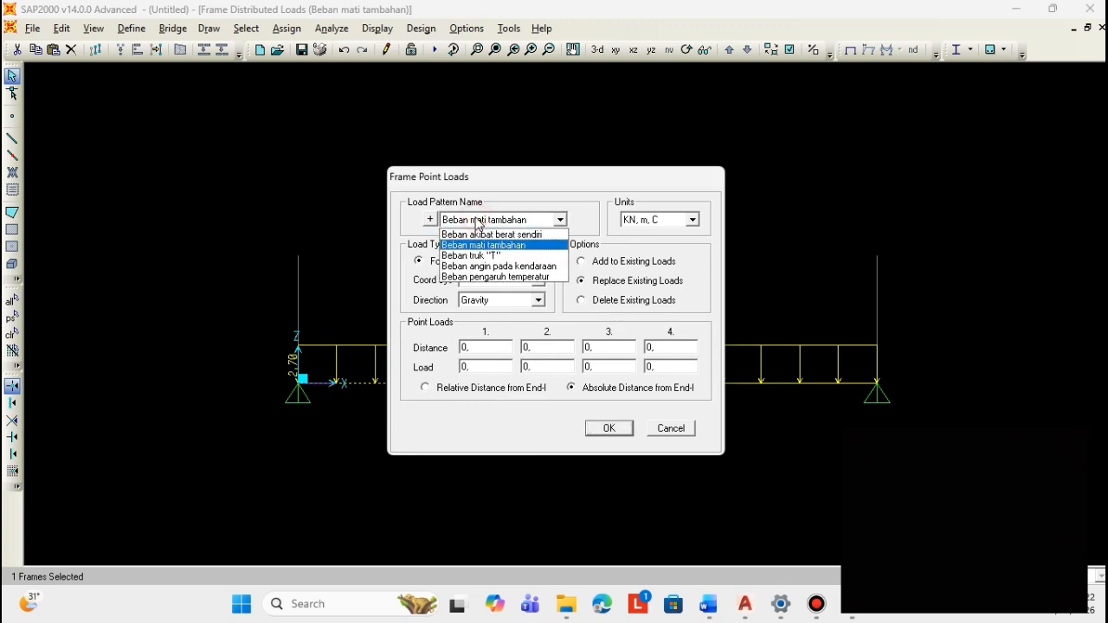
left_click(475, 255)
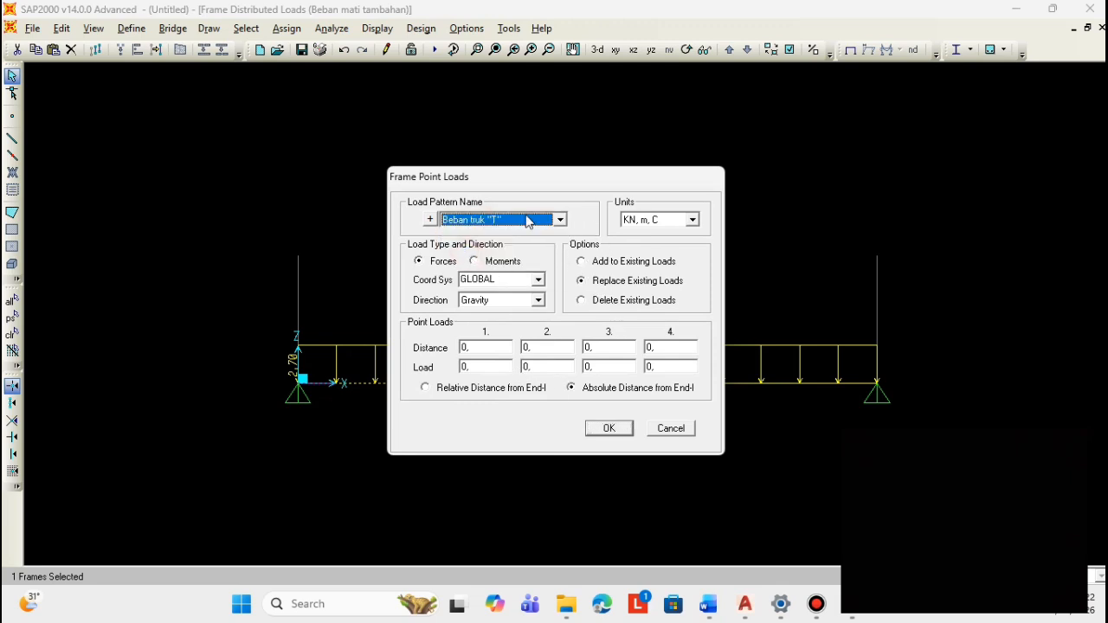
left_click(589, 264)
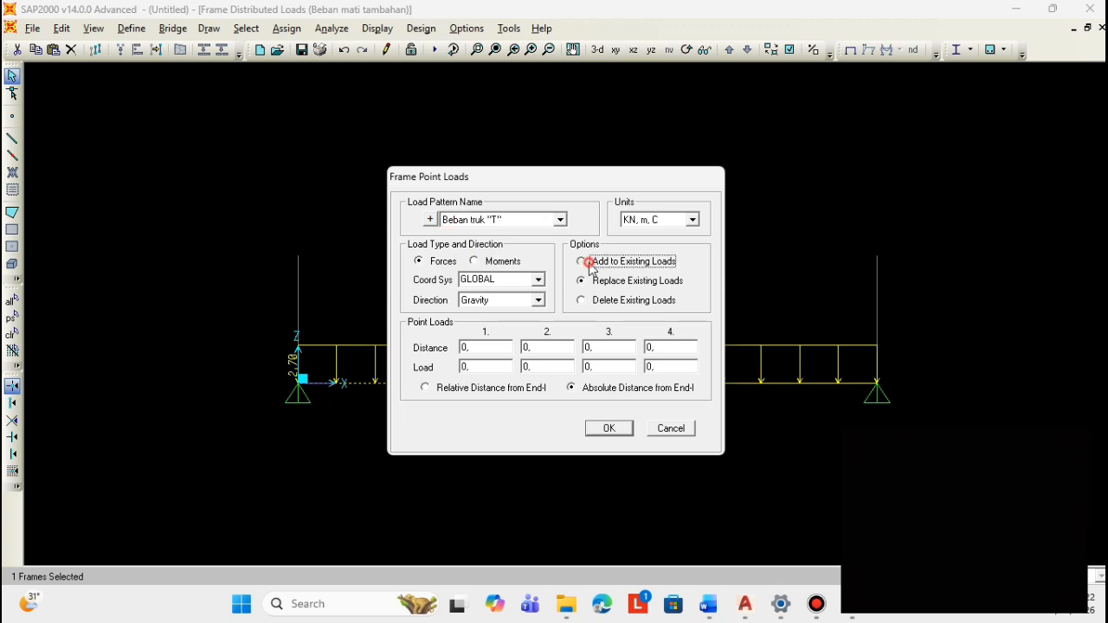
left_click(502, 388)
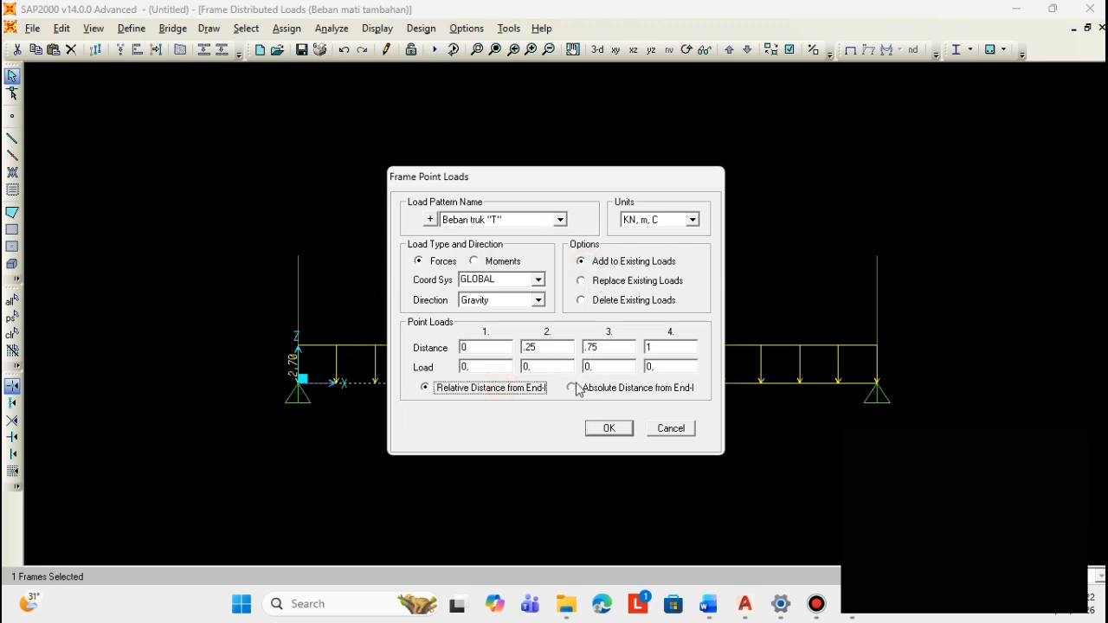
left_click(573, 388)
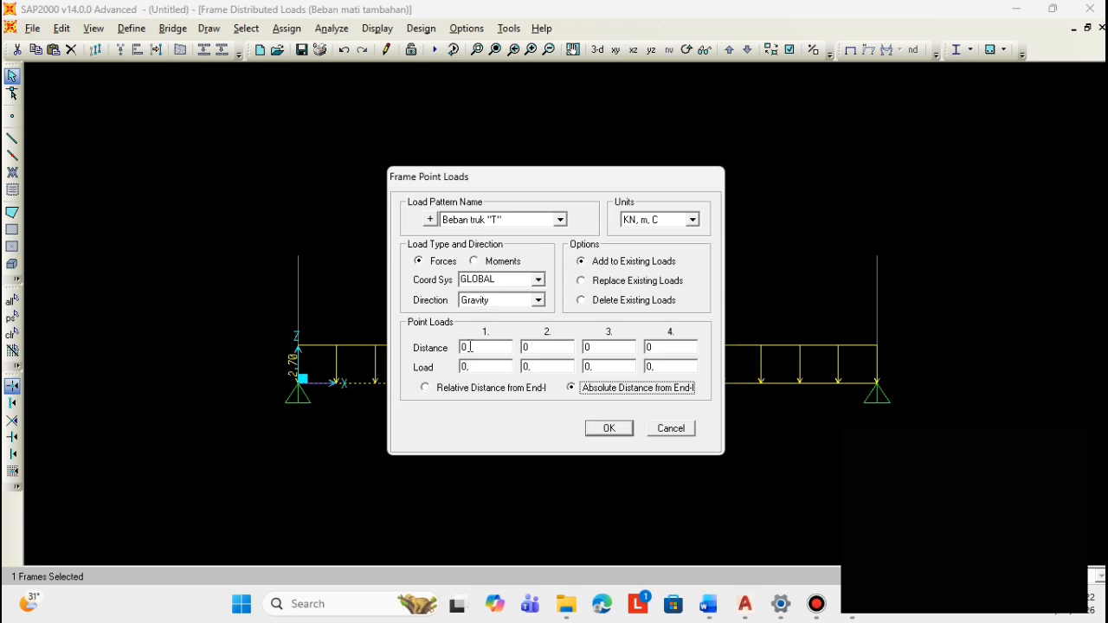
- Check the first load's offset in the AutoCAD diagram and set the first point load's distance to 0,2 in SAP2000
left_click(469, 347)
left_click(746, 603)
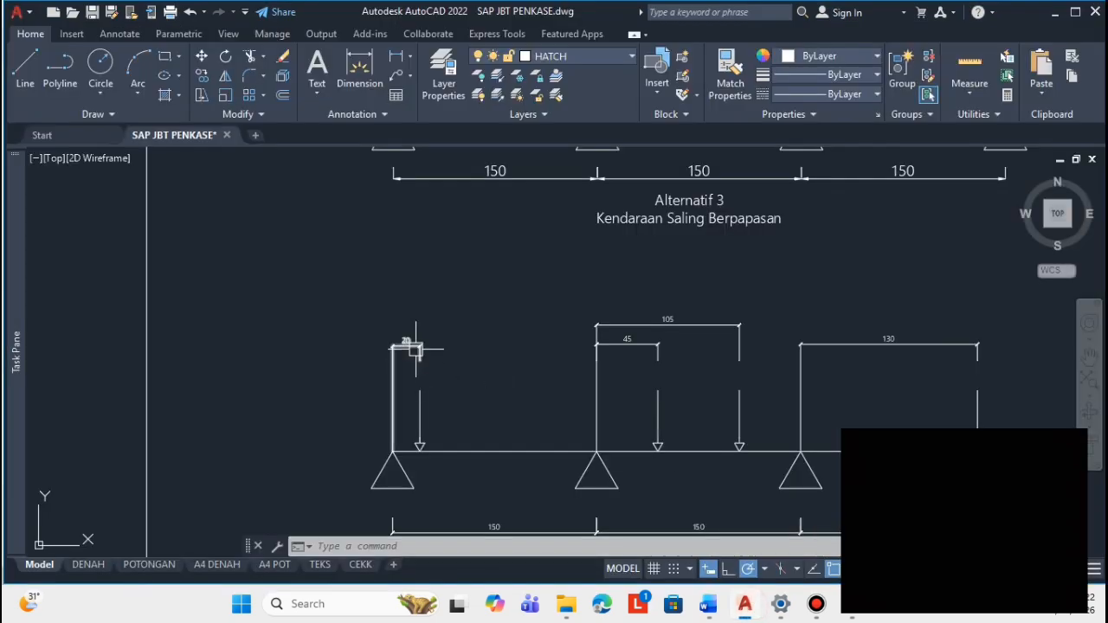
scroll(409, 340, "up", 3)
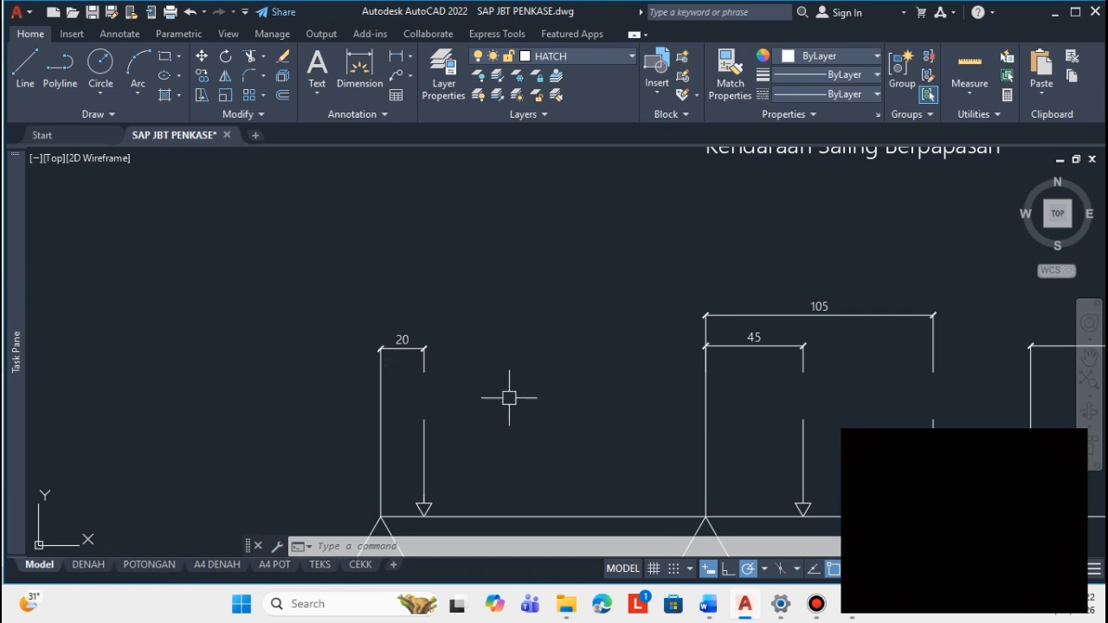
scroll(532, 394, "down", 2)
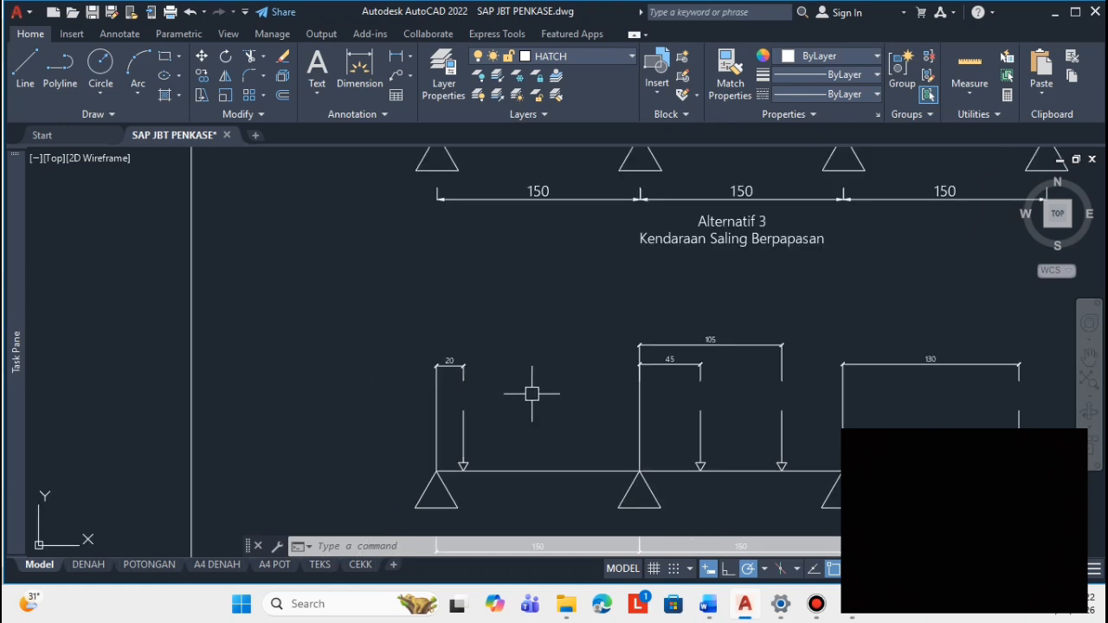
left_click(853, 603)
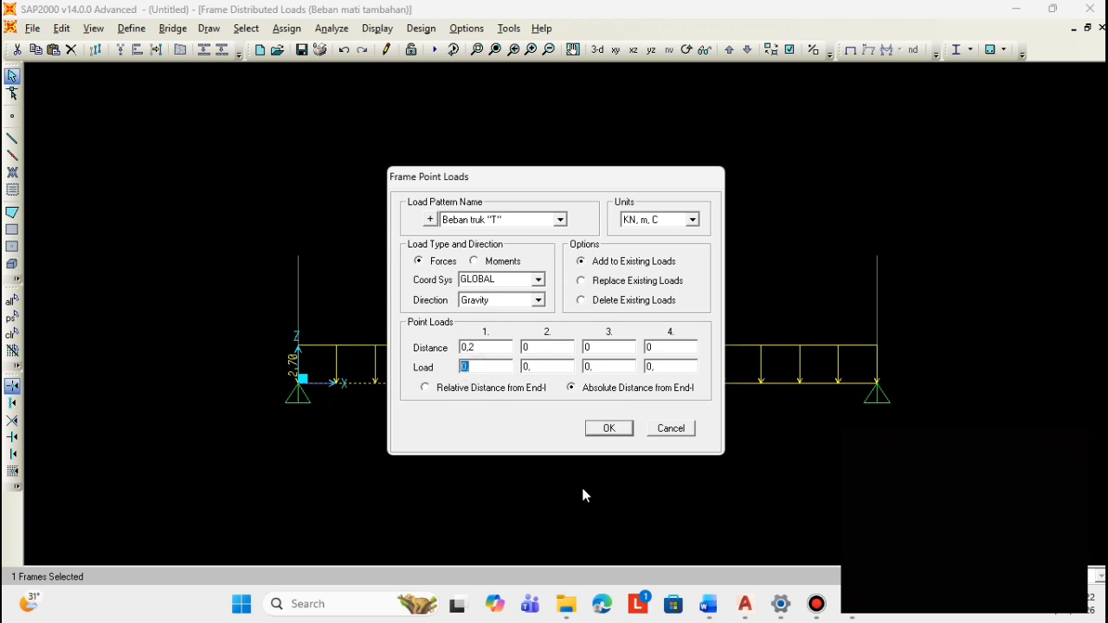
- Check the wheel load in the AutoCAD diagram and the Word calculation, and apply 157,5 kN as the first span's point load in SAP2000
mouse_move(743, 610)
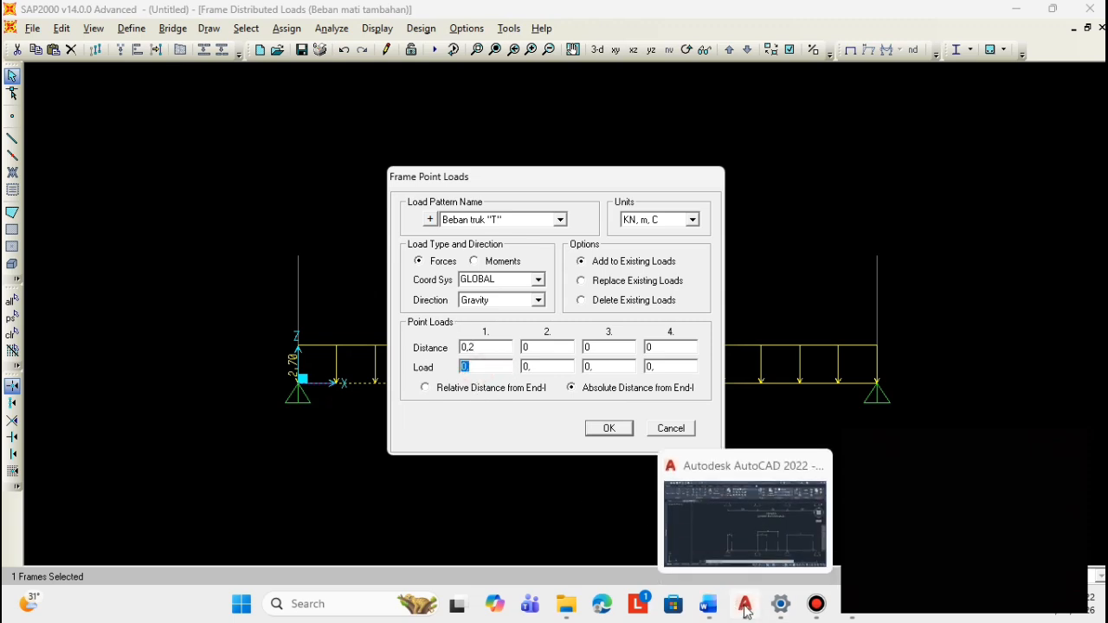
left_click(754, 525)
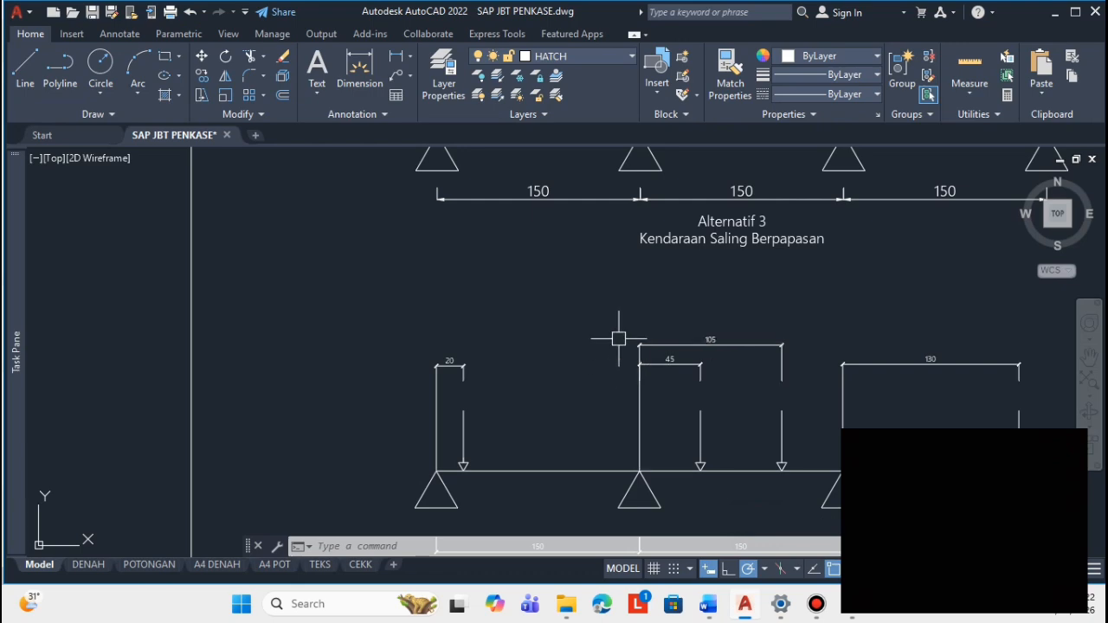
scroll(611, 341, "down", 4)
scroll(576, 221, "up", 6)
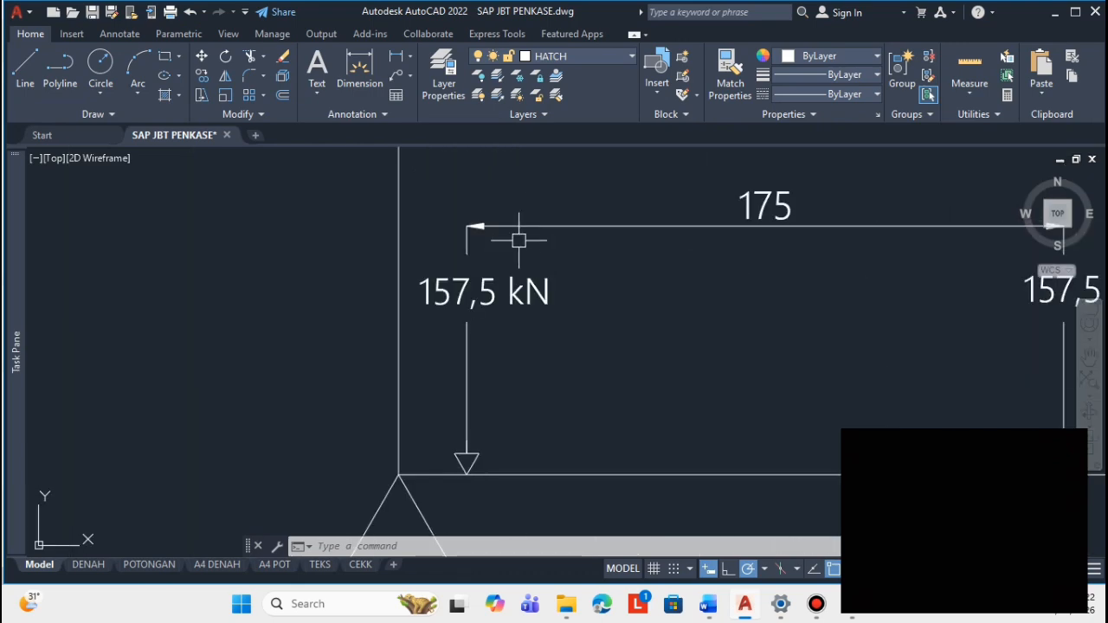
scroll(462, 297, "down", 5)
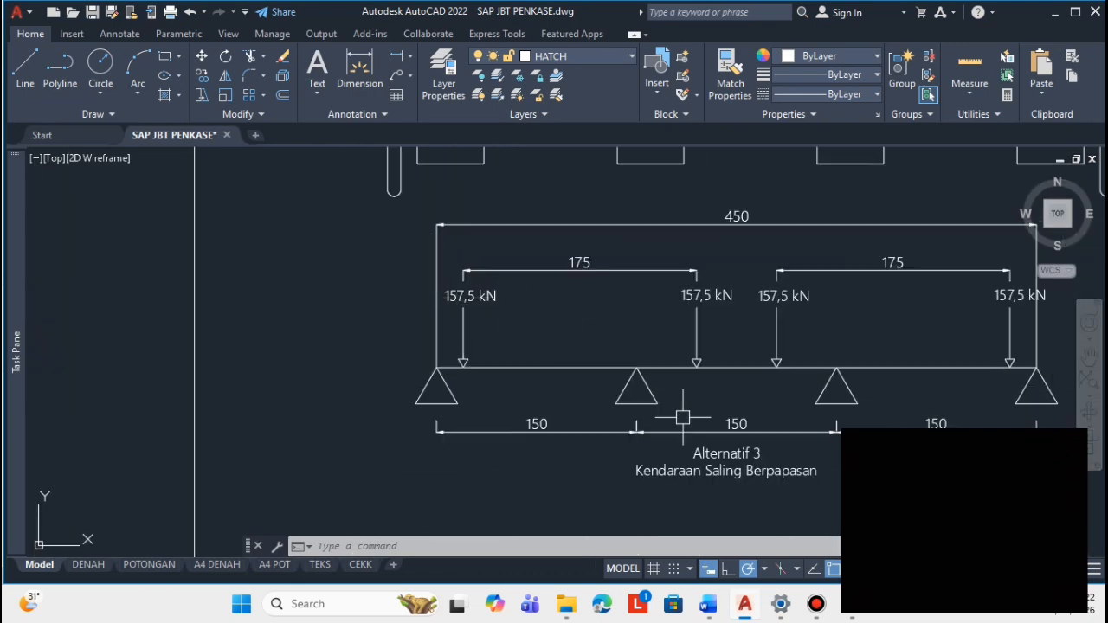
left_click(708, 611)
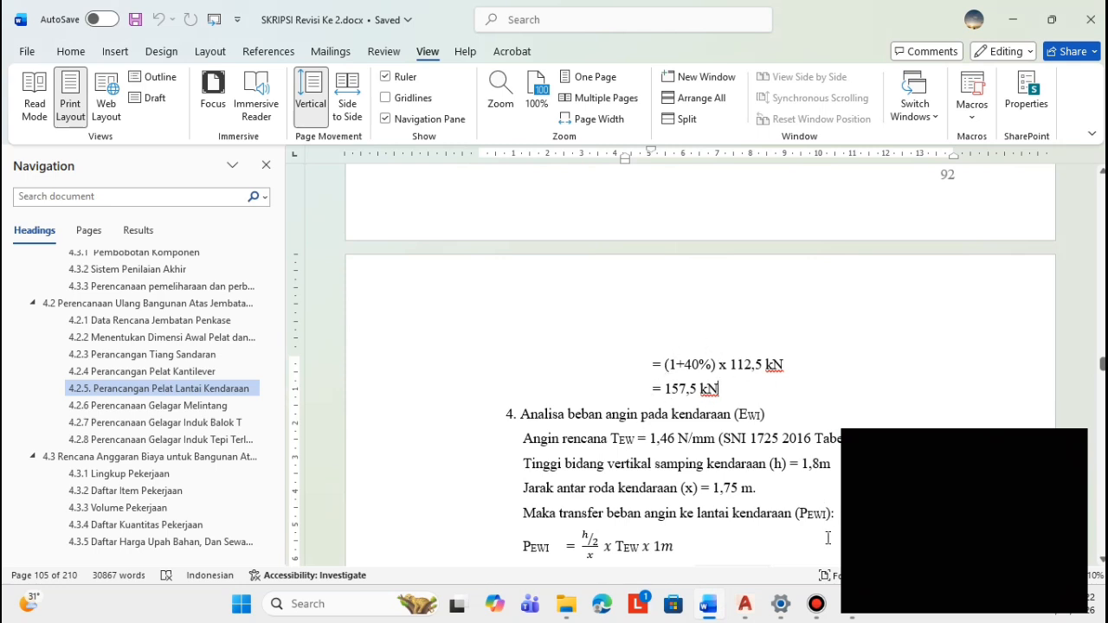
left_click(852, 614)
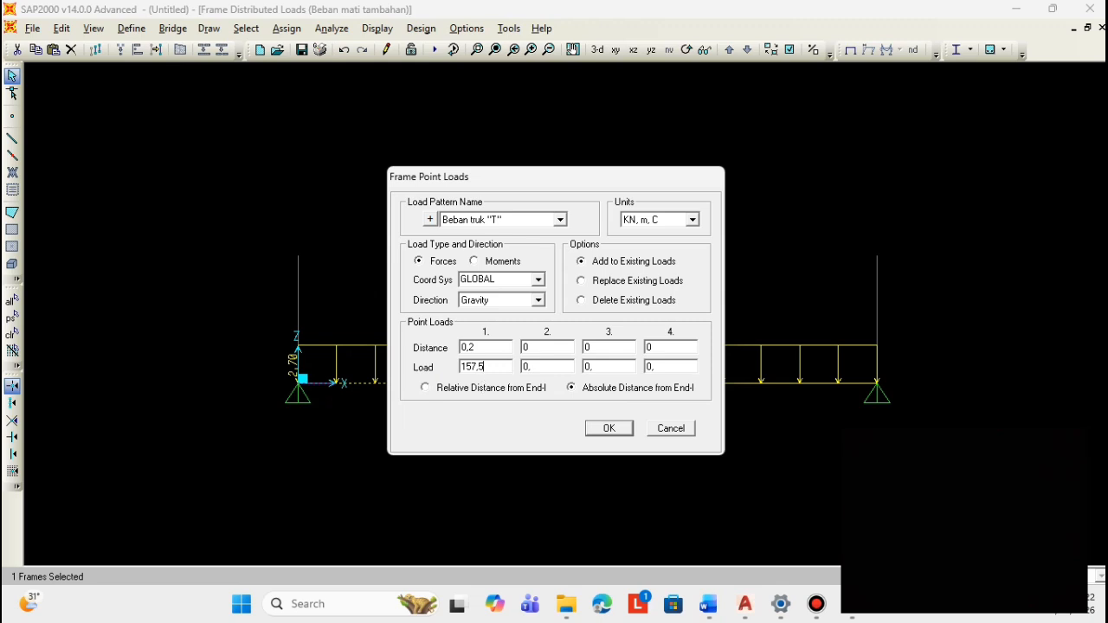
left_click(607, 429)
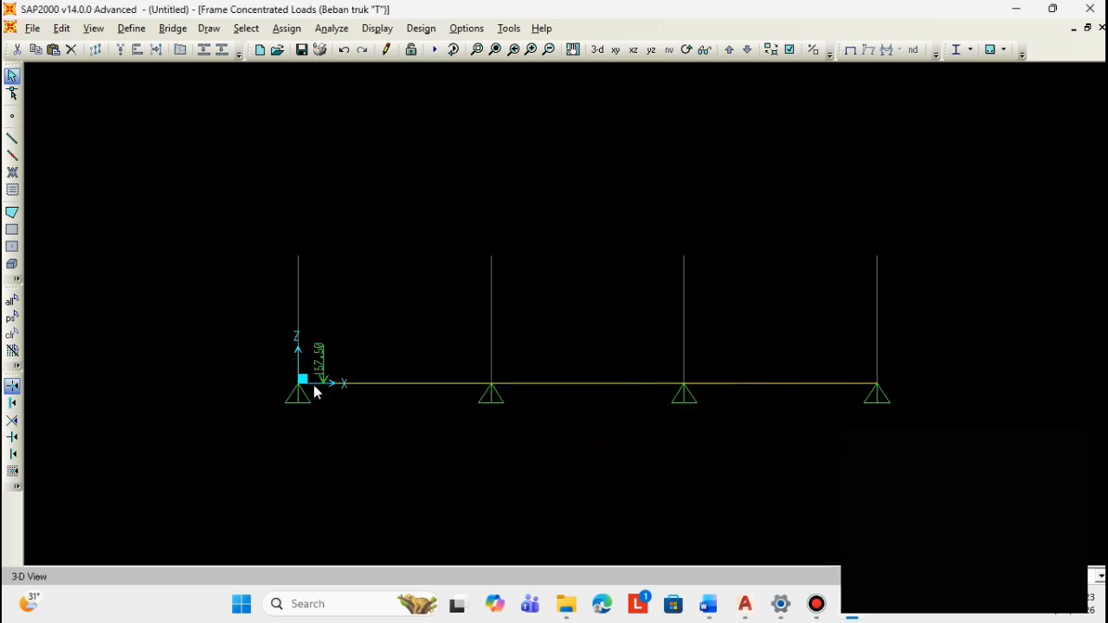
scroll(309, 381, "up", 1)
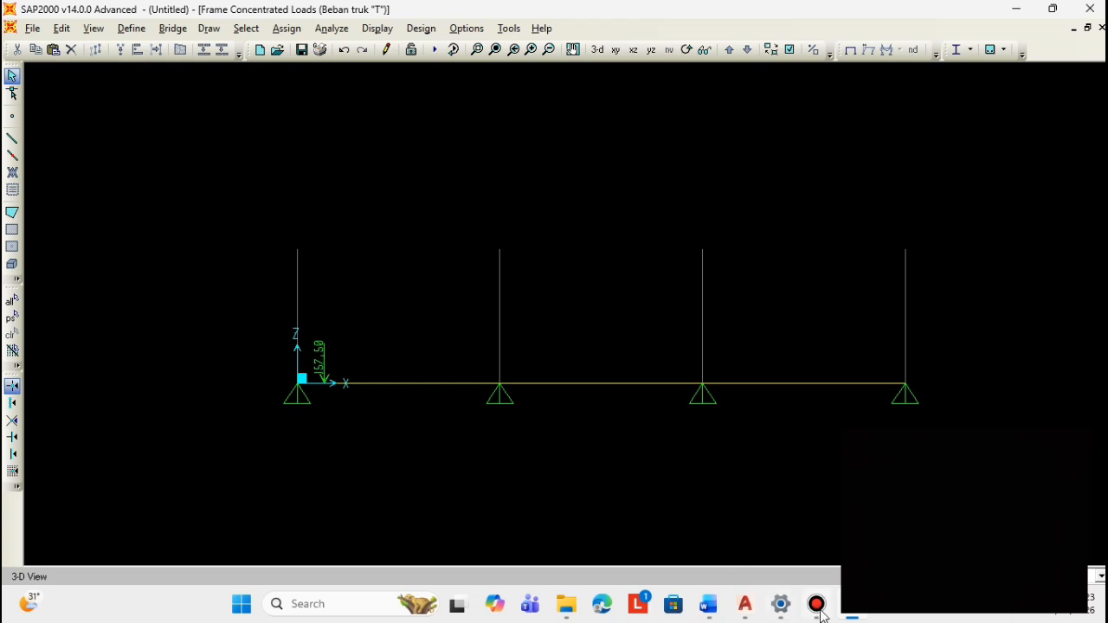
- Examine the wheel load positions on the middle span in the Alternatif 3 diagrams in AutoCAD, and return to SAP2000
left_click(744, 603)
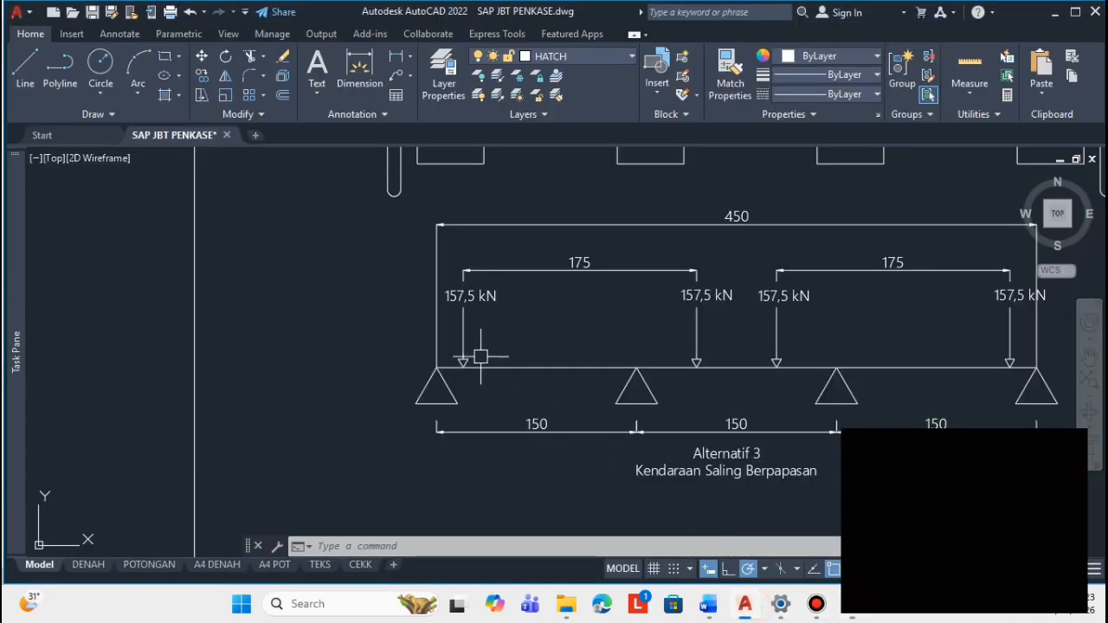
scroll(479, 342, "up", 4)
scroll(467, 334, "down", 4)
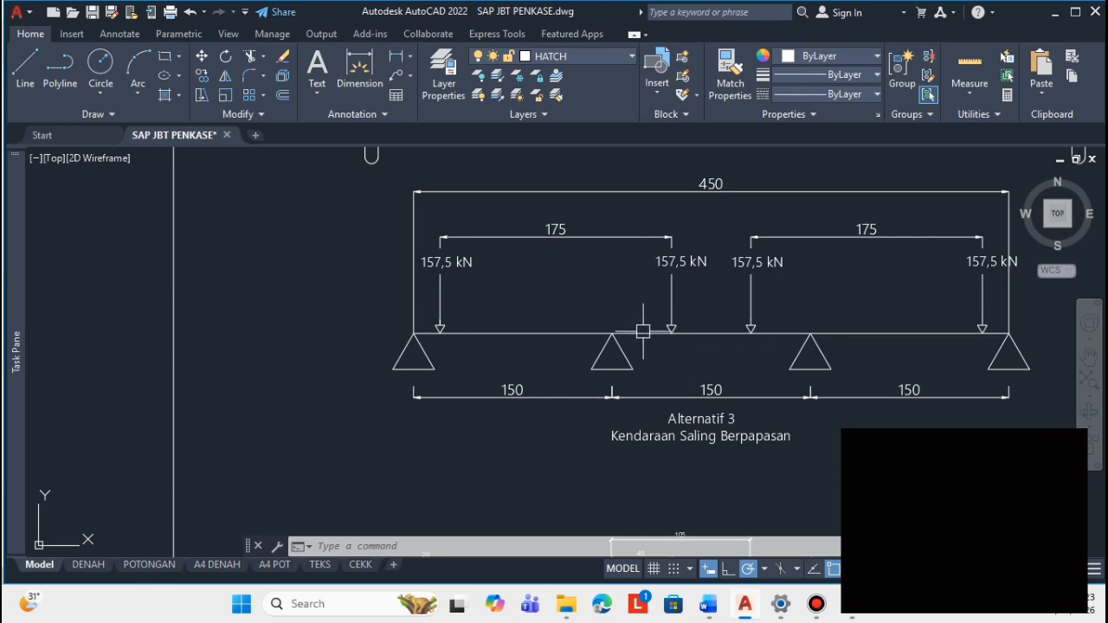
mouse_move(852, 615)
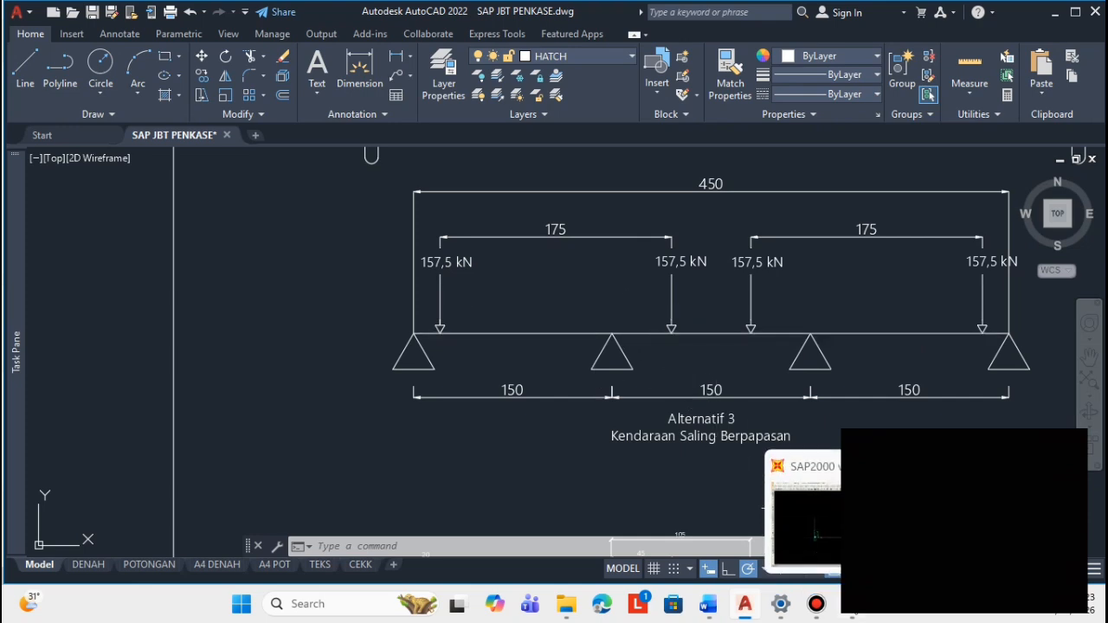
left_click(852, 616)
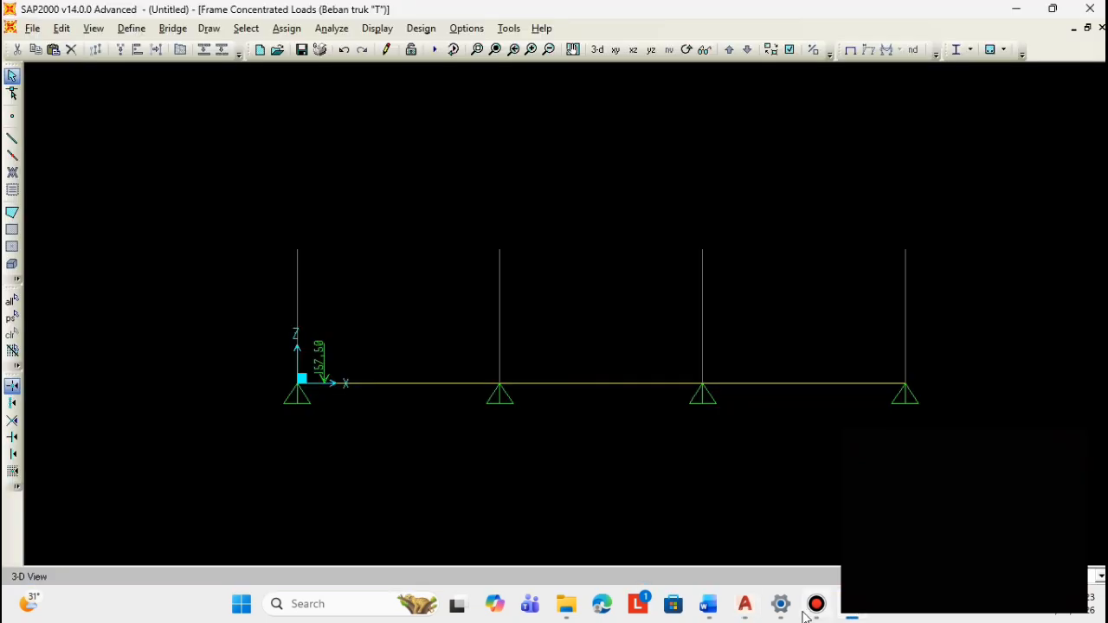
left_click(746, 604)
scroll(620, 233, "up", 2)
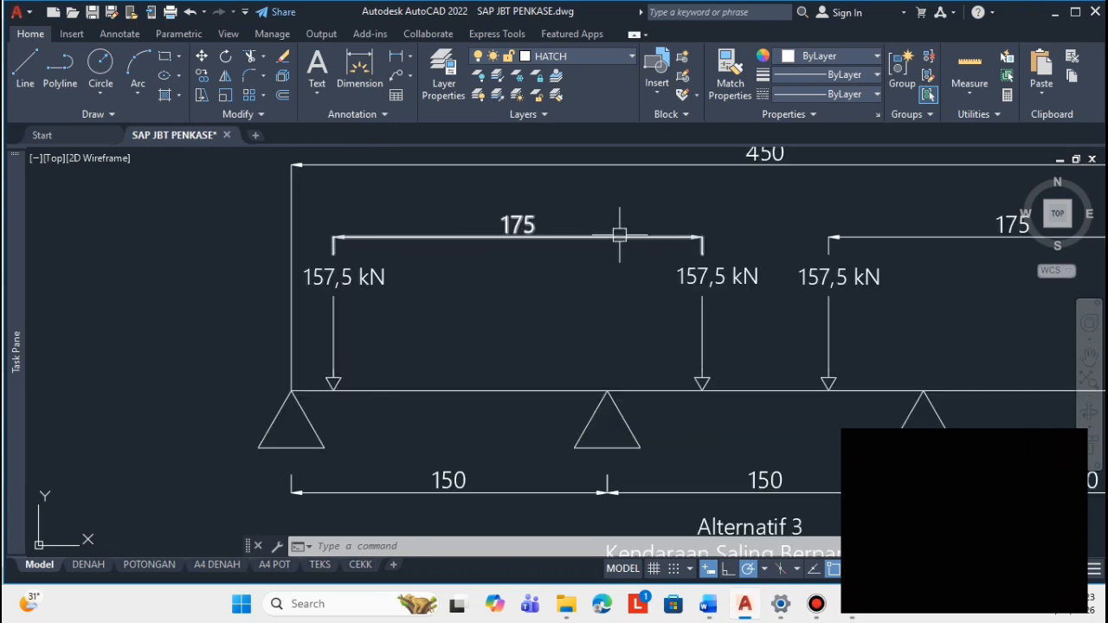
scroll(634, 234, "down", 2)
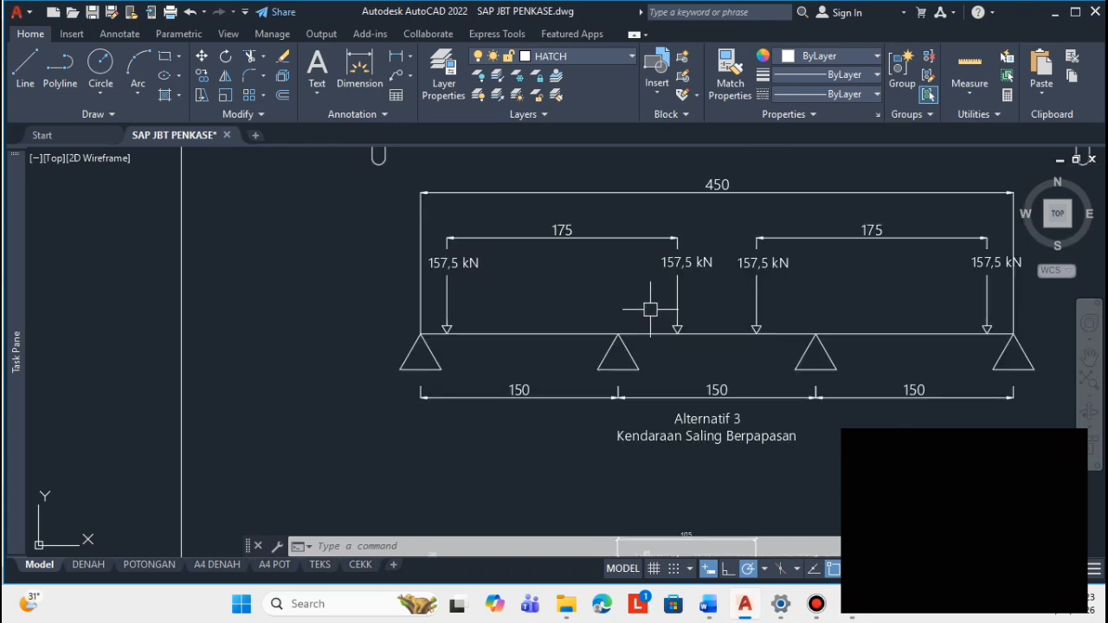
scroll(654, 314, "up", 2)
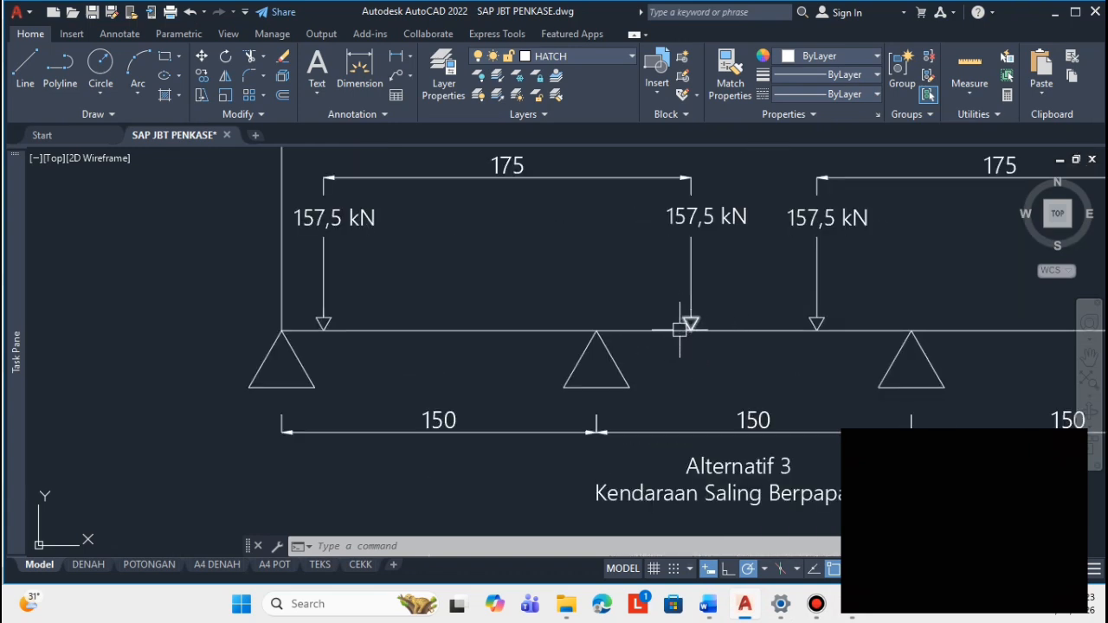
scroll(680, 329, "down", 3)
scroll(687, 502, "up", 2)
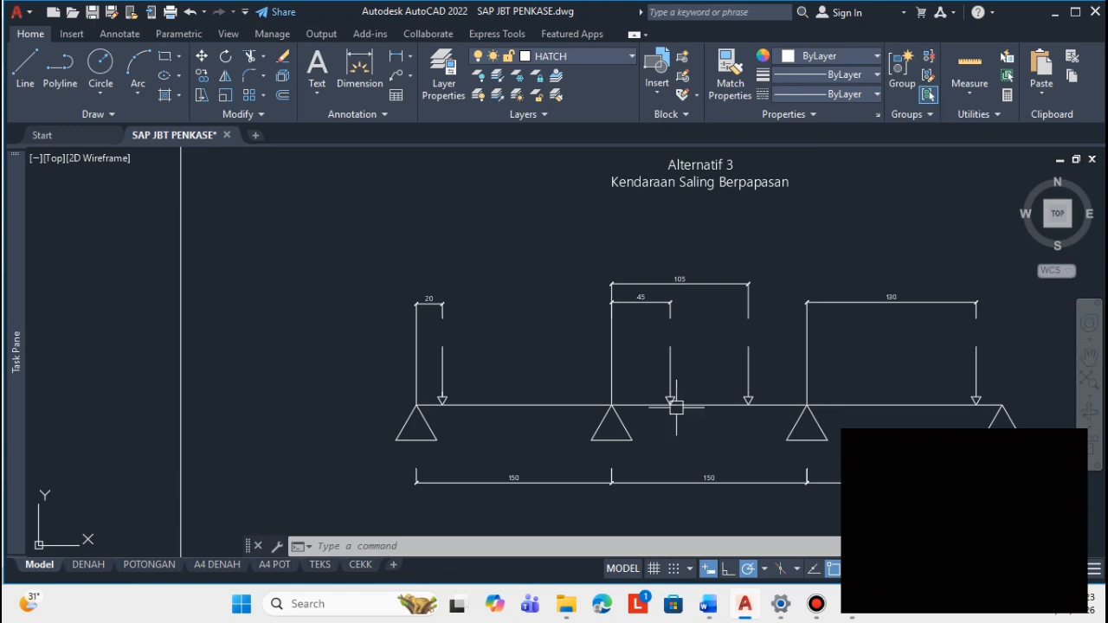
scroll(655, 361, "up", 2)
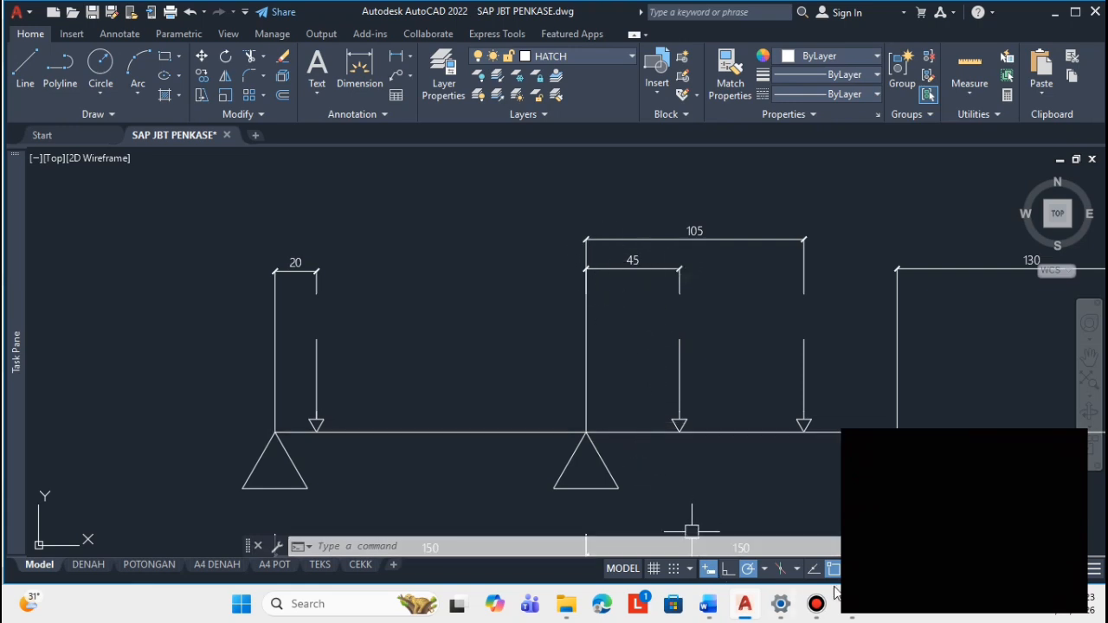
left_click(857, 613)
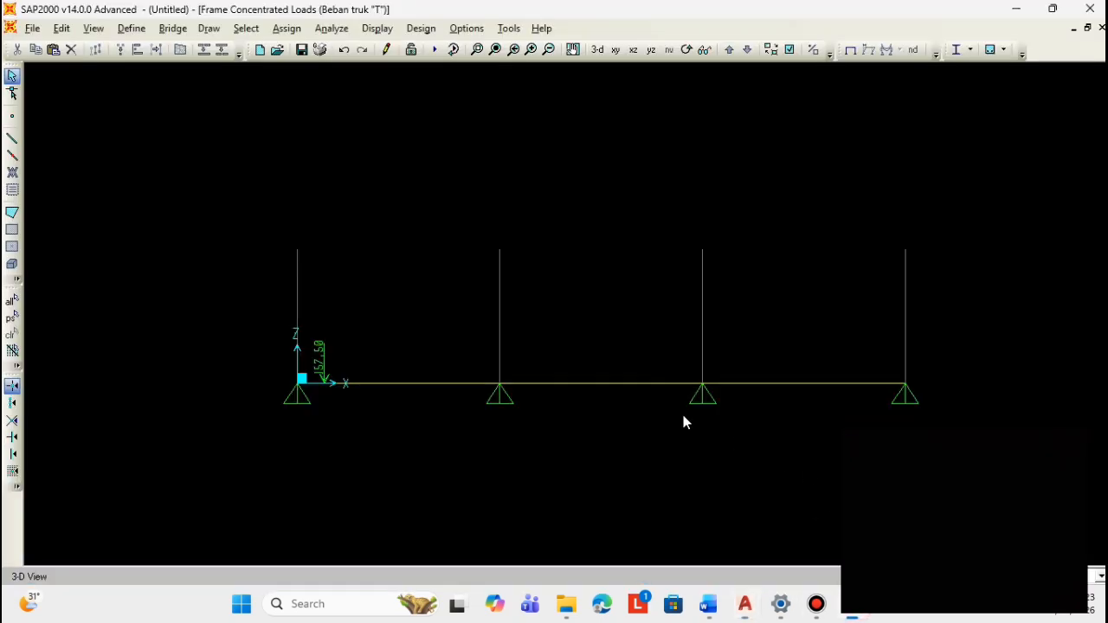
- Open the Frame Point Loads assignment for the middle span and set its first point load's distance to 0,45
left_click_drag(535, 337, 538, 334)
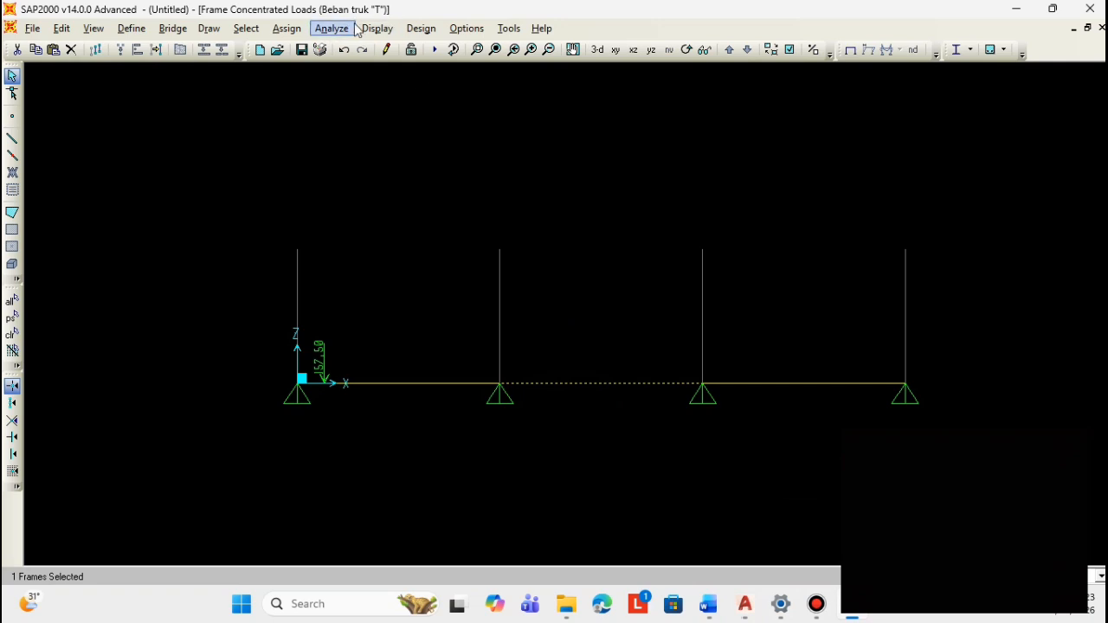
left_click(286, 29)
left_click(331, 28)
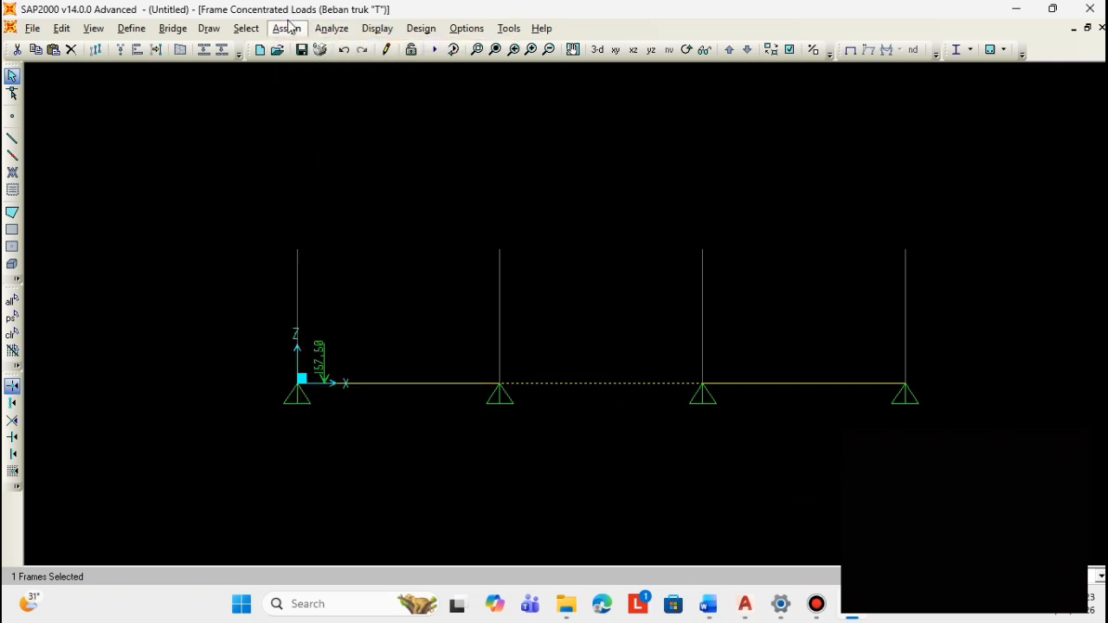
left_click(290, 31)
mouse_move(353, 215)
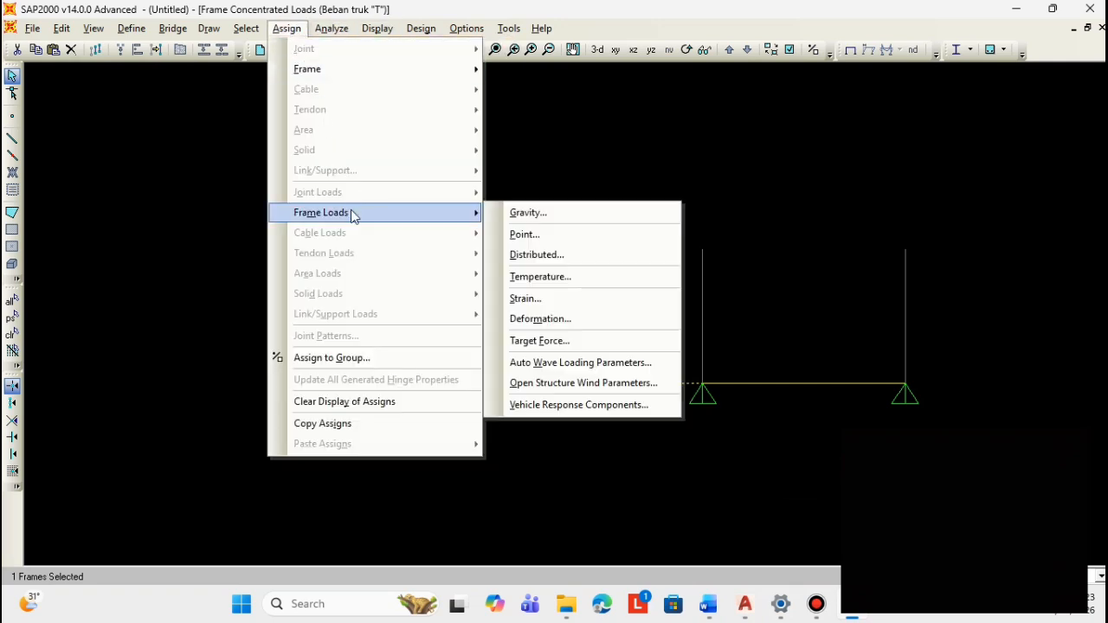
left_click(536, 238)
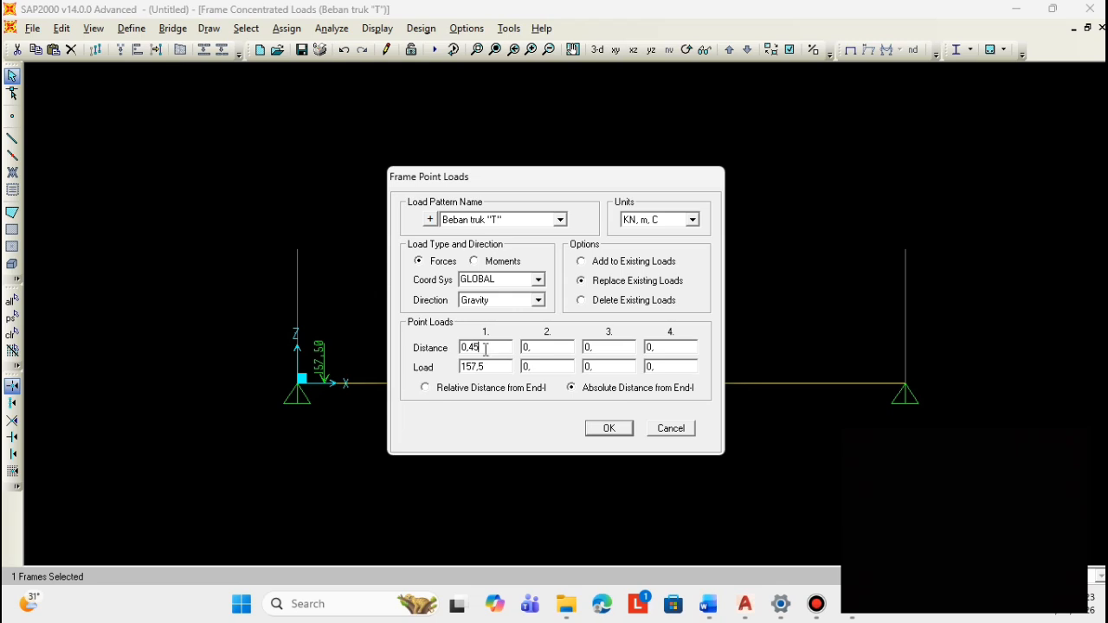
- Check the middle span's second load offset in AutoCAD, and apply that point load in SAP2000 with distance 1,05 and load 157,5
left_click(746, 606)
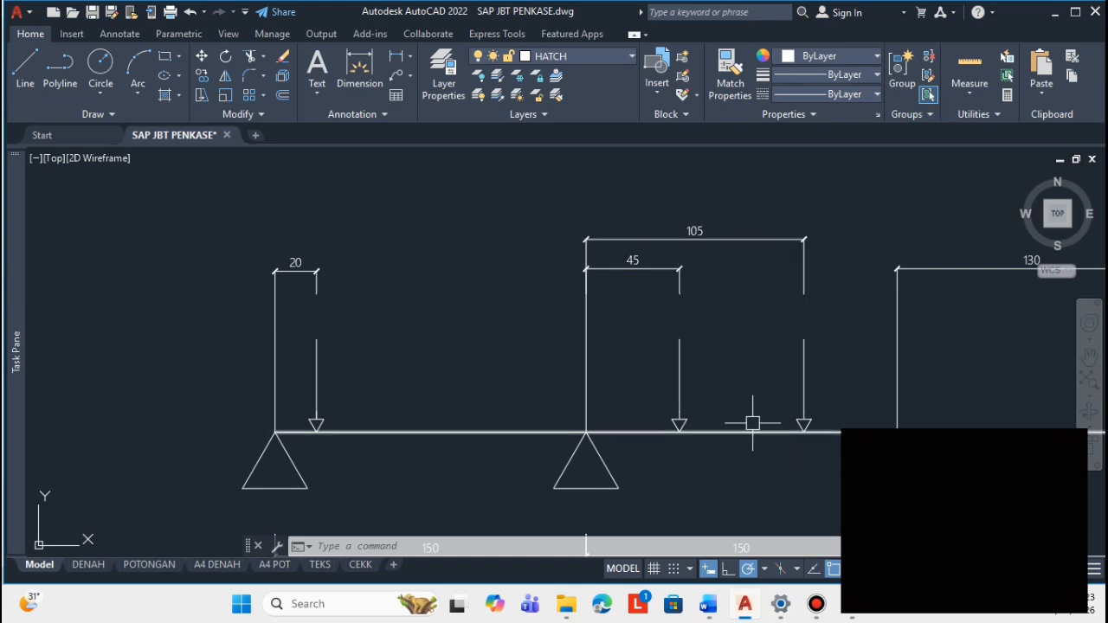
left_click(852, 616)
double_click(535, 351)
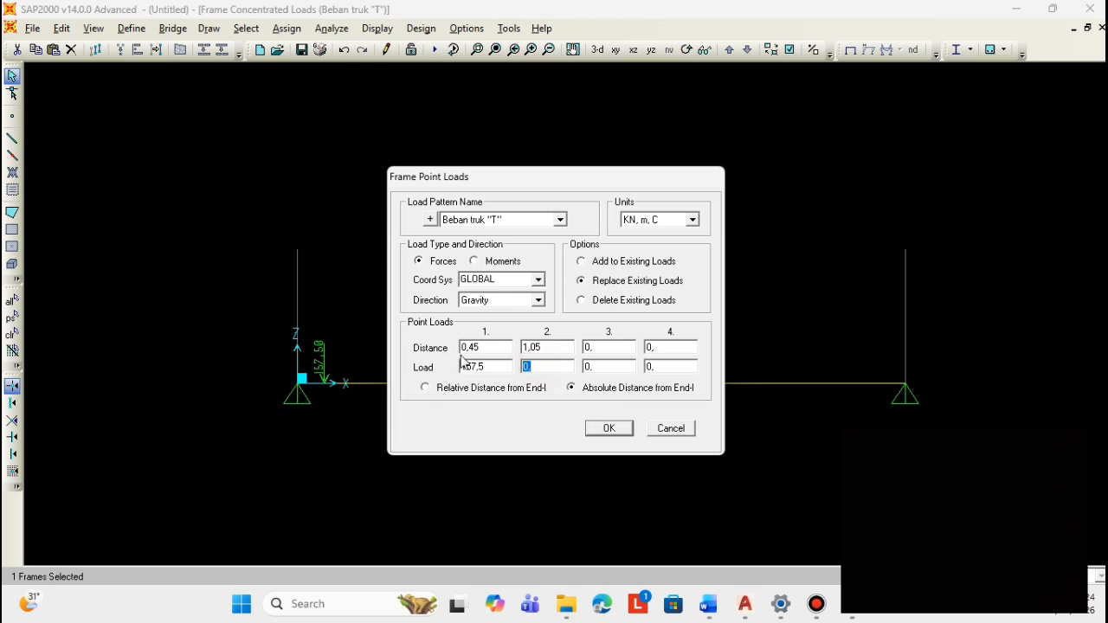
left_click(505, 368)
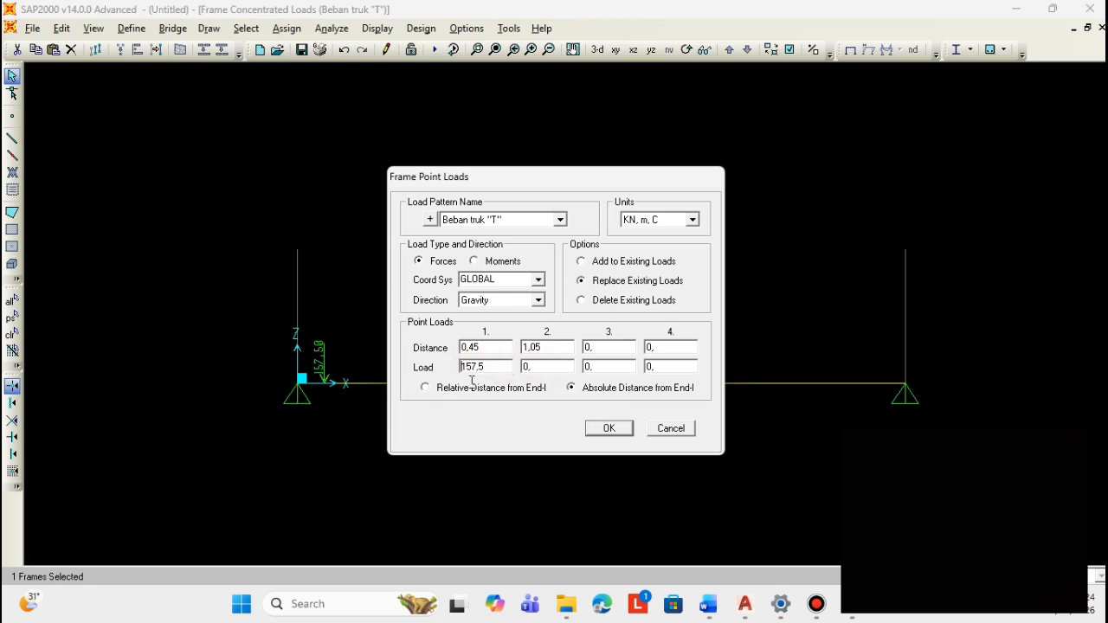
double_click(554, 372)
left_click(612, 433)
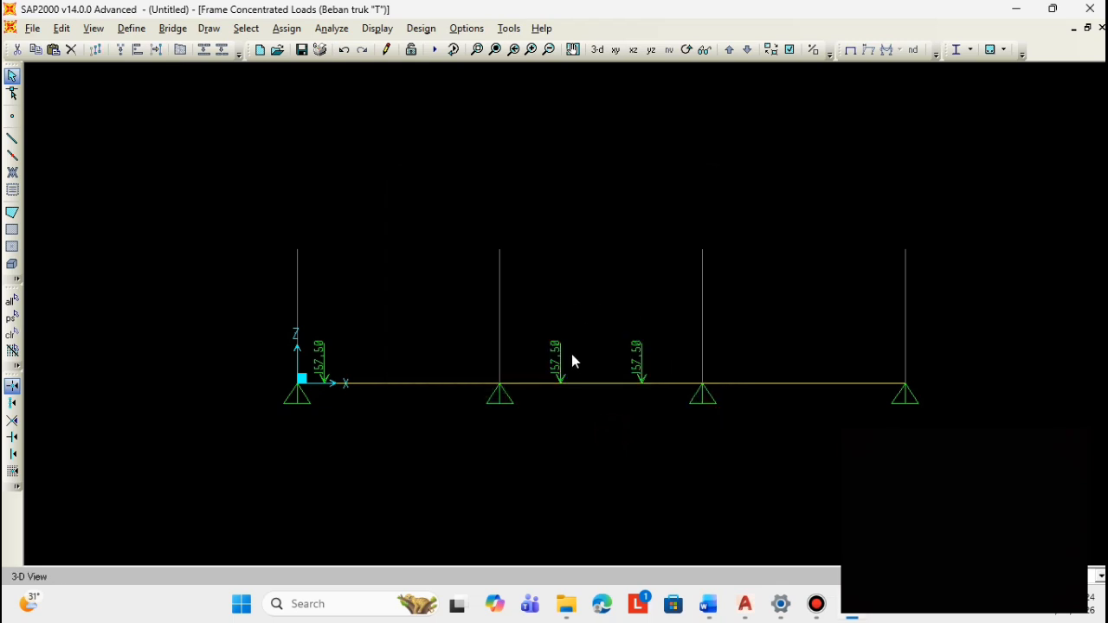
scroll(649, 375, "up", 1)
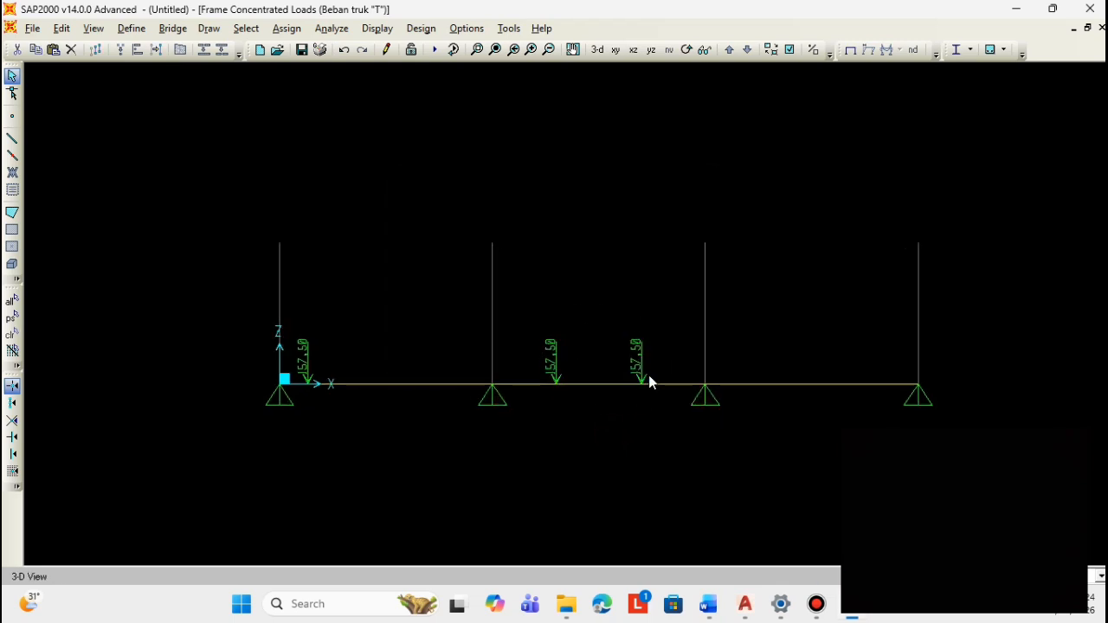
scroll(631, 367, "down", 1)
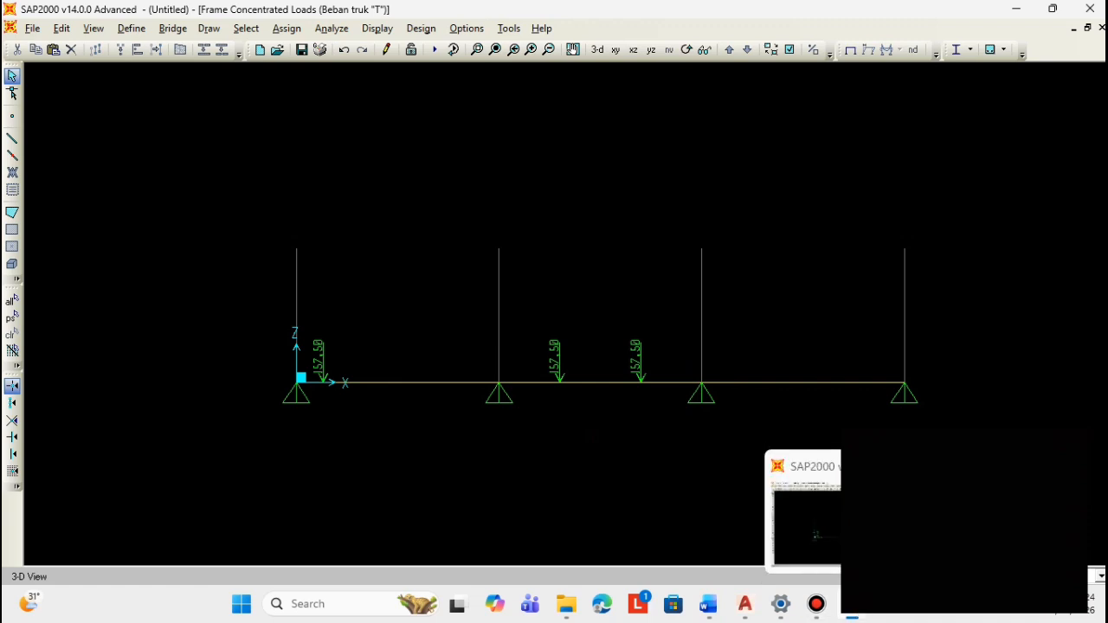
- Switch to AutoCAD and examine the third span's support-to-load distance in the diagram below Alternatif 3
left_click(745, 605)
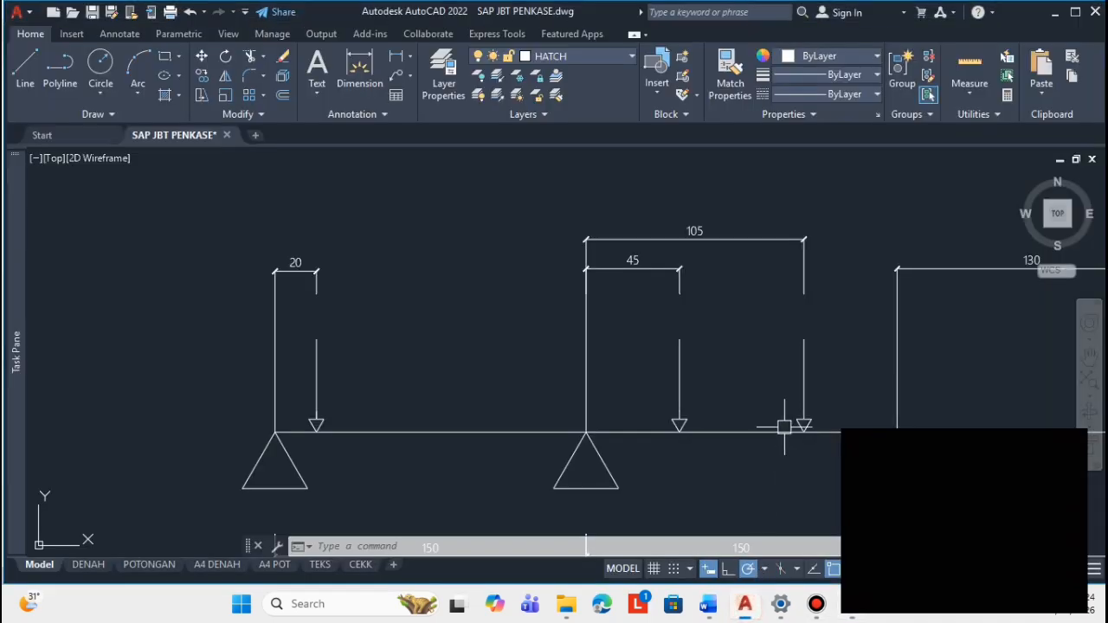
scroll(779, 376, "down", 2)
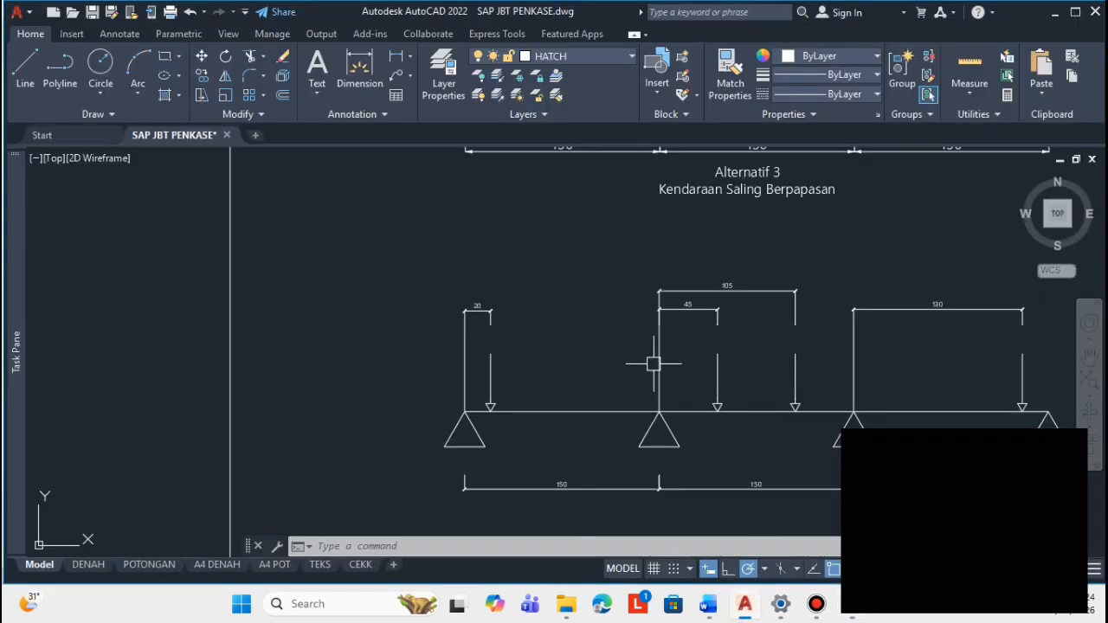
scroll(806, 390, "down", 4)
scroll(950, 394, "up", 6)
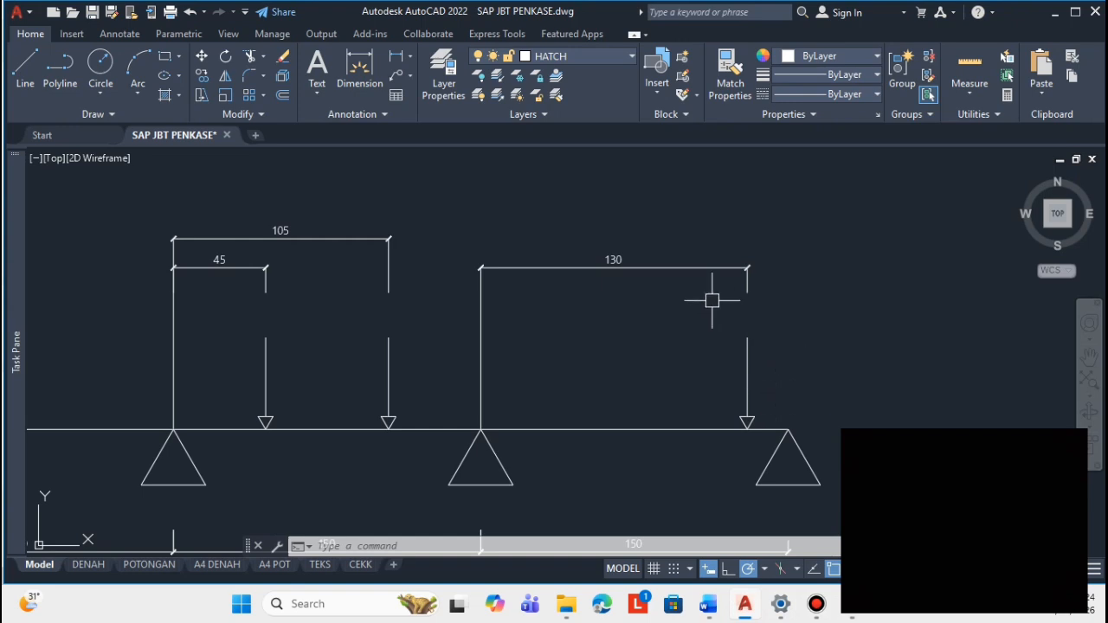
scroll(744, 425, "up", 2)
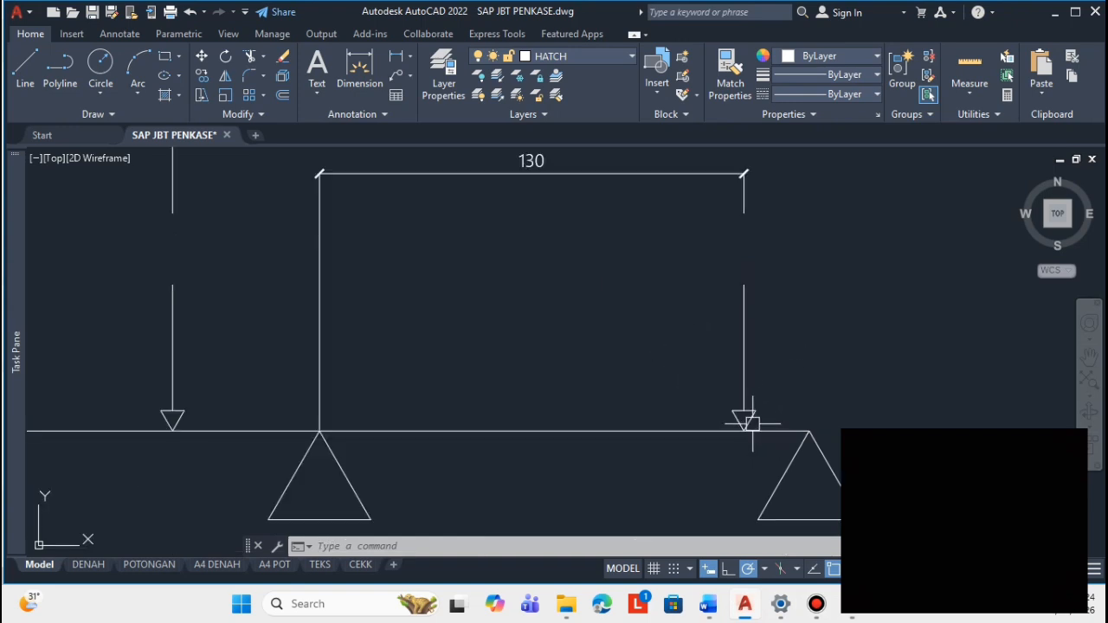
scroll(753, 407, "down", 2)
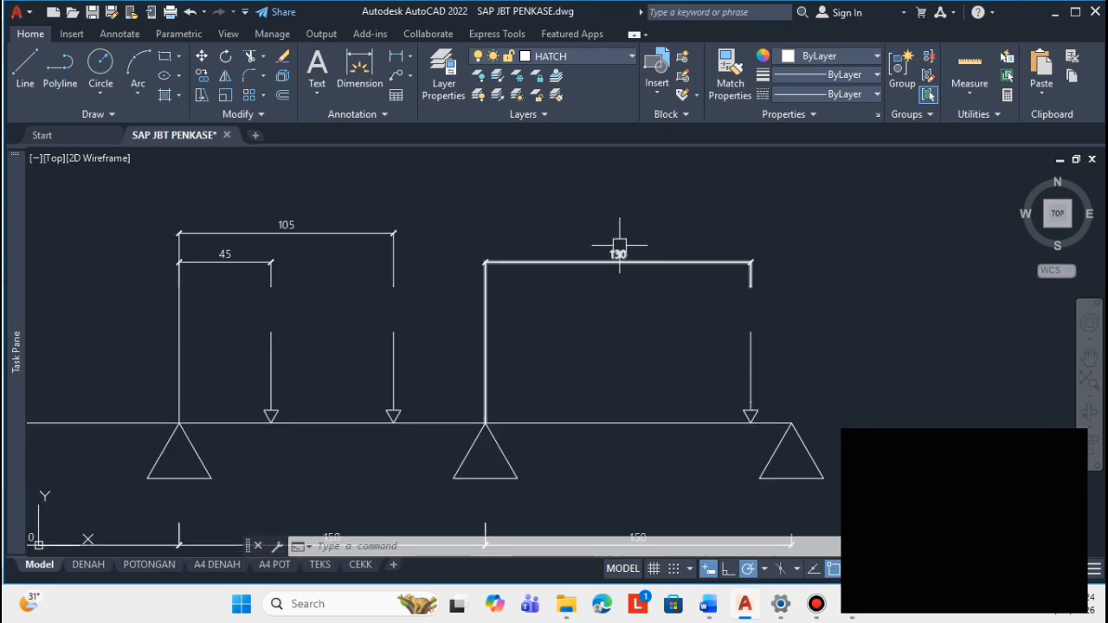
scroll(624, 332, "down", 3)
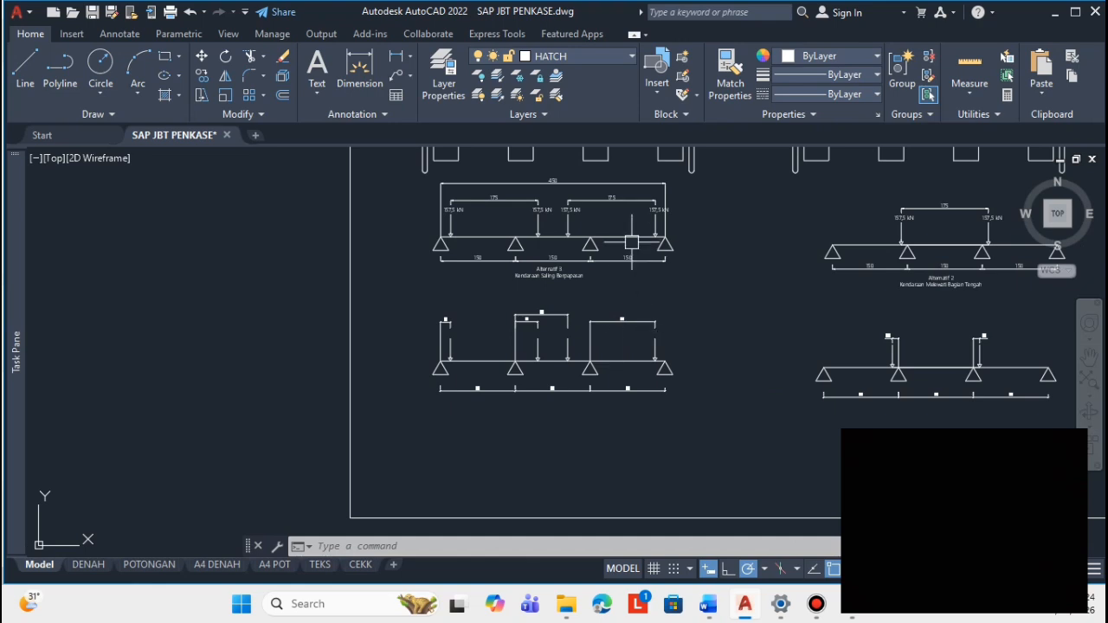
scroll(611, 230, "up", 2)
scroll(597, 227, "up", 2)
scroll(601, 255, "down", 5)
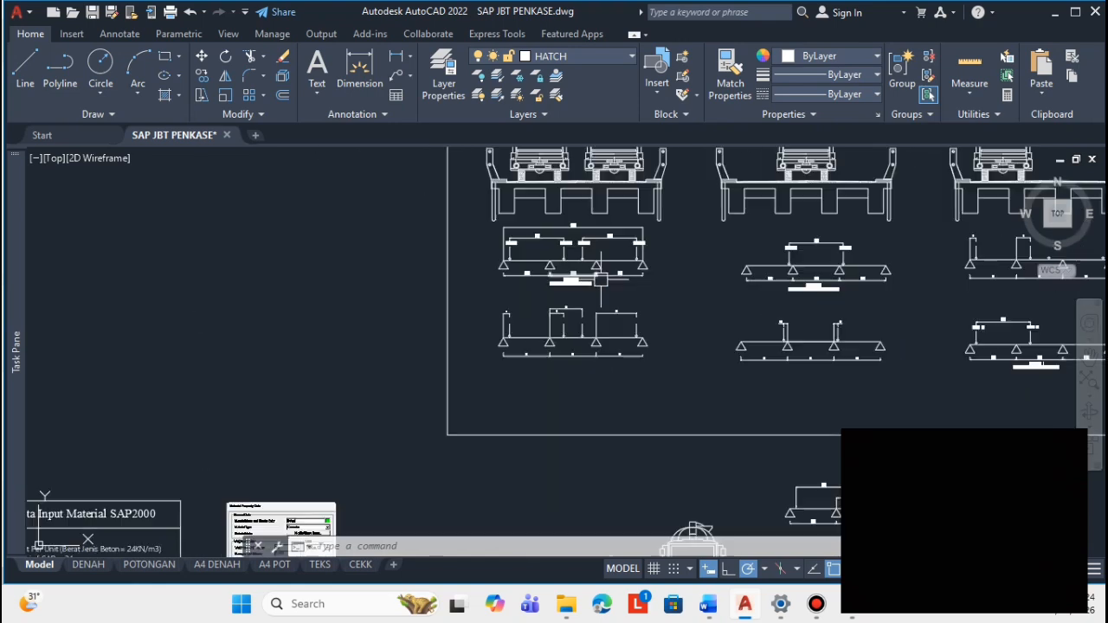
- Check the third span's support-to-load distance in the diagram, and open Frame Point Loads for the third span in SAP2000
scroll(623, 342, "up", 6)
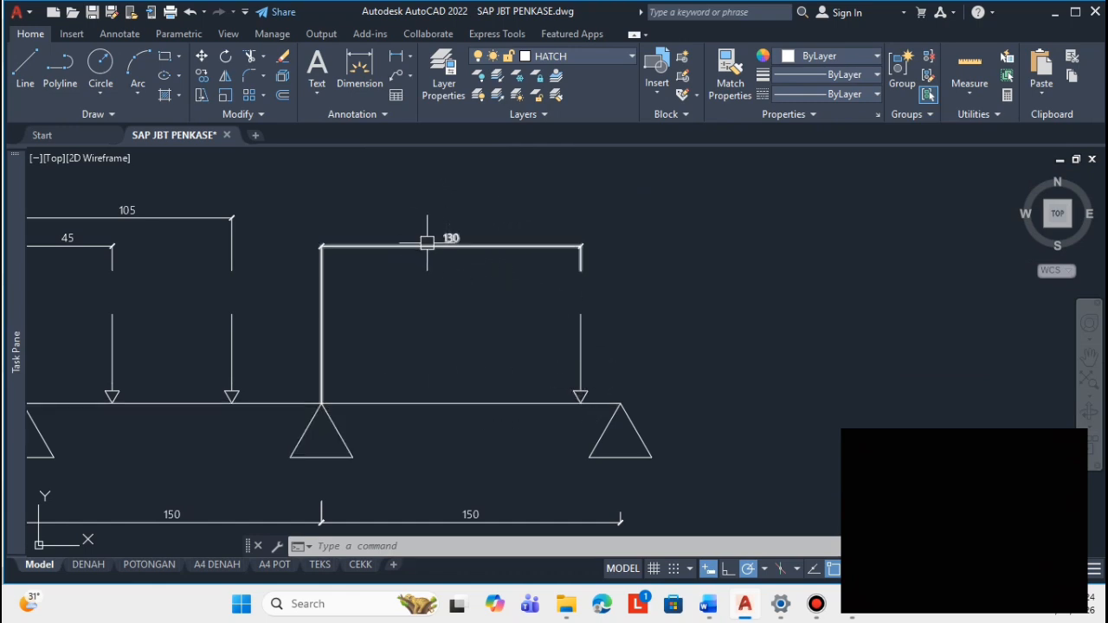
left_click(860, 616)
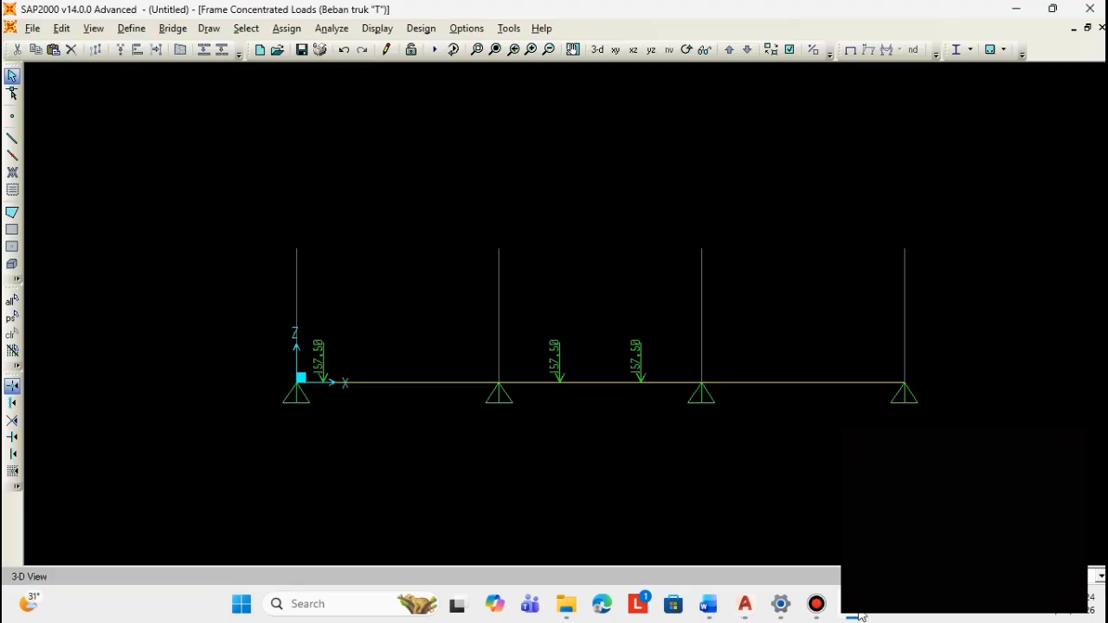
left_click(746, 382)
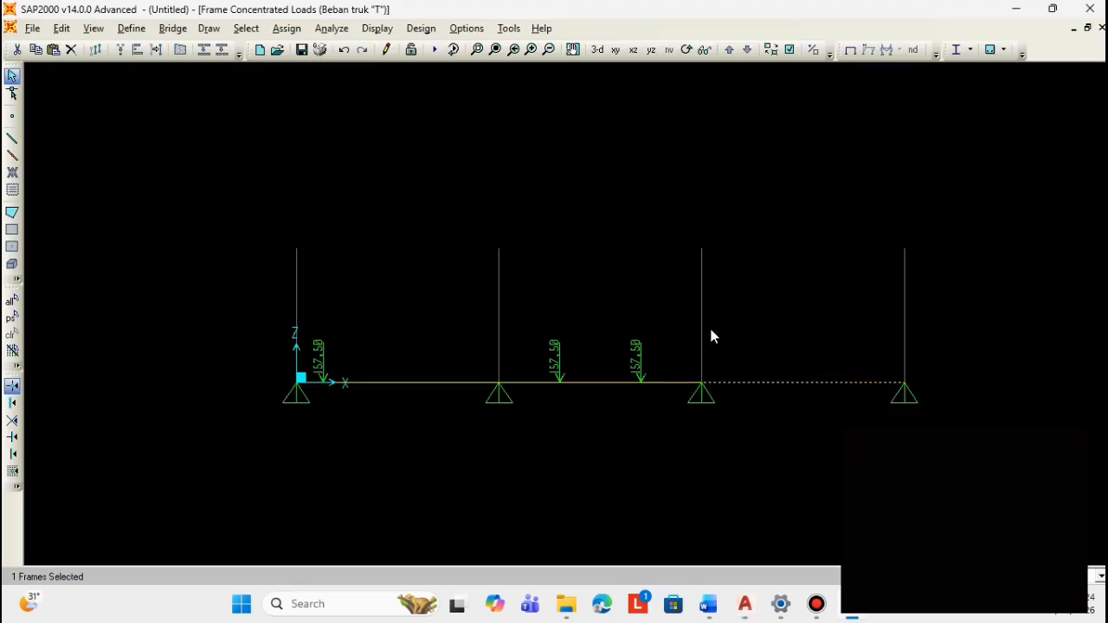
left_click(287, 28)
left_click(346, 213)
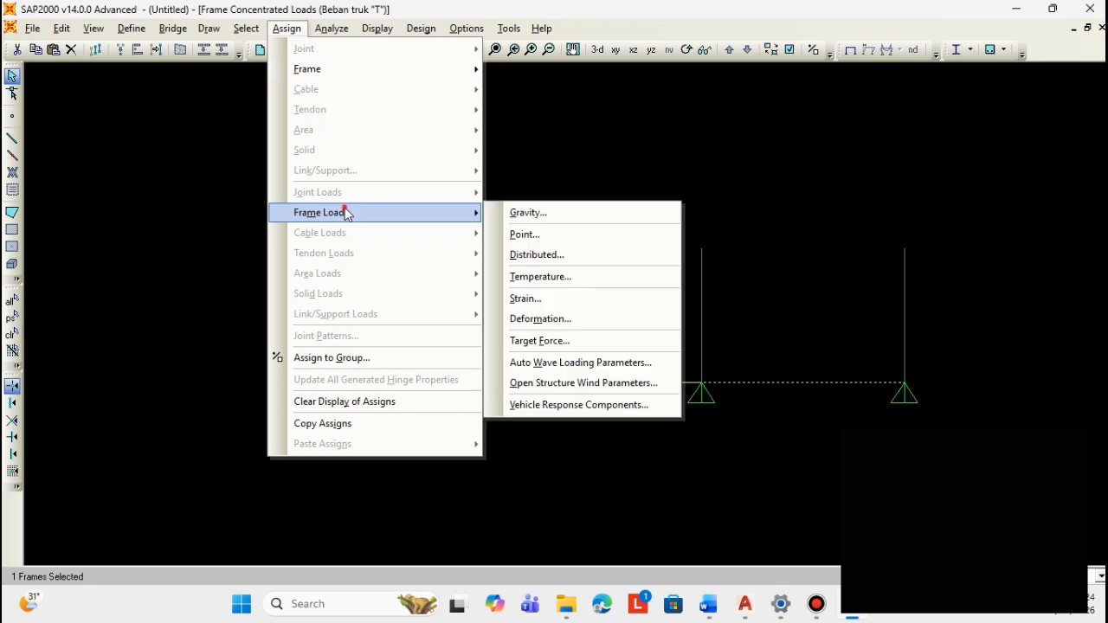
left_click(532, 236)
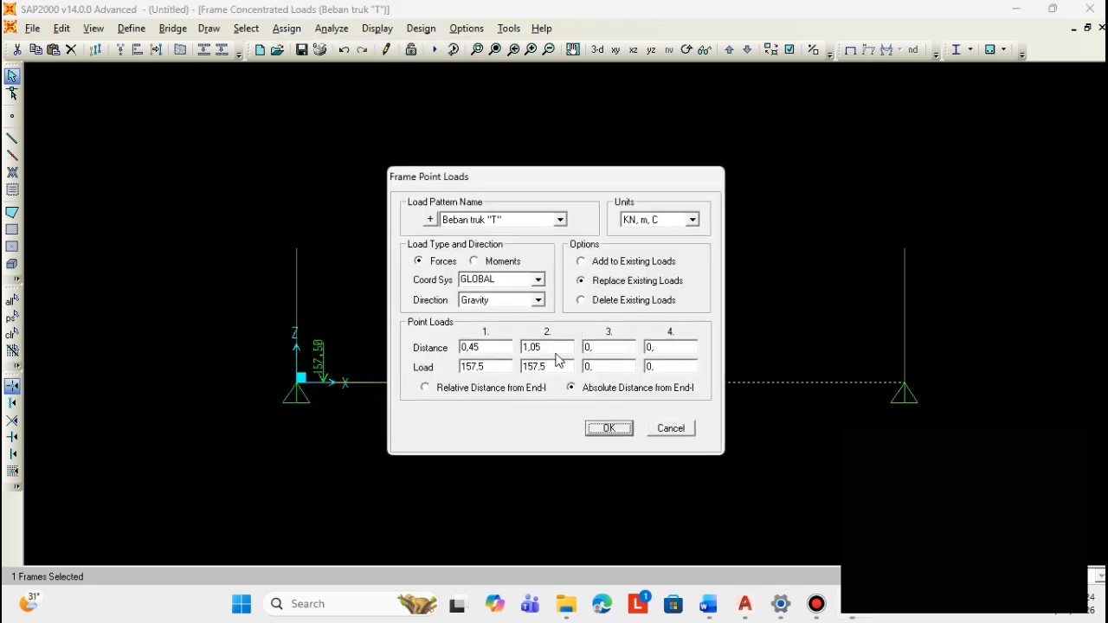
- Apply a single 157,5 kN point load to the third span at the diagram's 130 offset, using Add to Existing Loads
double_click(548, 368)
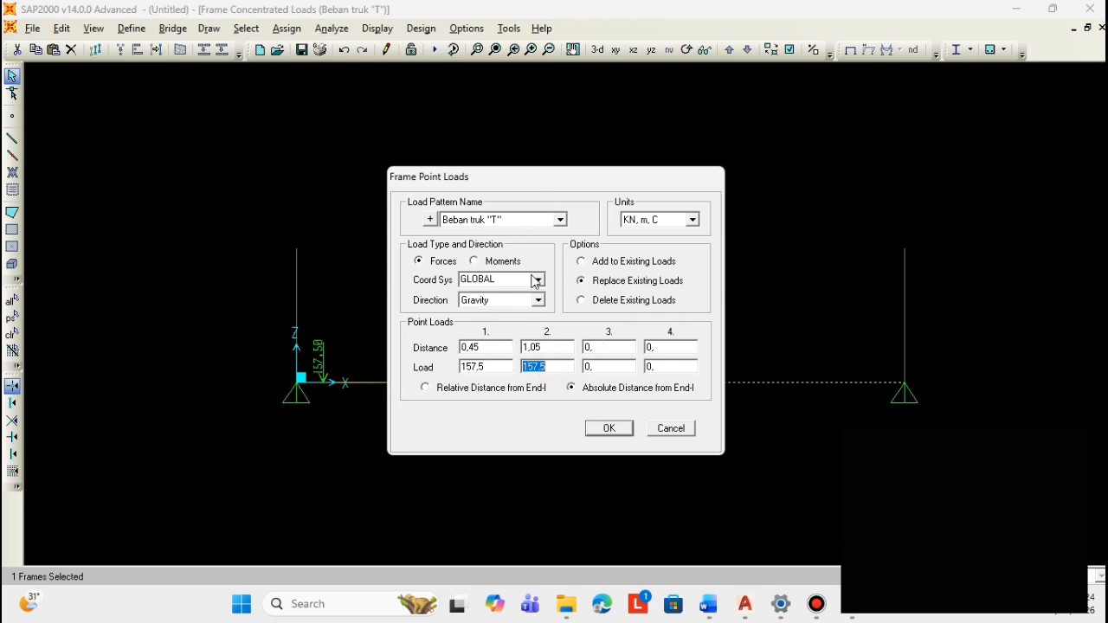
left_click(582, 262)
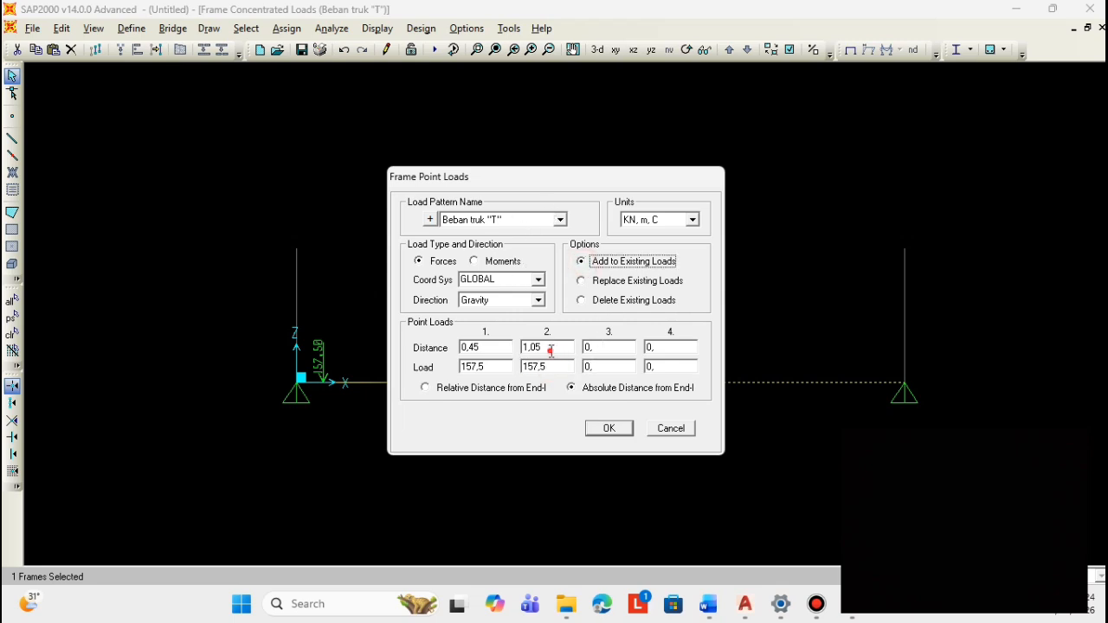
left_click(550, 349)
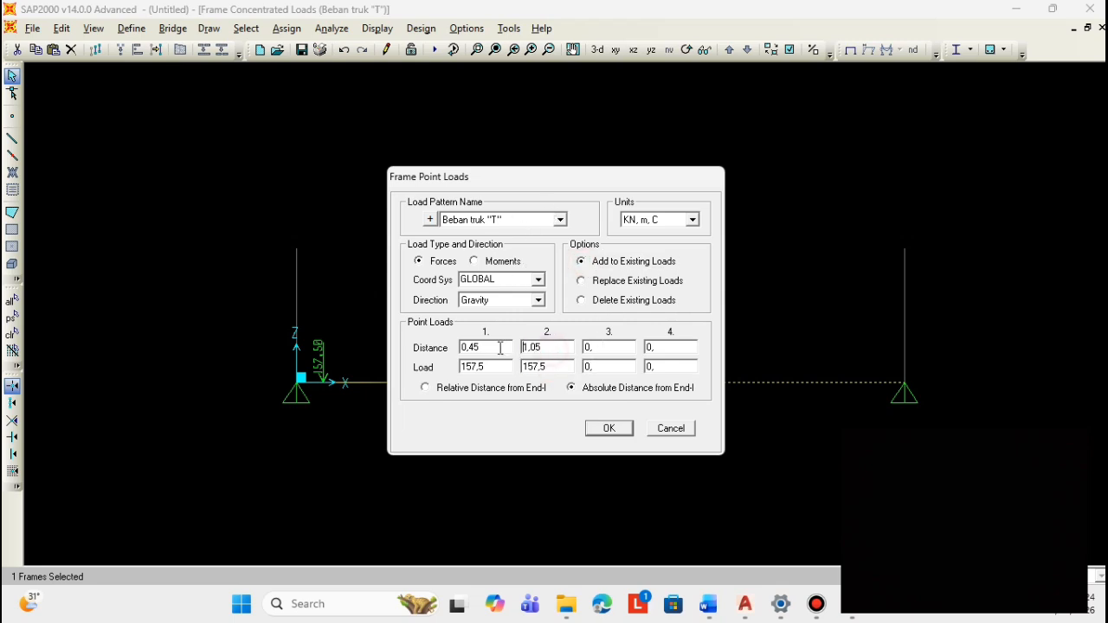
left_click(558, 368)
left_click(610, 433)
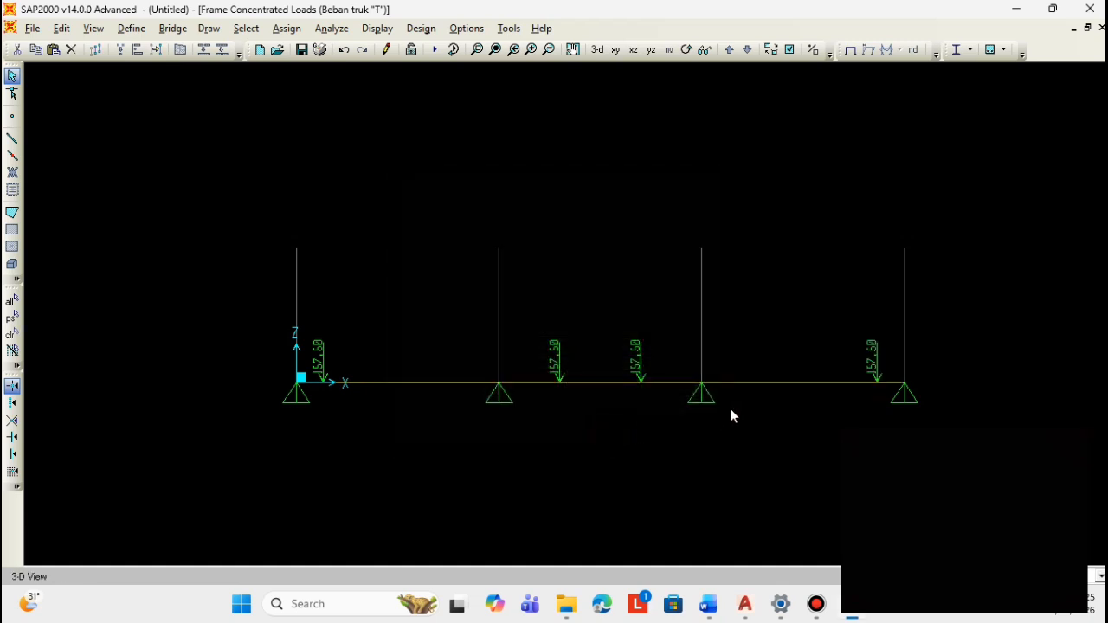
- Switch to SKRIPSI Revisi Ke 2.docx in Word and examine the vehicle wind load calculation (EWI) and its truck figure
scroll(887, 380, "up", 1)
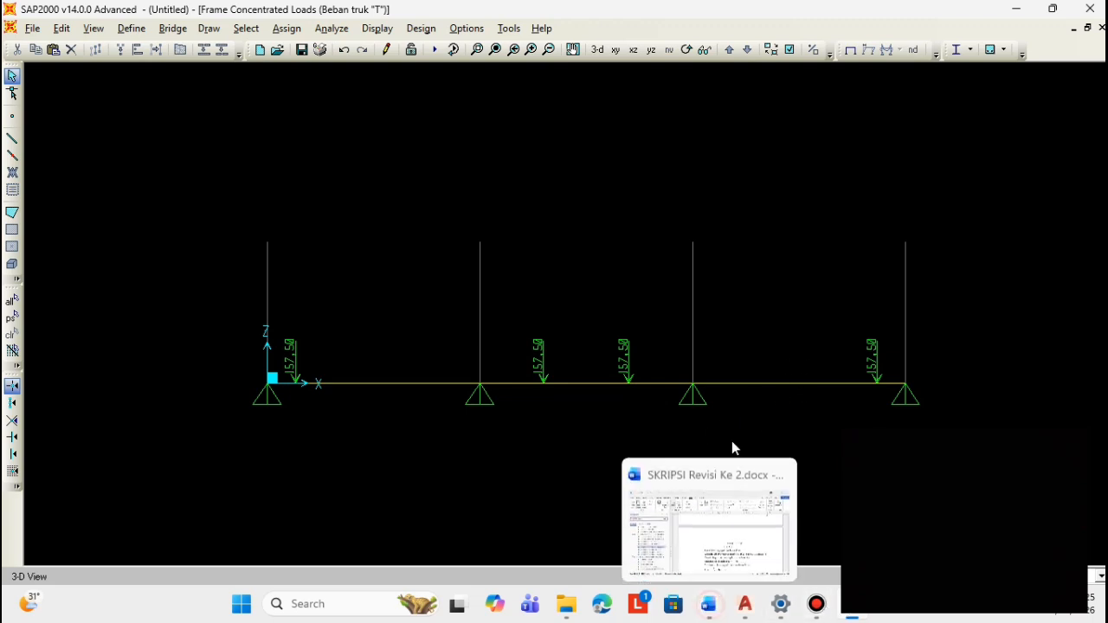
left_click(708, 606)
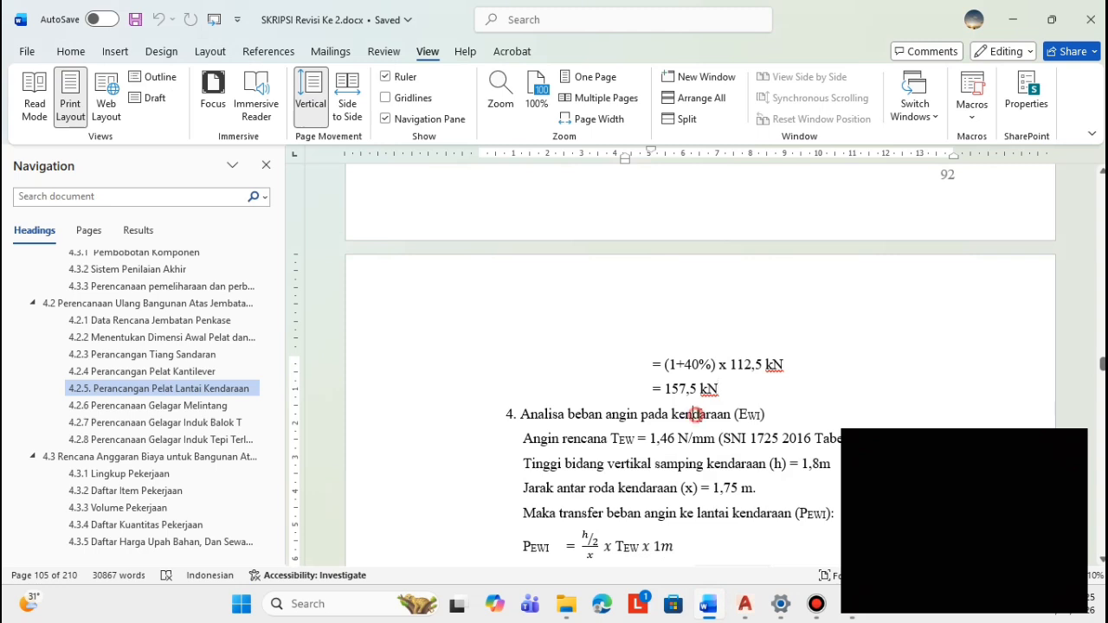
scroll(623, 346, "down", 4)
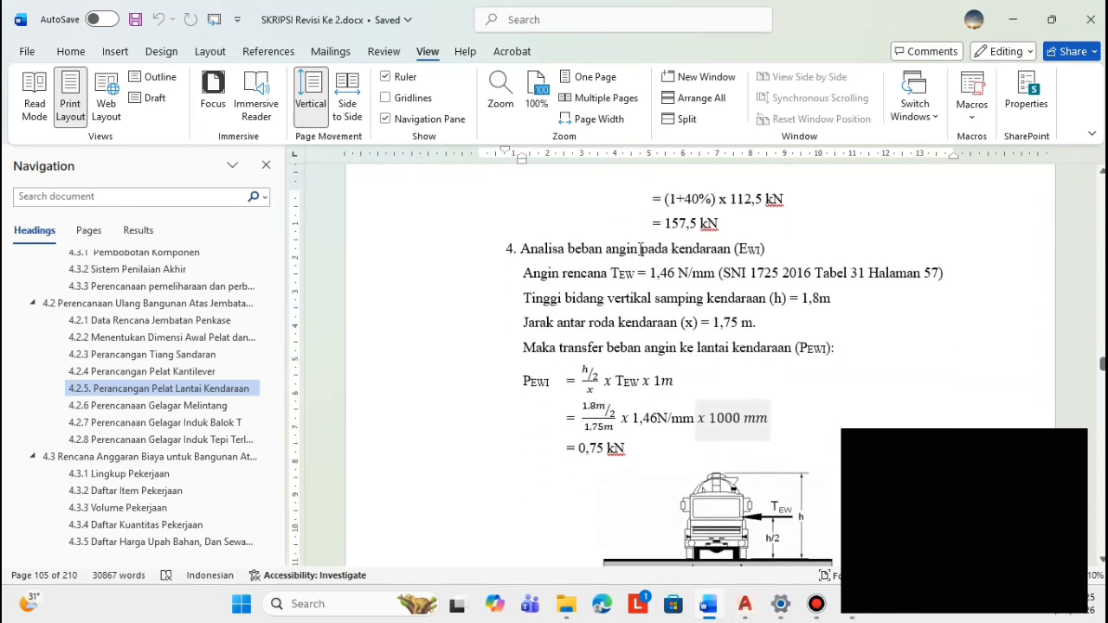
scroll(640, 249, "down", 4)
scroll(679, 293, "up", 3)
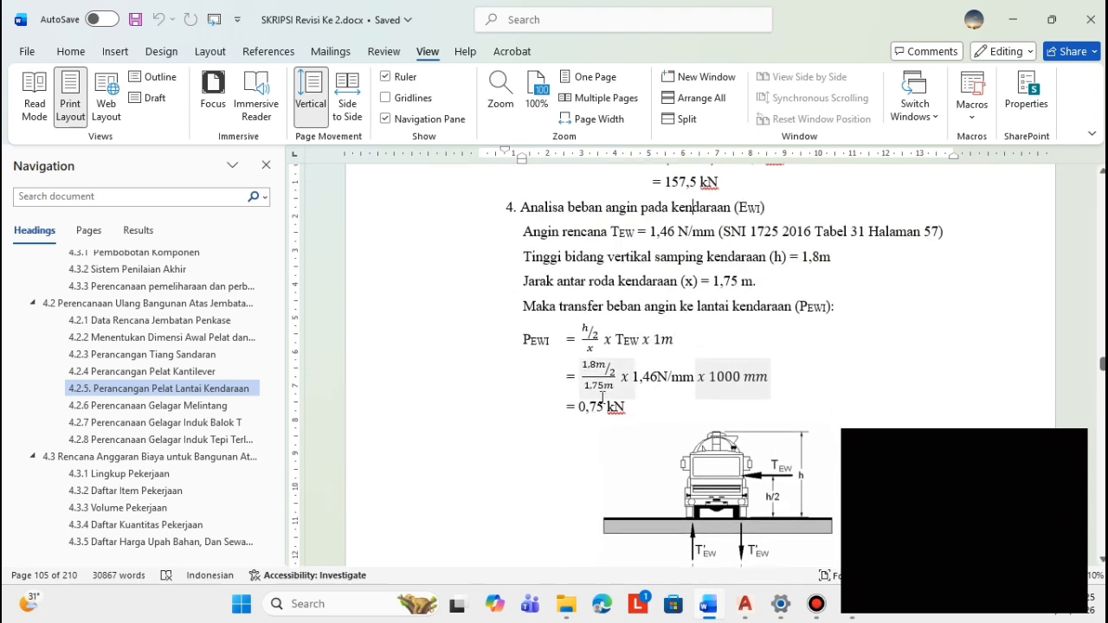
scroll(744, 294, "up", 2)
scroll(754, 281, "down", 2)
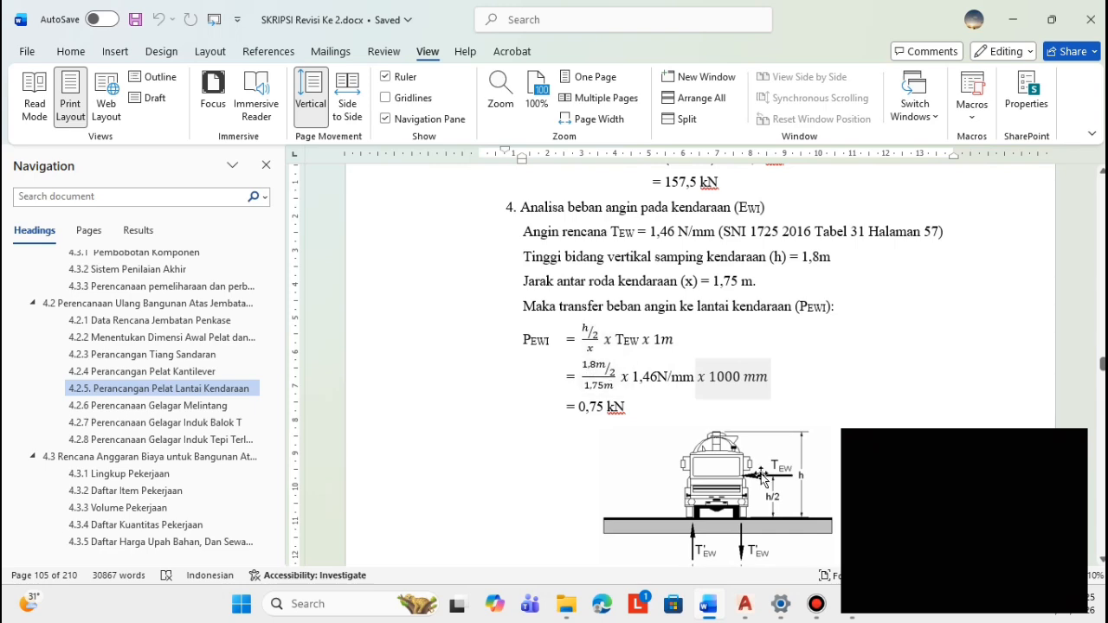
scroll(734, 477, "up", 2)
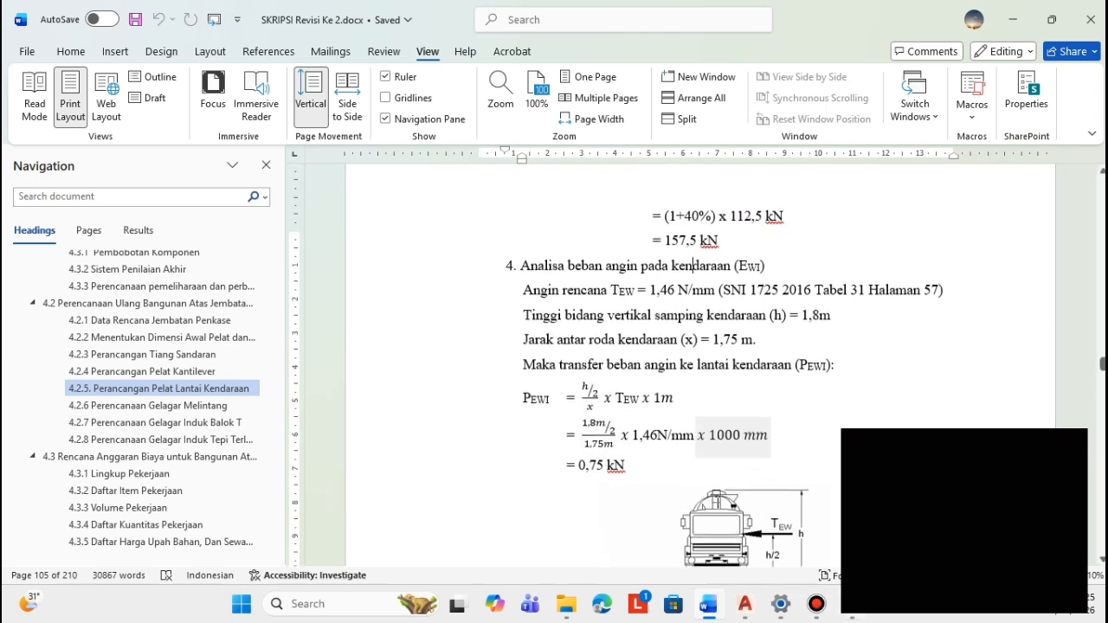
- Switch to AutoCAD and examine the truck wind force diagram with its TEW arrows and the Model Beban Angin beam diagrams
left_click(750, 607)
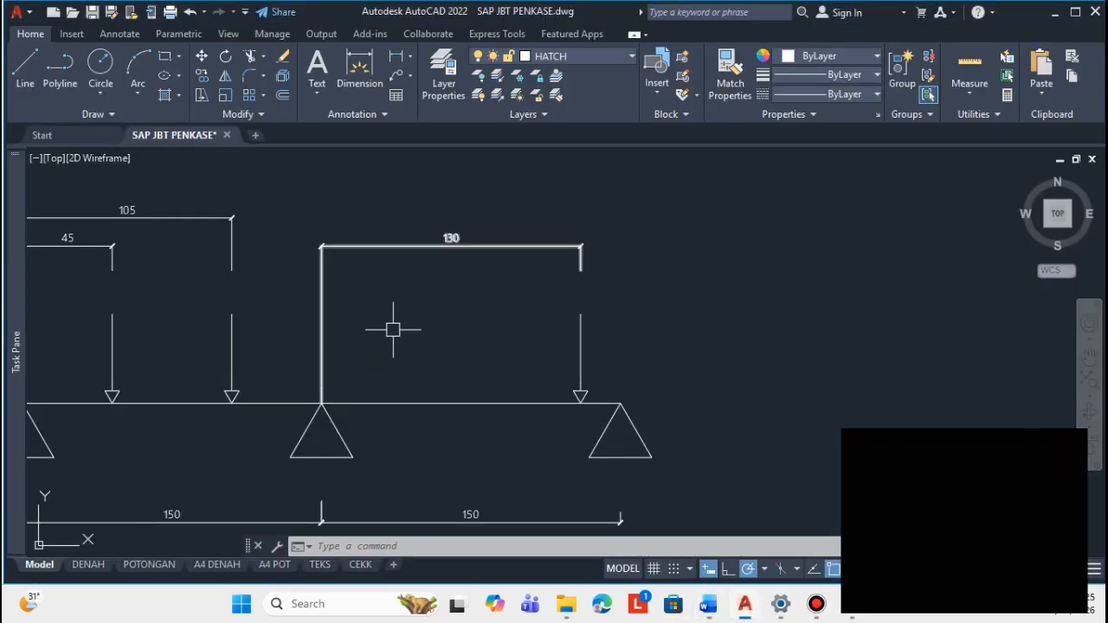
scroll(433, 322, "down", 5)
scroll(468, 419, "up", 6)
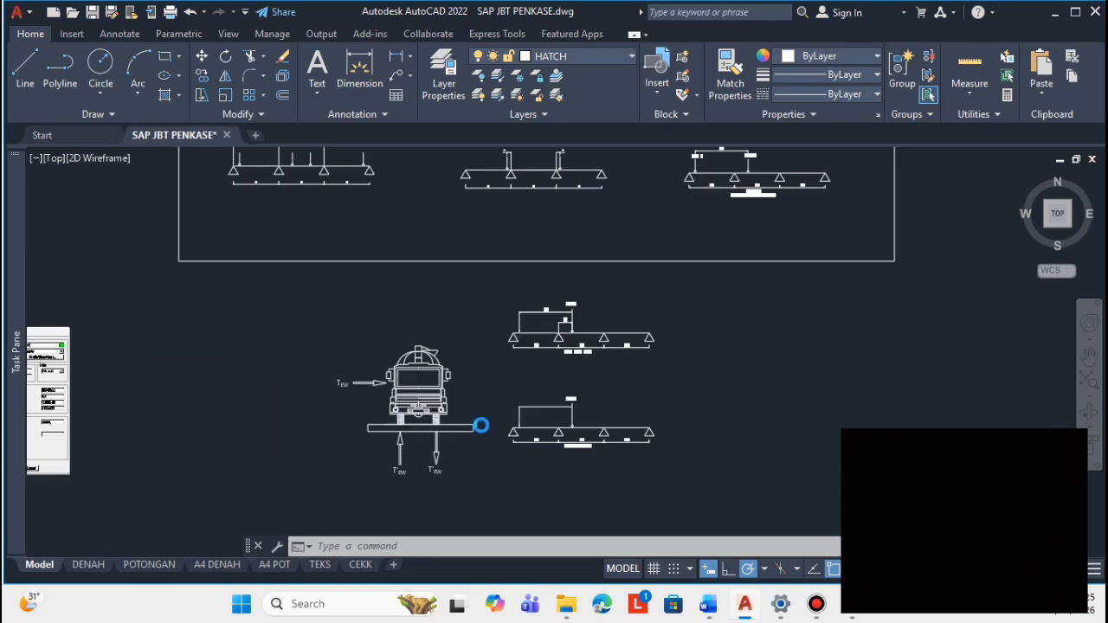
scroll(433, 398, "down", 4)
scroll(502, 346, "up", 4)
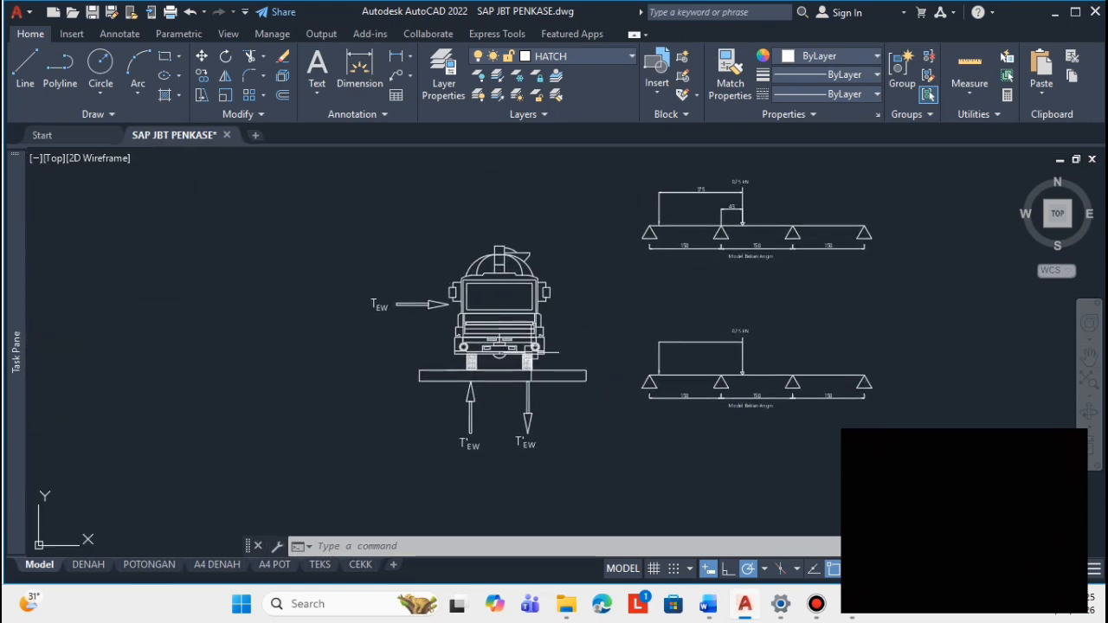
scroll(504, 341, "down", 2)
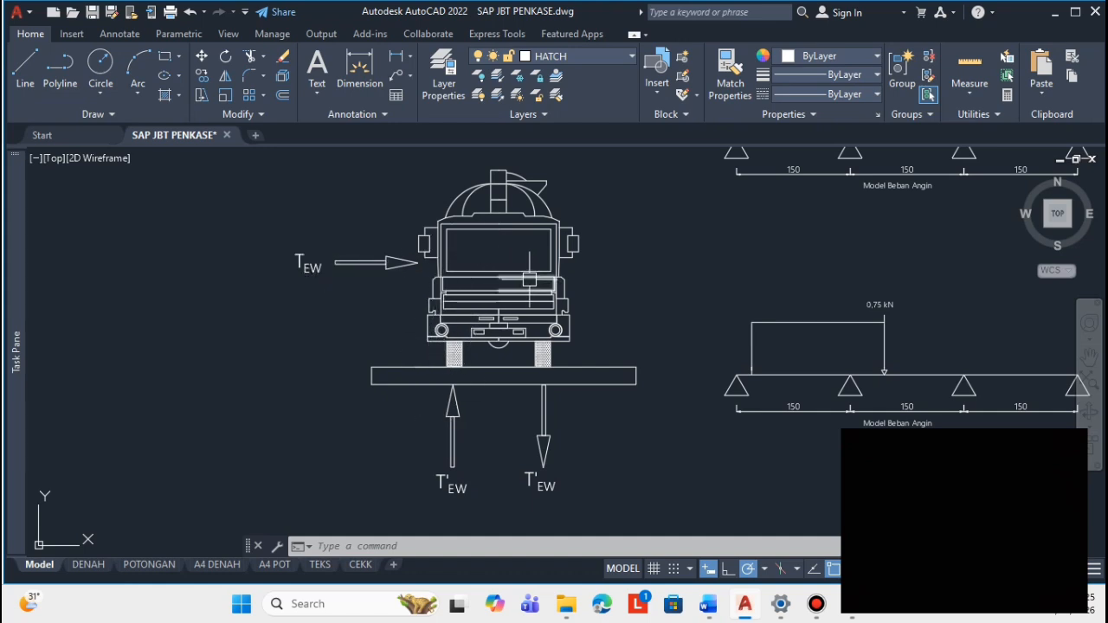
scroll(511, 277, "down", 3)
scroll(549, 288, "up", 2)
scroll(550, 288, "down", 3)
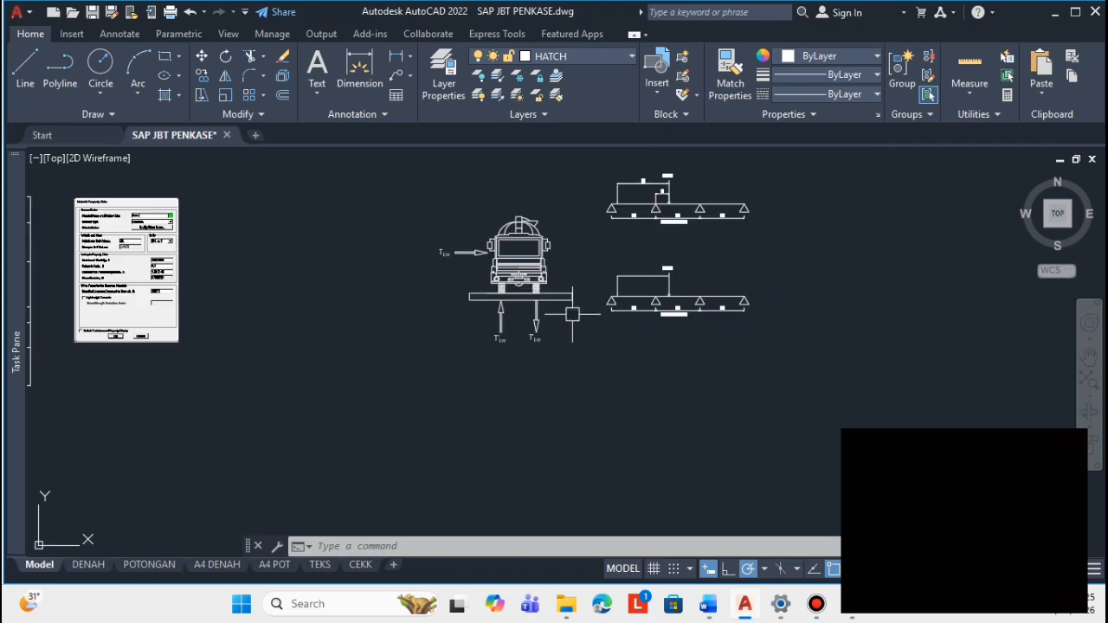
scroll(571, 312, "up", 3)
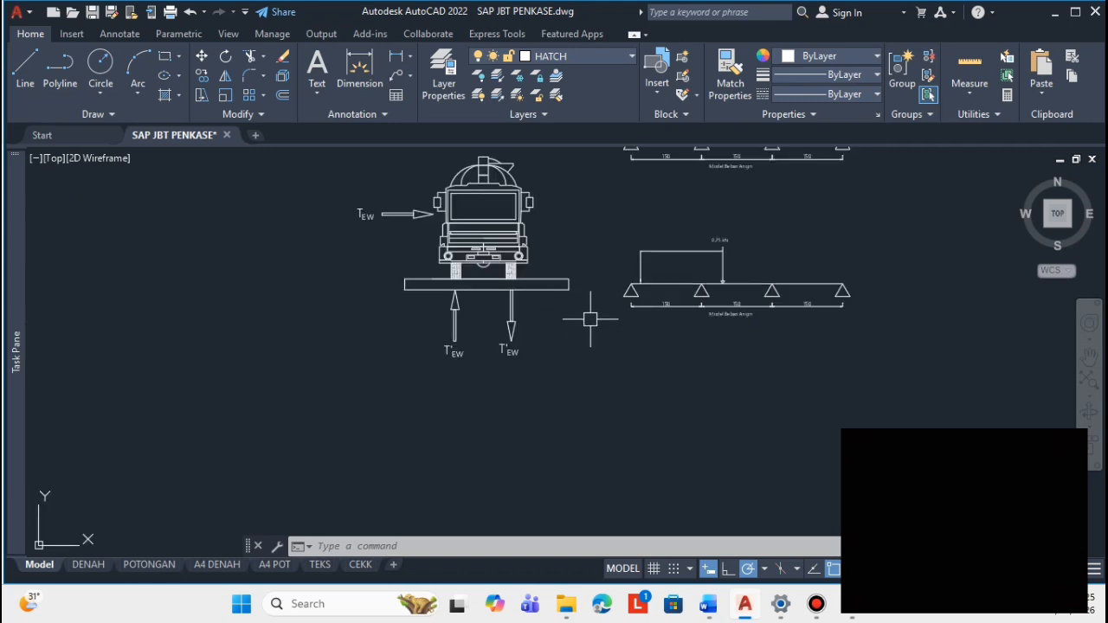
- Copy the whole truck wind diagram, including the slab, arrows and TEW labels, straight down below the original
left_click(568, 358)
left_click(381, 162)
left_click(619, 278)
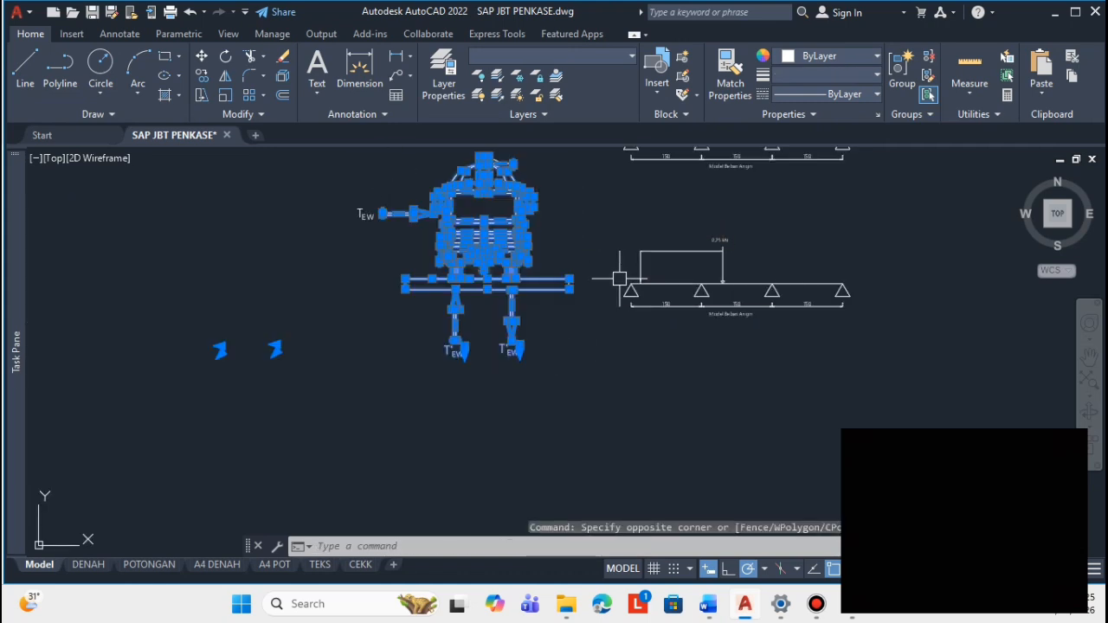
left_click(610, 398)
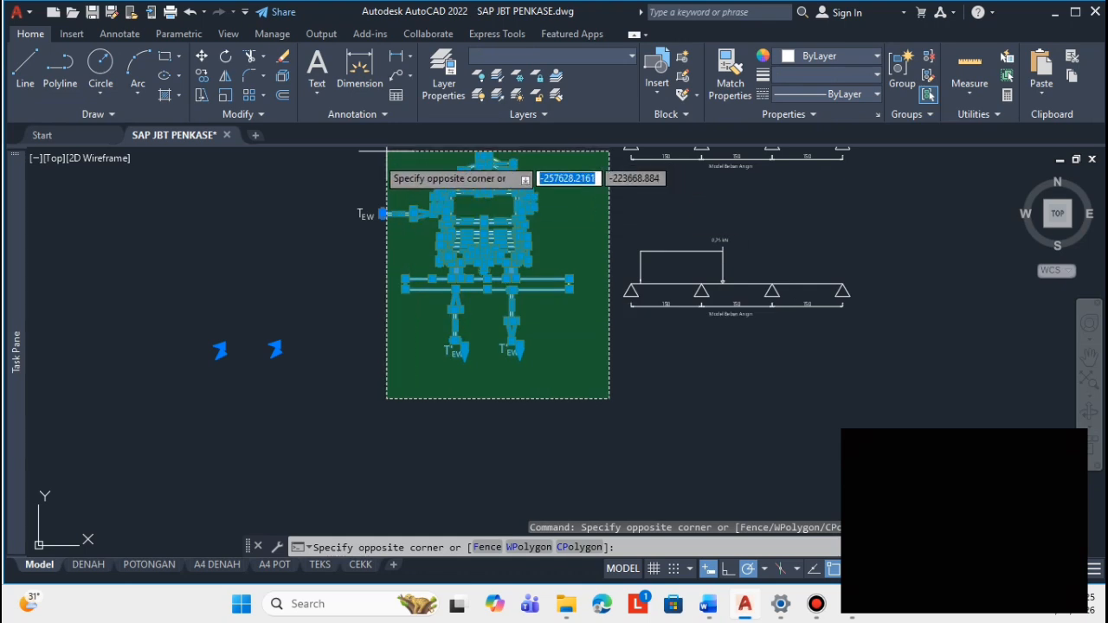
left_click(339, 157)
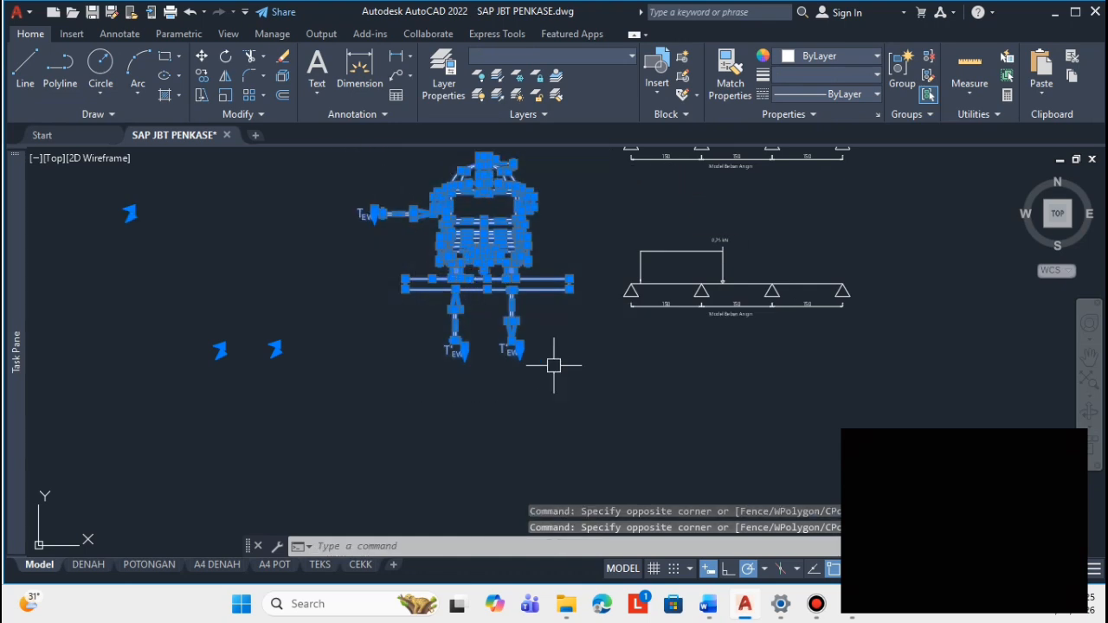
type("co")
key("Return")
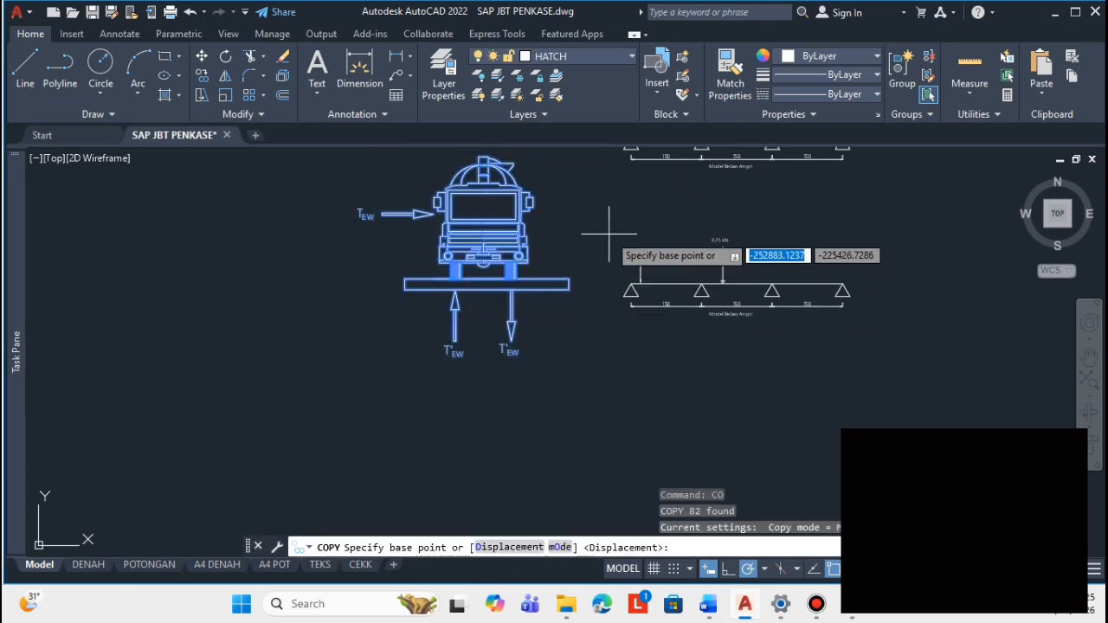
left_click(603, 230)
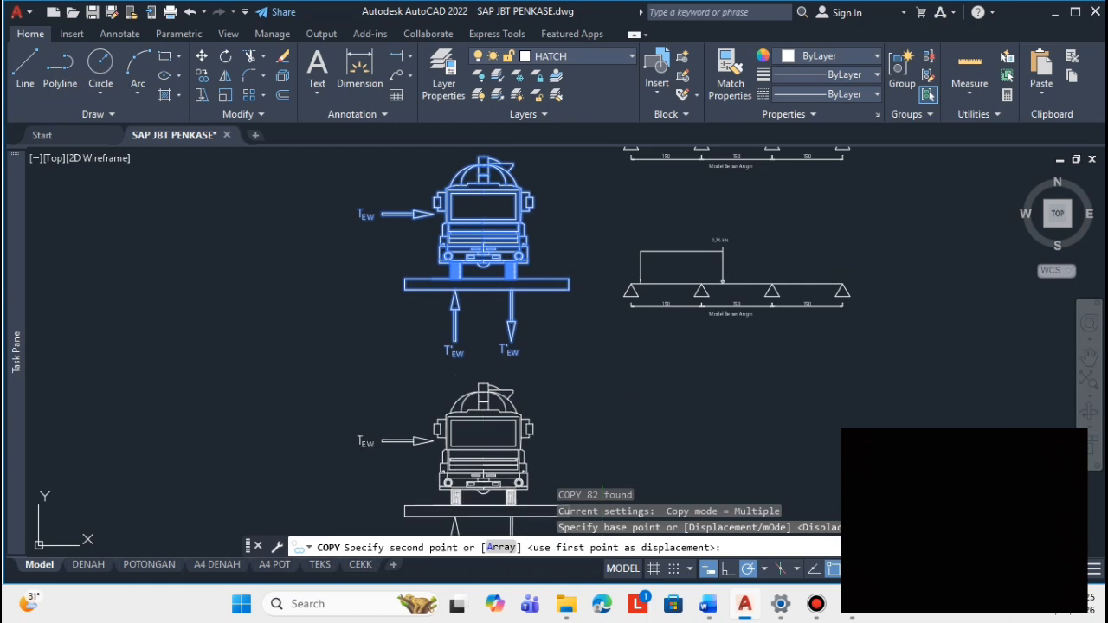
left_click(603, 451)
scroll(547, 322, "down", 4)
key("Escape")
- Rotate the copied truck and its TEW arrow slightly clockwise about the outer bottom corner of the leeward wheel, leaving out the slab
scroll(547, 324, "up", 5)
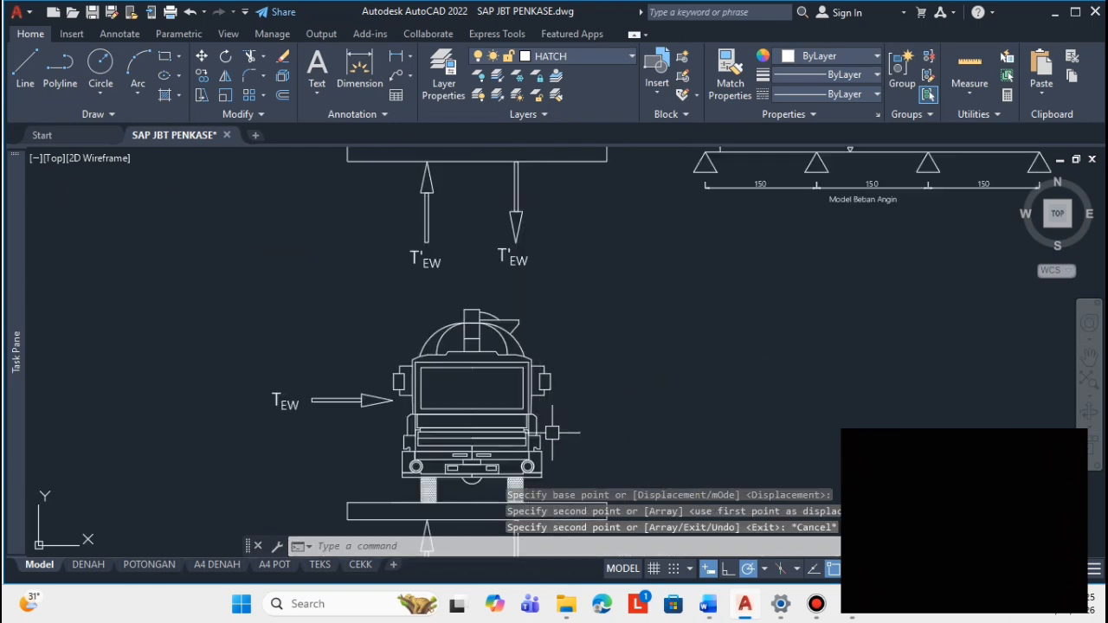
middle_click_drag(543, 342, 567, 206)
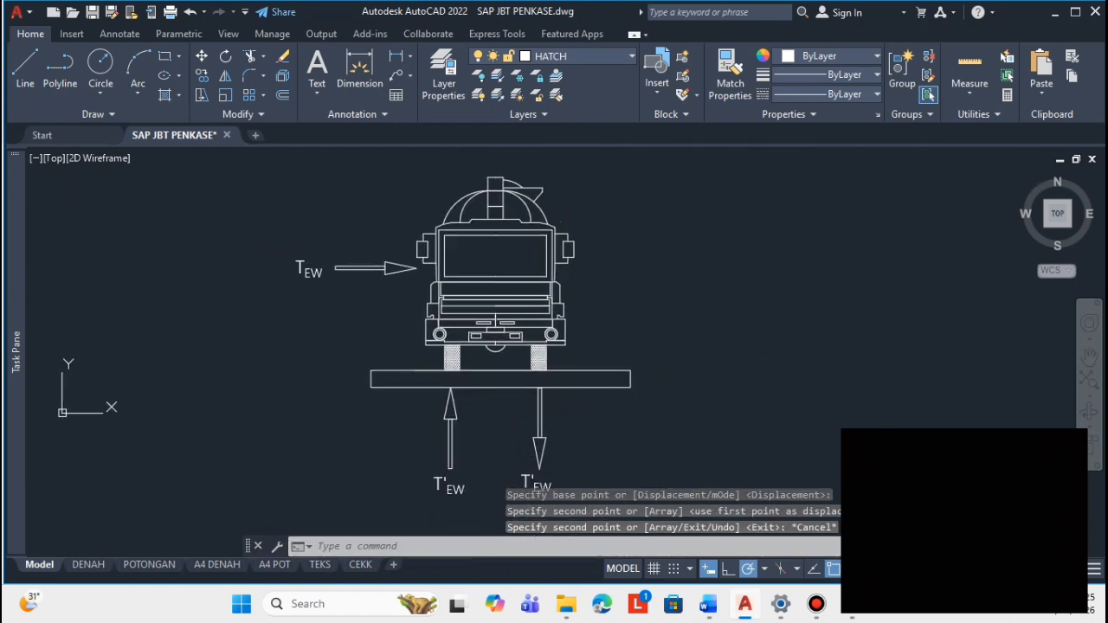
left_click(600, 362)
left_click(208, 165)
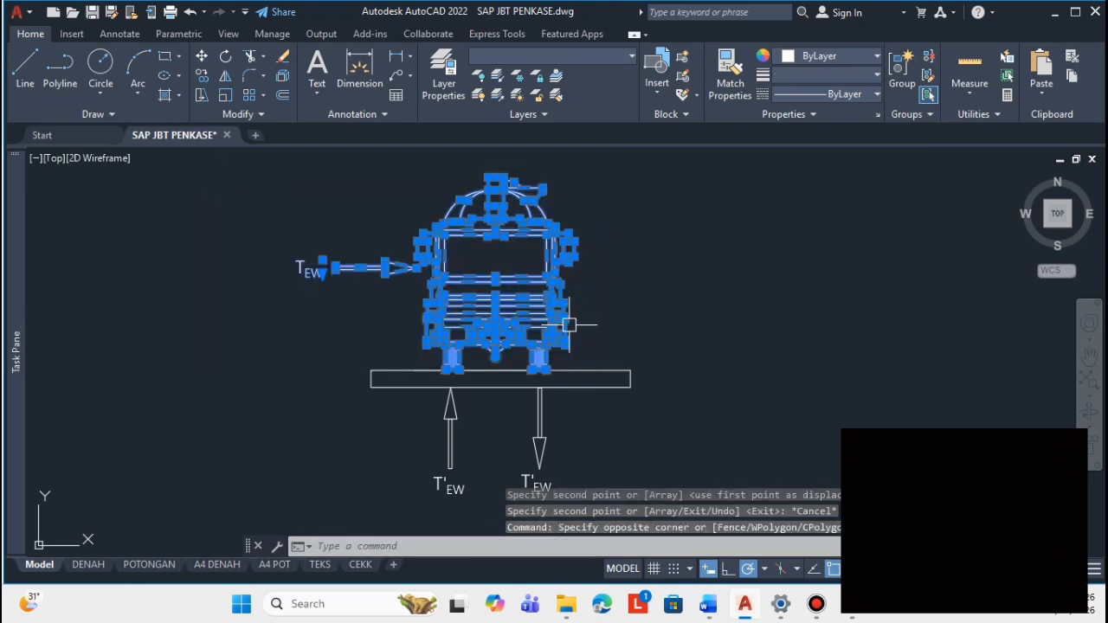
type("Ro")
key("Return")
scroll(559, 372, "up", 4)
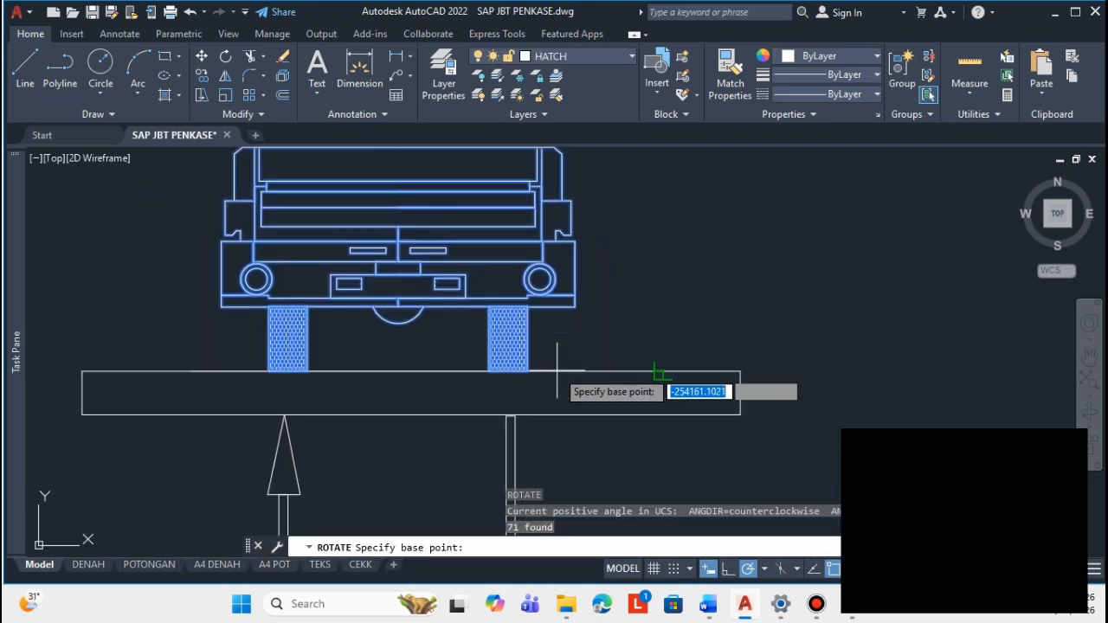
left_click(528, 371)
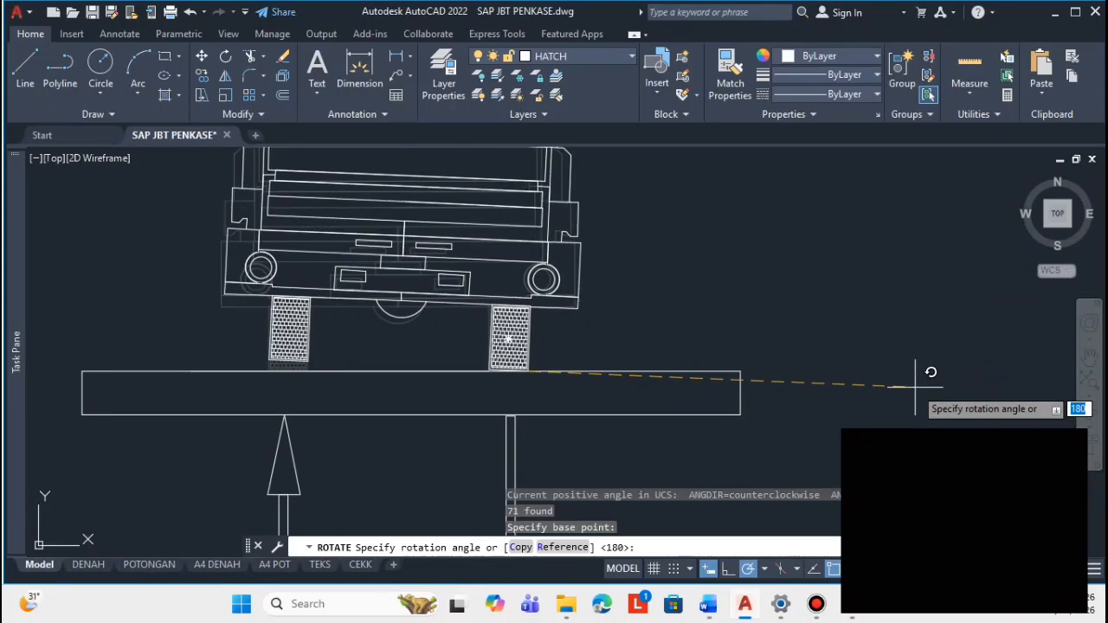
key("Escape")
- Examine the tilted truck's wheel contact with the slab, the TEW wind arrow and the T'EW reaction arrows
scroll(567, 292, "down", 4)
scroll(567, 293, "down", 3)
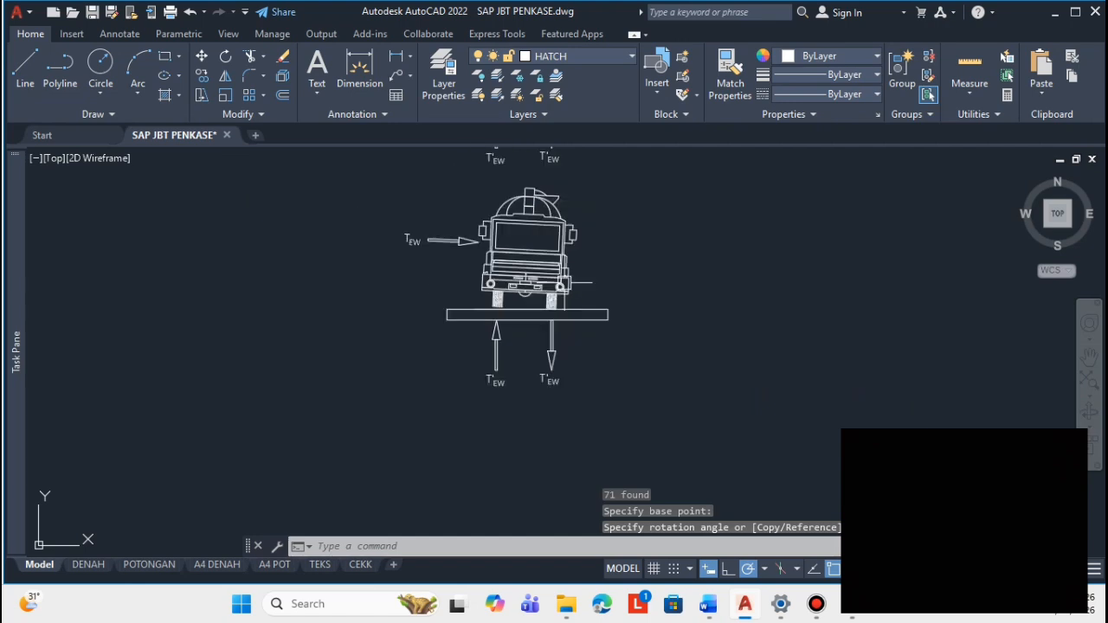
scroll(522, 395, "up", 8)
scroll(522, 395, "down", 7)
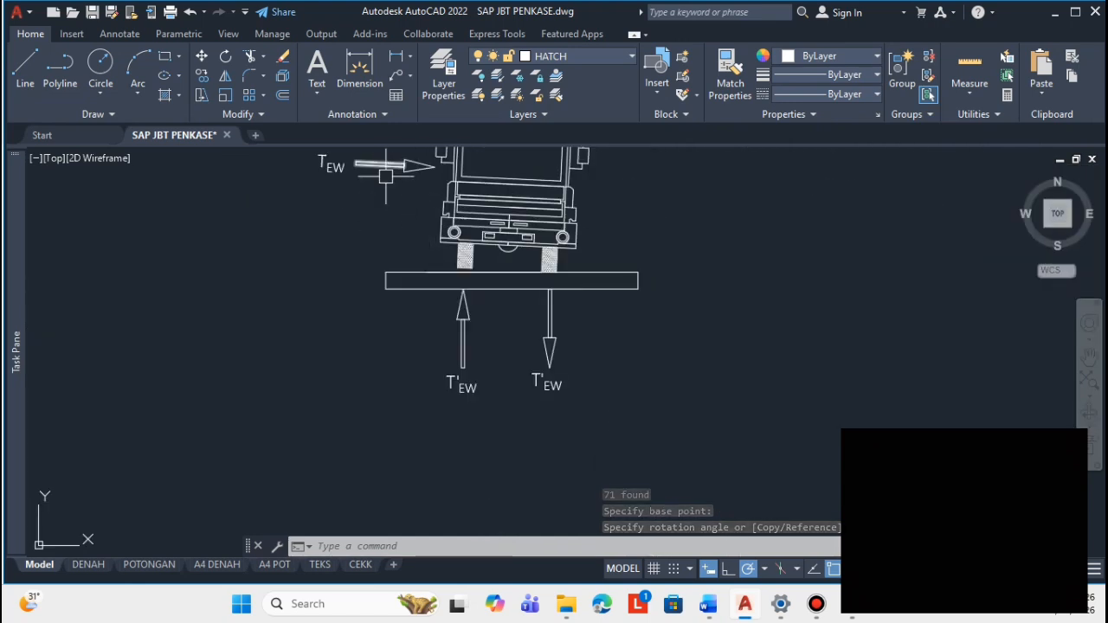
middle_click_drag(400, 214, 388, 275)
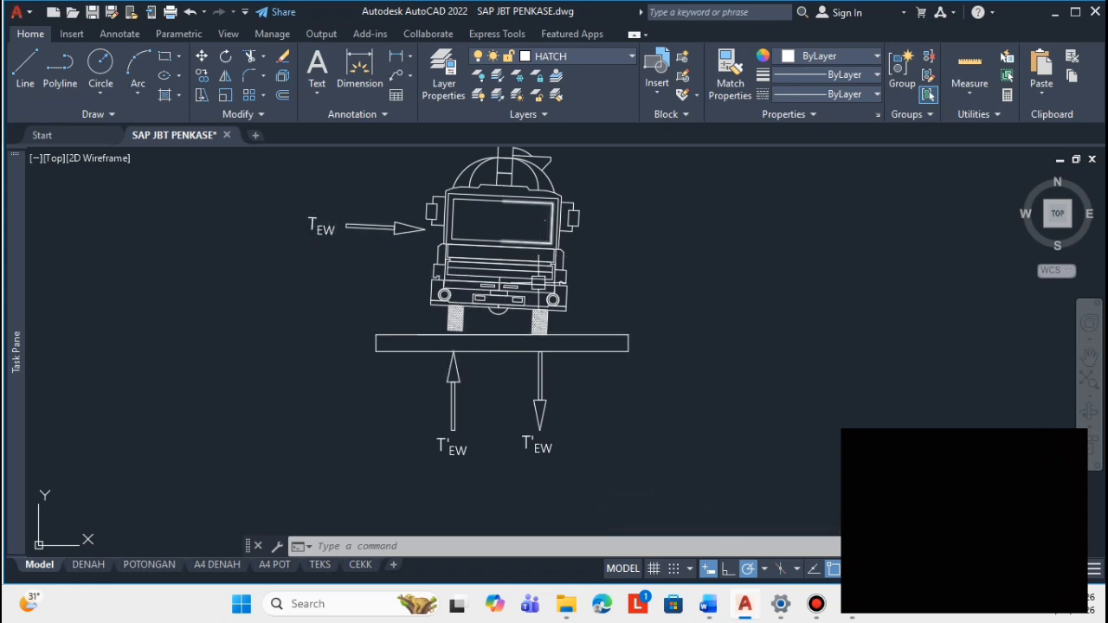
scroll(552, 373, "up", 2)
scroll(537, 287, "down", 2)
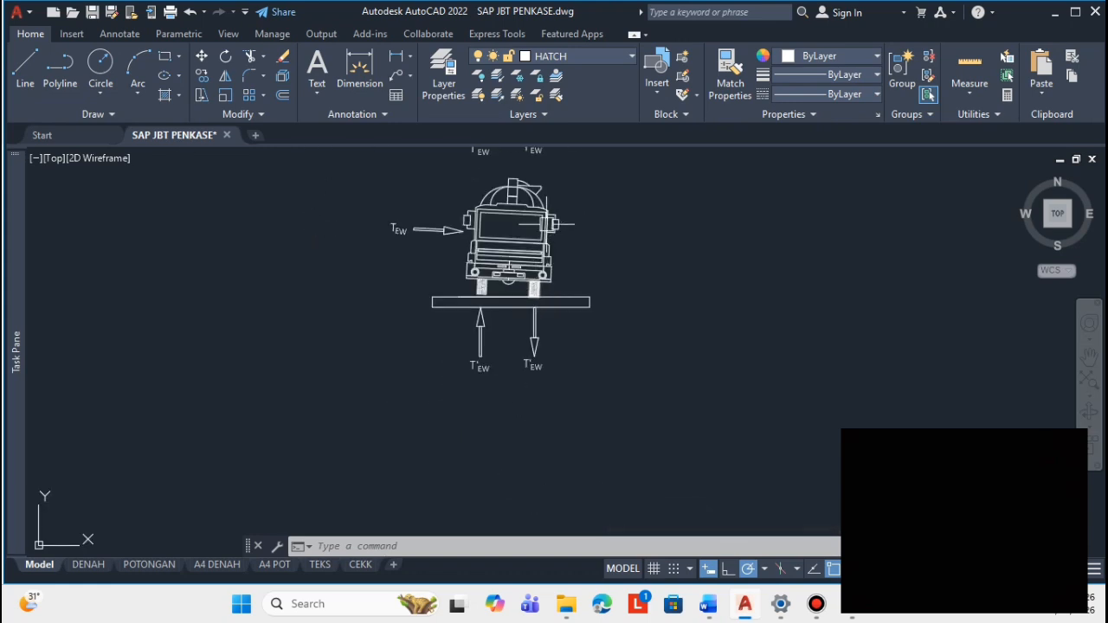
- Compare the original and tilted truck wind diagrams with the 0,75 kN point load on the Model Beban Angin beam
middle_click_drag(544, 210, 520, 336)
scroll(513, 271, "up", 2)
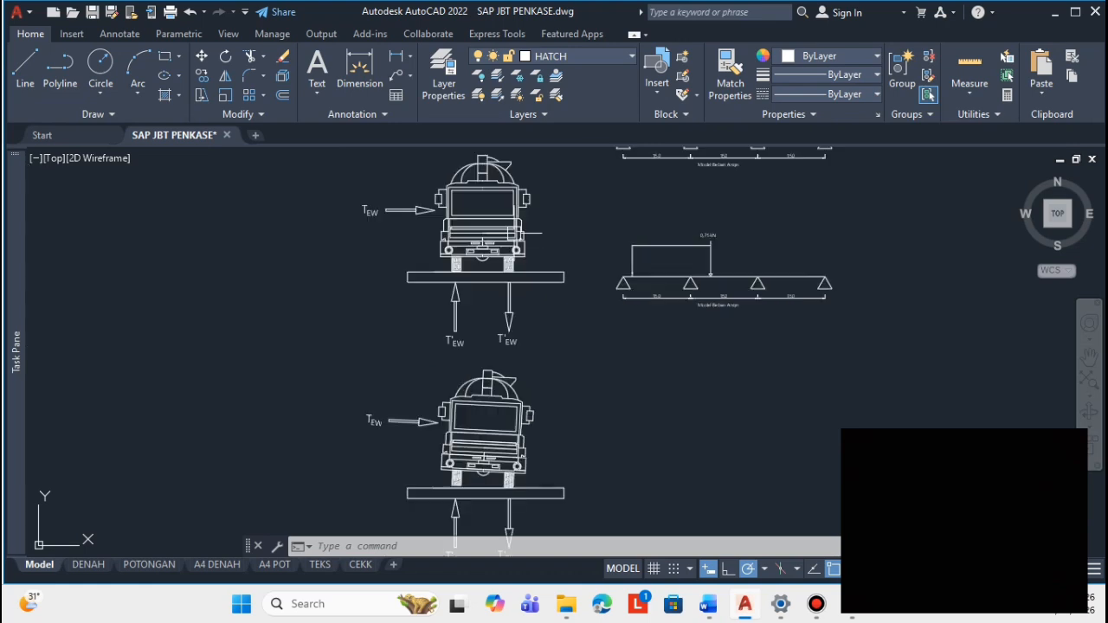
scroll(512, 271, "down", 2)
scroll(493, 347, "up", 5)
scroll(502, 372, "down", 6)
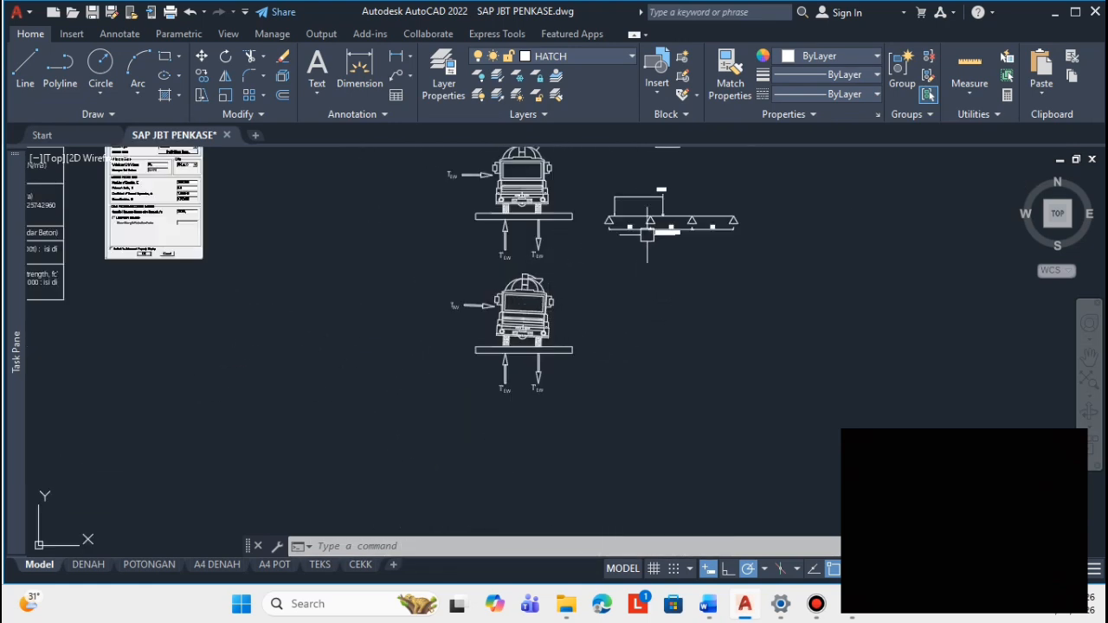
scroll(590, 278, "down", 2)
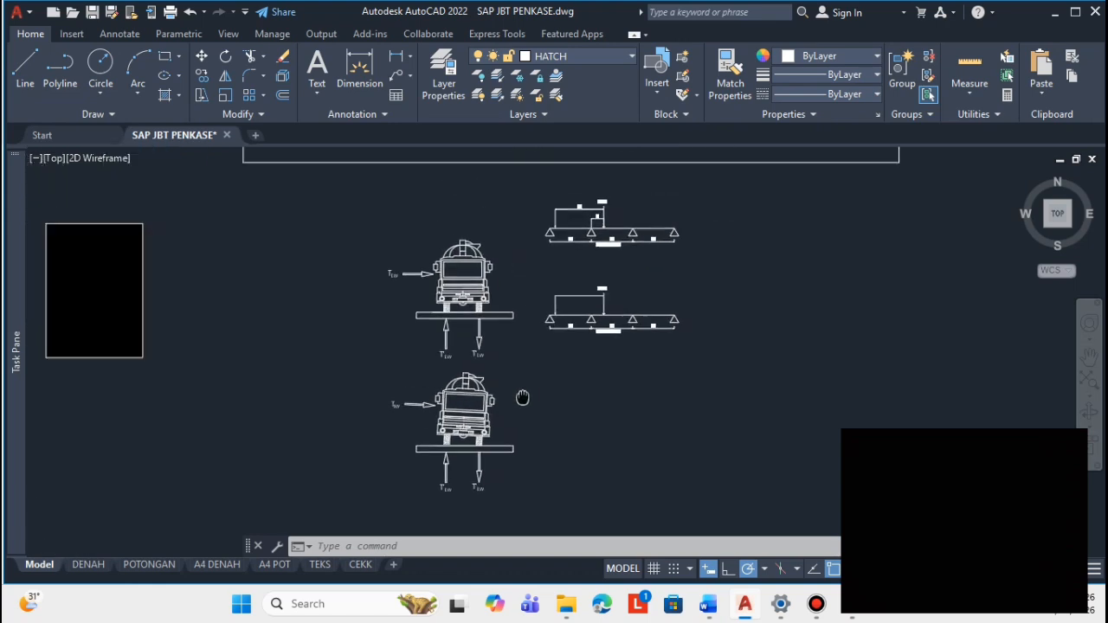
scroll(598, 282, "up", 5)
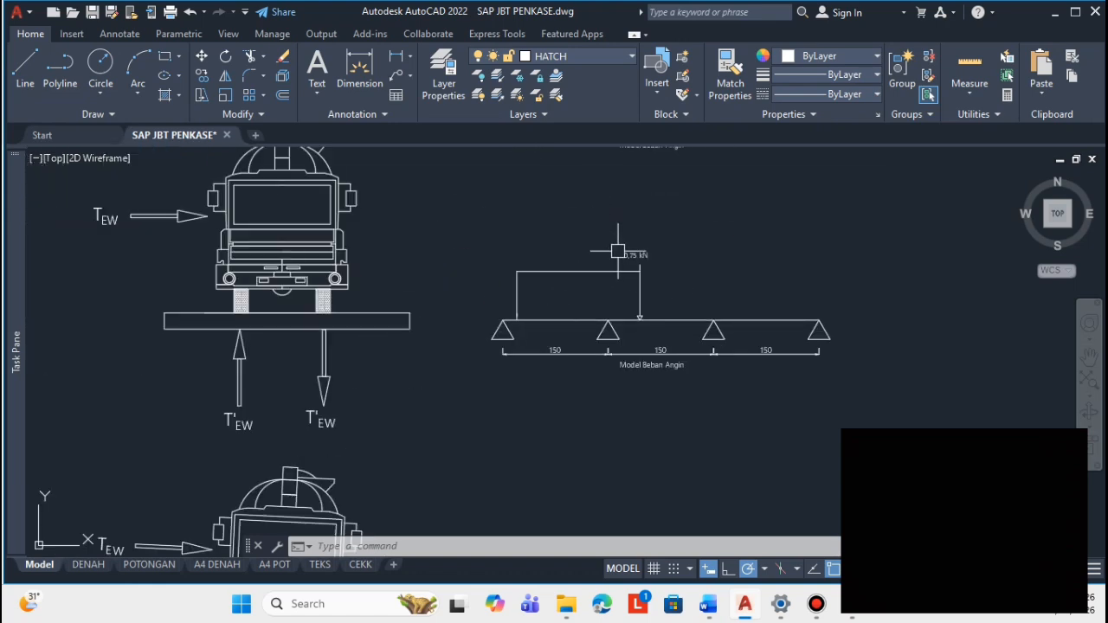
scroll(617, 251, "up", 4)
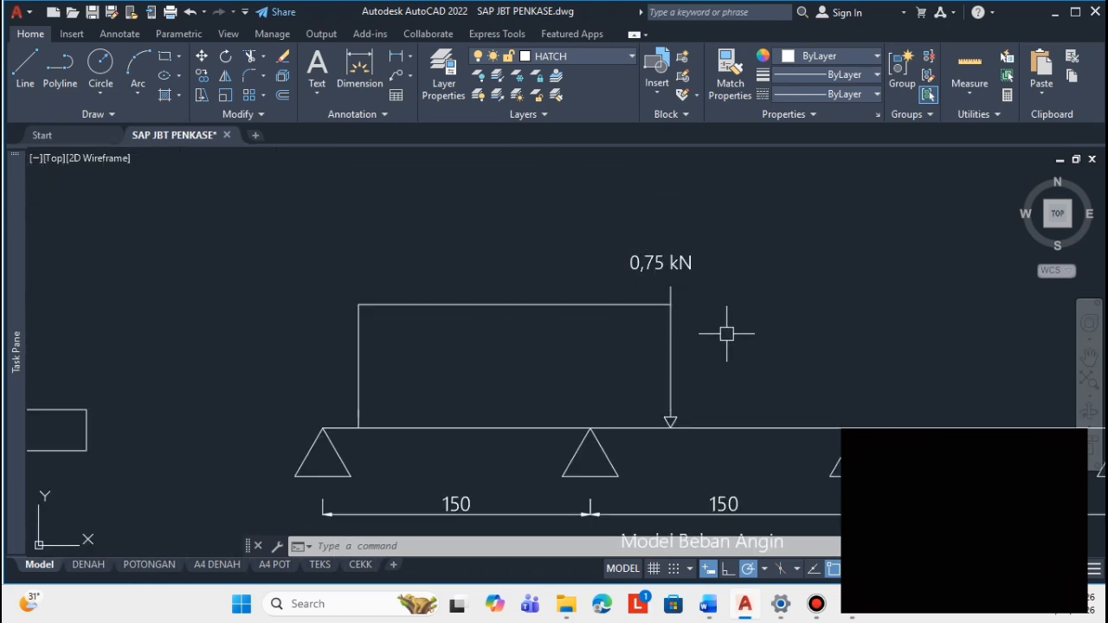
scroll(689, 347, "down", 3)
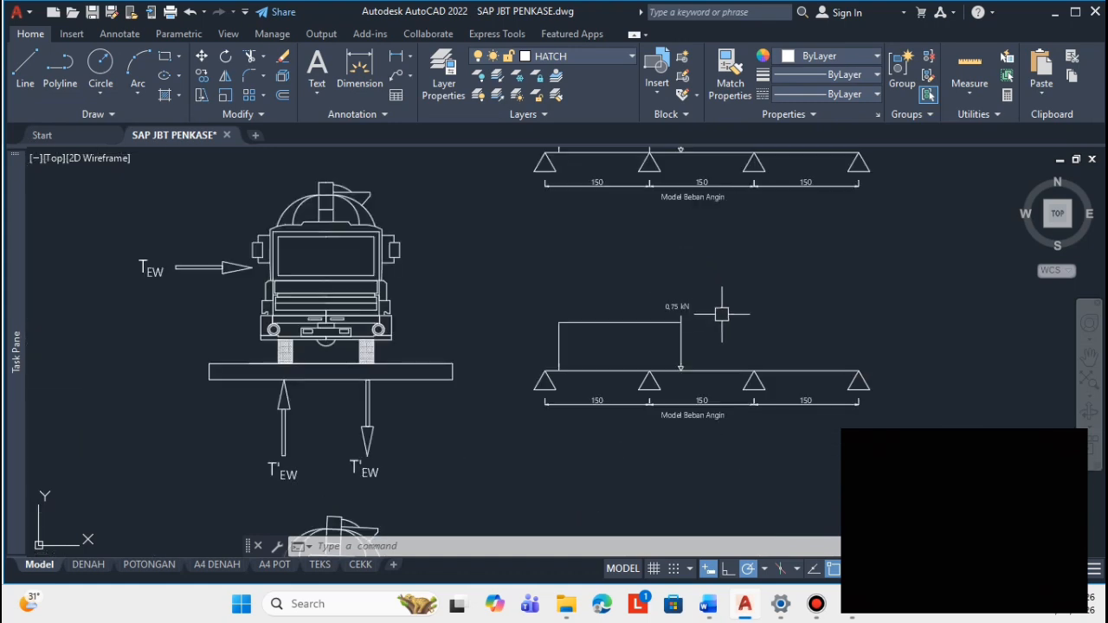
scroll(658, 314, "up", 2)
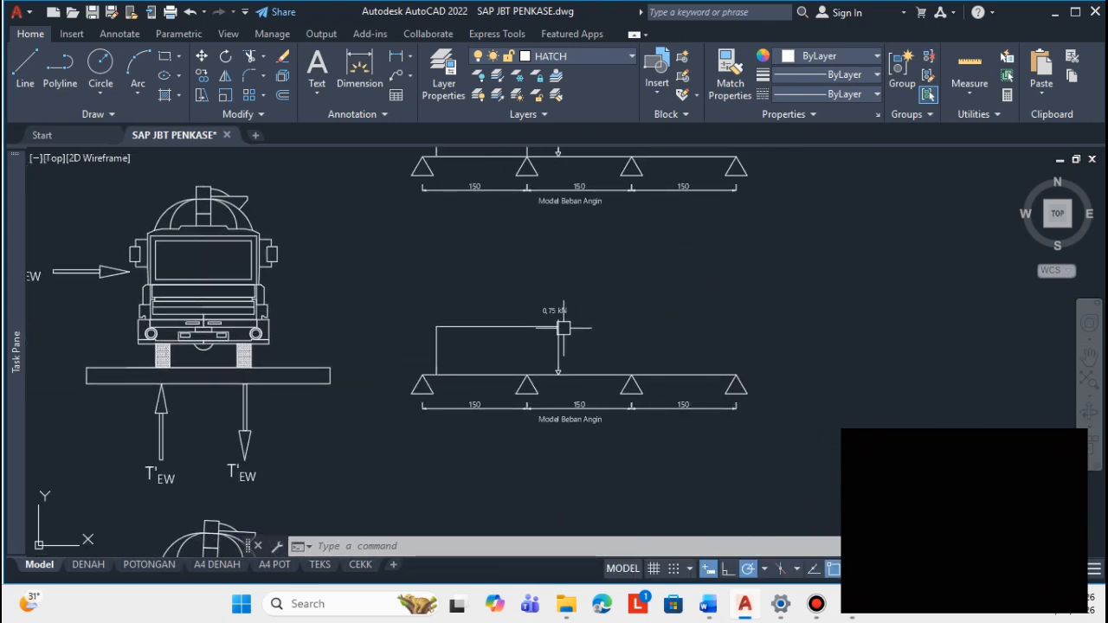
scroll(555, 310, "up", 2)
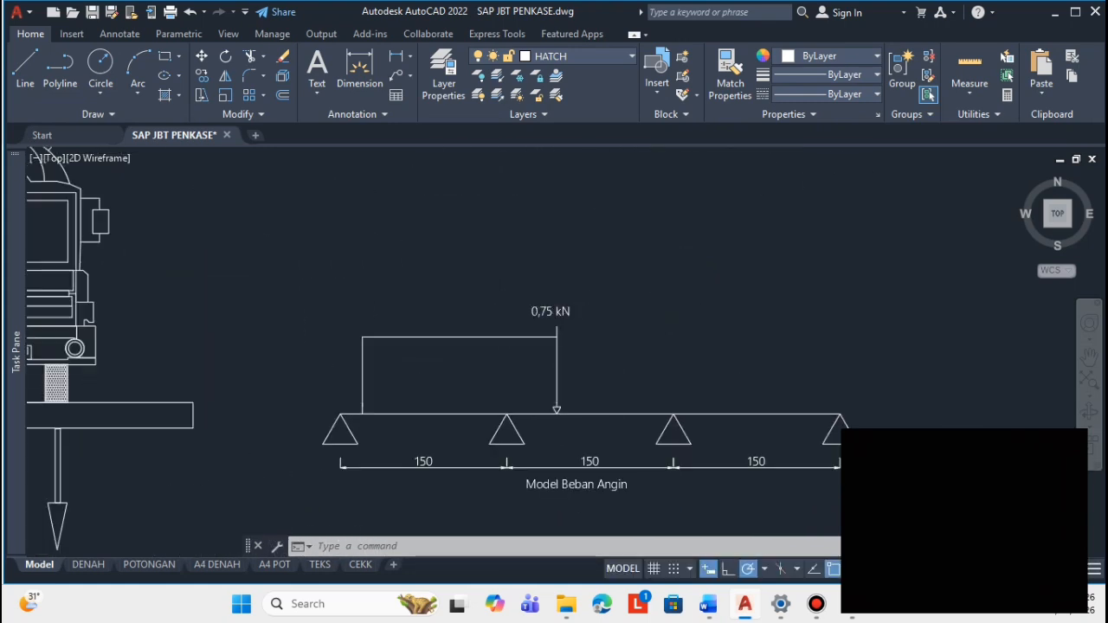
- Examine the dimensioned Model Beban Angin beam for the wind load's offset from the second support and the wheel spacing
scroll(559, 309, "up", 2)
scroll(556, 309, "down", 2)
scroll(554, 321, "up", 1)
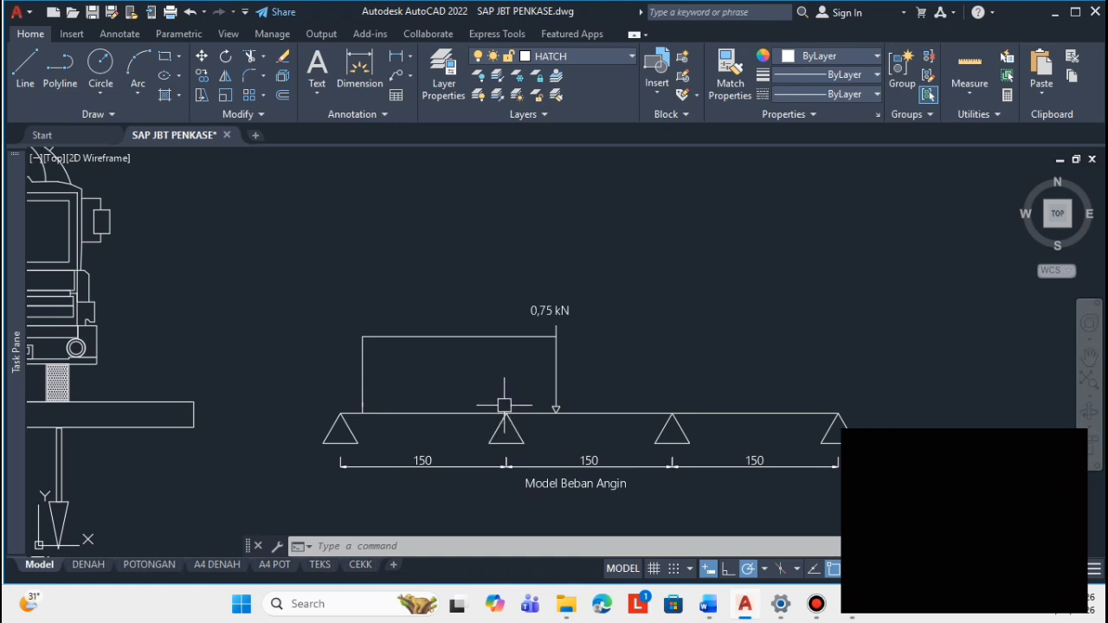
scroll(509, 403, "down", 5)
scroll(499, 292, "up", 3)
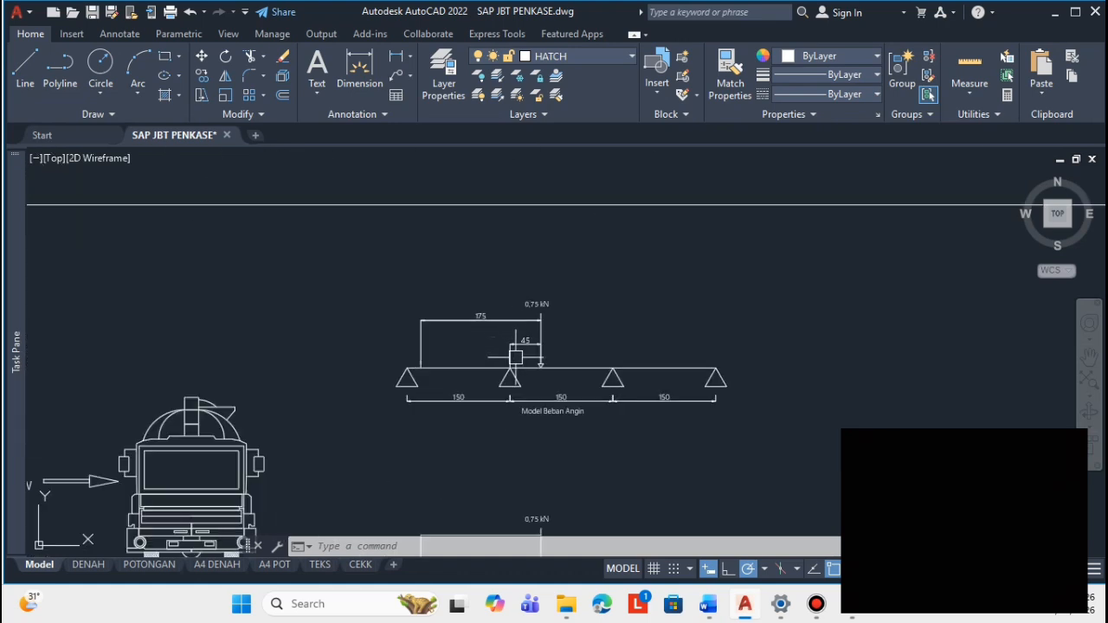
scroll(518, 364, "up", 6)
scroll(499, 337, "down", 4)
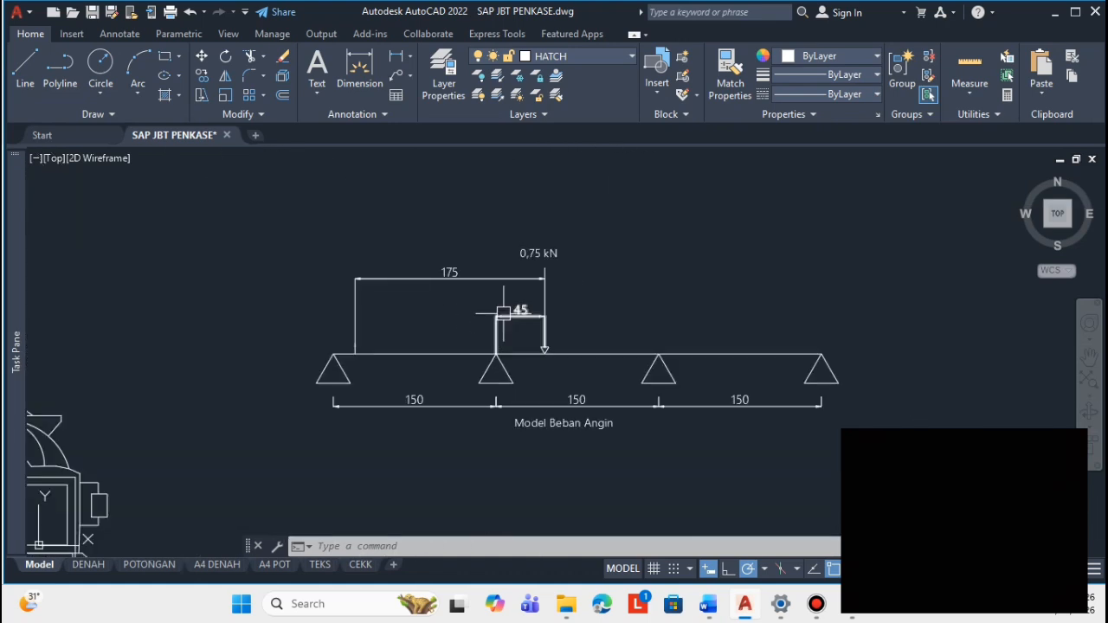
scroll(503, 320, "down", 5)
- Check the wheel load spacings and support offsets in the Alternatif 3 truck load diagrams
mouse_move(461, 167)
middle_mouse_down()
mouse_move(526, 303)
mouse_move(552, 397)
middle_mouse_up()
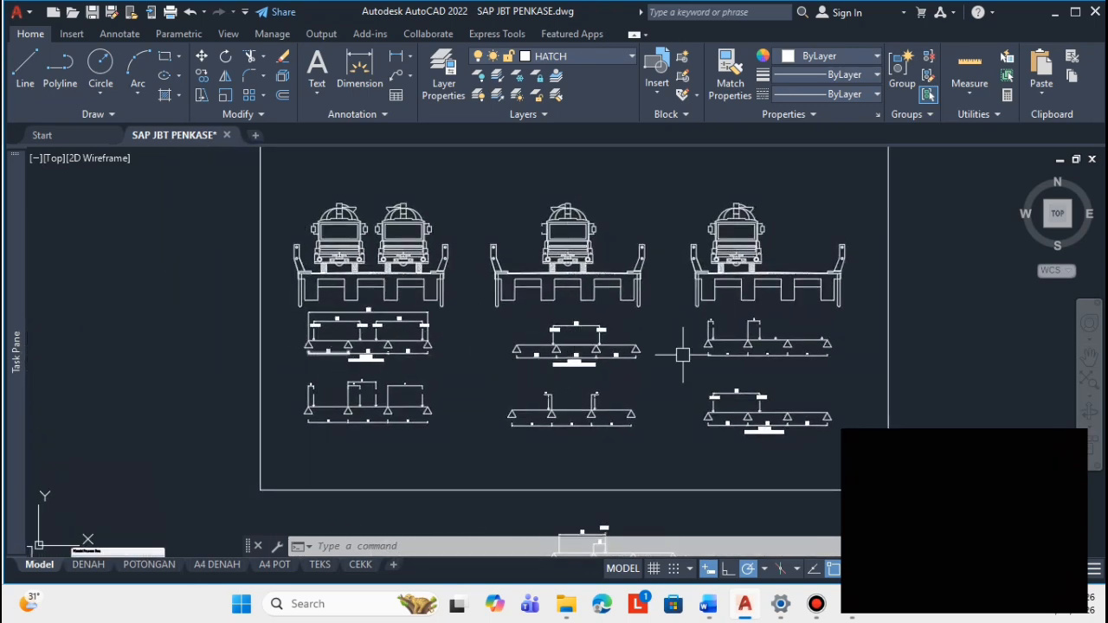
scroll(411, 335, "up", 4)
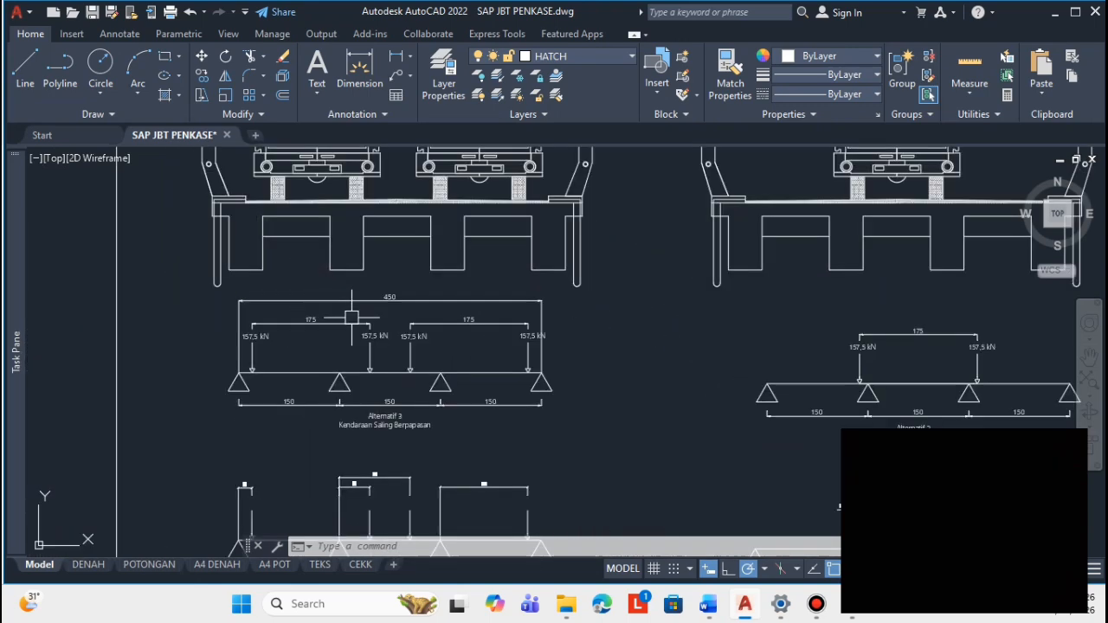
scroll(378, 381, "down", 4)
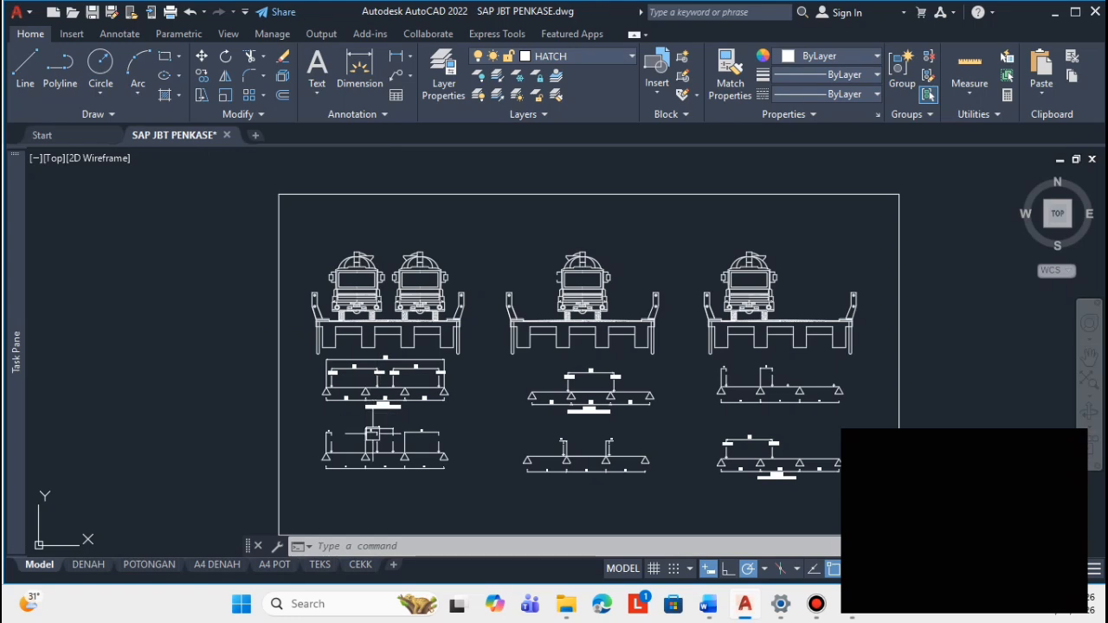
scroll(378, 389, "up", 8)
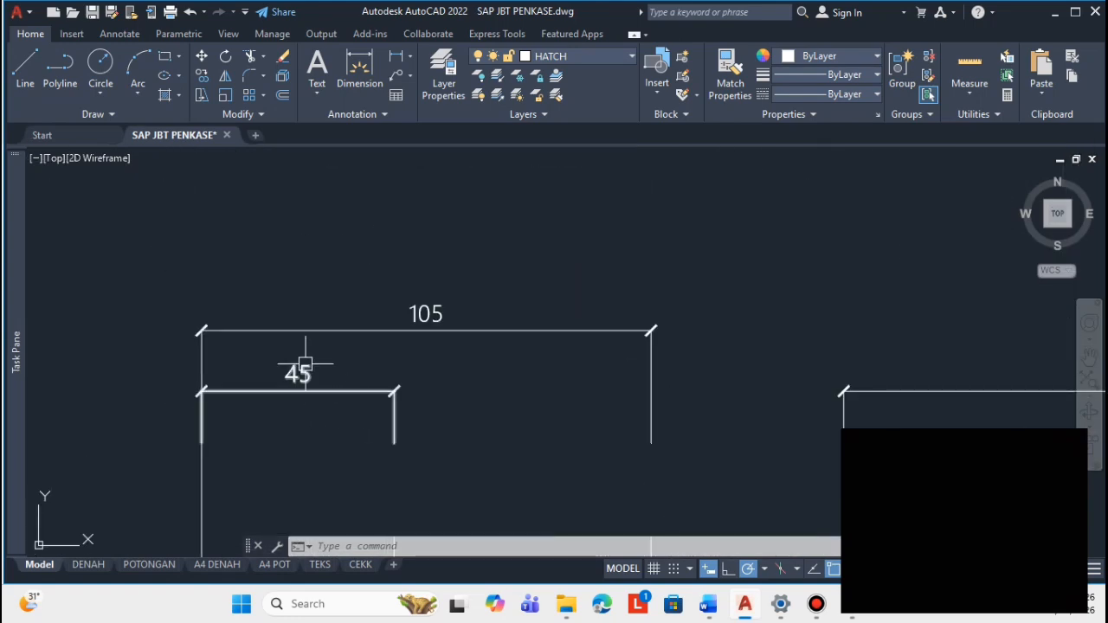
scroll(425, 314, "down", 8)
scroll(630, 460, "down", 3)
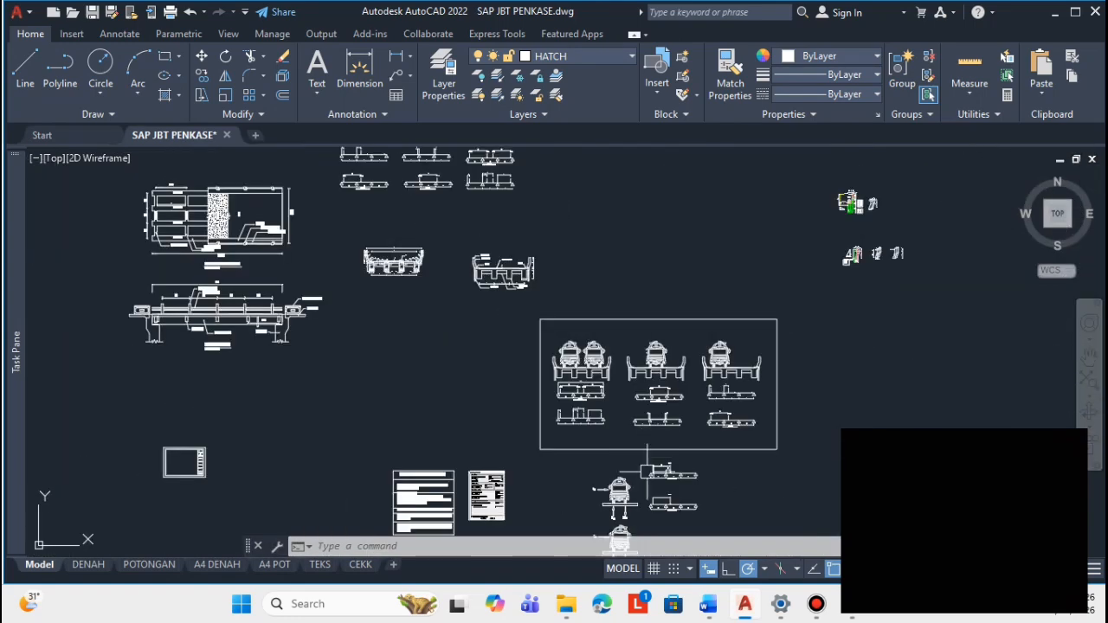
- Return to the two Model Beban Angin beams and recheck the position of the 0,75 kN load in the middle span
scroll(637, 467, "up", 5)
scroll(640, 468, "up", 3)
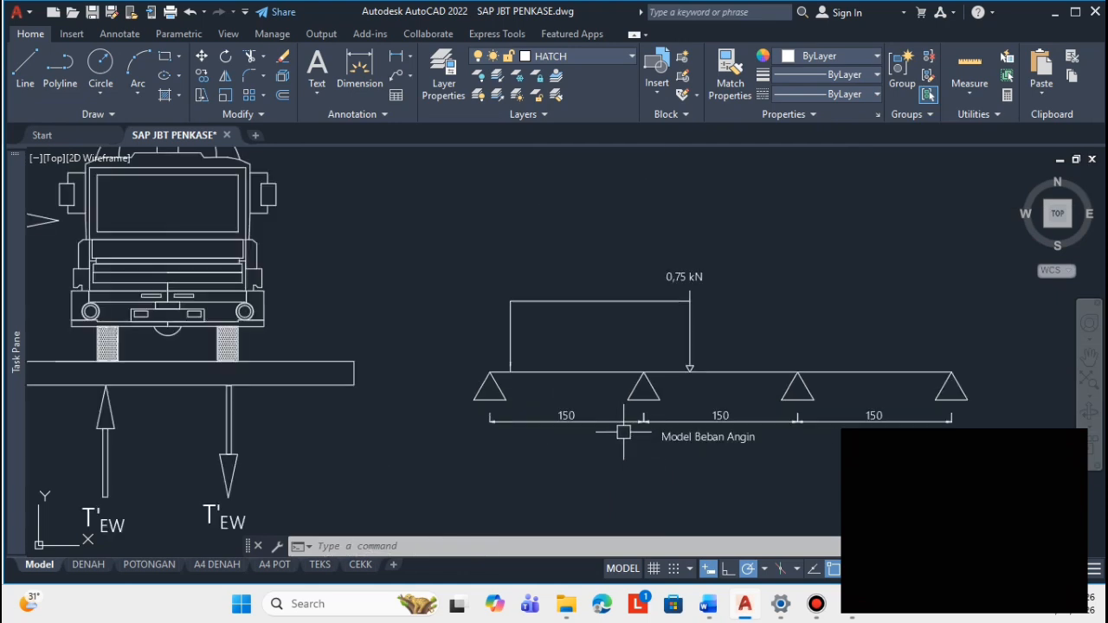
scroll(632, 315, "down", 3)
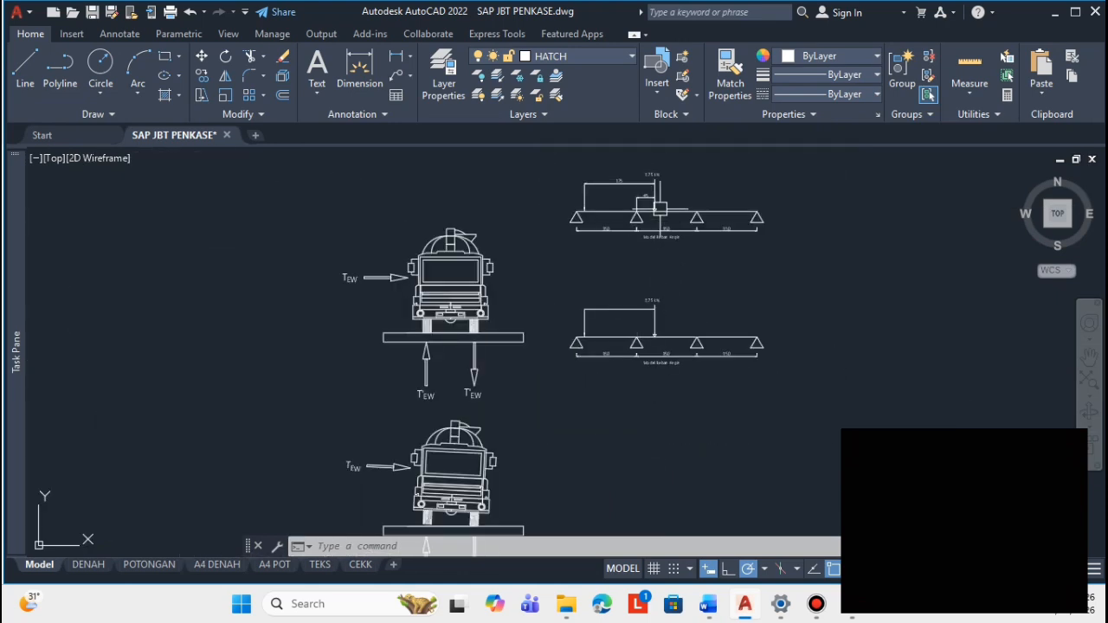
scroll(664, 174, "up", 4)
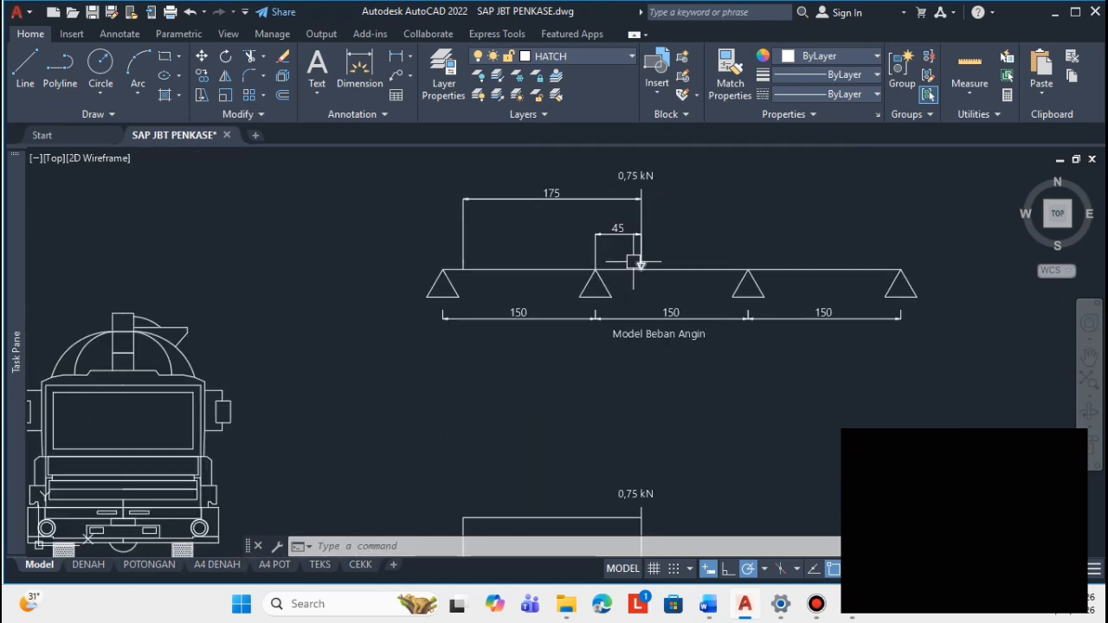
scroll(634, 258, "down", 2)
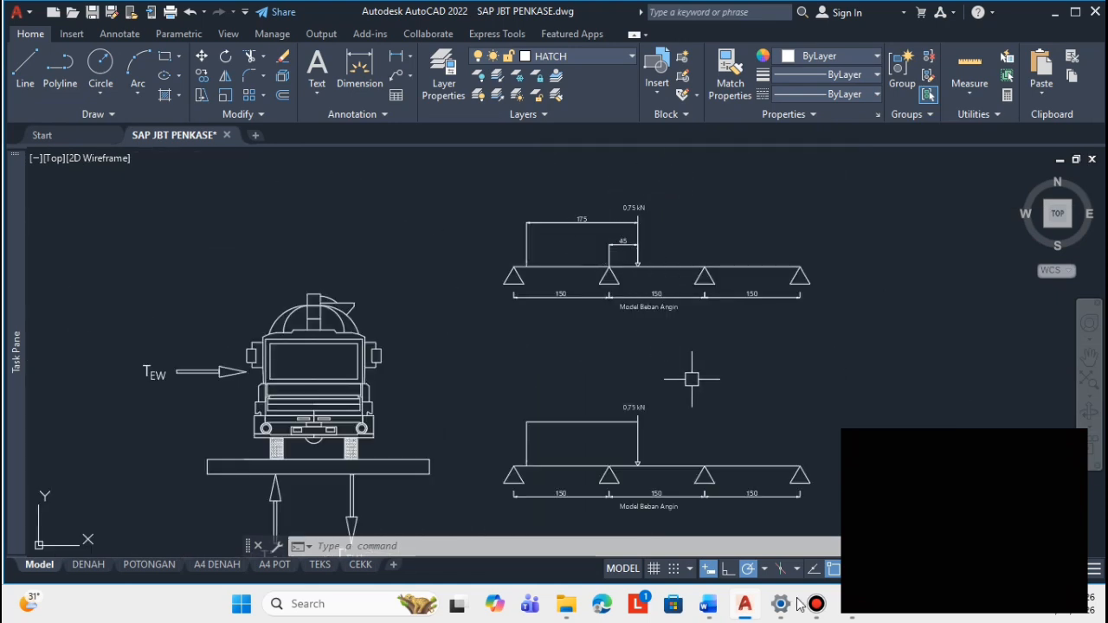
- Switch to SAP2000 and start a point load on the middle span under Beban angin pada kendaraan, added to existing loads
left_click(869, 616)
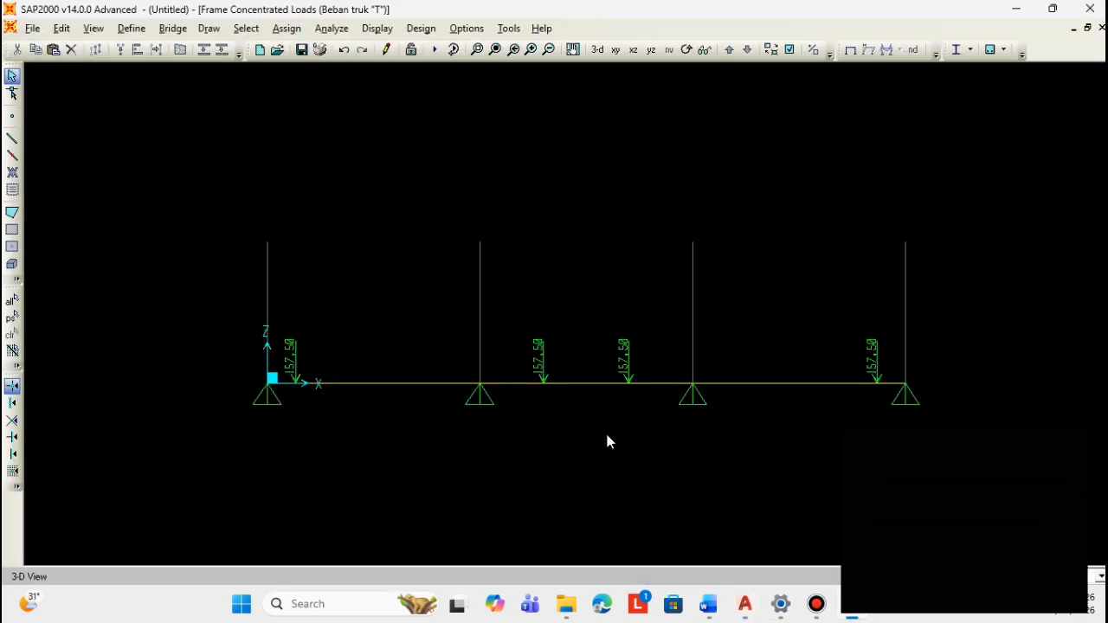
left_click_drag(606, 435, 547, 344)
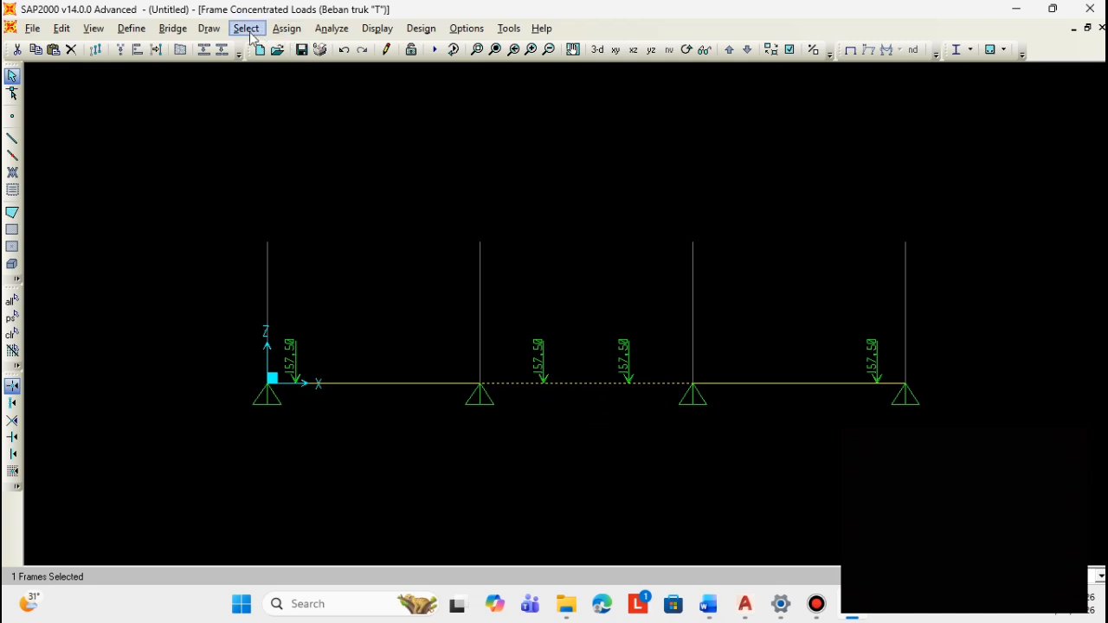
left_click(286, 28)
left_click(303, 213)
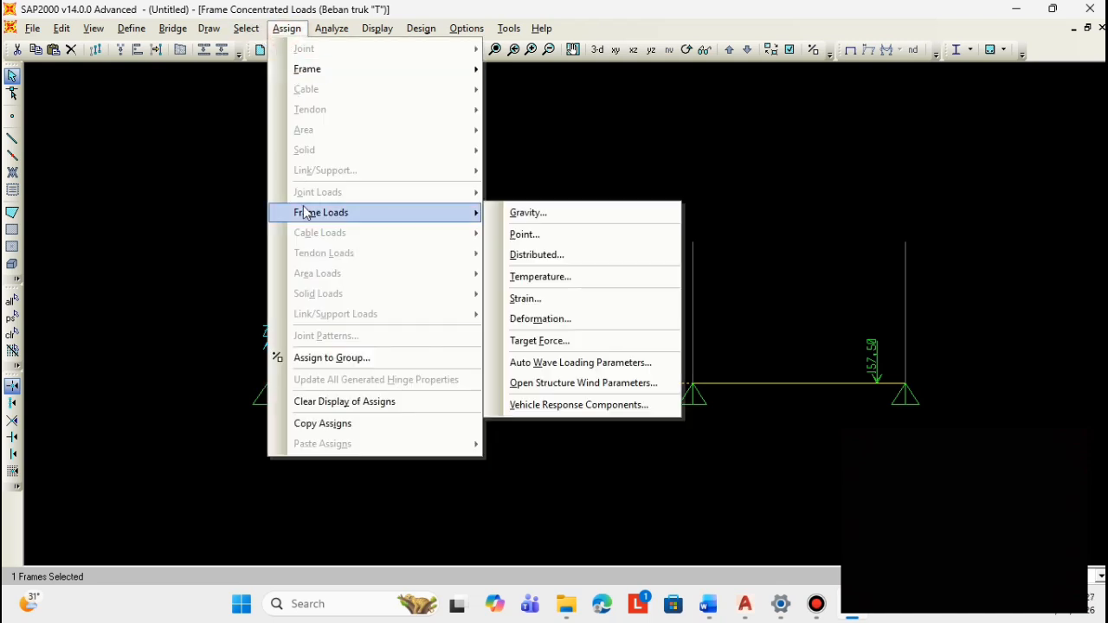
left_click(546, 232)
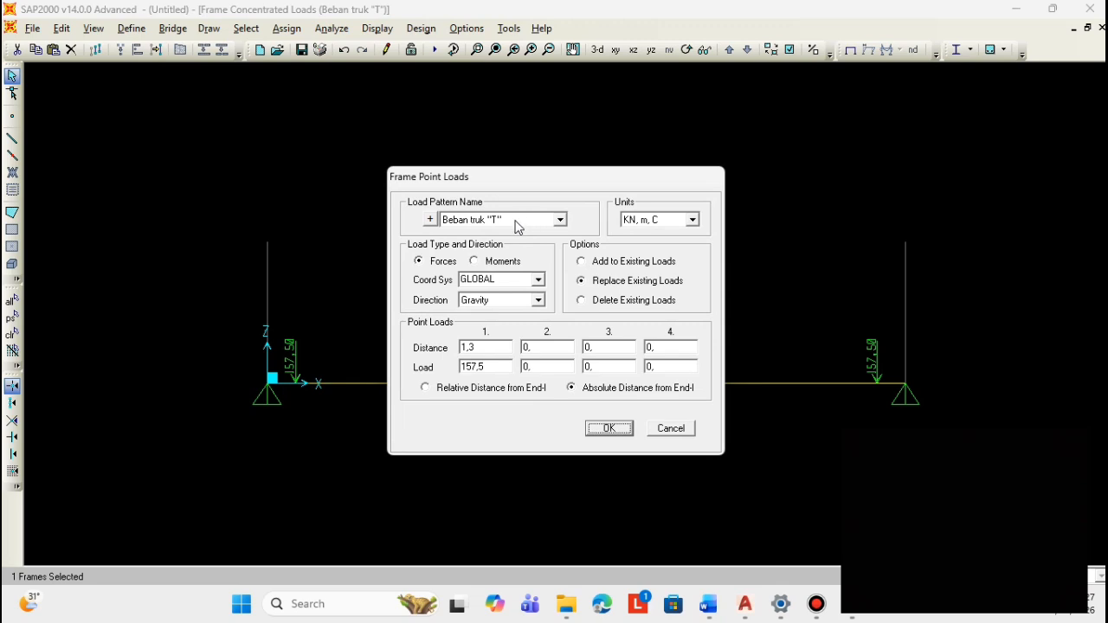
left_click(514, 222)
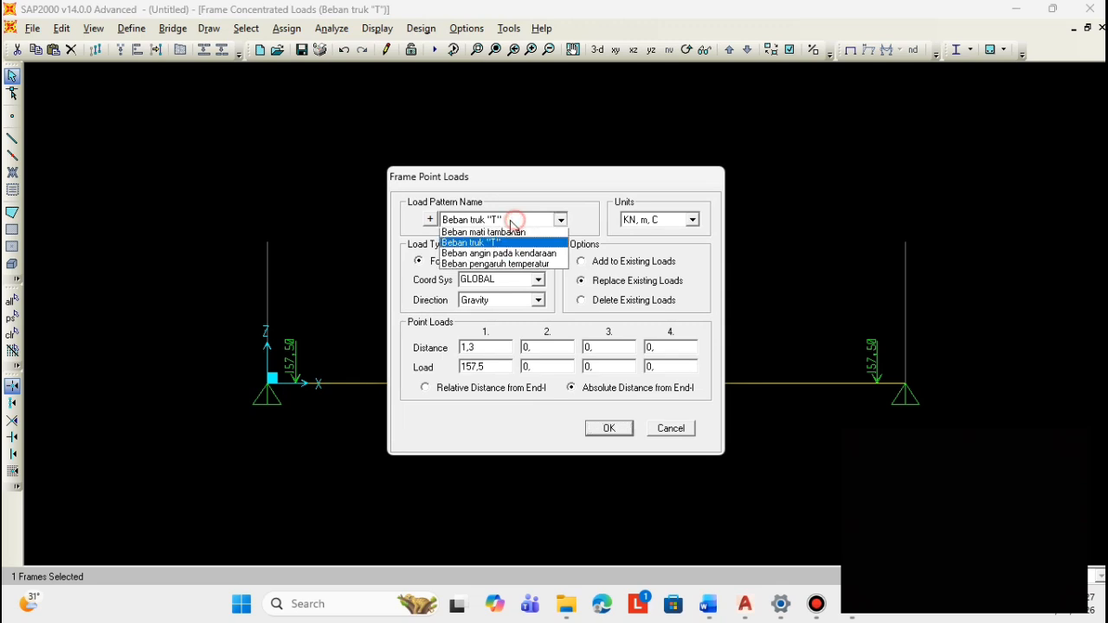
left_click(487, 267)
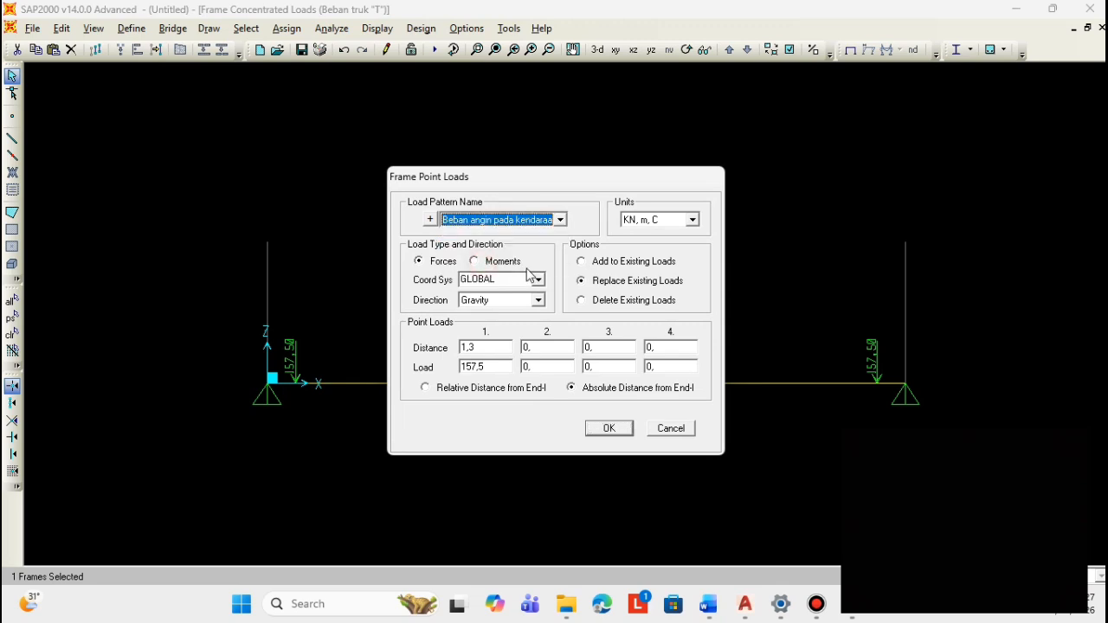
left_click(601, 262)
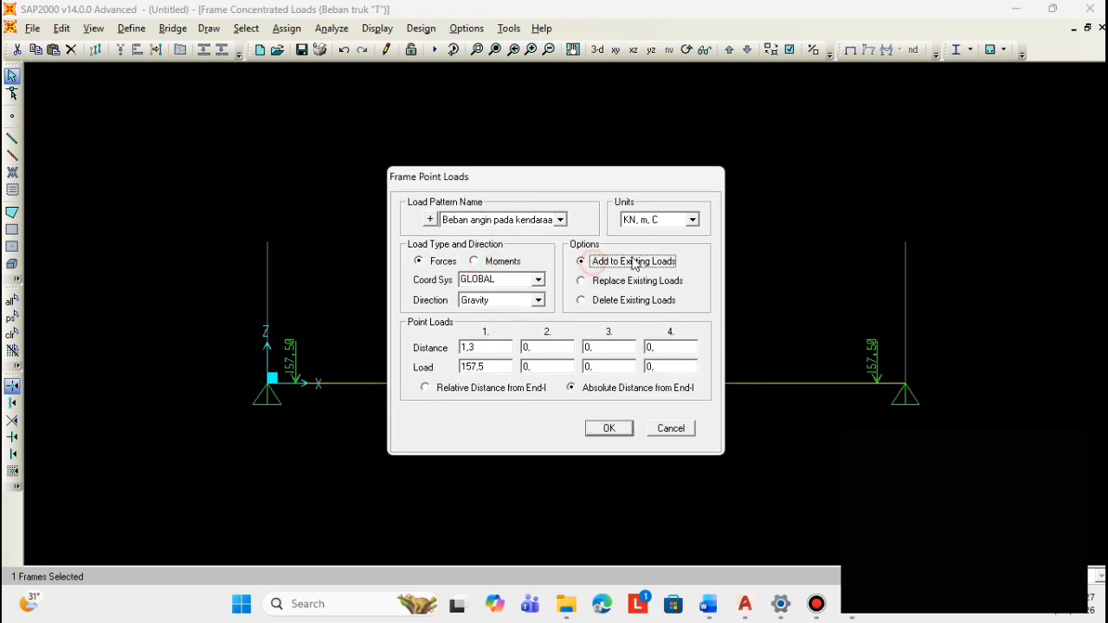
- Assign a 0,75 kN gravity point load at an absolute distance of 0,45 m along the middle span
double_click(482, 348)
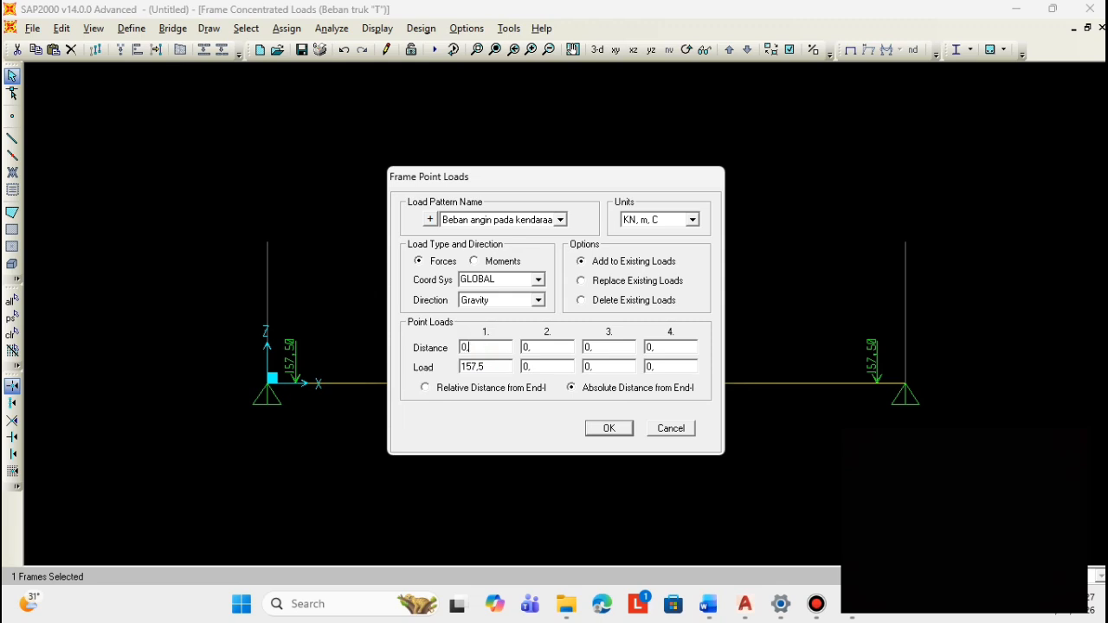
double_click(474, 369)
type("0,75")
left_click(850, 616)
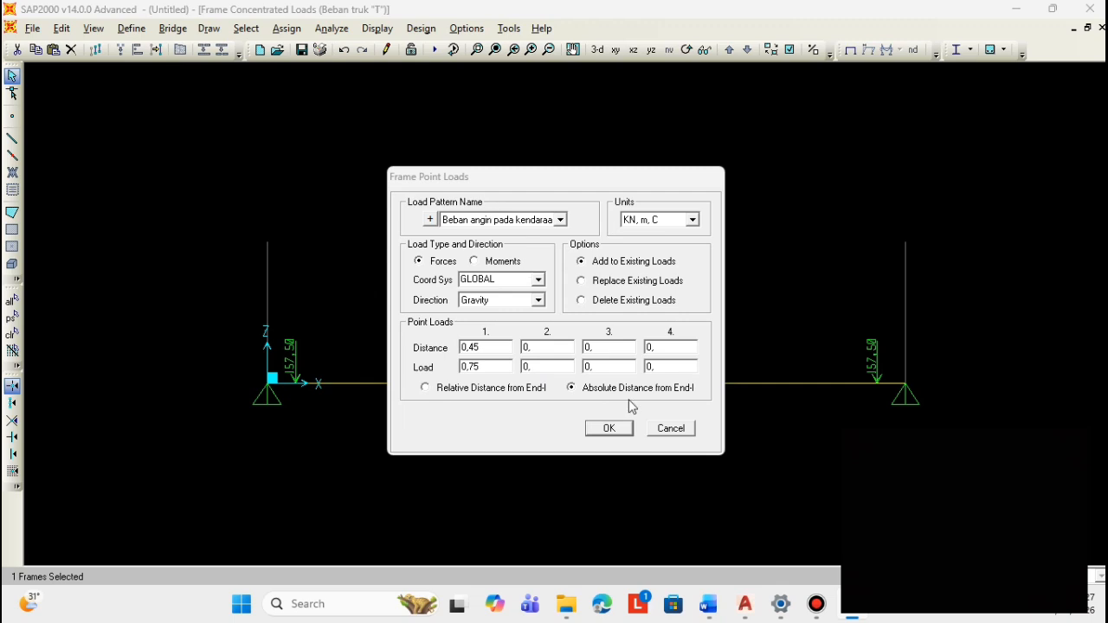
left_click(609, 428)
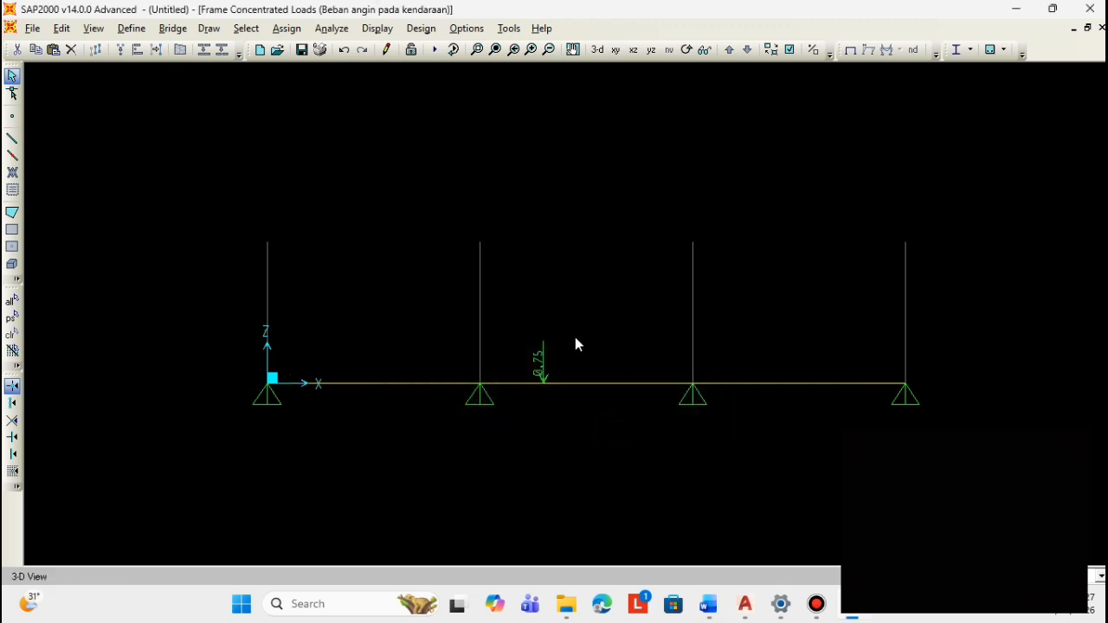
- Start a frame temperature load on all three spans, added to existing loads, as Temperature Gradient 2-2 by element with a value of 12,5
scroll(538, 385, "up", 2)
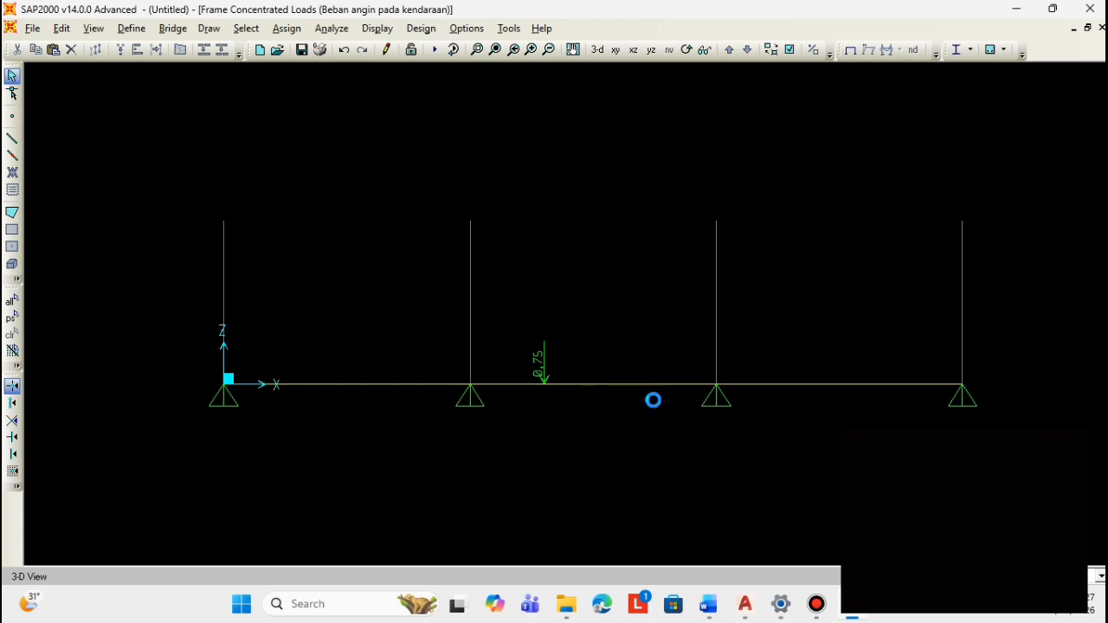
scroll(651, 400, "down", 1)
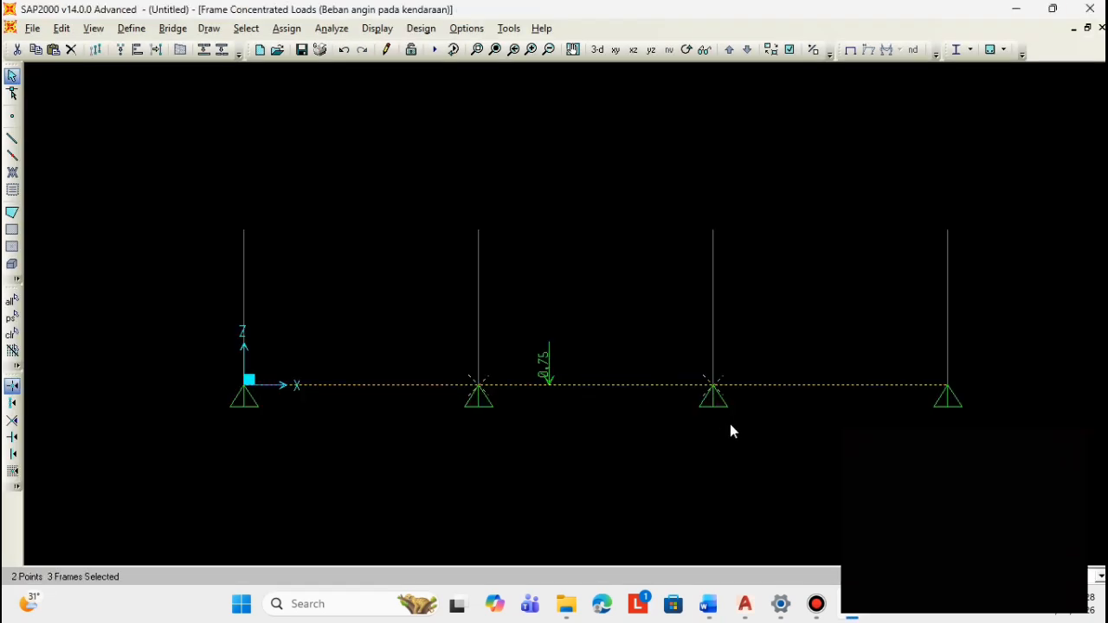
left_click_drag(804, 441, 412, 244)
left_click(287, 28)
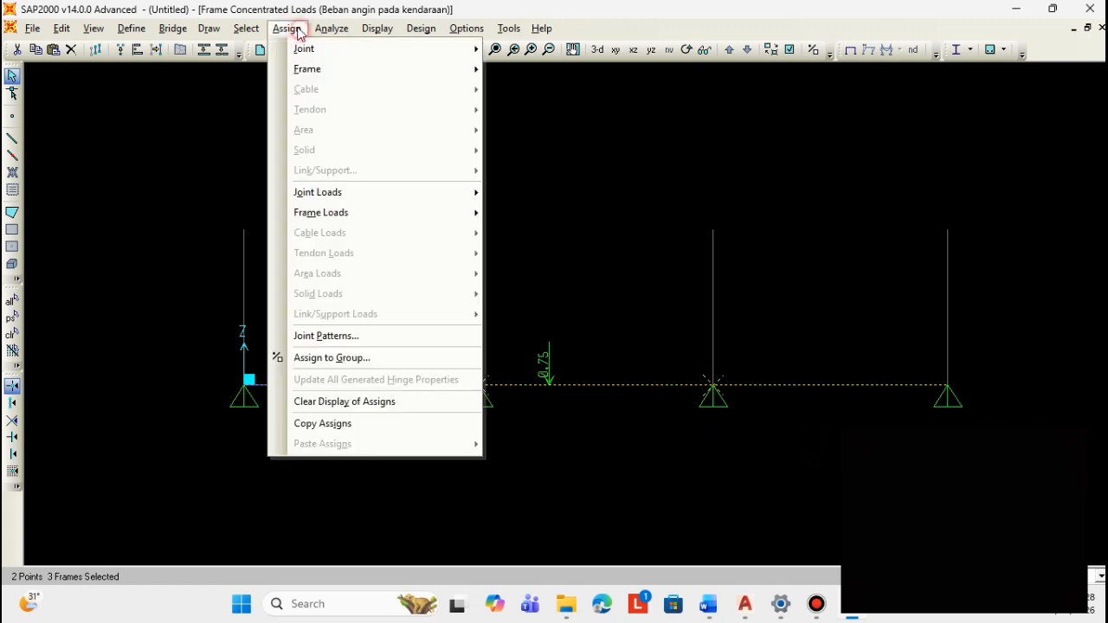
mouse_move(331, 27)
mouse_move(287, 27)
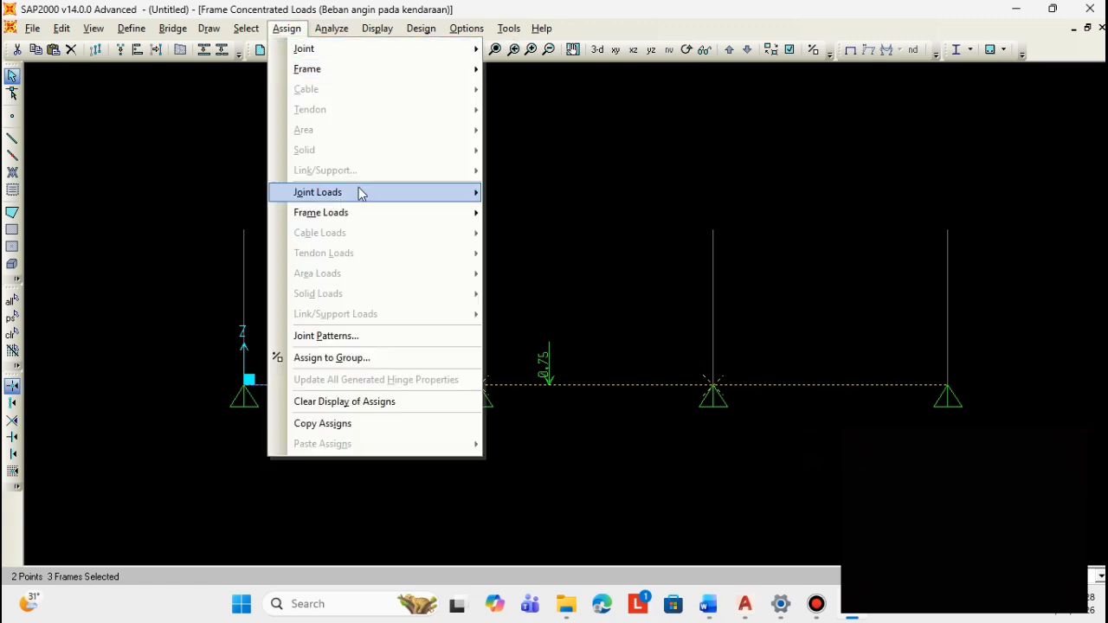
mouse_move(361, 193)
mouse_move(356, 213)
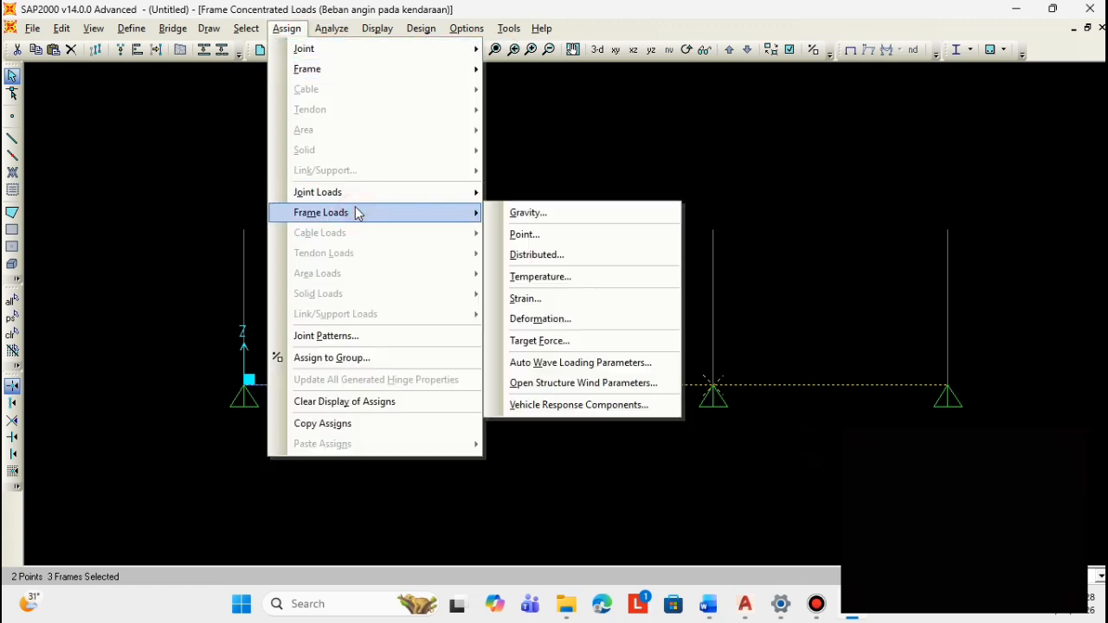
left_click(537, 276)
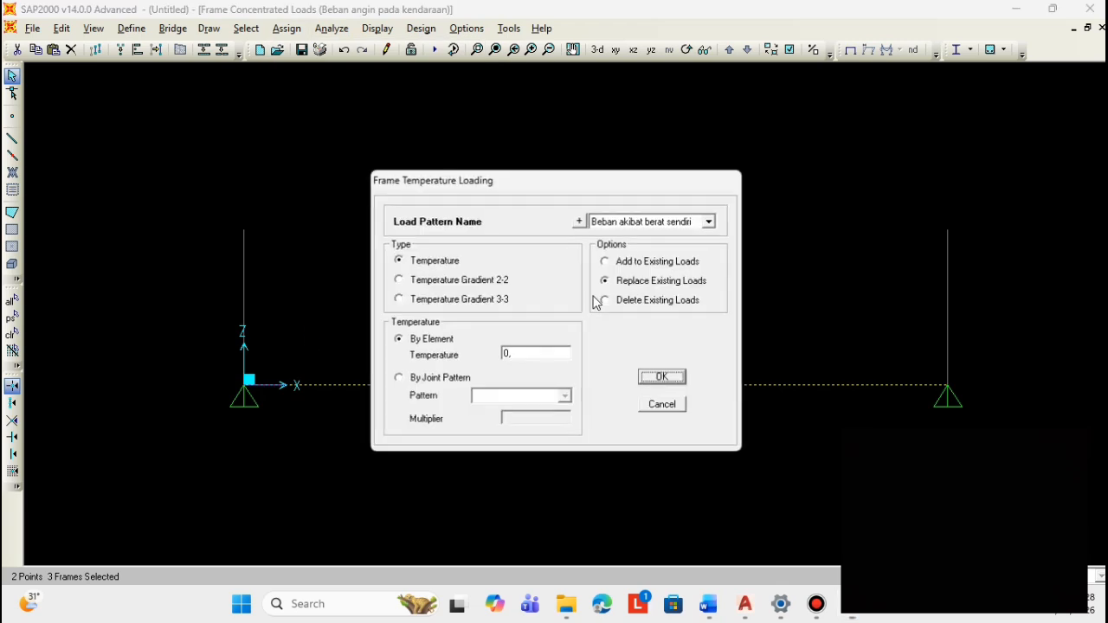
left_click(606, 261)
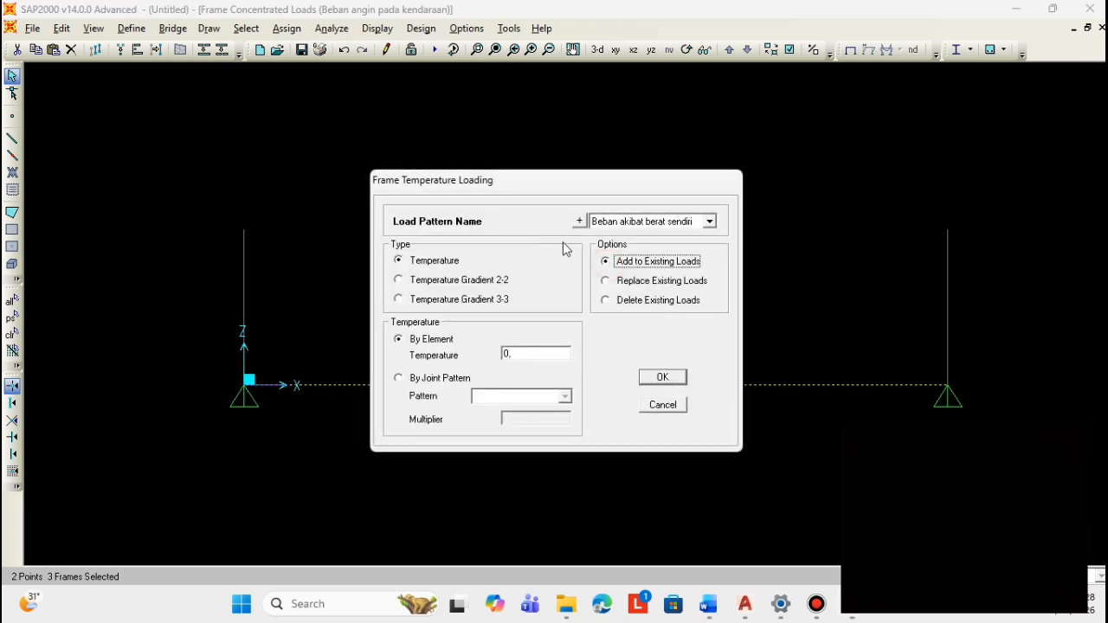
left_click(453, 279)
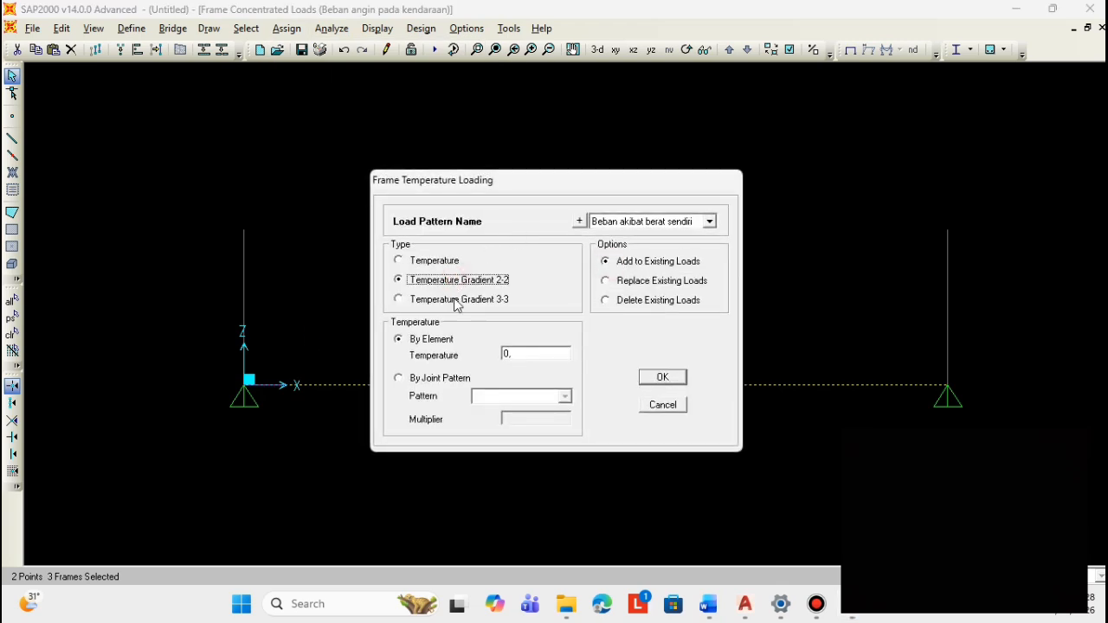
double_click(533, 353)
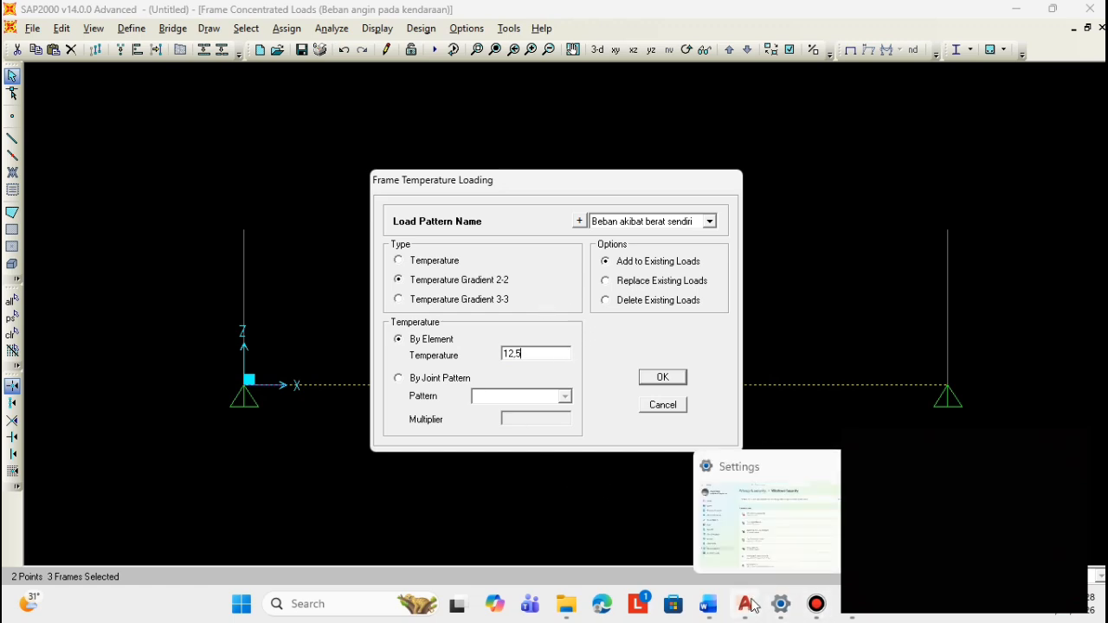
- Switch to the Word thesis document and check the temperature difference calculation under Pengaruh temperatur
left_click(708, 603)
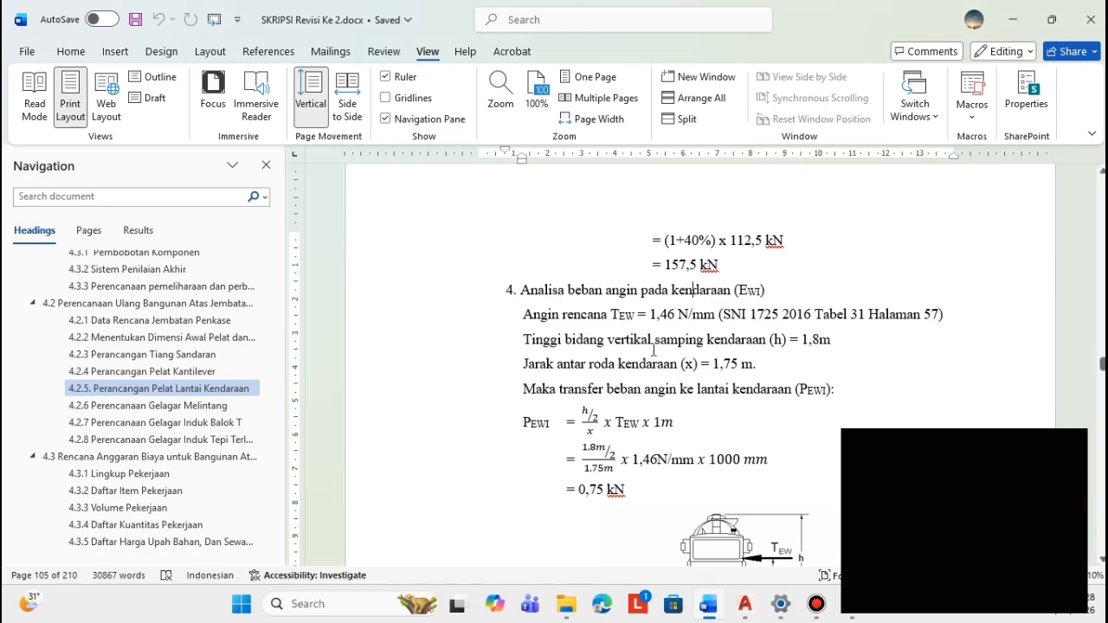
scroll(653, 348, "down", 10)
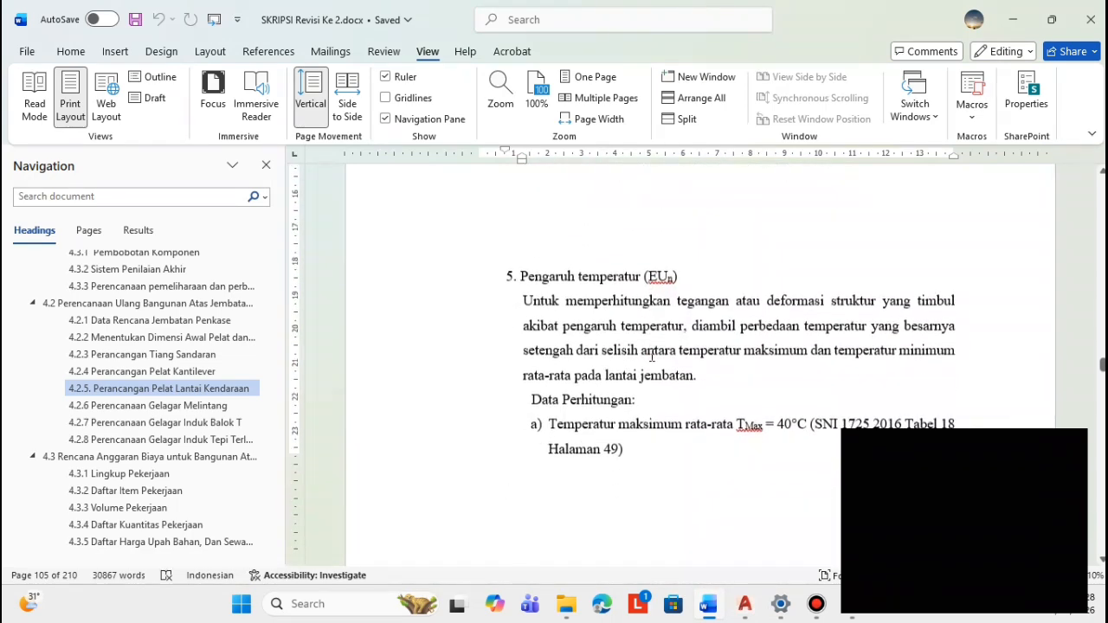
scroll(652, 355, "down", 10)
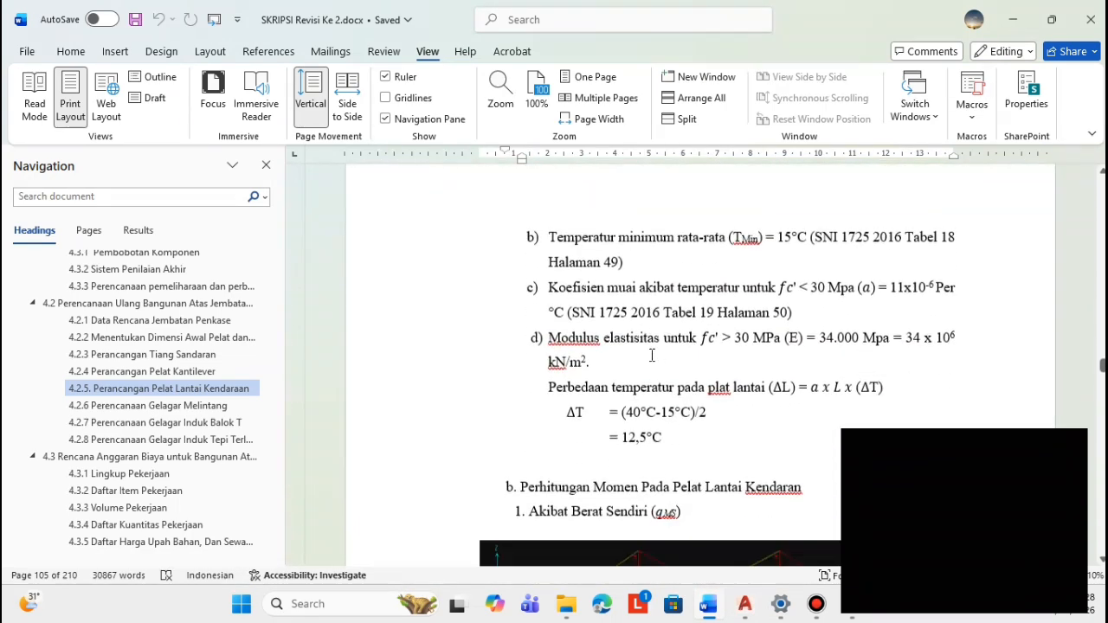
scroll(652, 355, "up", 1)
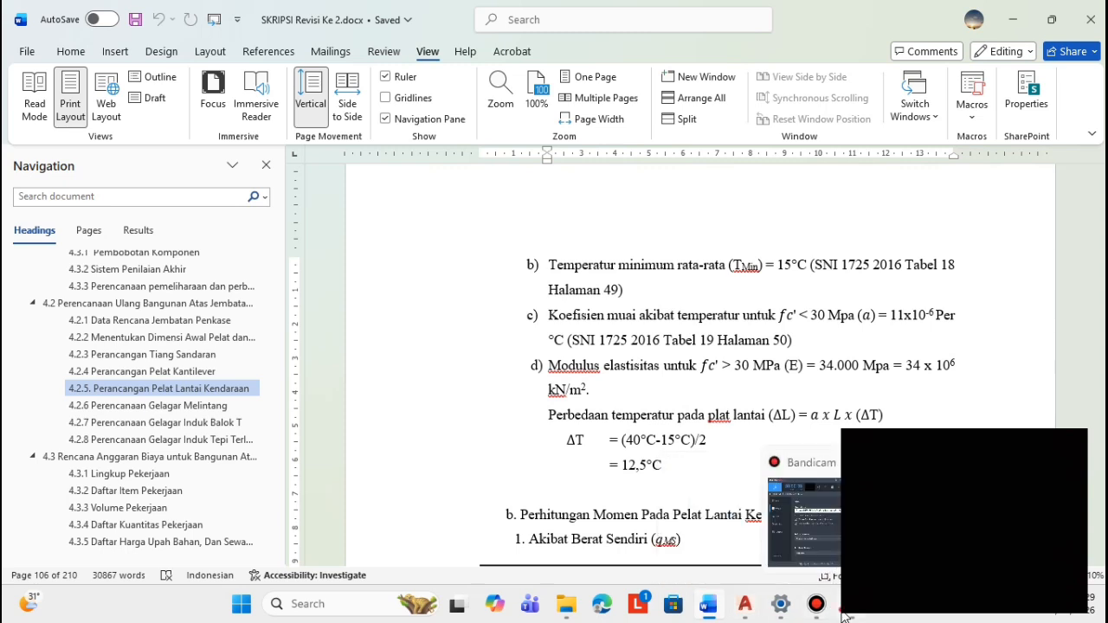
- Return to SAP2000 and assign the 12,5 Temperature Gradient 2-2 load to the spans under the Beban pengaruh temperatur load pattern
left_click(844, 613)
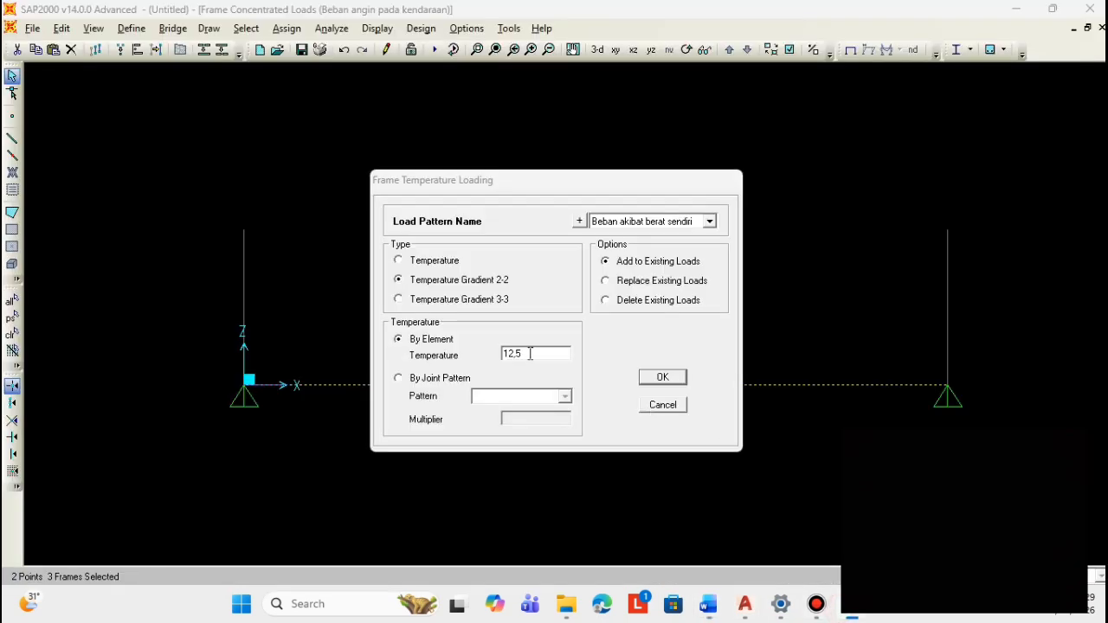
left_click(462, 280)
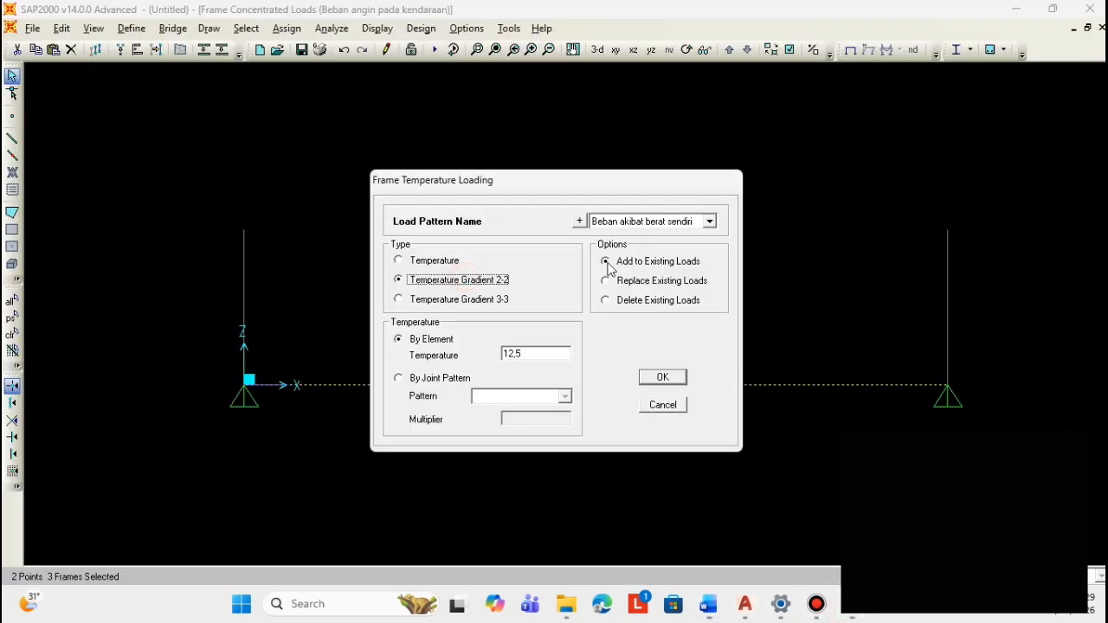
left_click(662, 224)
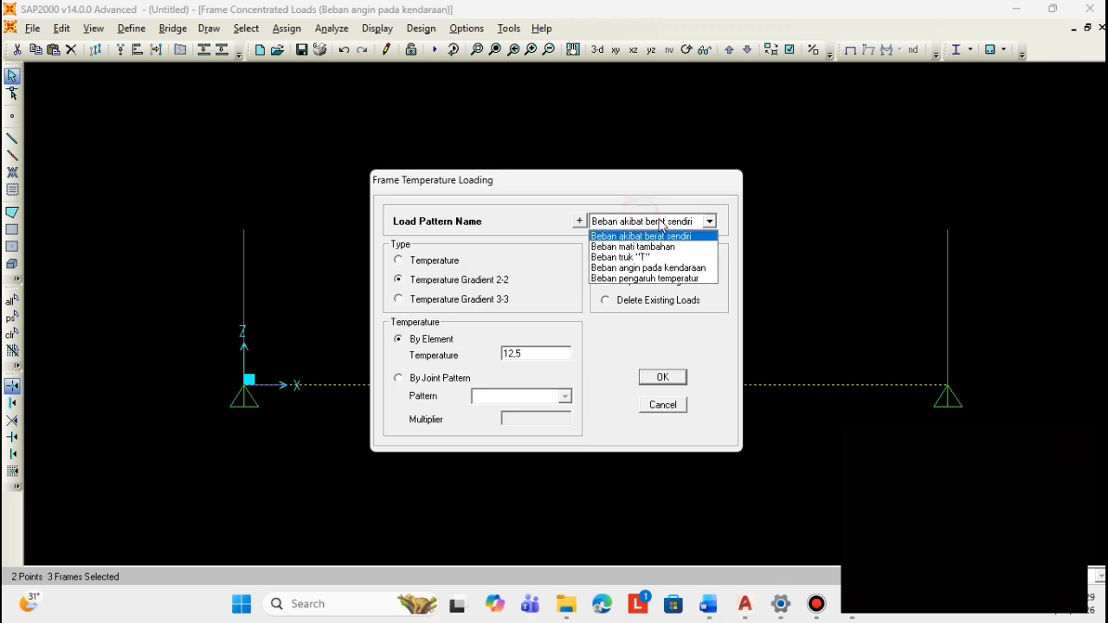
left_click(644, 278)
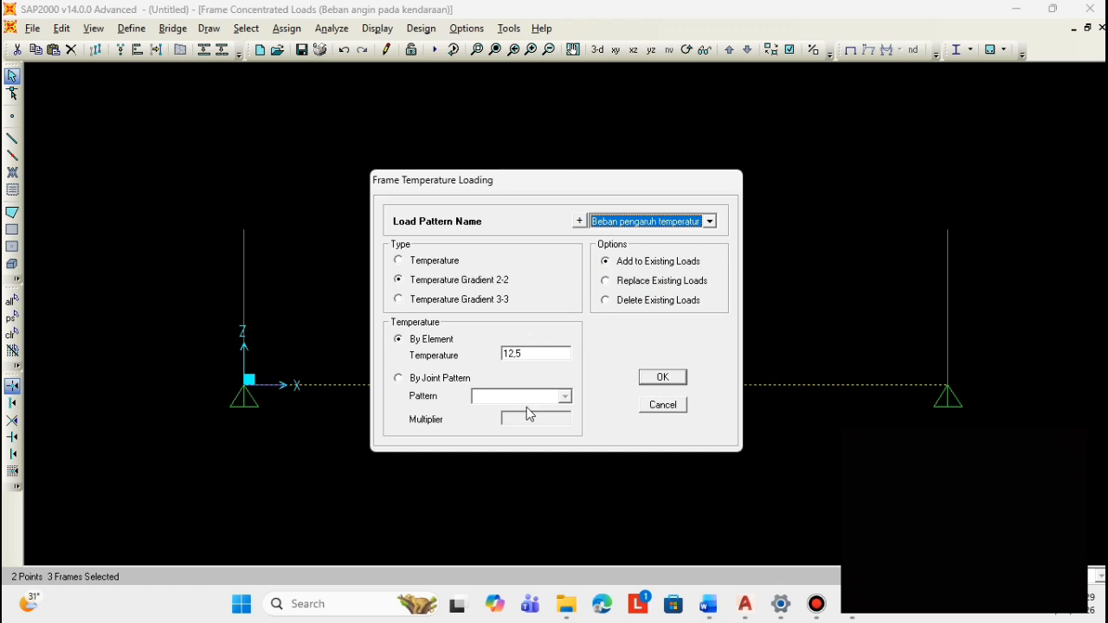
left_click(658, 376)
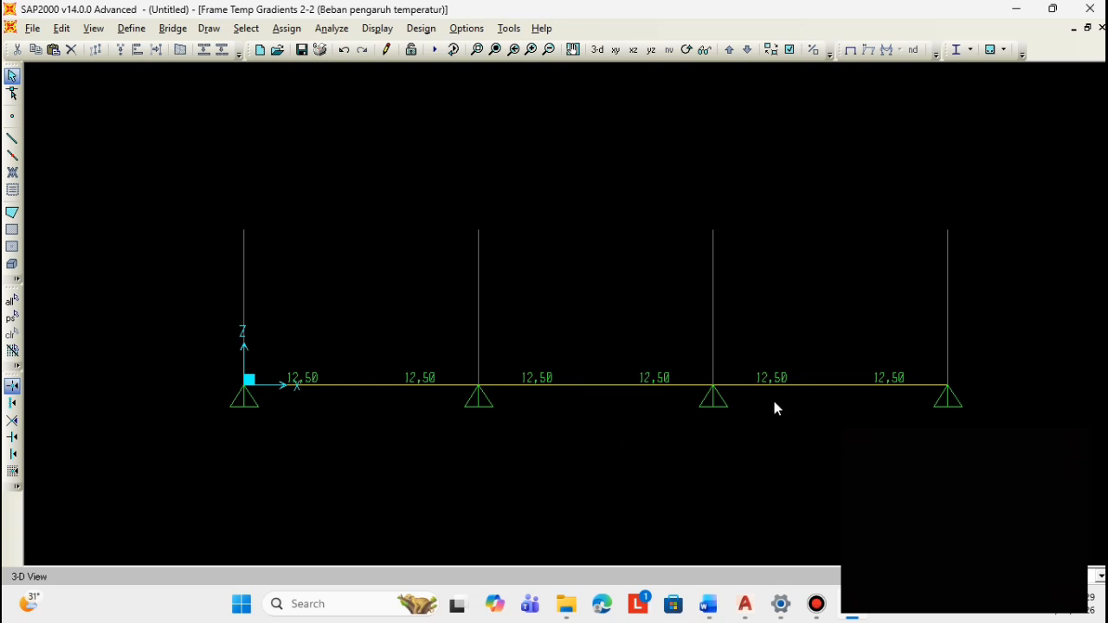
- Hide the temperature load values by displaying the undeformed shape of the model
left_click_drag(844, 450, 483, 447)
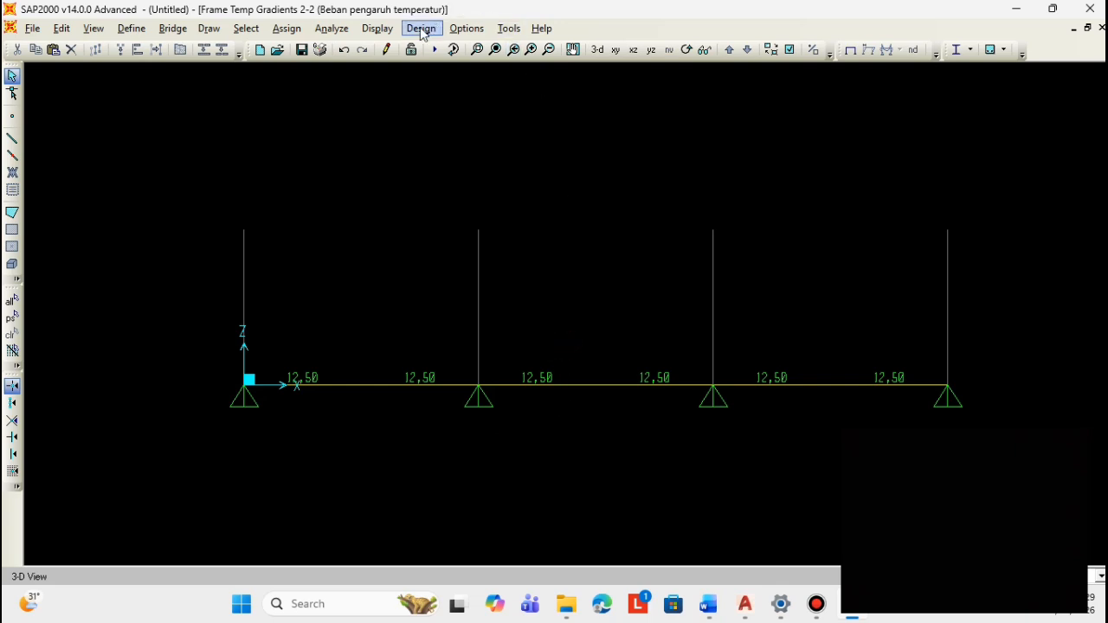
left_click(378, 28)
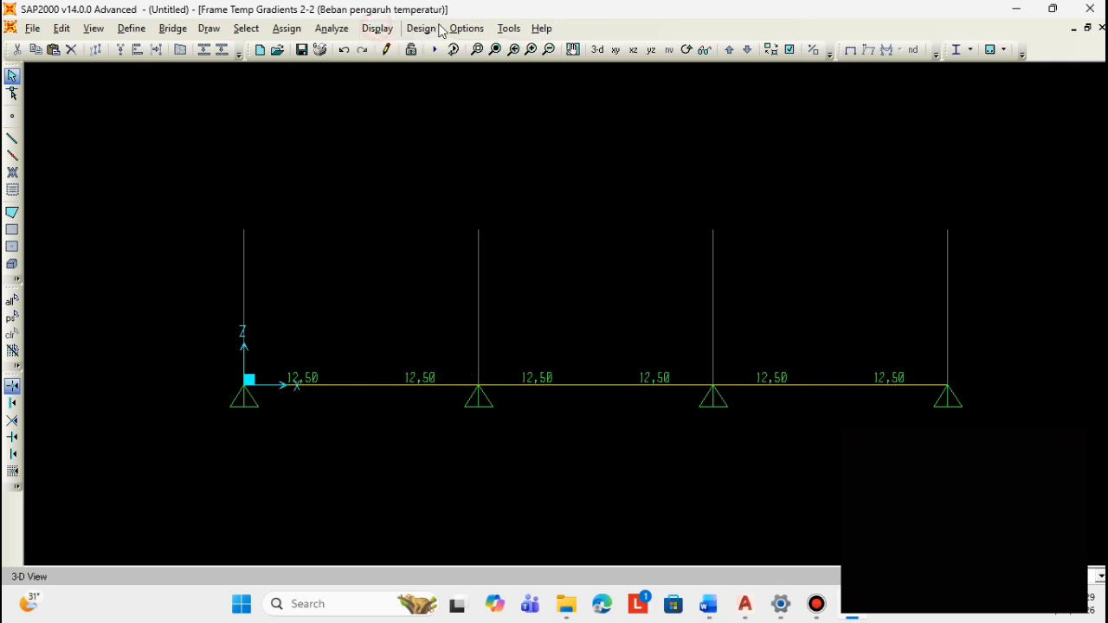
left_click(375, 30)
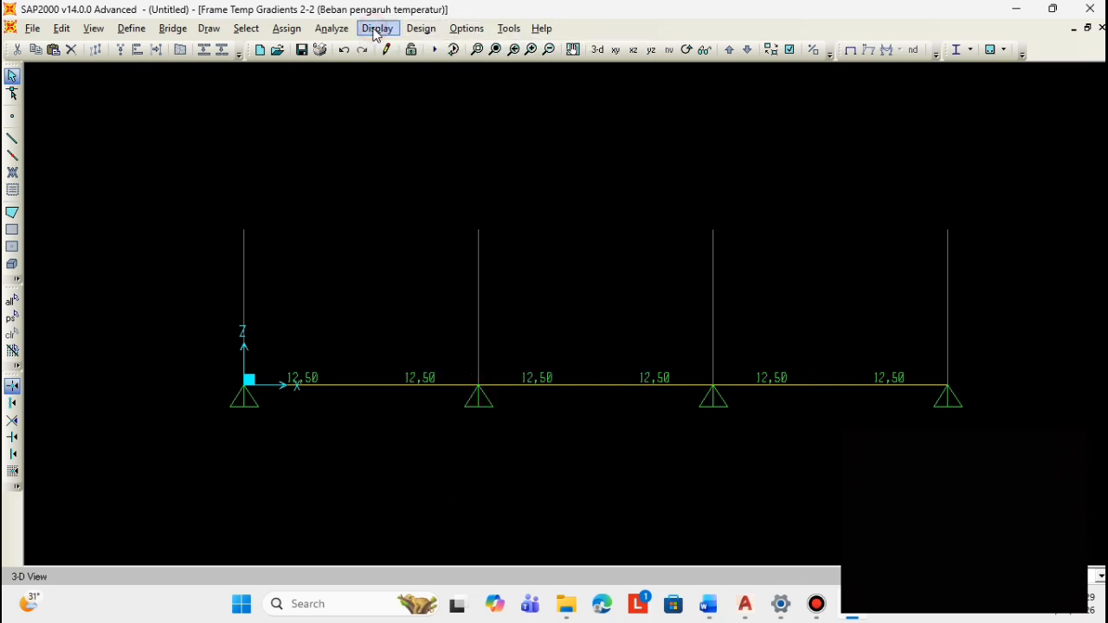
left_click(376, 31)
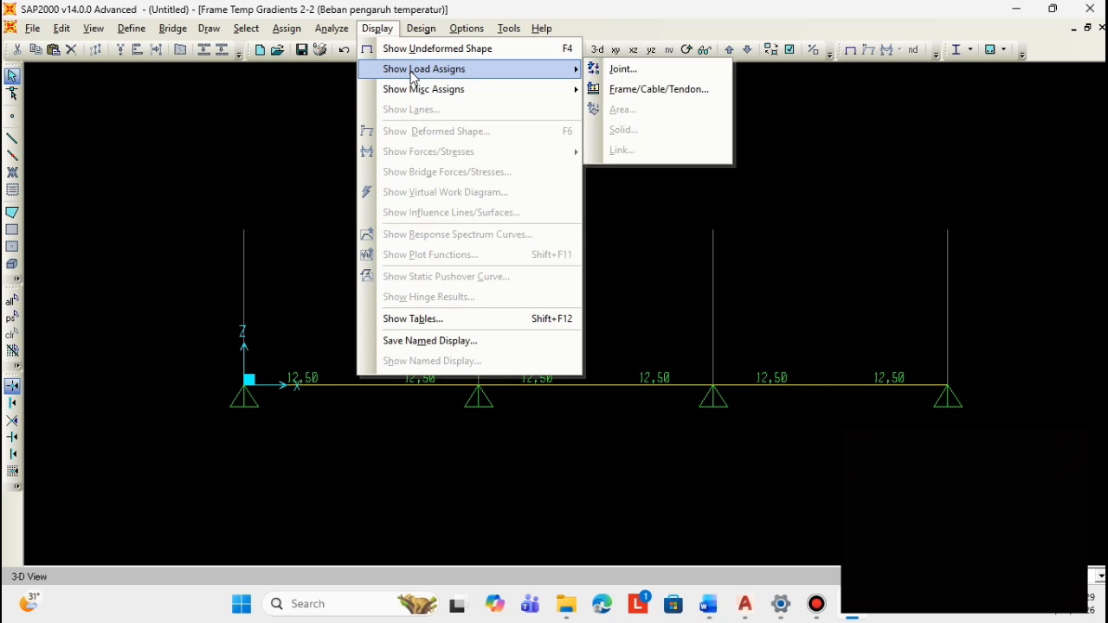
left_click(362, 28)
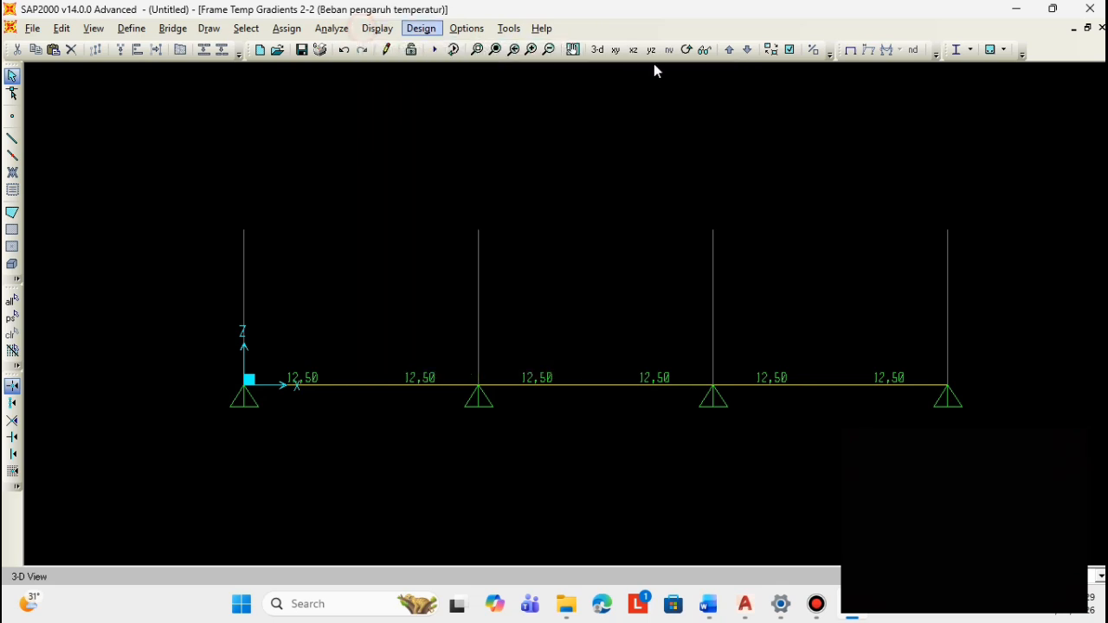
left_click(851, 49)
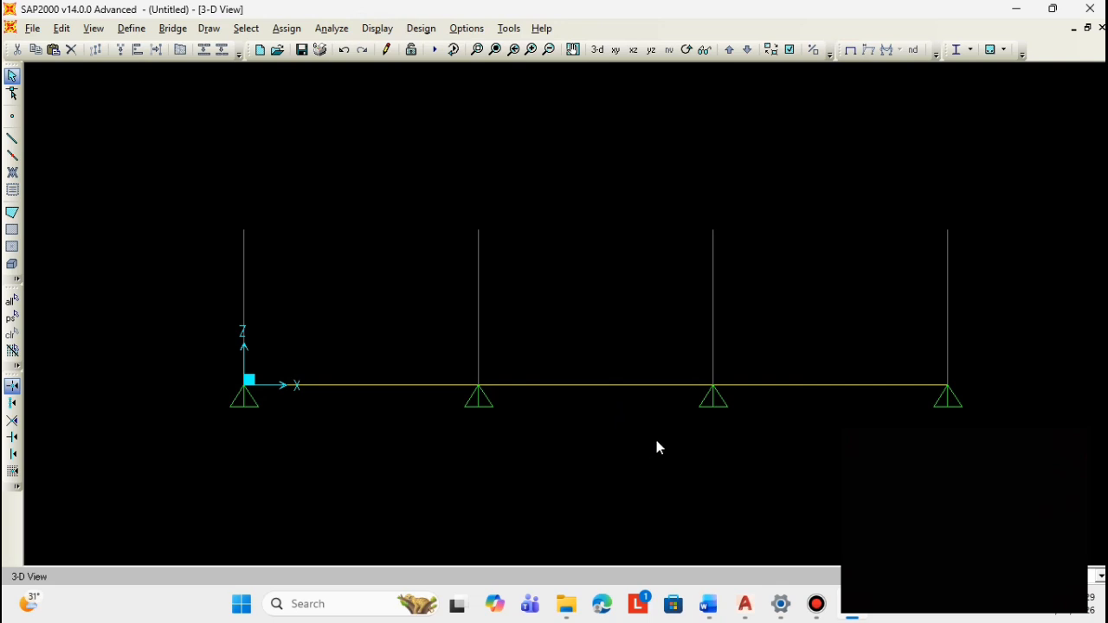
- Select all three spans, check the Beton rectangular section's properties, and assign the Beton frame section to them
left_click_drag(836, 469, 390, 271)
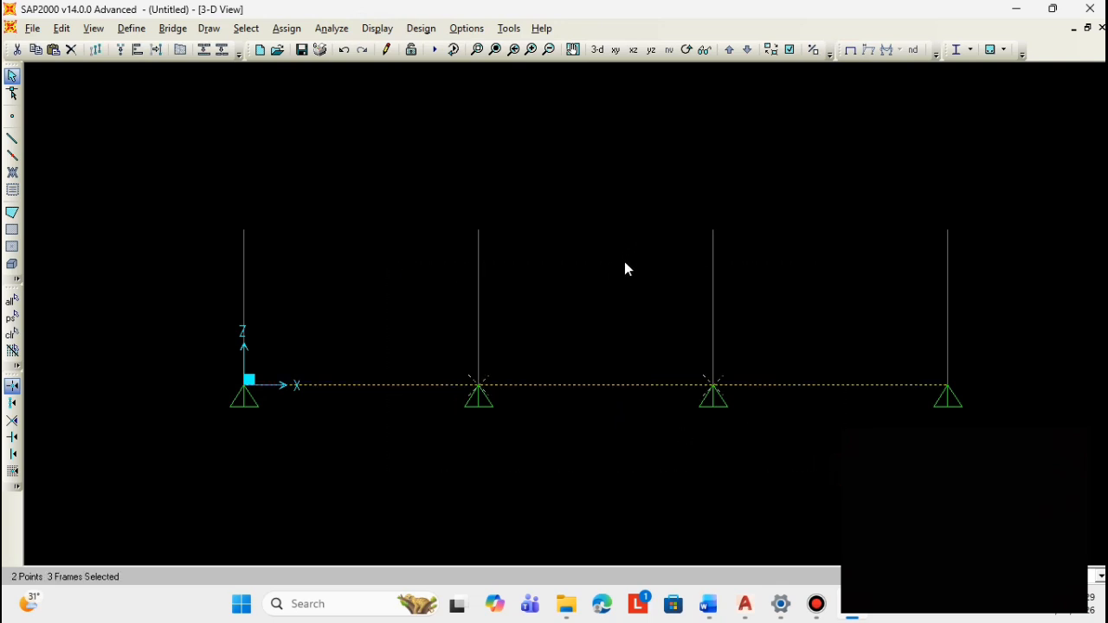
key("ctrl+q")
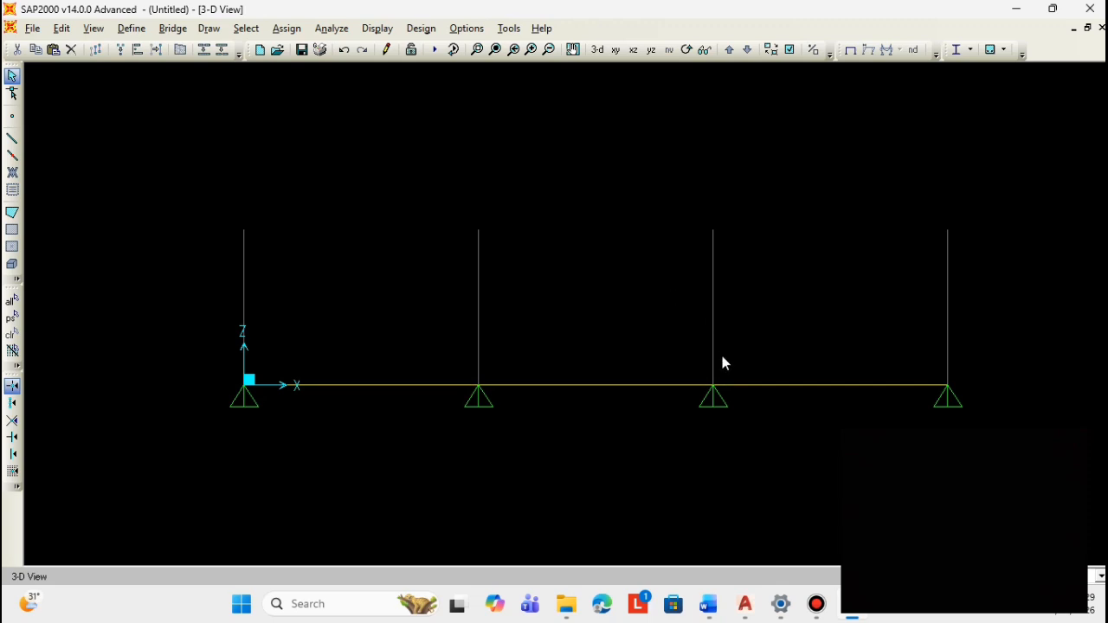
left_click_drag(789, 465, 412, 247)
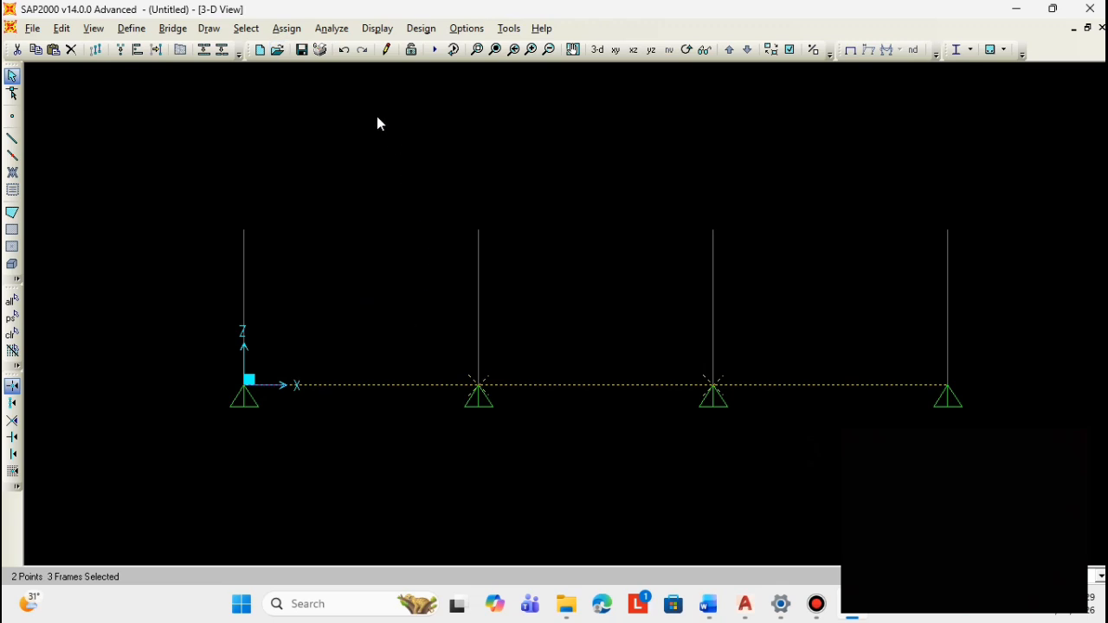
left_click(288, 29)
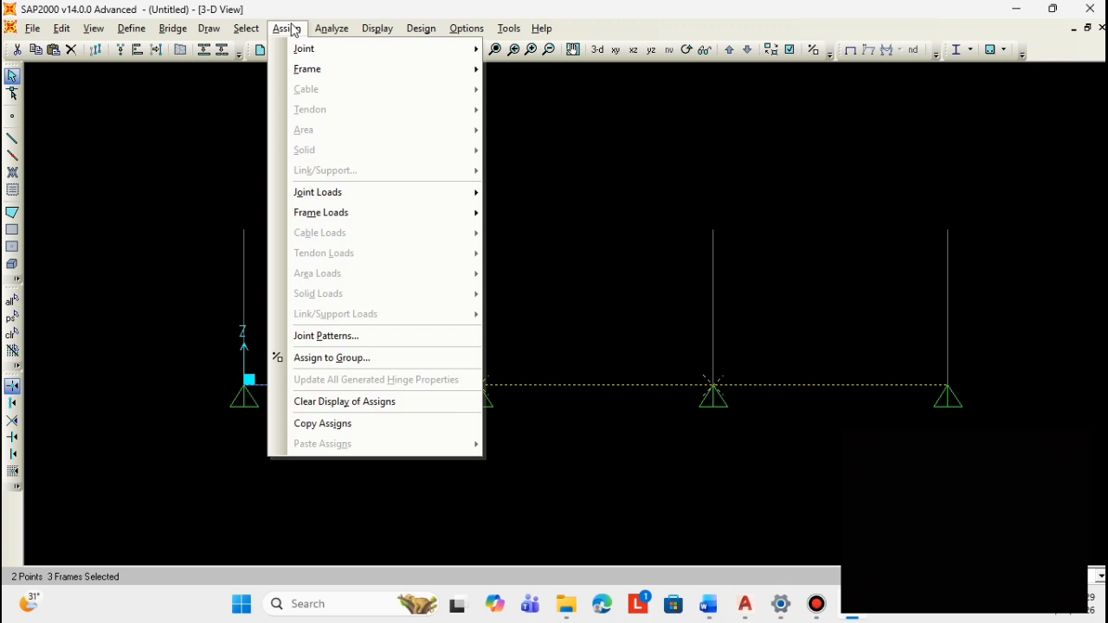
left_click(344, 68)
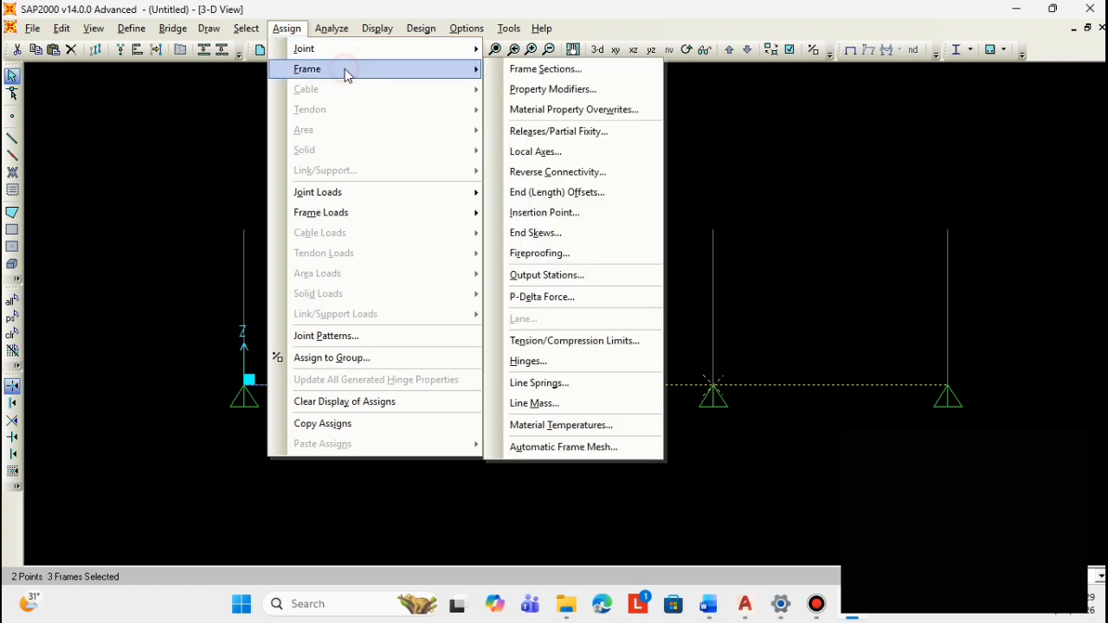
left_click(540, 71)
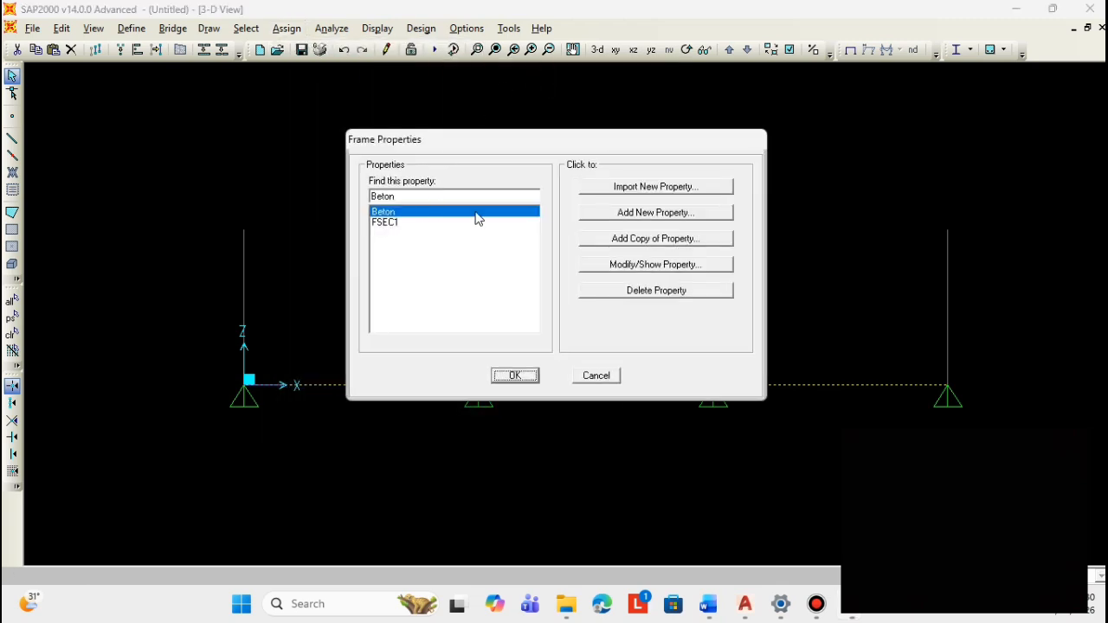
left_click(644, 264)
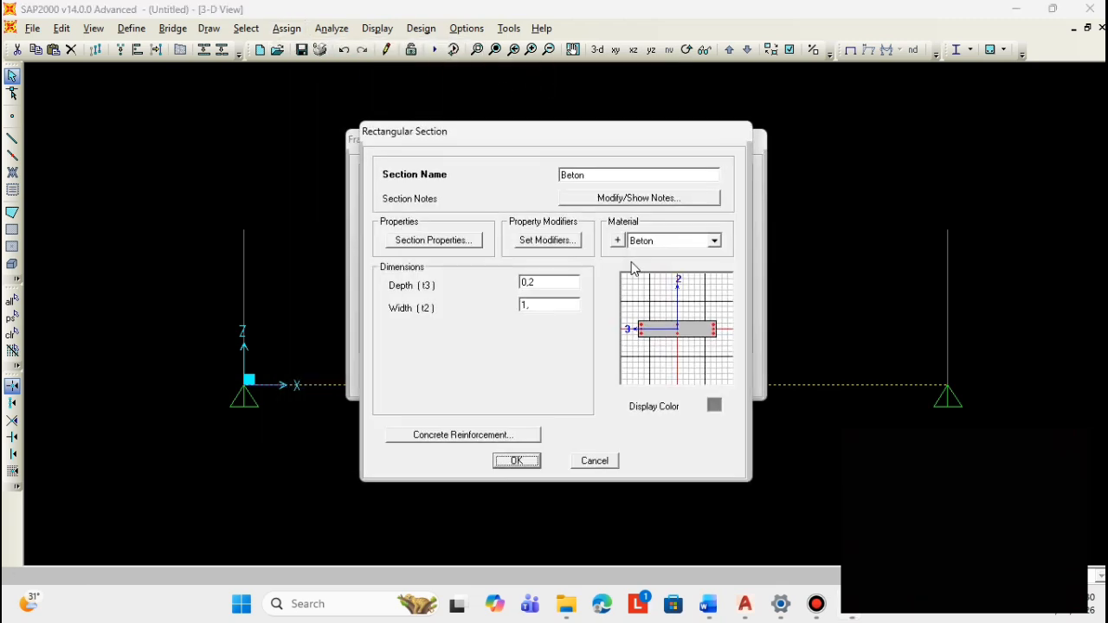
left_click(519, 462)
left_click(519, 462)
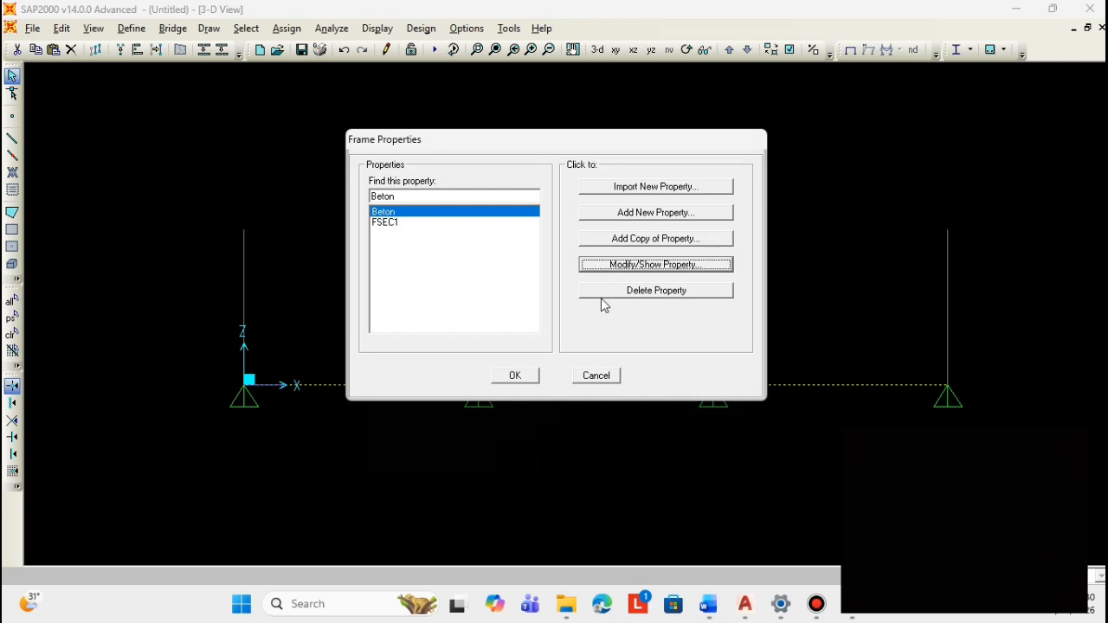
left_click(516, 377)
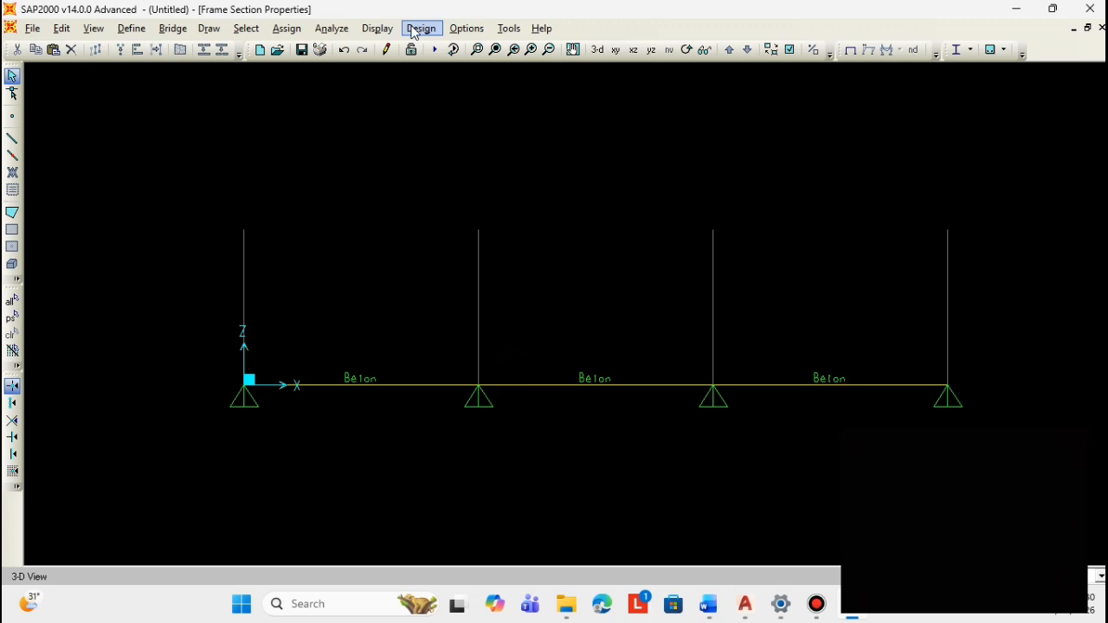
- Display the frame loads of the Beban pengaruh temperatur pattern as Temperature Gradient 2-2 contours
left_click(378, 29)
left_click(421, 28)
left_click(379, 28)
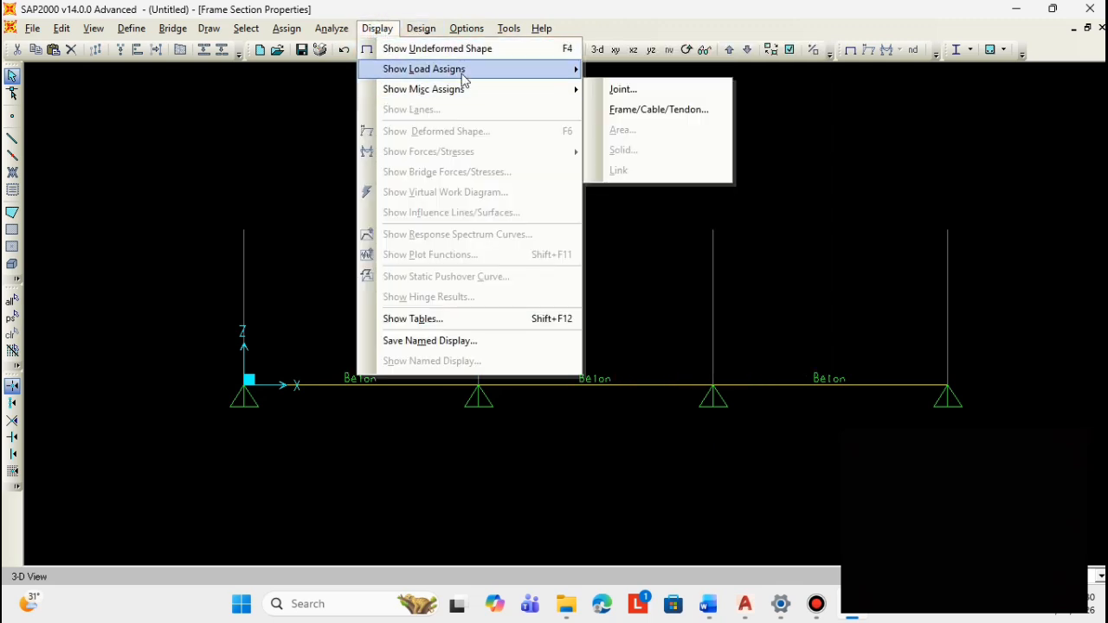
mouse_move(463, 79)
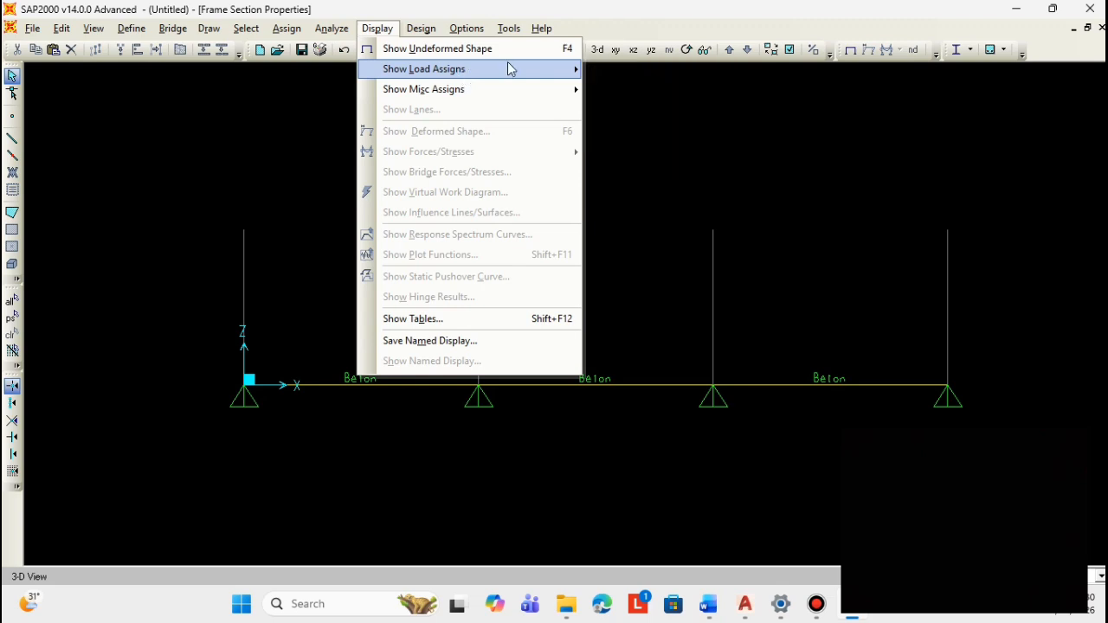
left_click(497, 69)
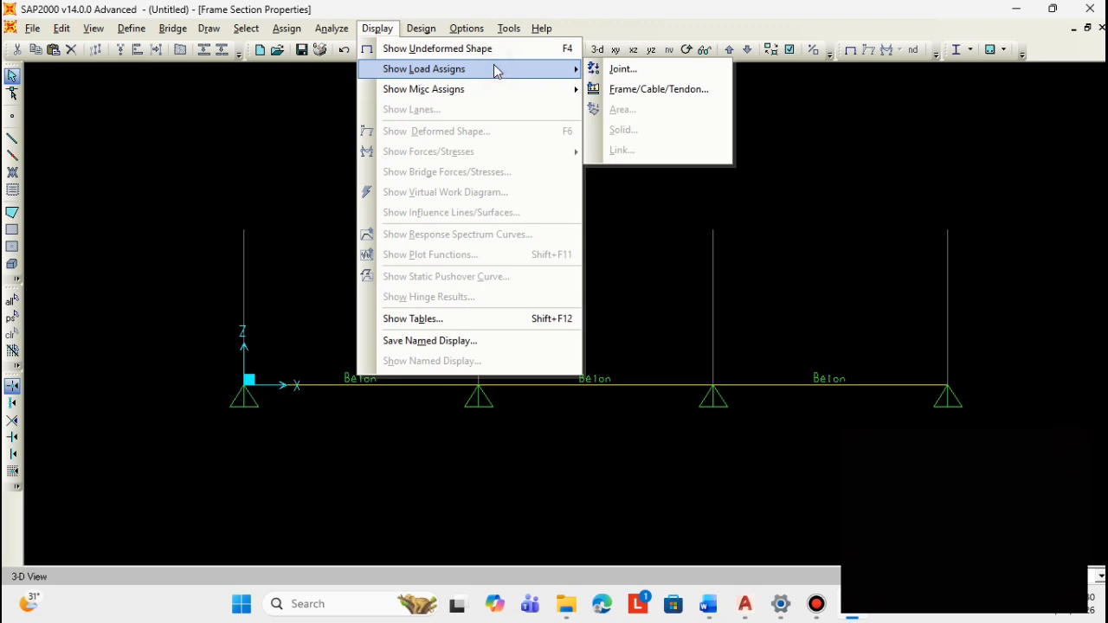
left_click(688, 92)
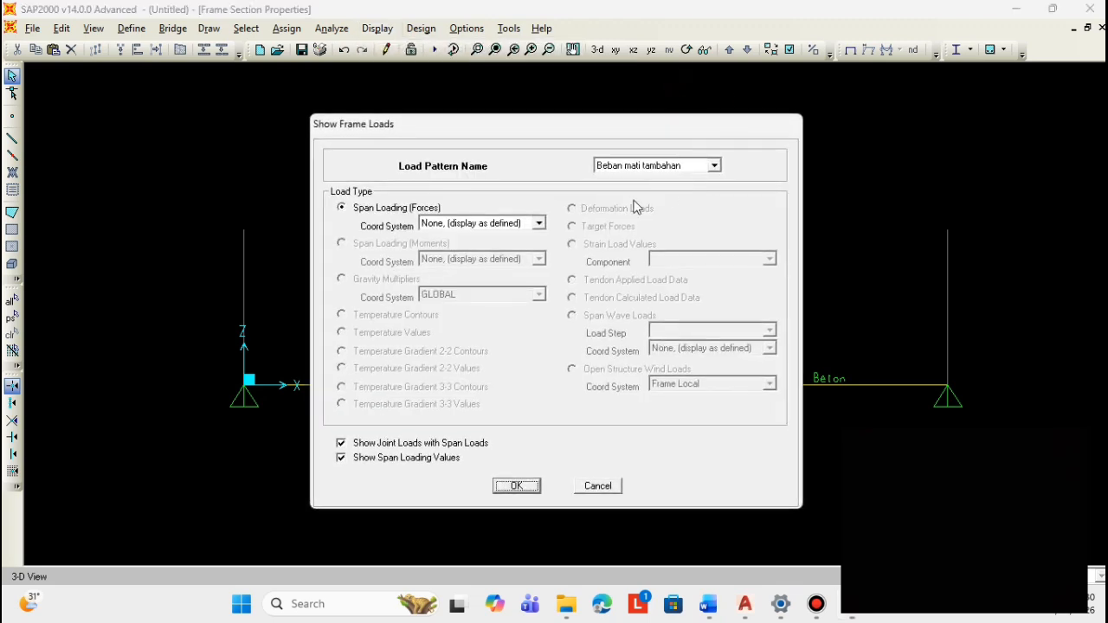
left_click(638, 168)
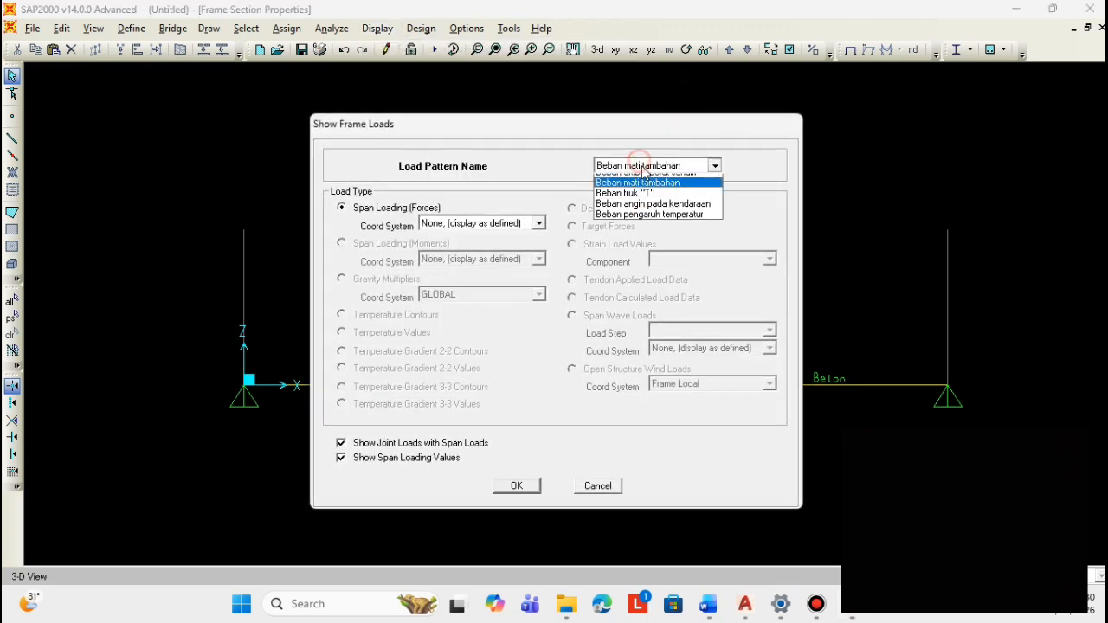
left_click(654, 222)
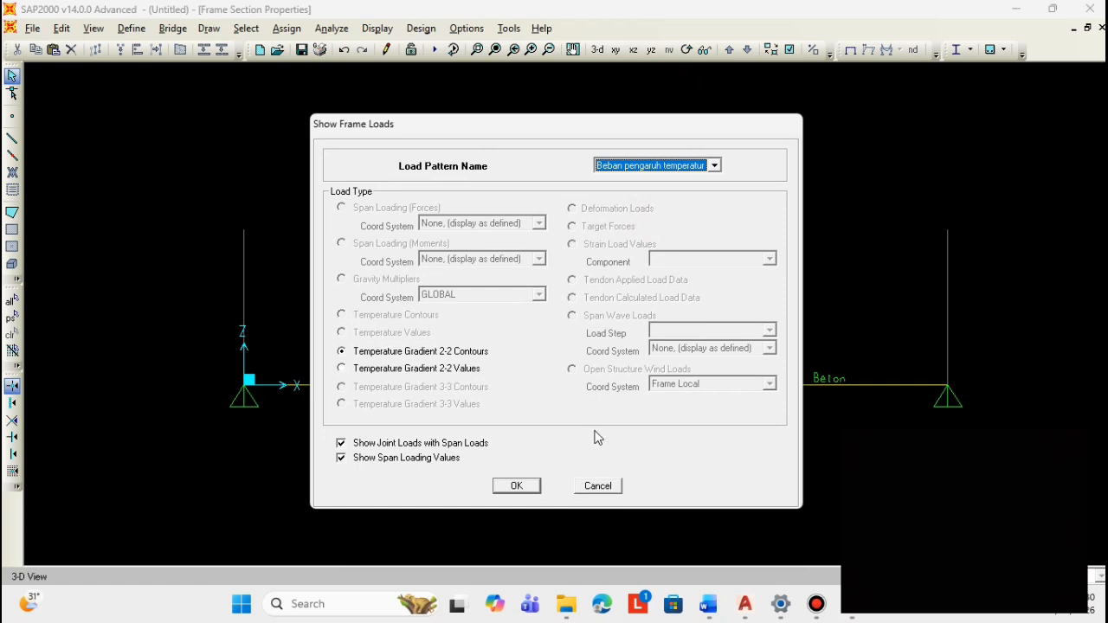
left_click(517, 486)
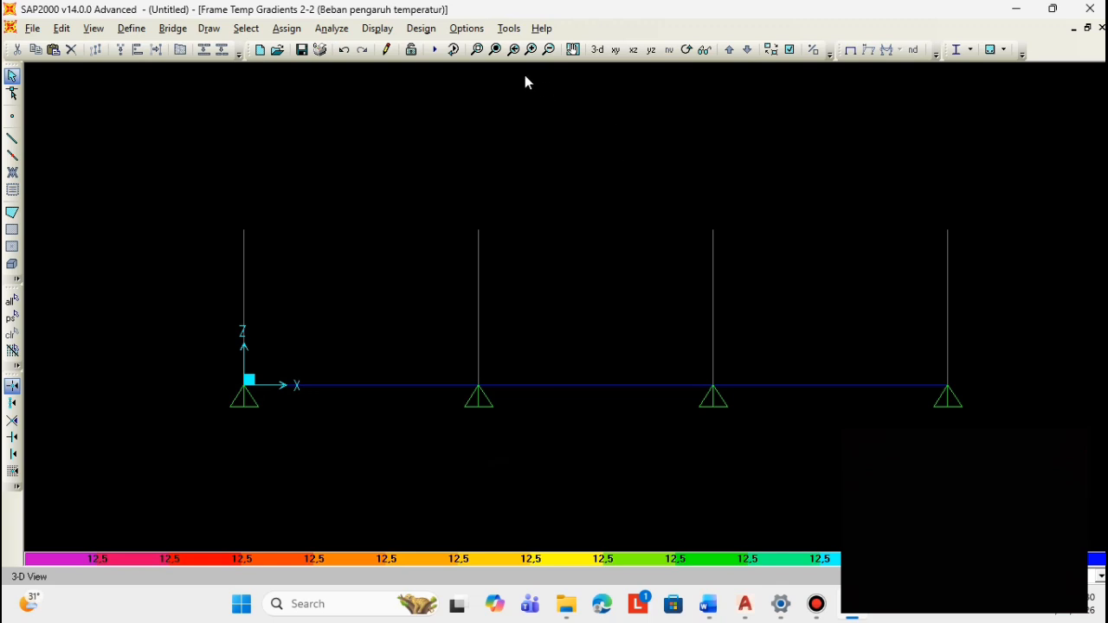
- Display the frame span loads of the Beban angin pada kendaraan load pattern with their values
left_click(421, 29)
left_click(370, 31)
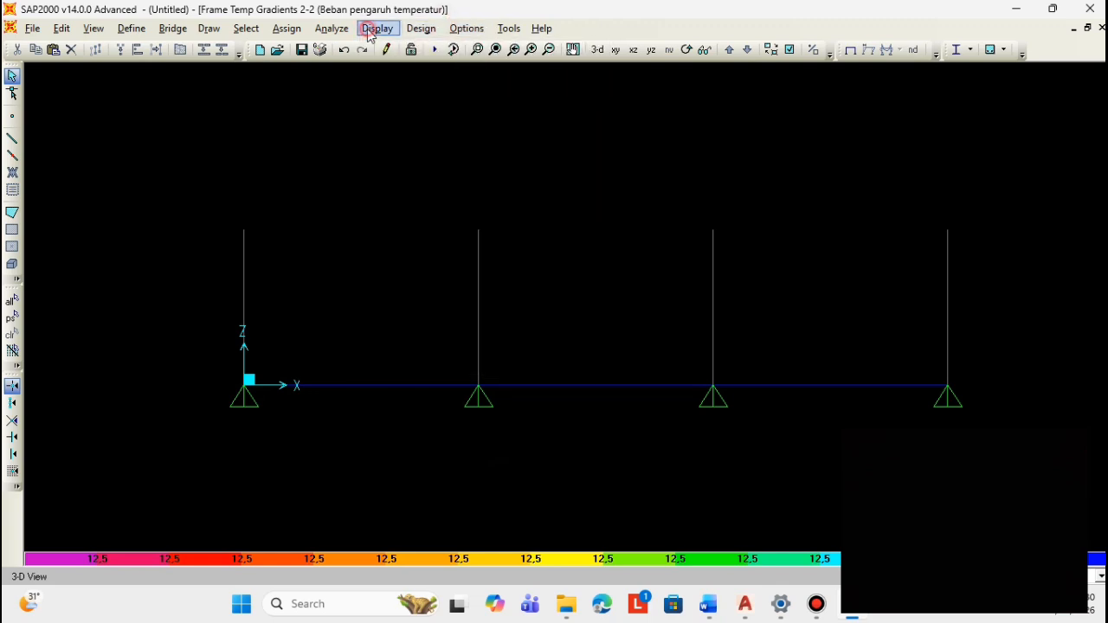
mouse_move(422, 72)
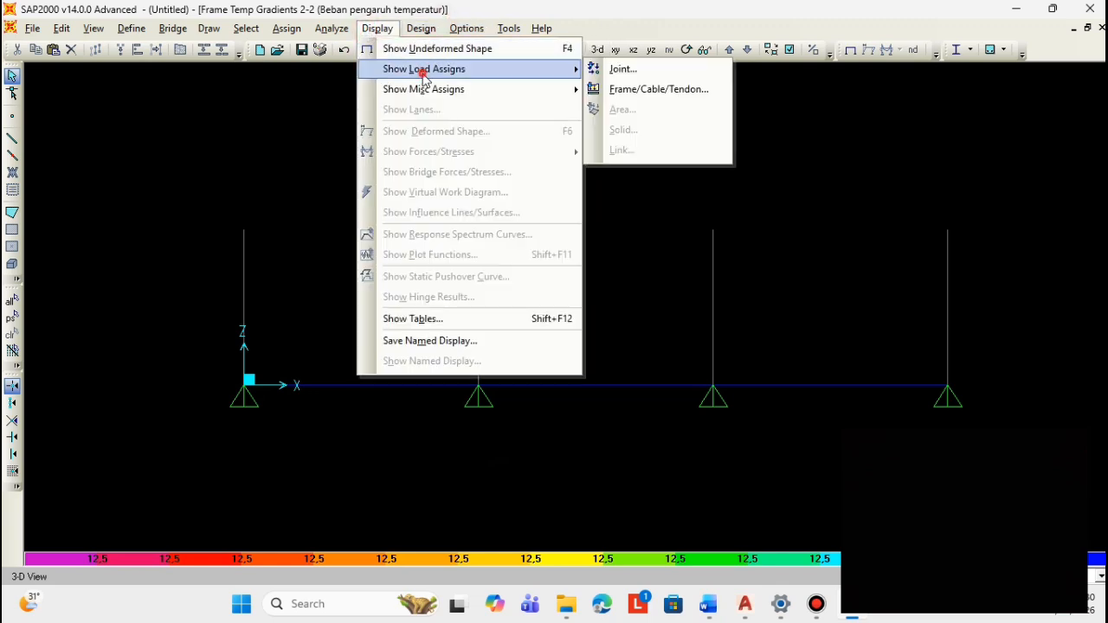
left_click(596, 90)
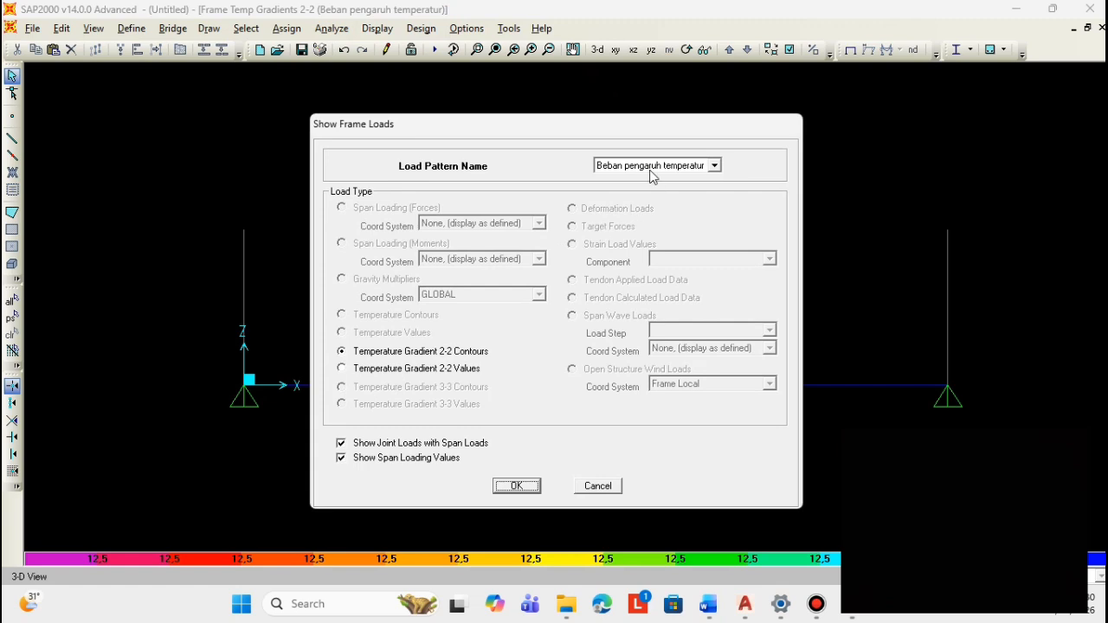
left_click(651, 168)
left_click(632, 209)
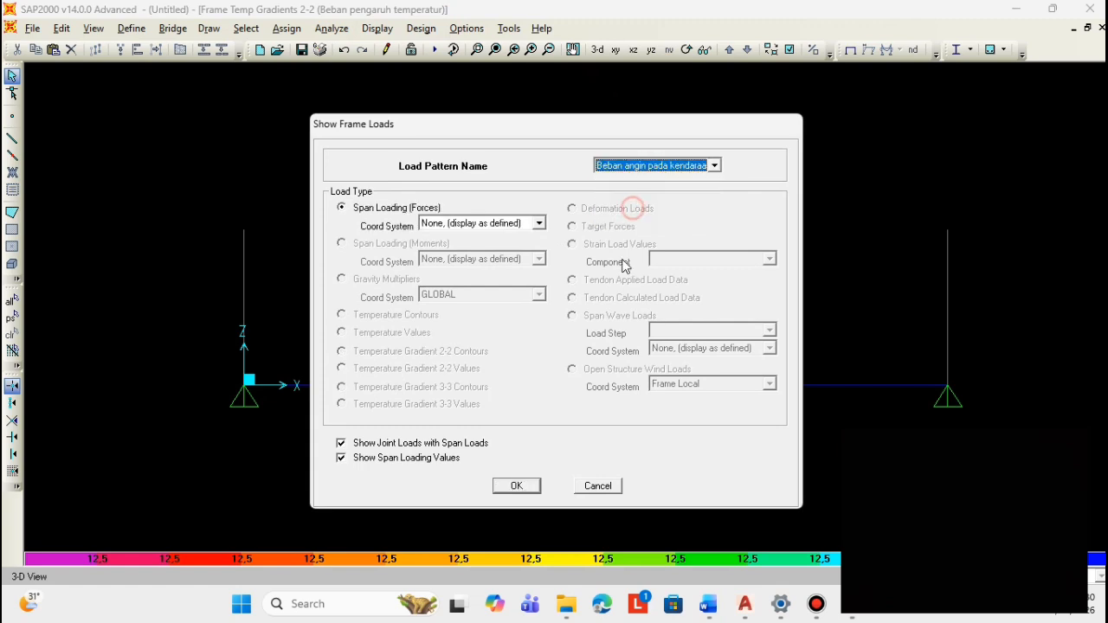
left_click(520, 486)
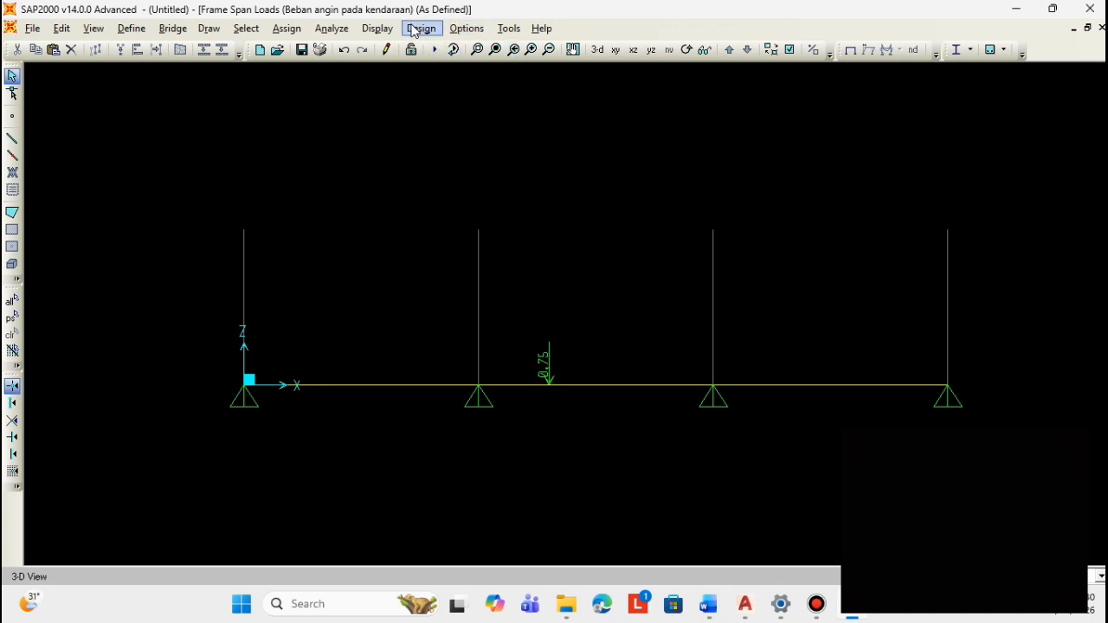
- Display the frame span loads of the Beban truk "T" load pattern with their values
left_click(380, 29)
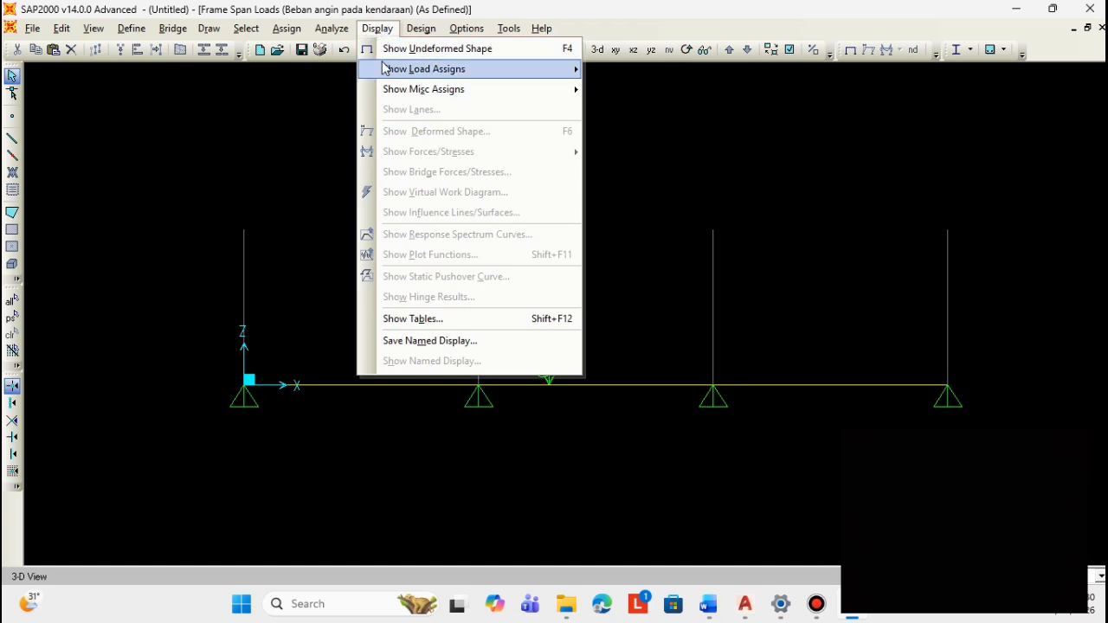
mouse_move(385, 68)
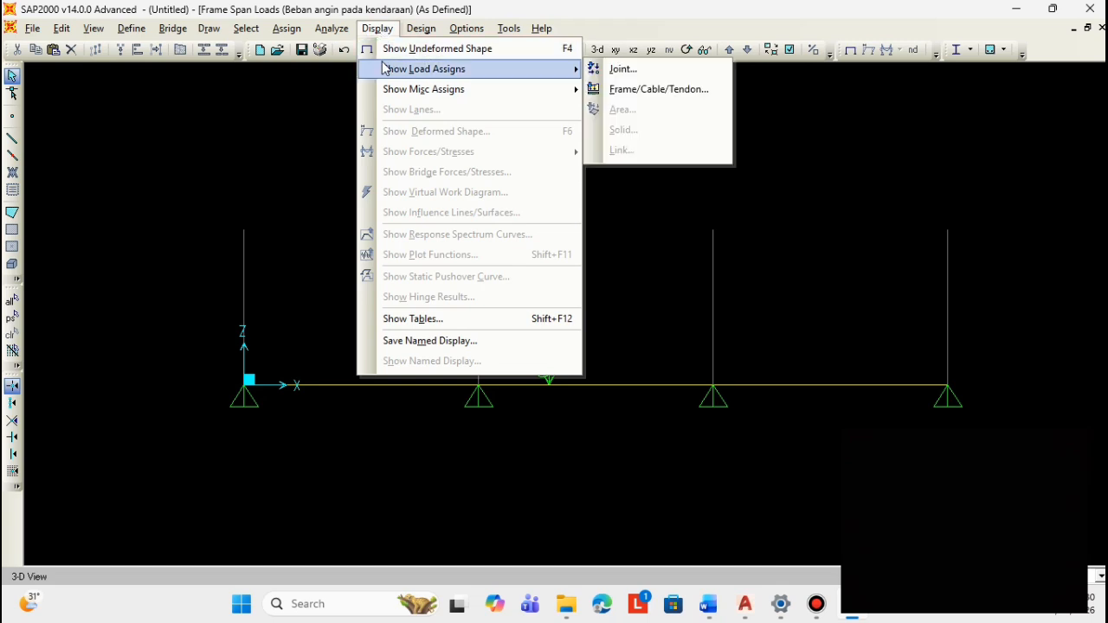
left_click(659, 89)
left_click(649, 170)
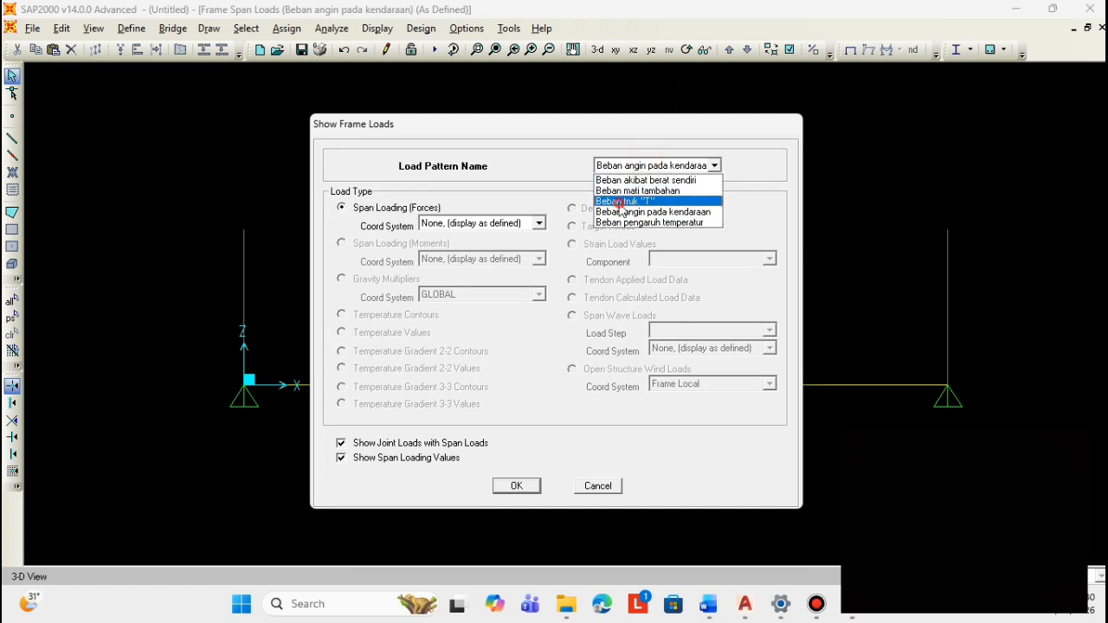
left_click(620, 202)
left_click(517, 485)
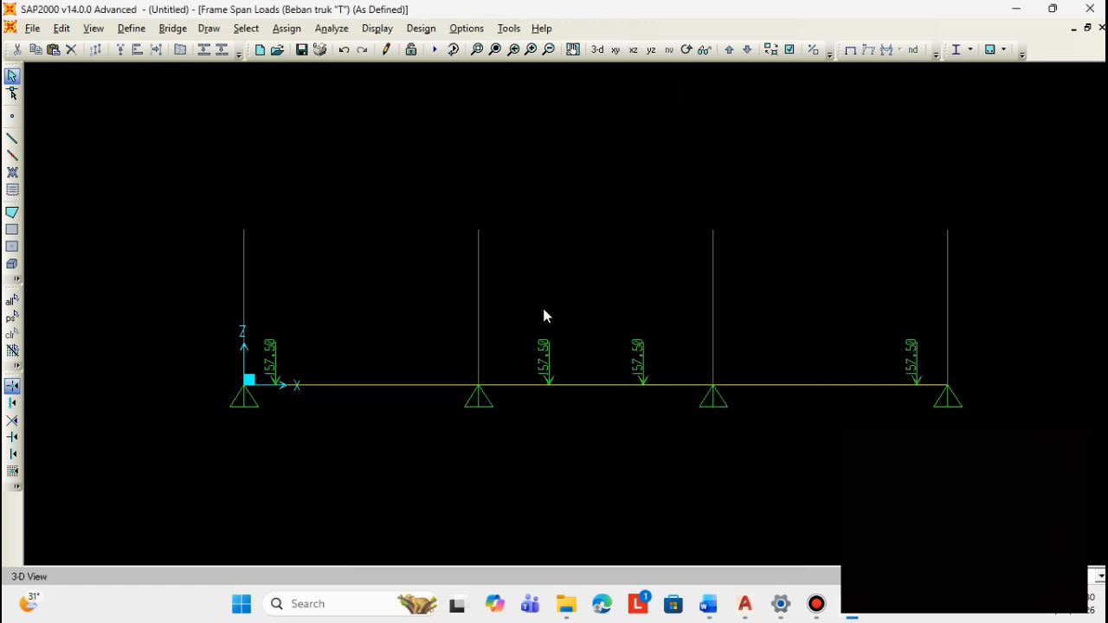
- Display the frame span loads of the Beban mati tambahan load pattern with their values
left_click(373, 29)
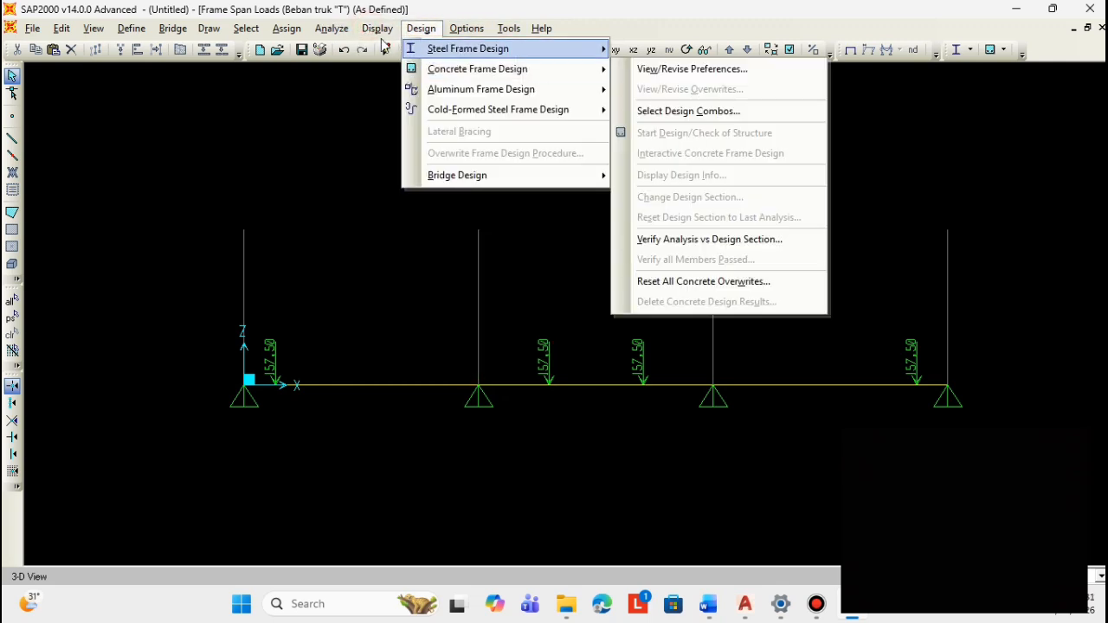
mouse_move(403, 69)
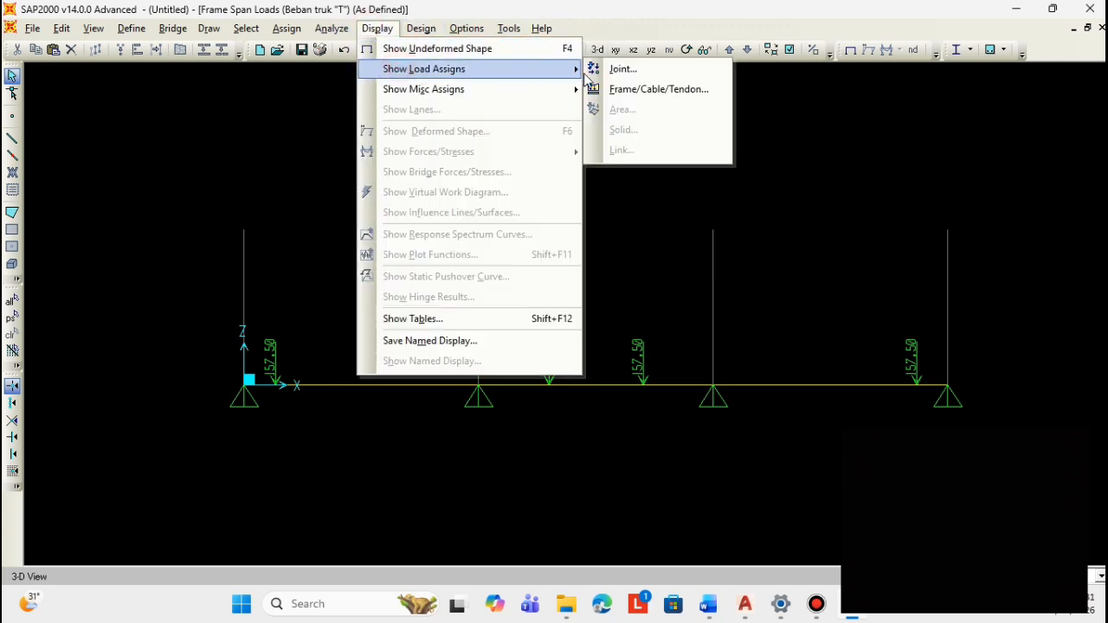
left_click(628, 84)
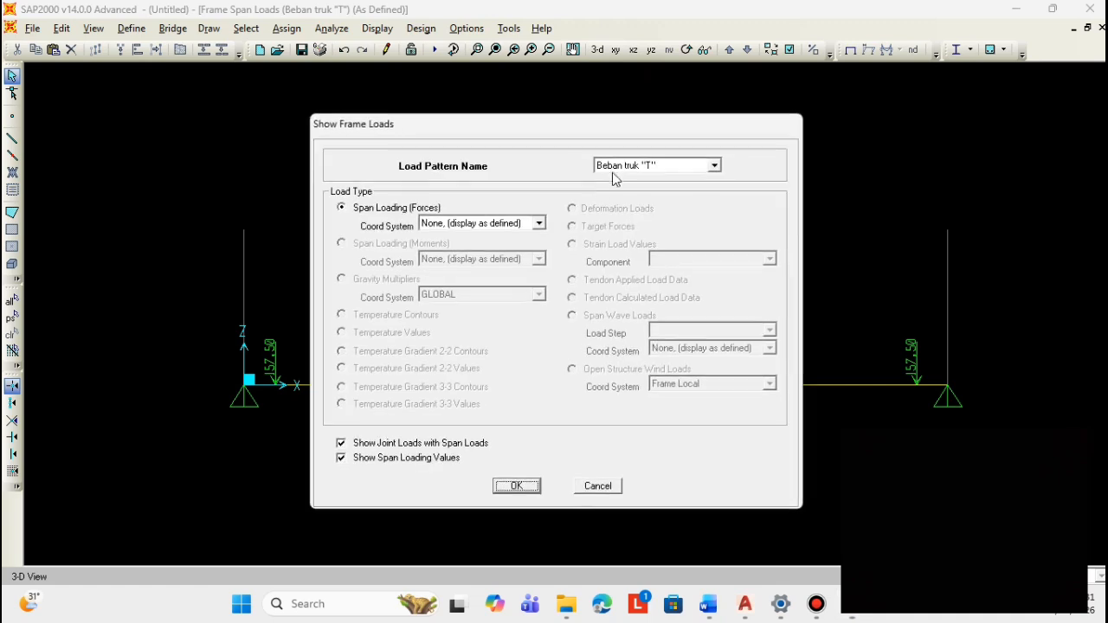
left_click(613, 168)
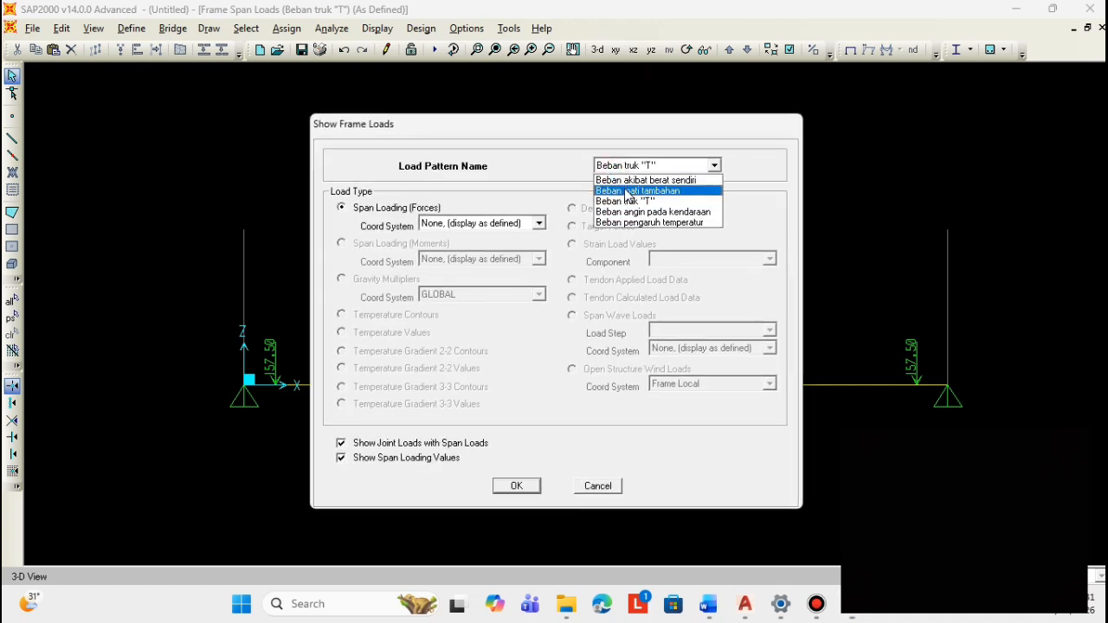
left_click(626, 191)
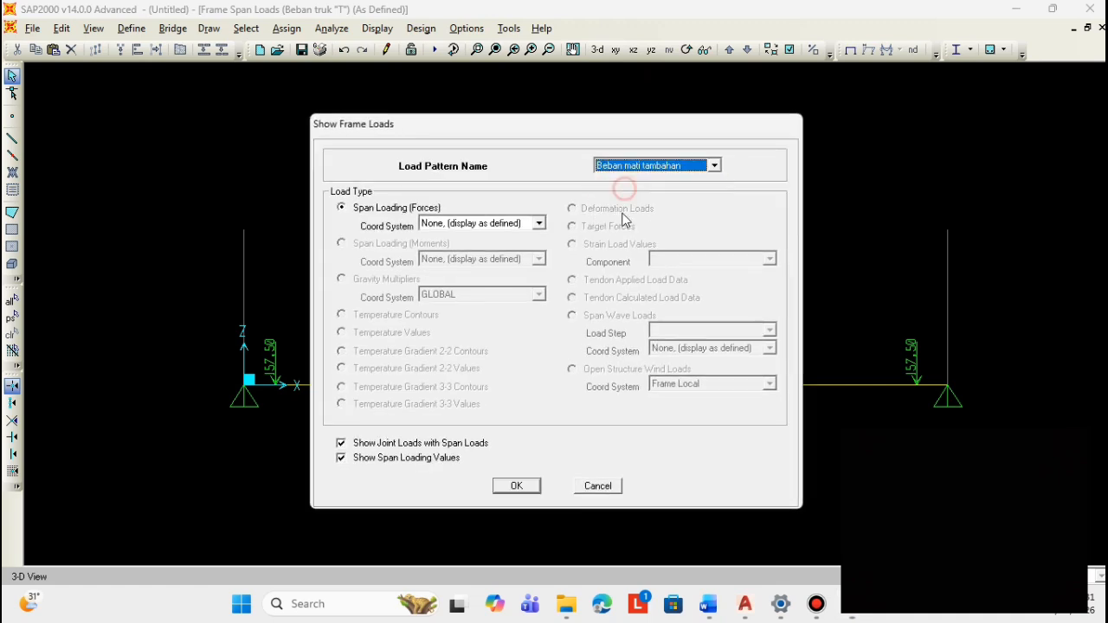
left_click(517, 485)
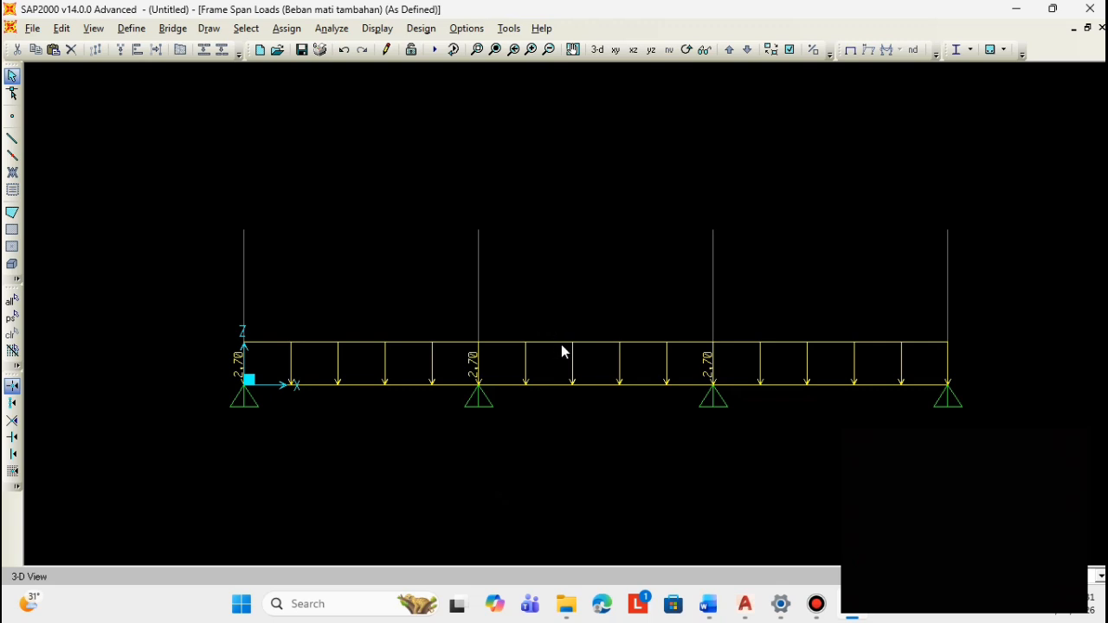
- Display the frame span loads of the Beban akibat berat sendiri load pattern with their values
left_click(386, 33)
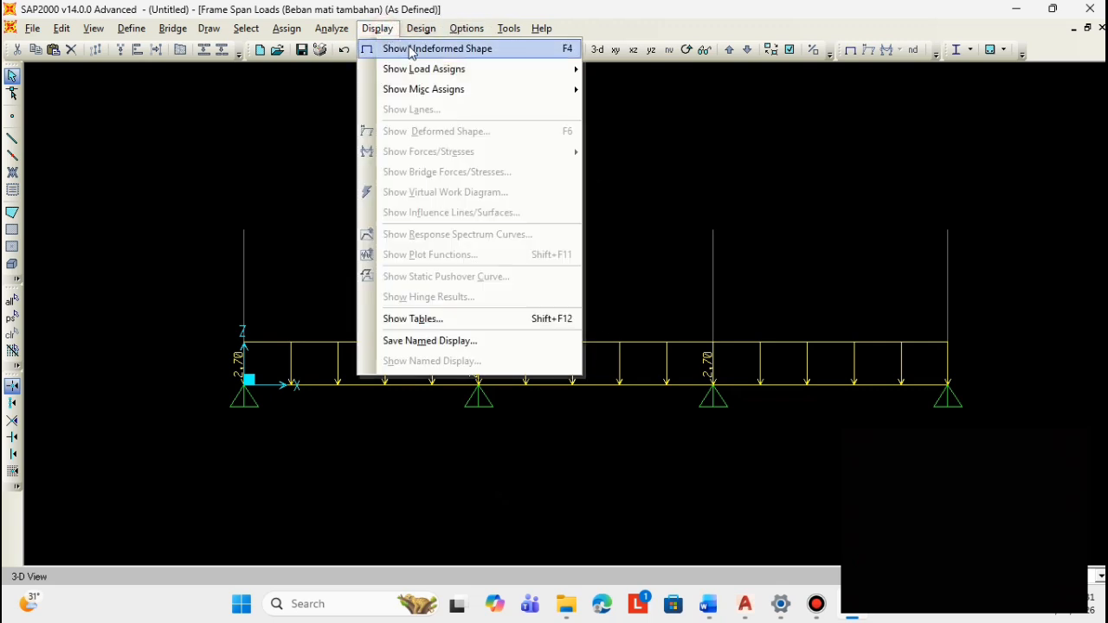
mouse_move(410, 70)
left_click(621, 89)
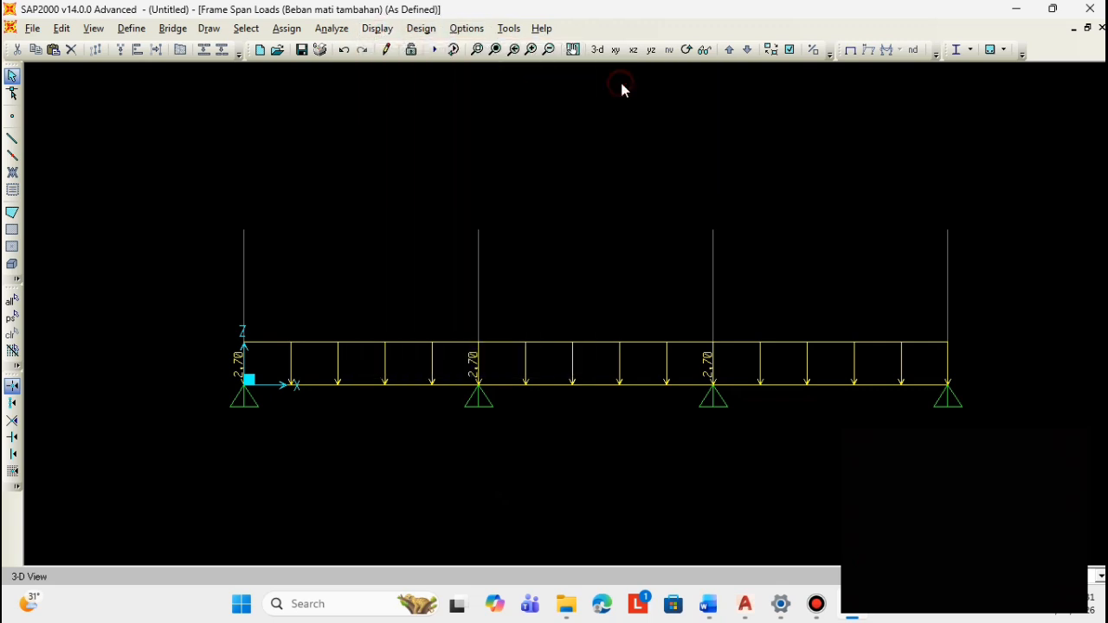
left_click(627, 166)
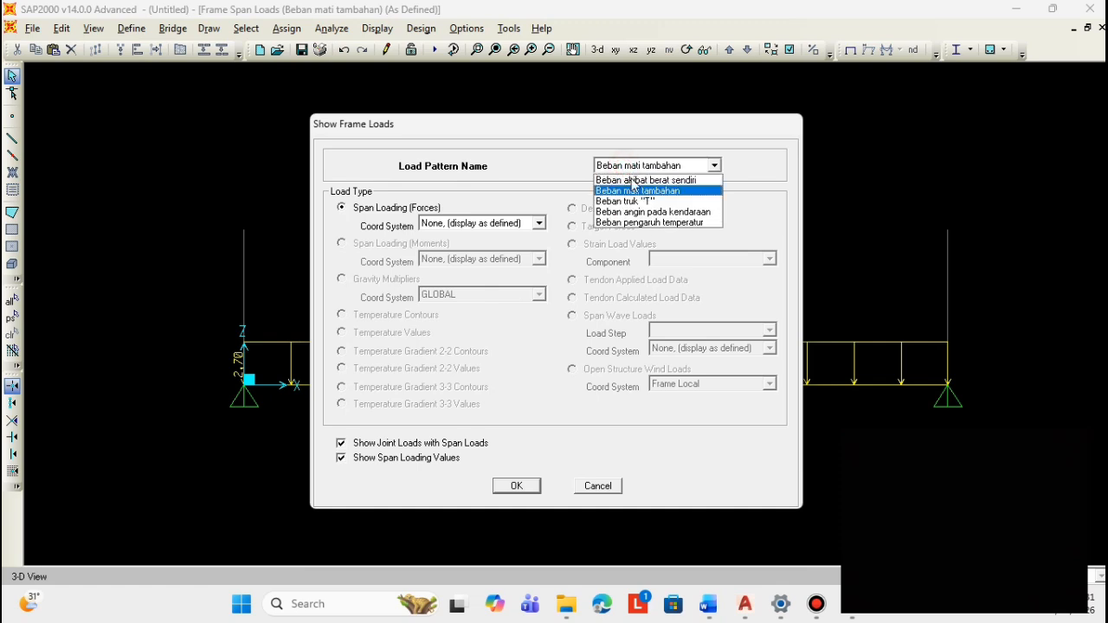
left_click(632, 180)
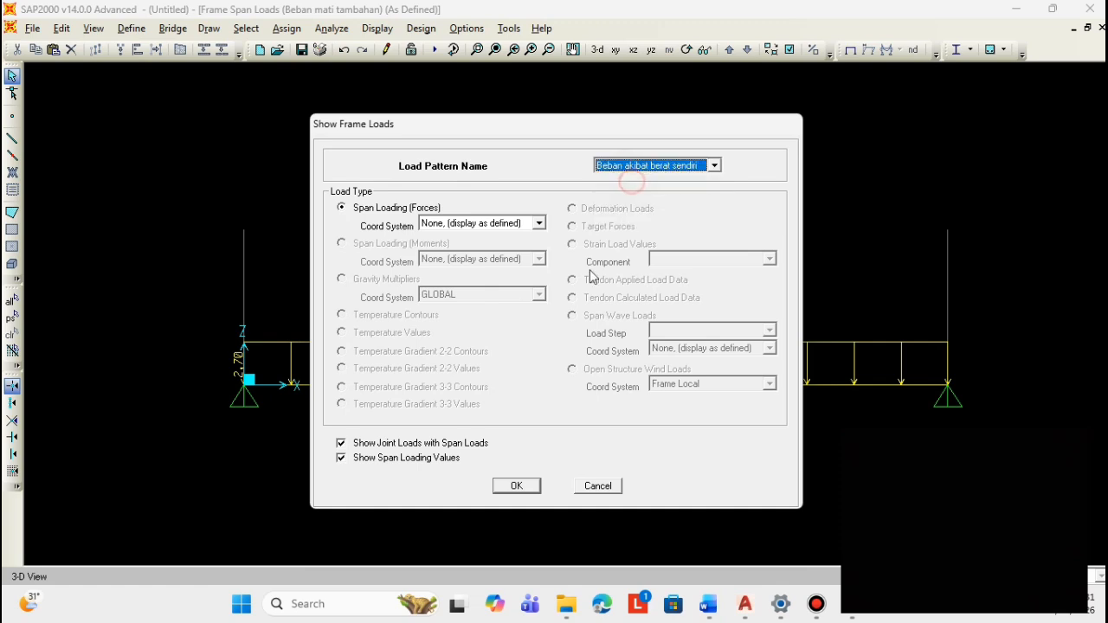
left_click(516, 486)
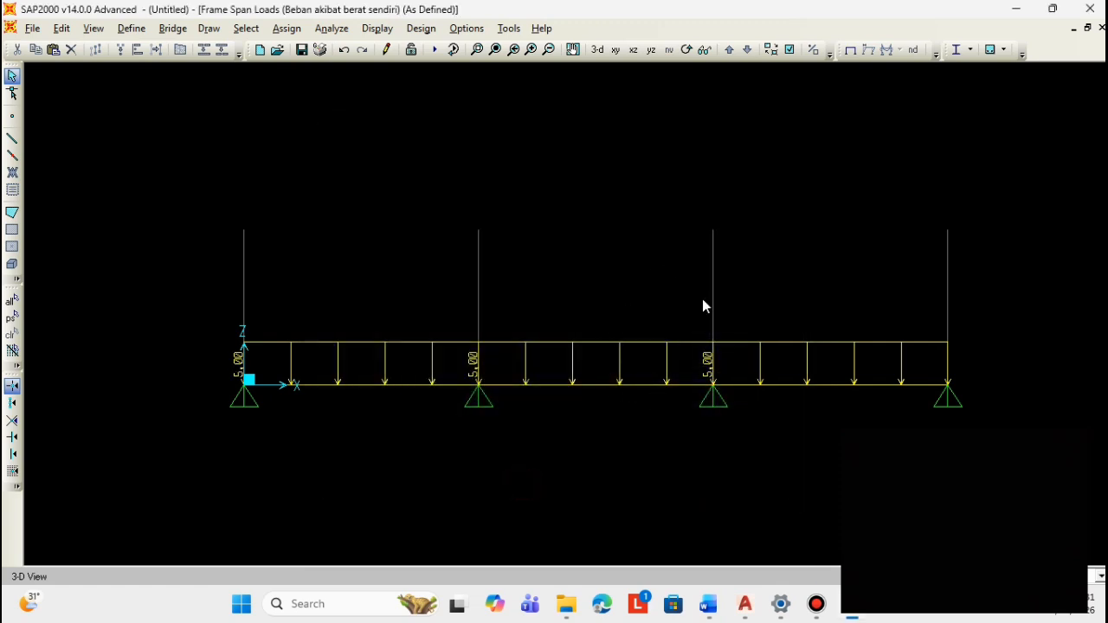
- Set the analysis options to Plane Frame in the XZ plane, with UX, UZ and RY as available degrees of freedom
left_click(347, 31)
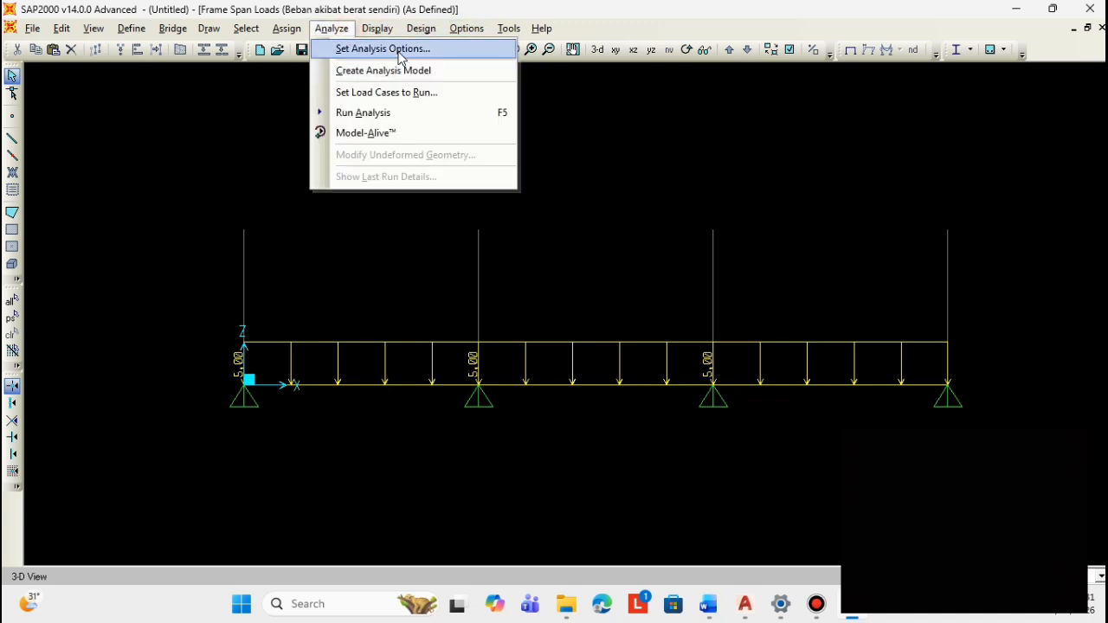
left_click(400, 50)
left_click(478, 301)
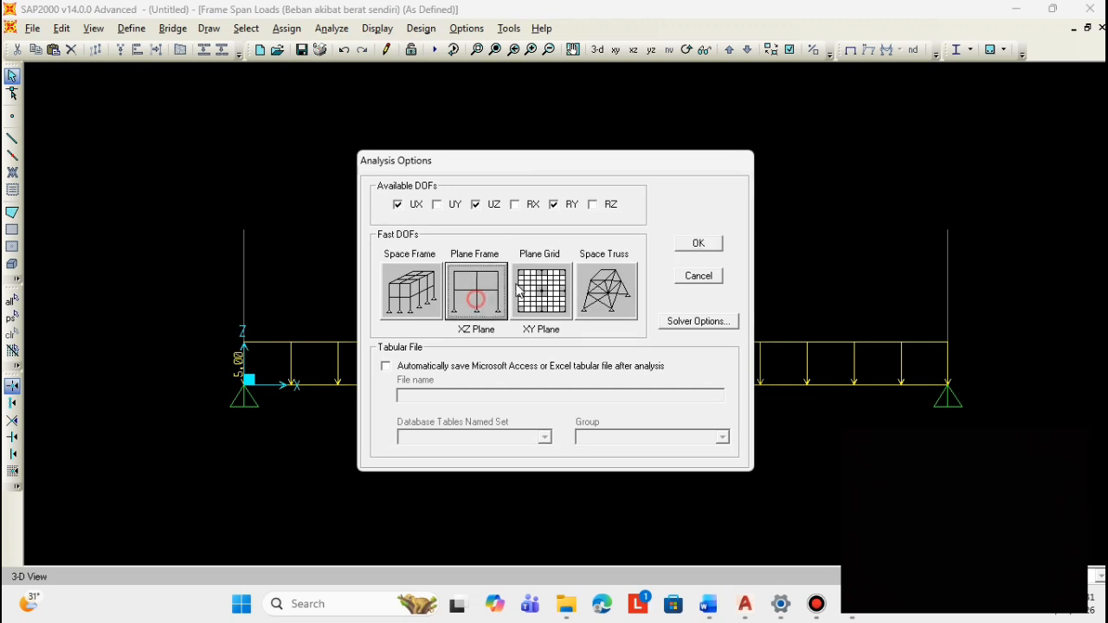
left_click(698, 244)
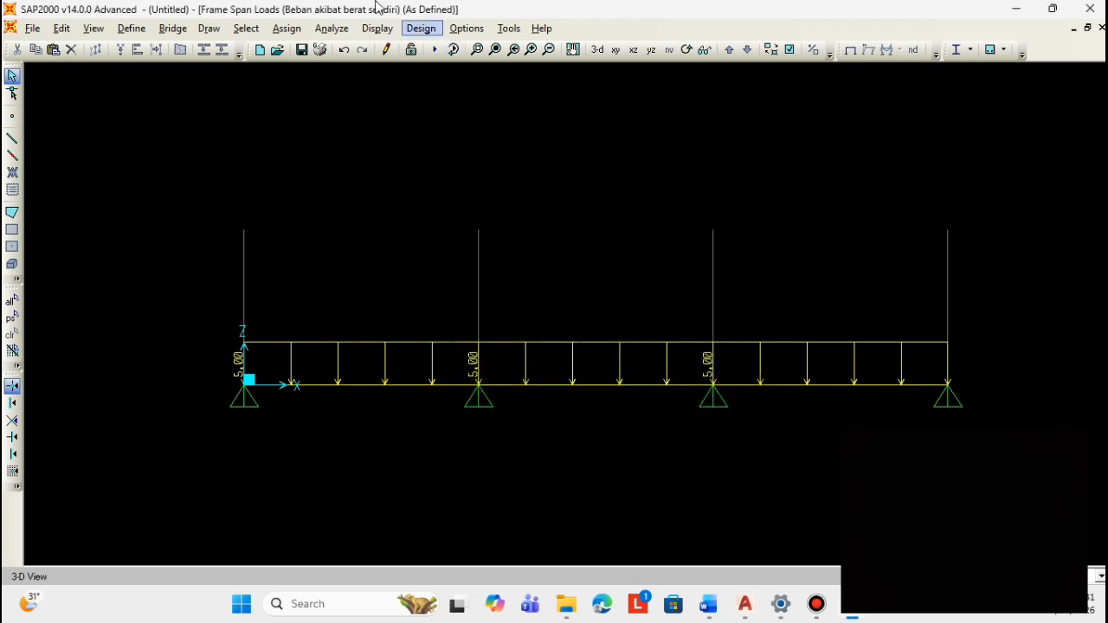
- Select all five linear static load cases, from Beban akibat berat sendiri to Beban pengaruh temperatur, and run the analysis
left_click(334, 28)
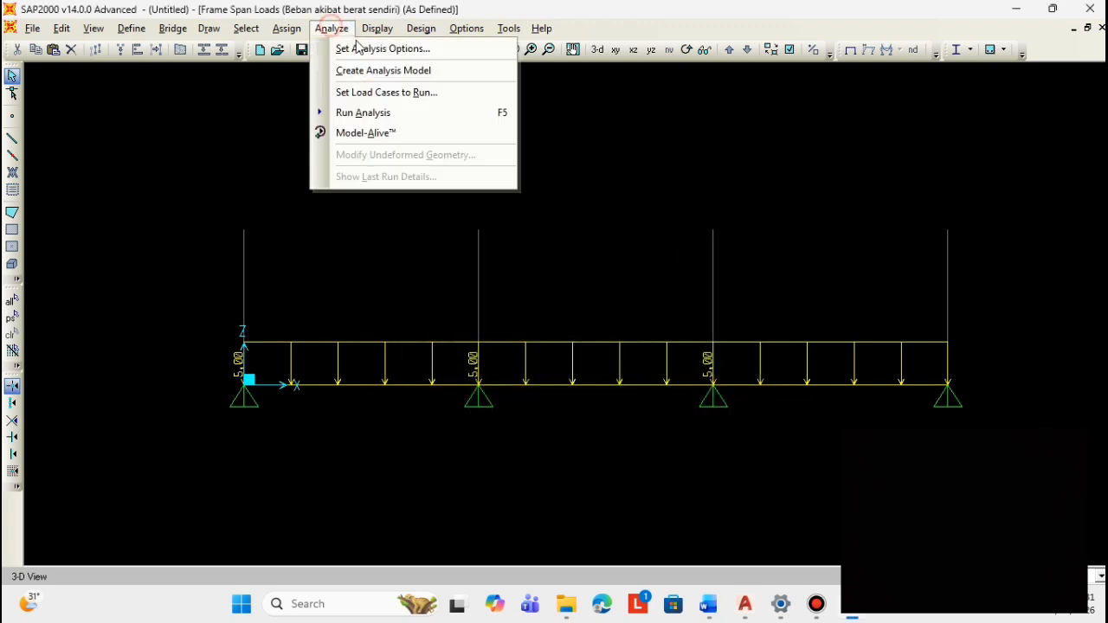
left_click(372, 115)
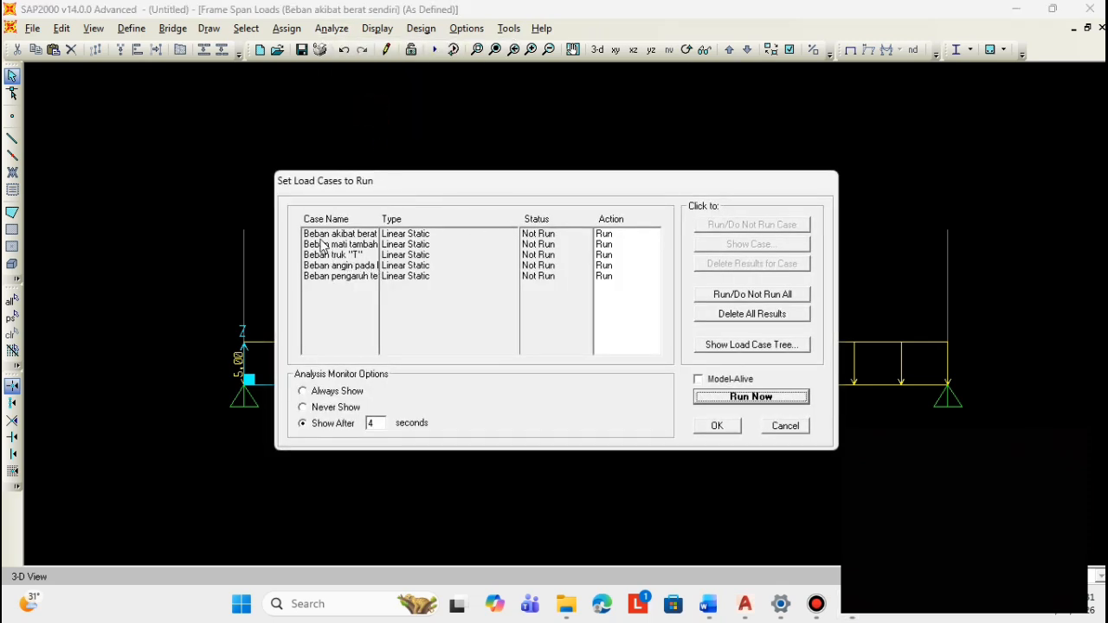
left_click_drag(317, 233, 338, 286)
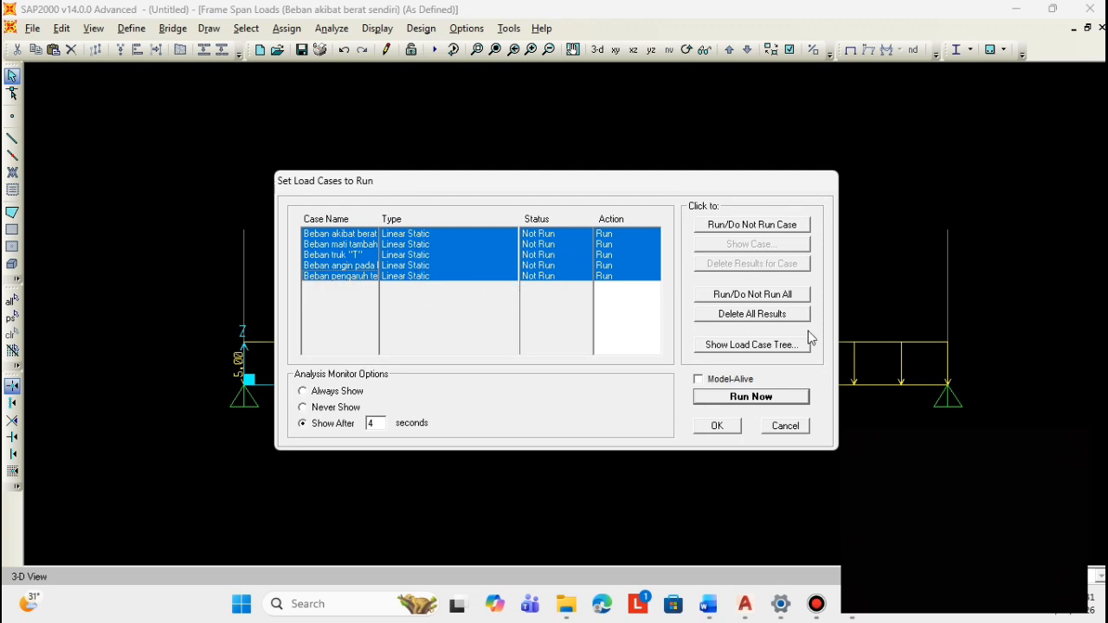
left_click(750, 396)
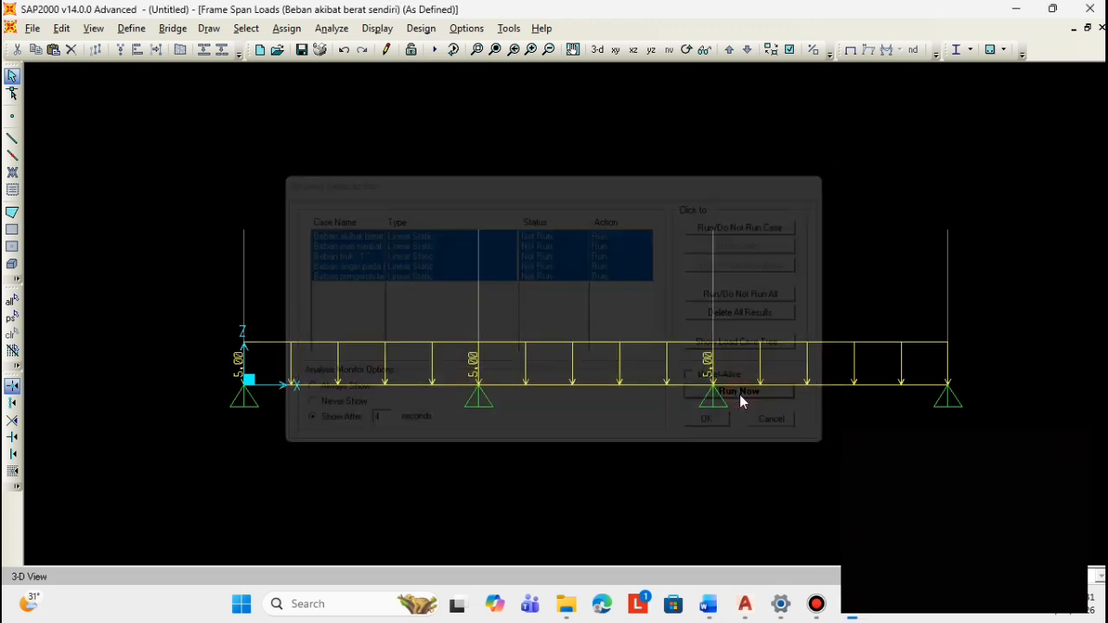
left_click(817, 603)
left_click(824, 607)
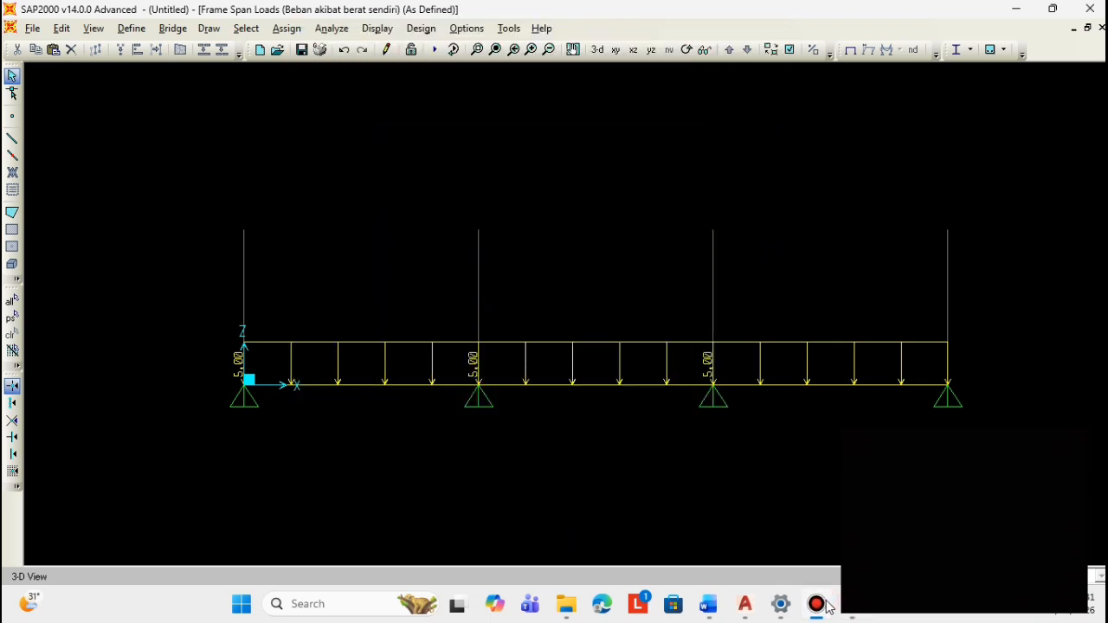
left_click(824, 608)
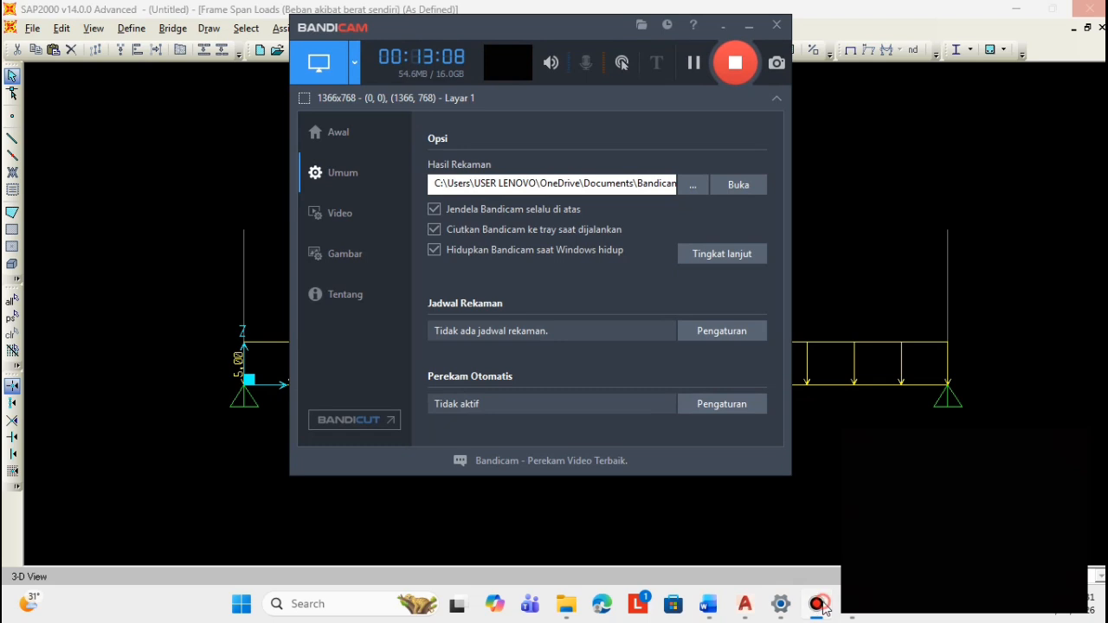
left_click(824, 606)
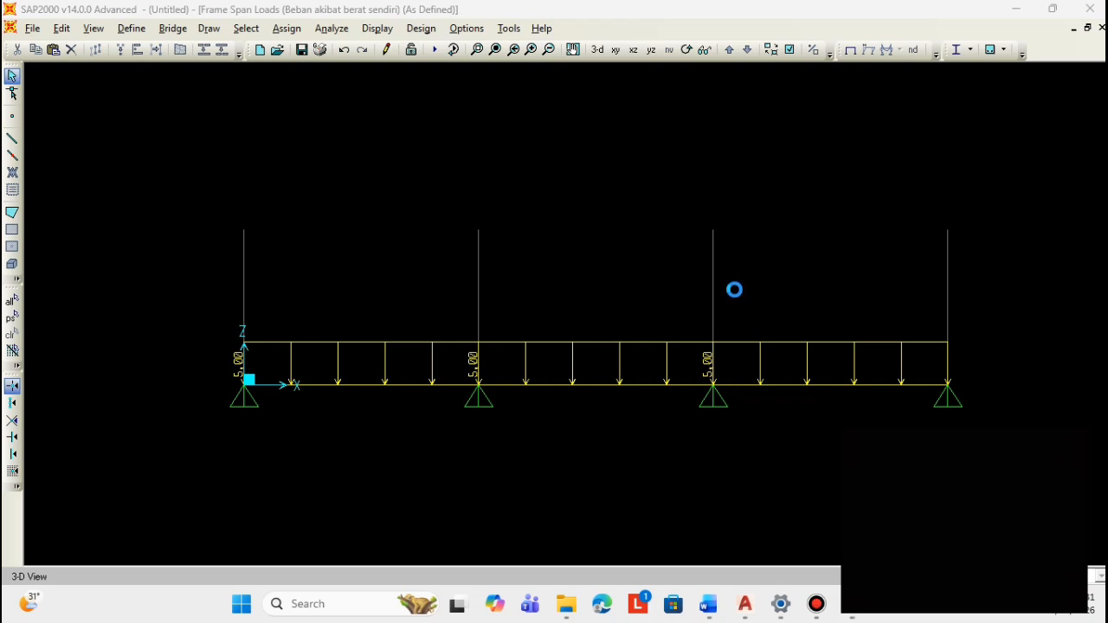
- Save the model as Kombinasi Beban Jembatan in the SAP2000 documents folder so the analysis runs
left_click(731, 292)
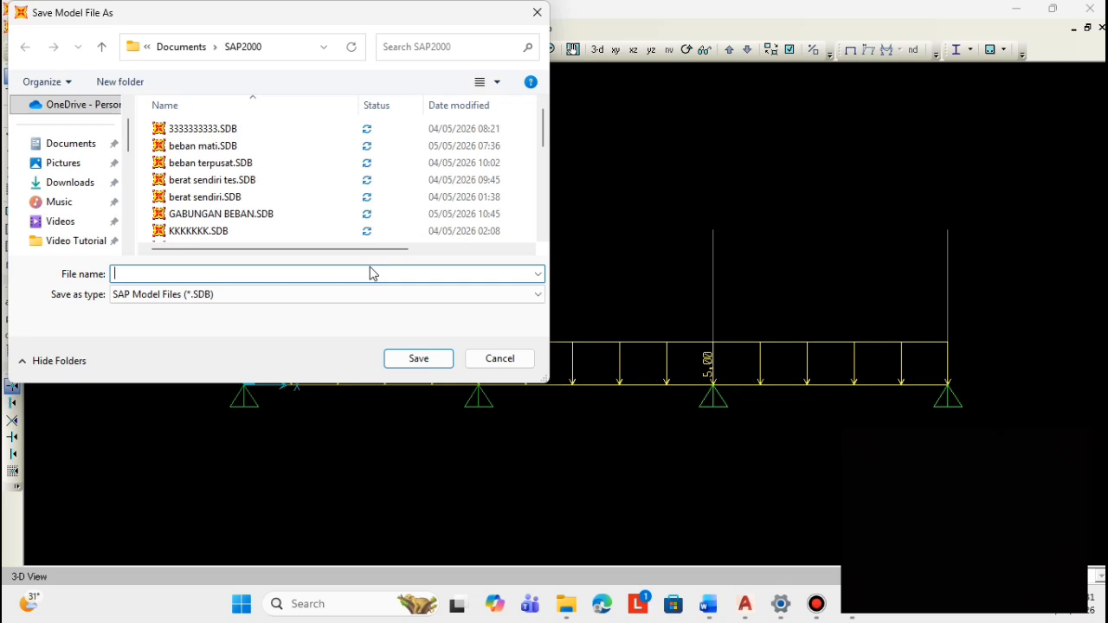
type("Kombinasi Beban Jembatan")
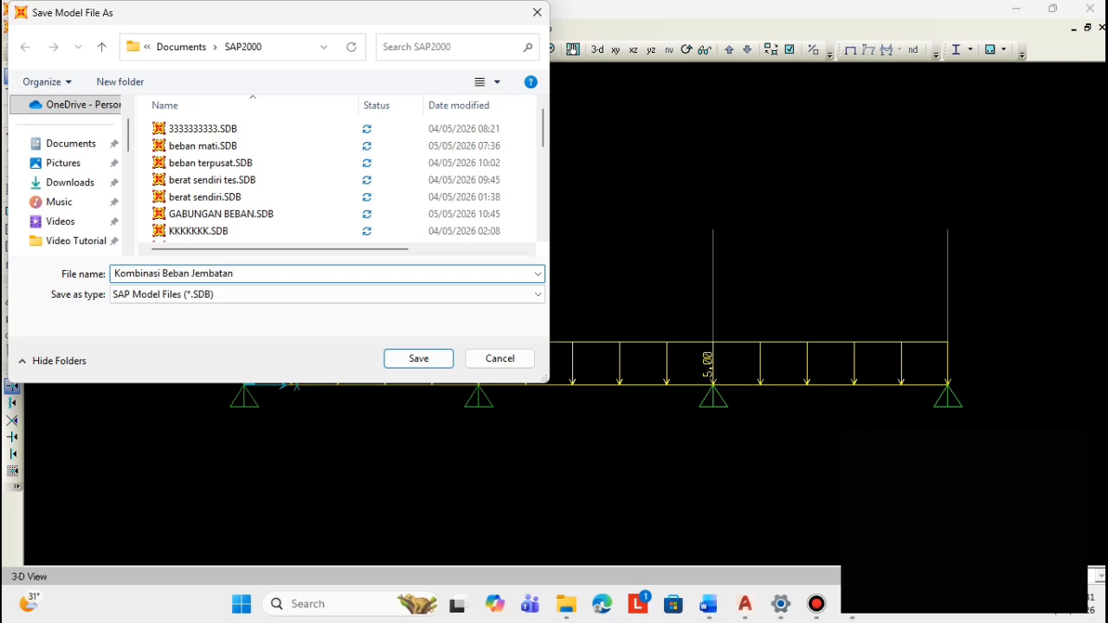
key("Return")
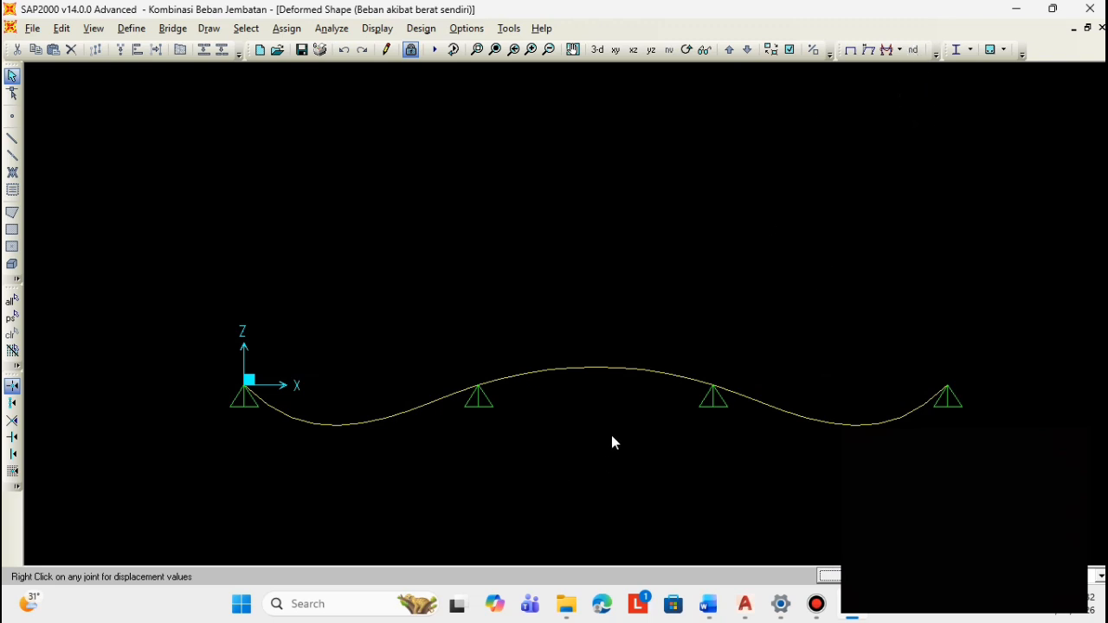
- Display the frame Moment 3-3 diagram for the Beban akibat berat sendiri case with values shown on the diagram
left_click(899, 50)
left_click(932, 92)
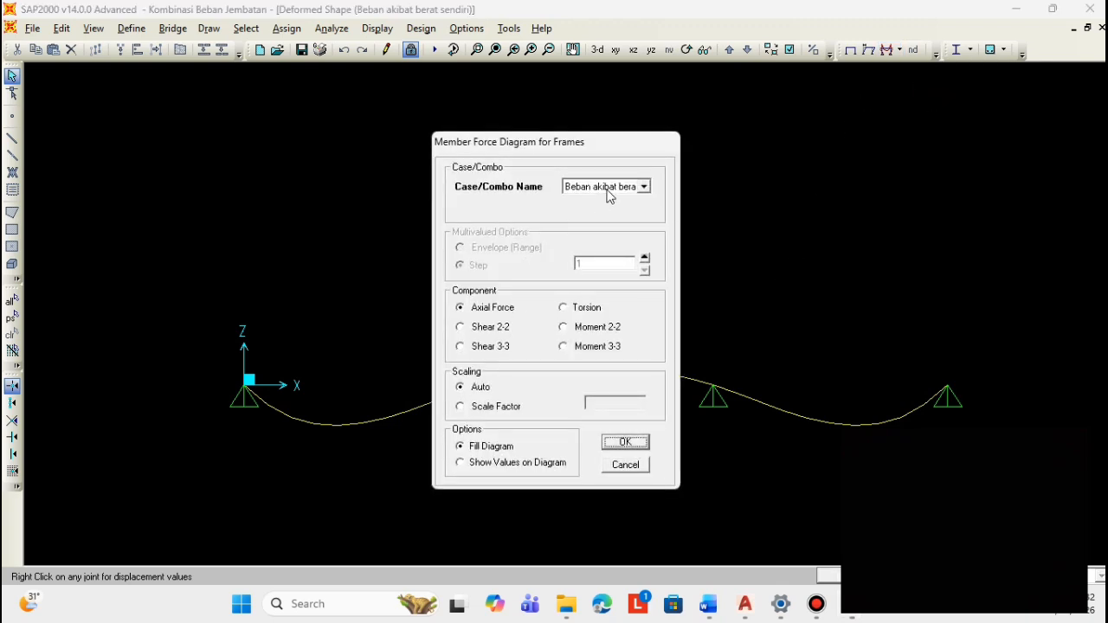
left_click(574, 346)
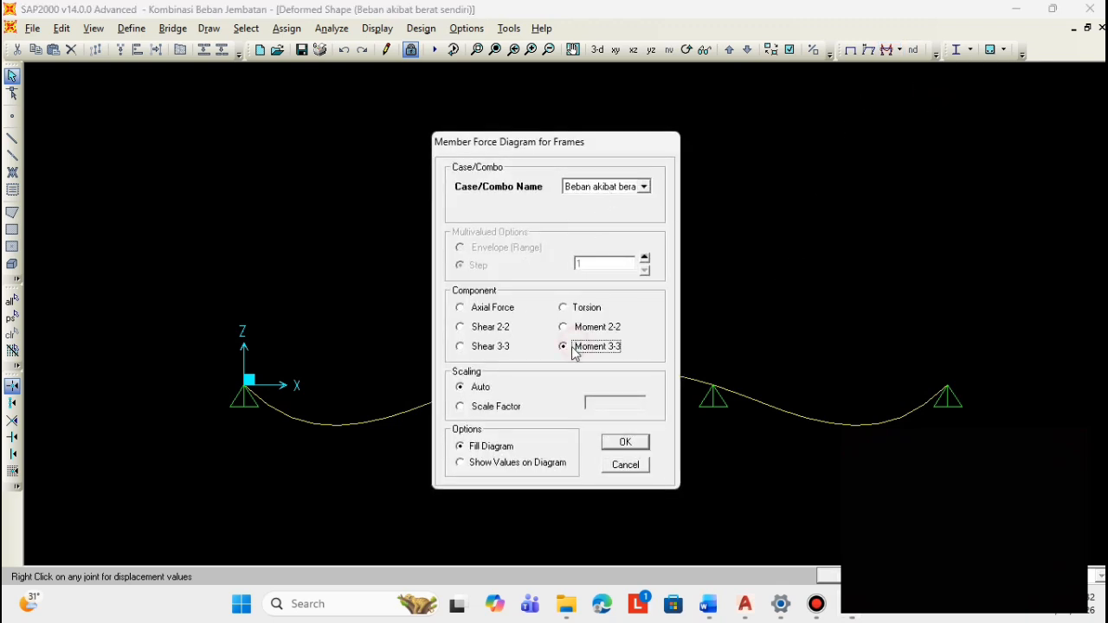
left_click(478, 462)
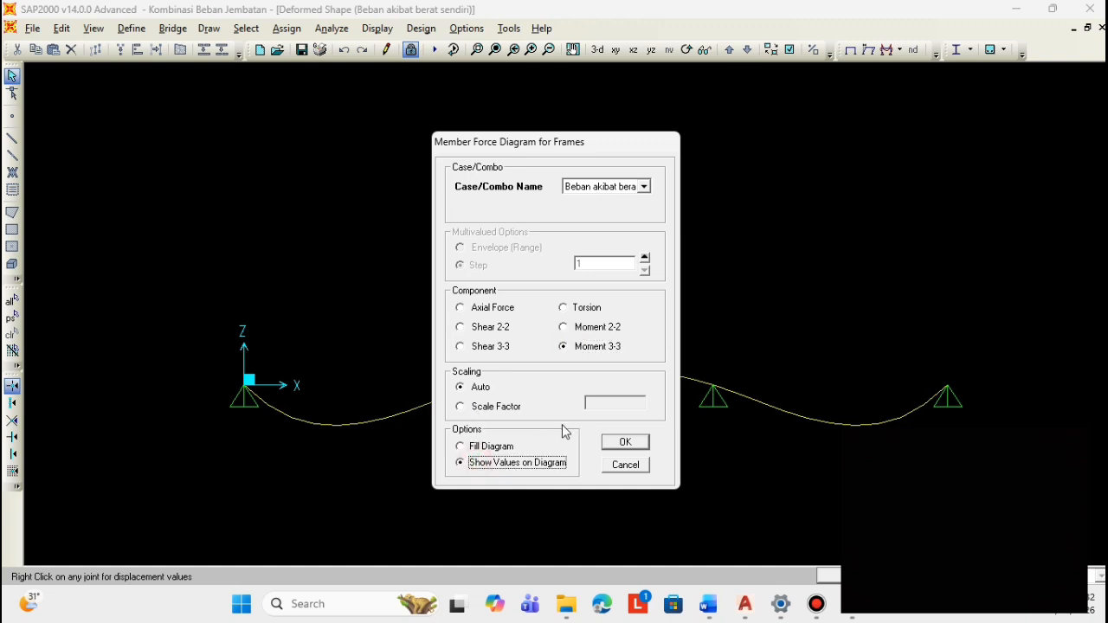
left_click(628, 190)
left_click(635, 189)
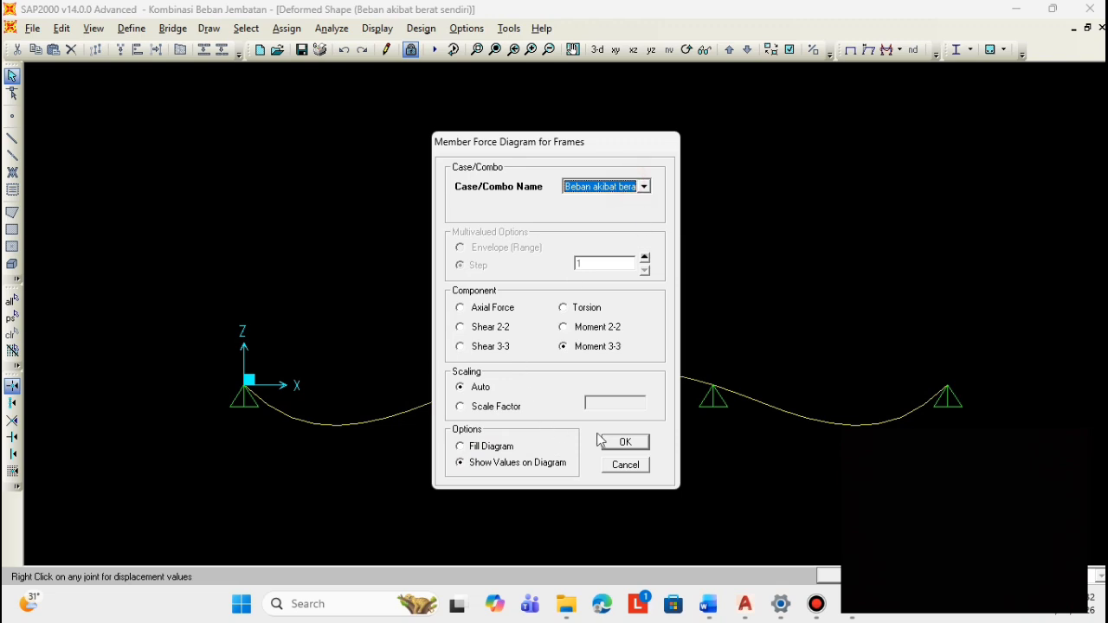
left_click(624, 443)
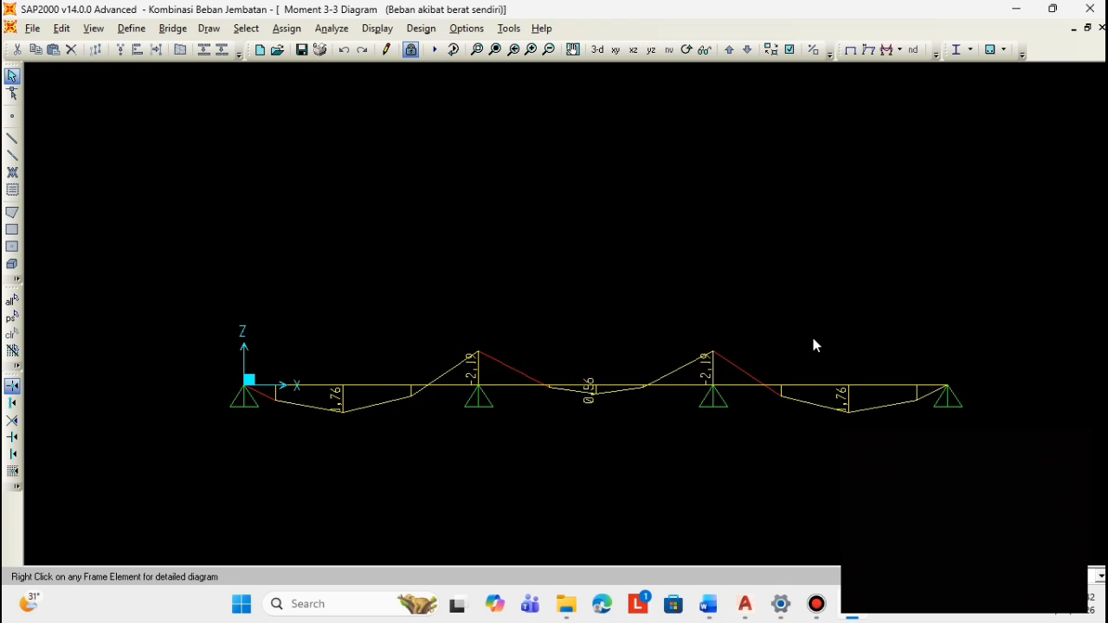
- Display the frame Moment 3-3 diagram with values for the Beban mati tambahan case
left_click(901, 50)
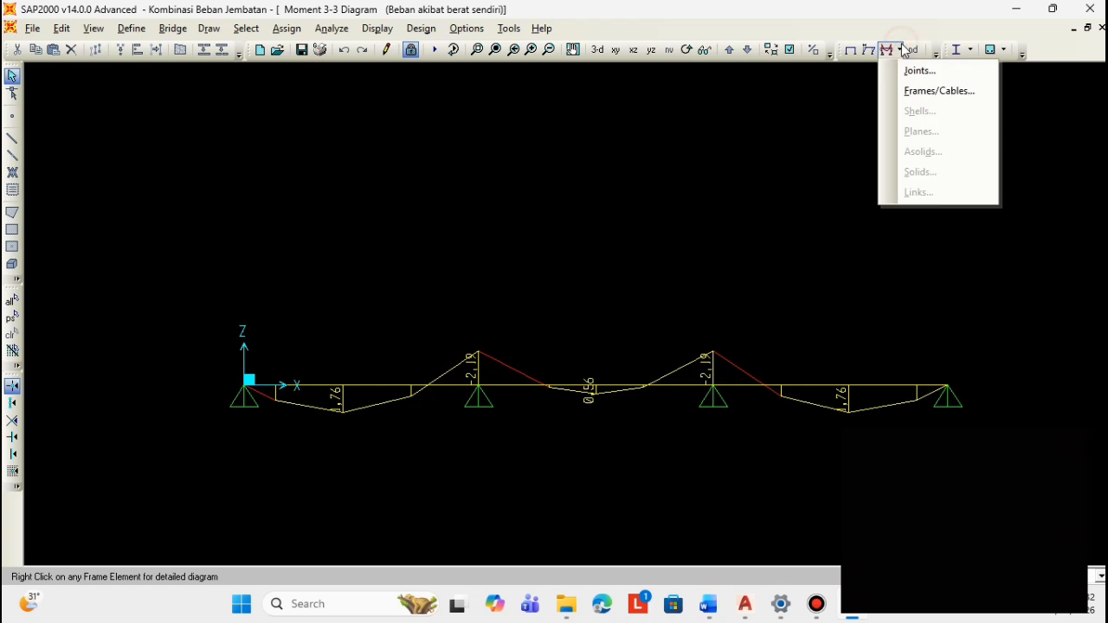
left_click(901, 50)
left_click(901, 49)
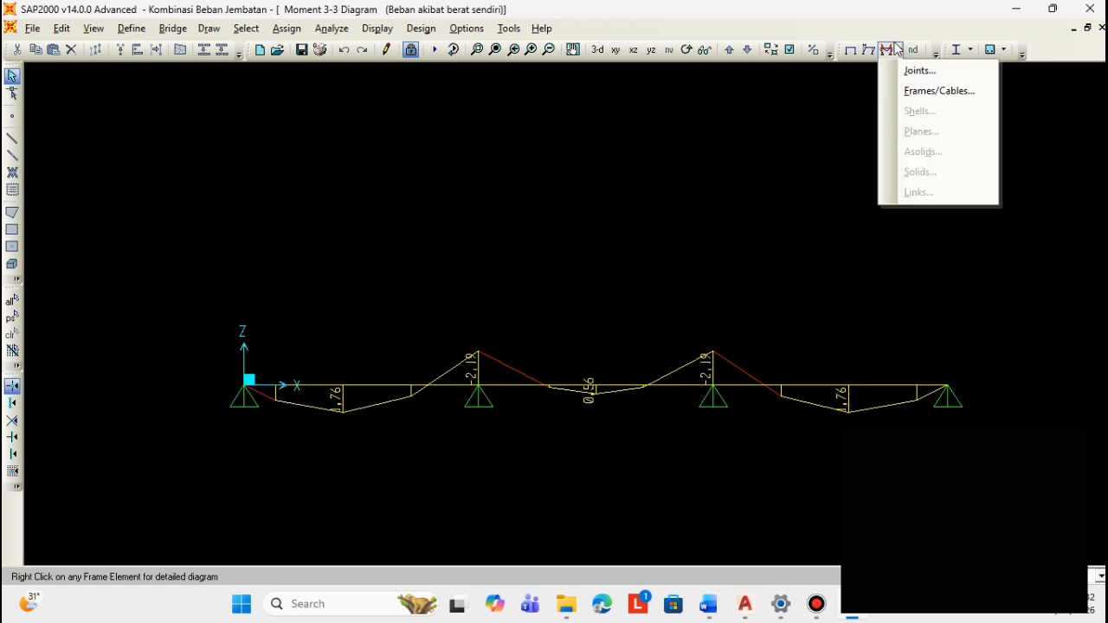
left_click(913, 89)
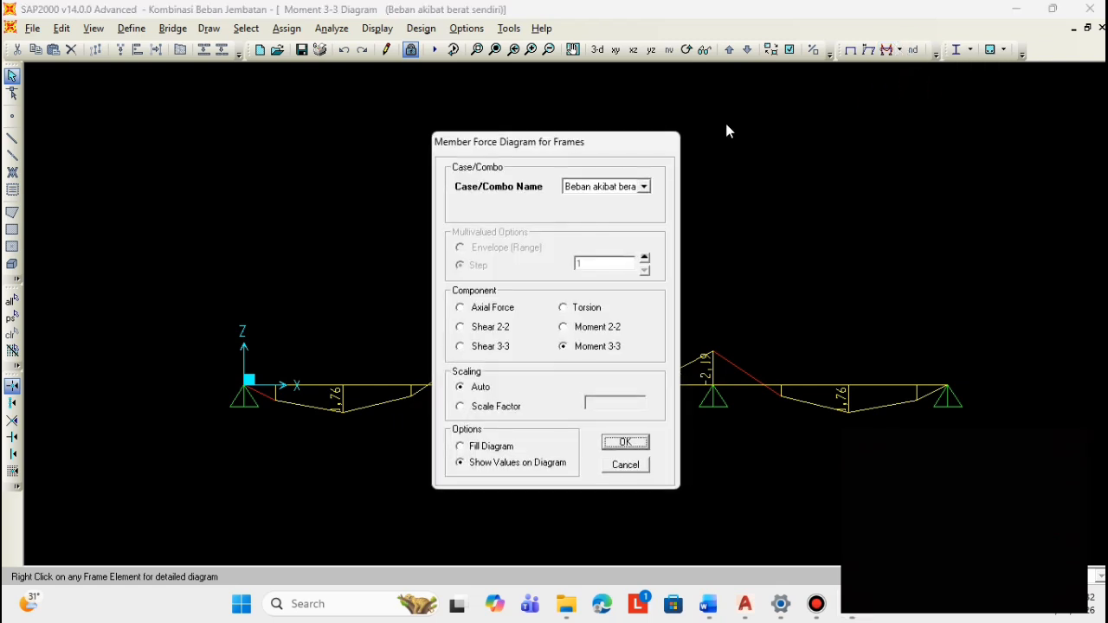
left_click(620, 186)
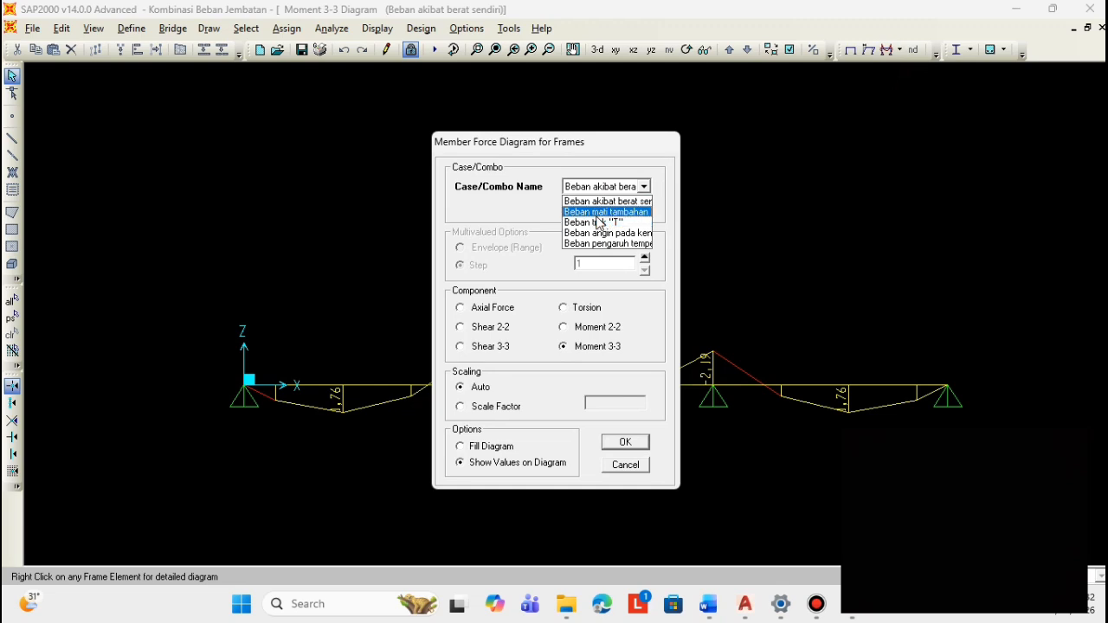
left_click(604, 212)
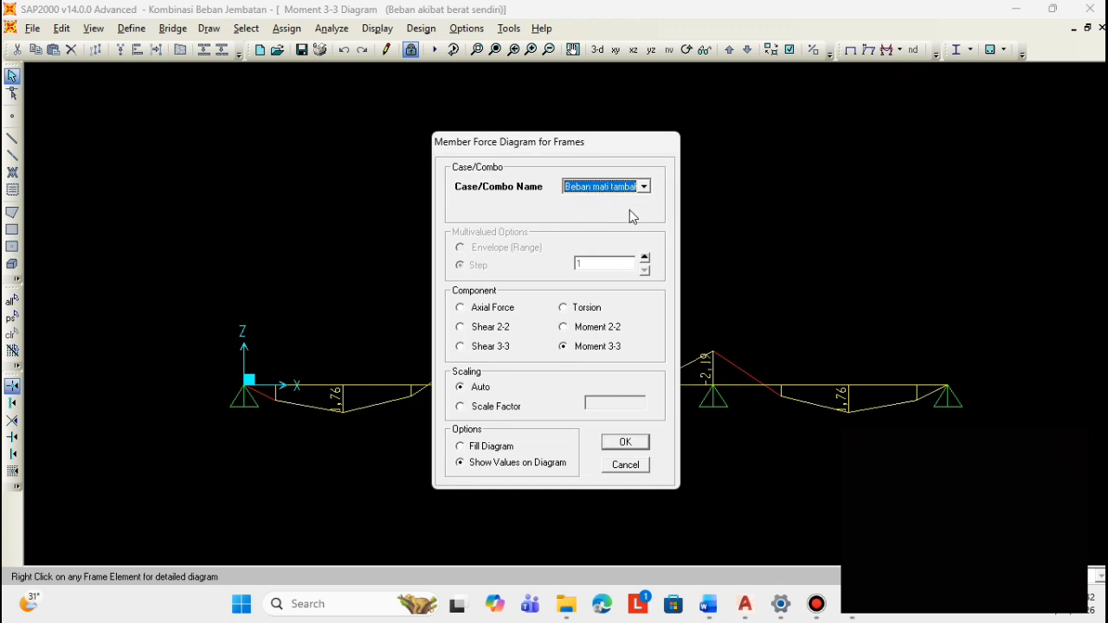
left_click(612, 442)
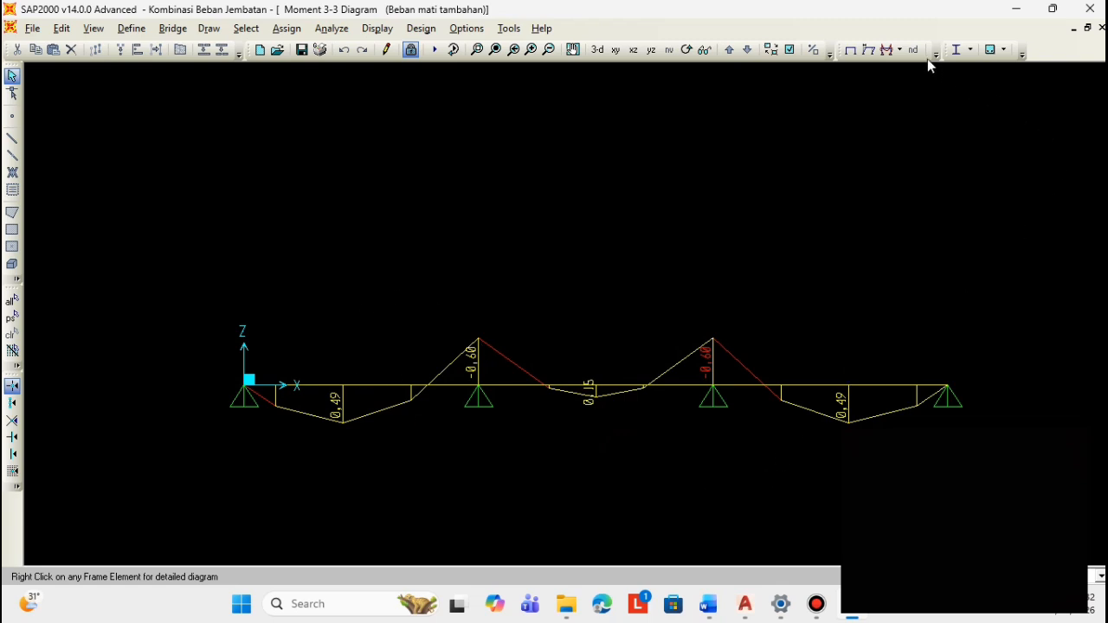
- Display the frame Moment 3-3 diagram with values for the Beban truk "T" case
left_click(899, 50)
left_click(913, 90)
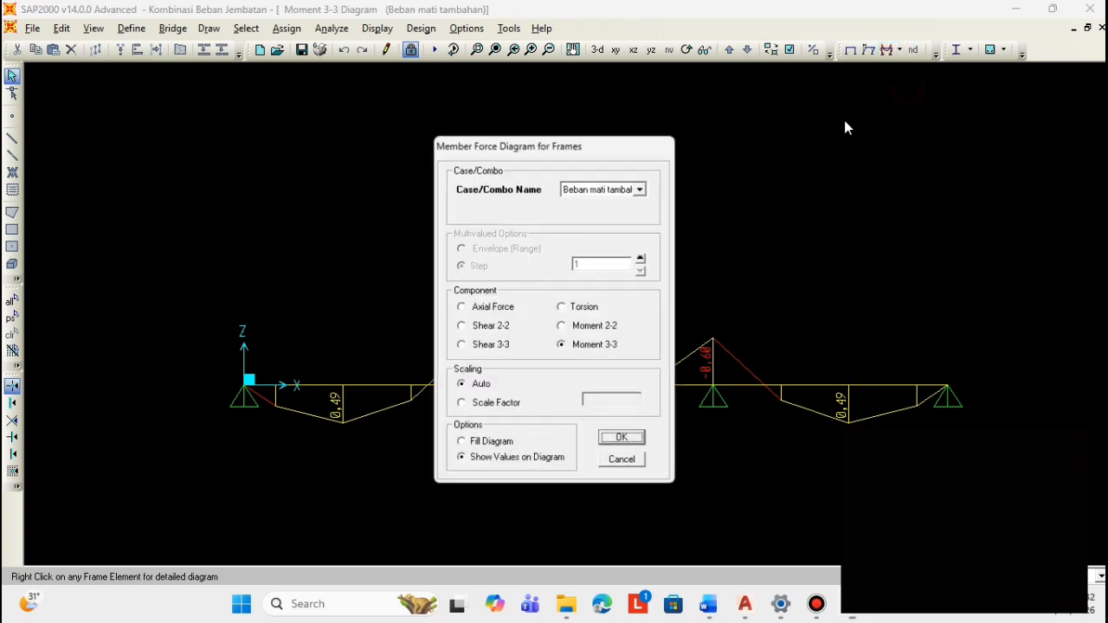
left_click(618, 188)
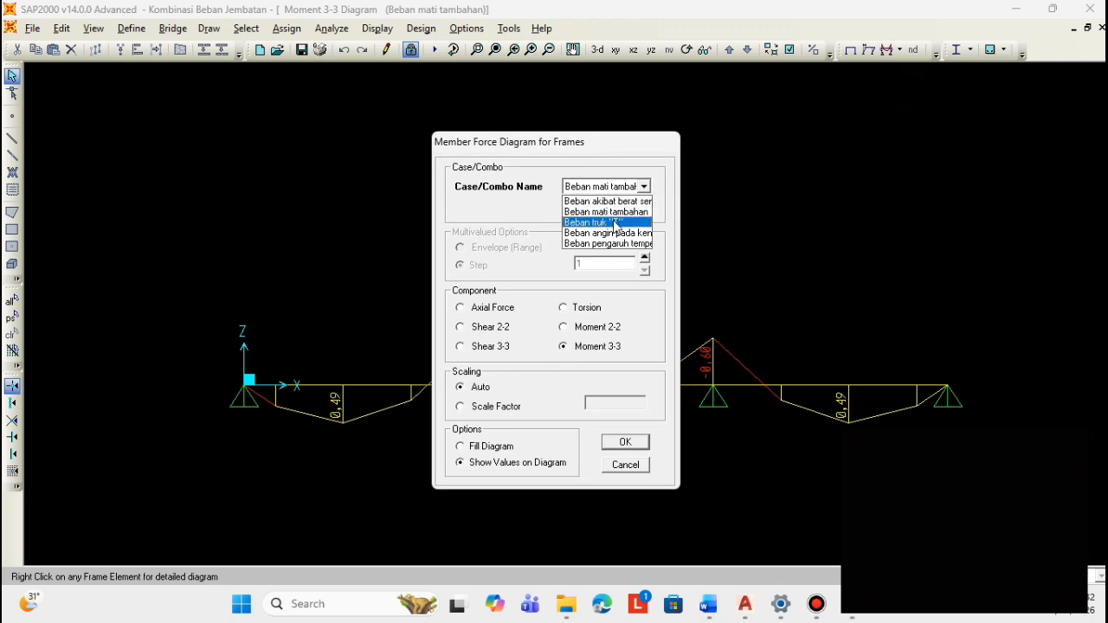
left_click(615, 223)
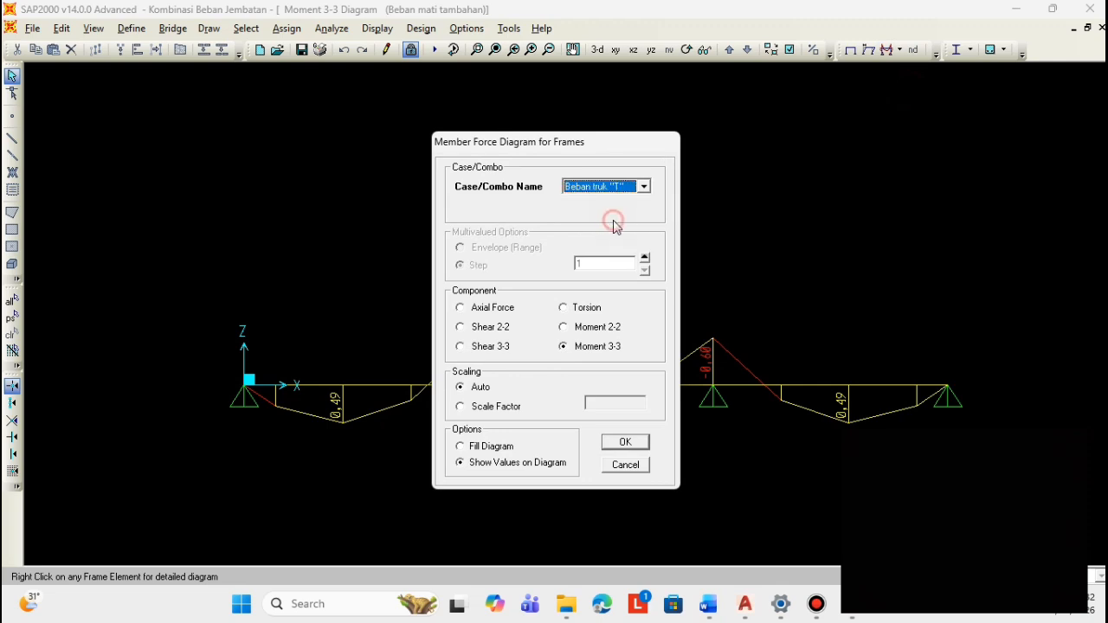
left_click(625, 444)
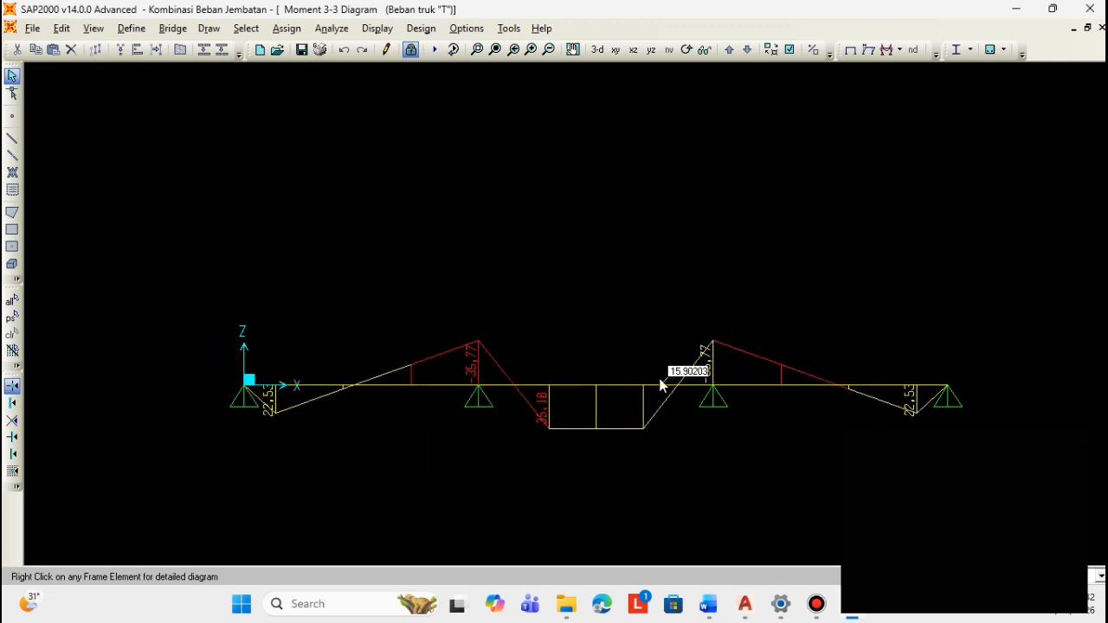
- Display the frame Moment 3-3 diagram with values for the Beban angin pada kendaraan case
left_click(899, 49)
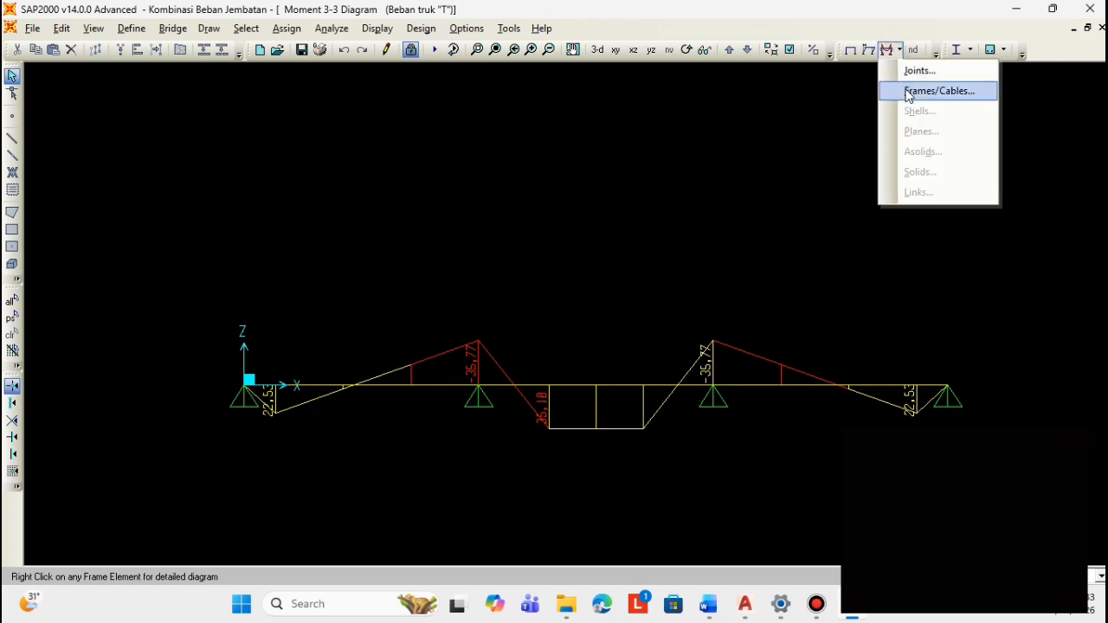
left_click(938, 91)
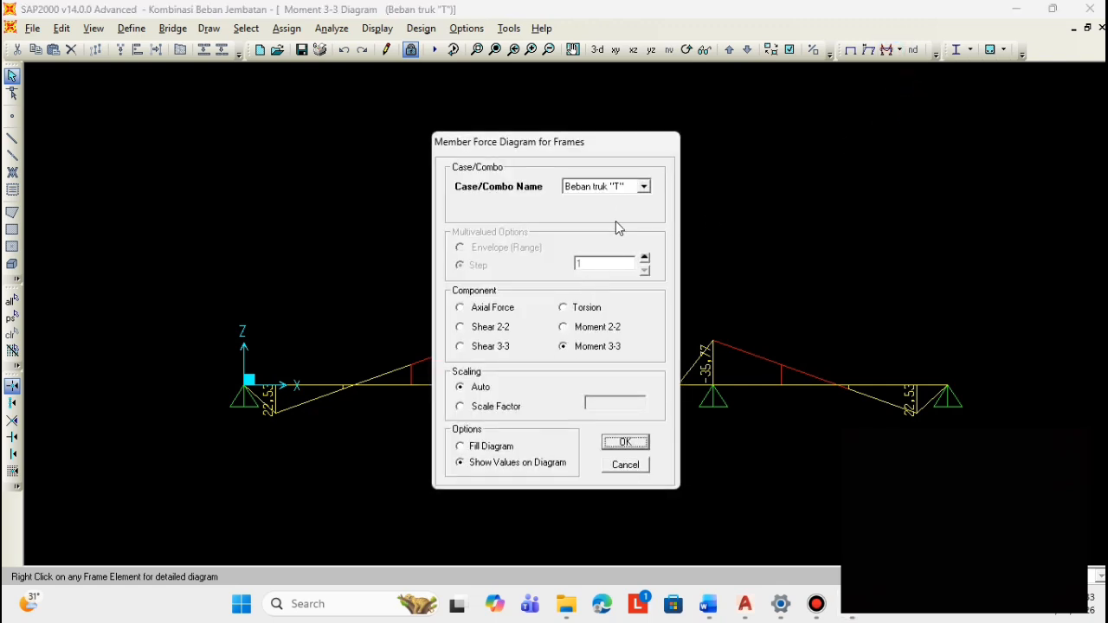
left_click(623, 186)
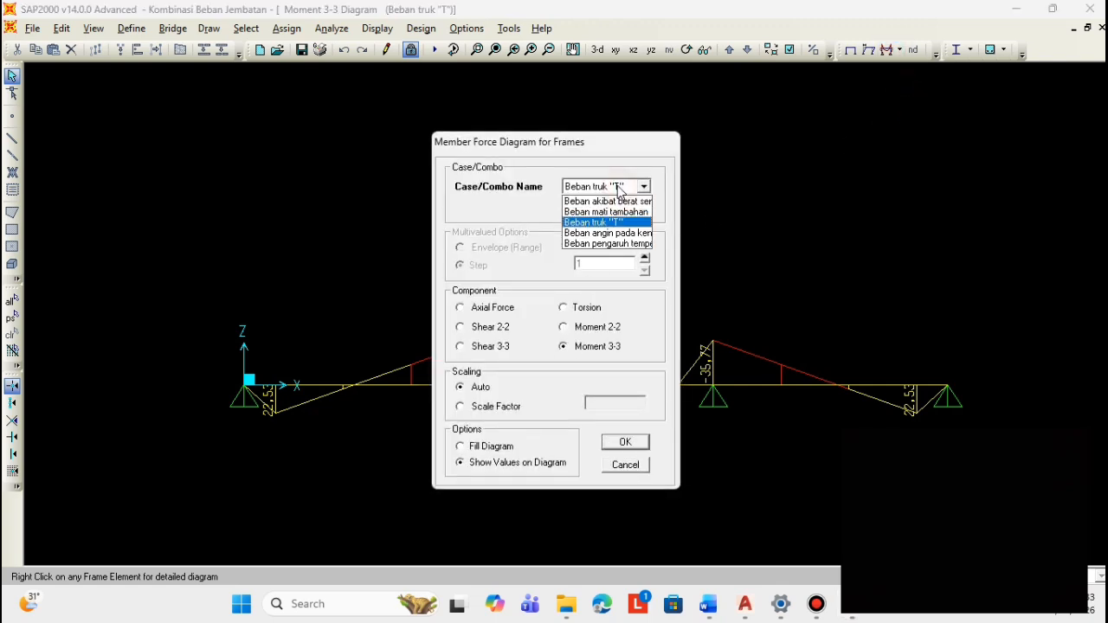
left_click(590, 233)
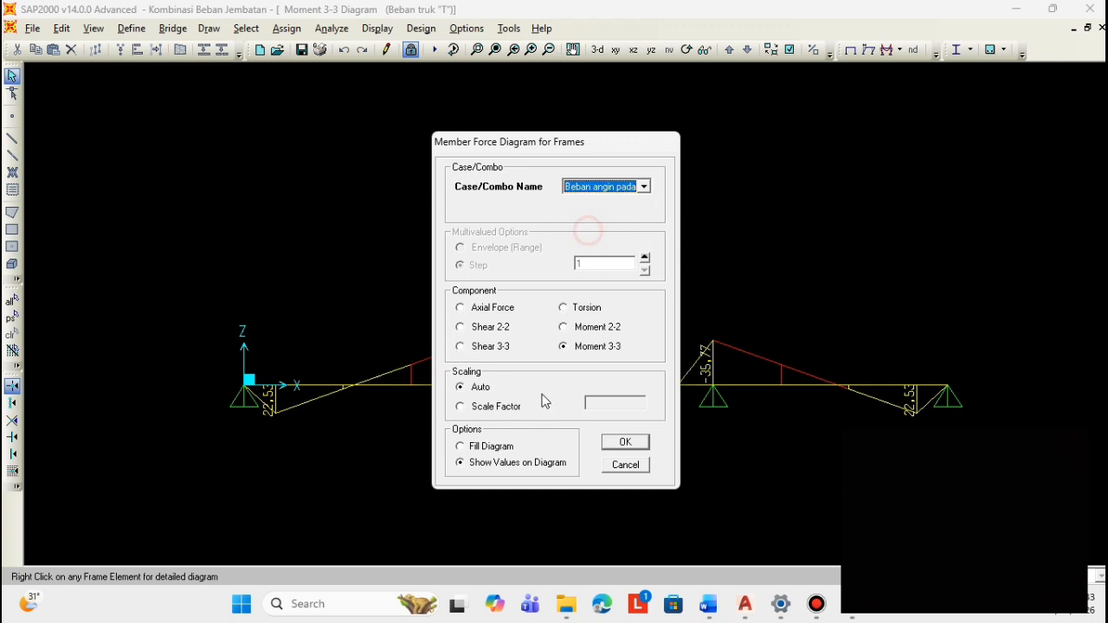
left_click(621, 445)
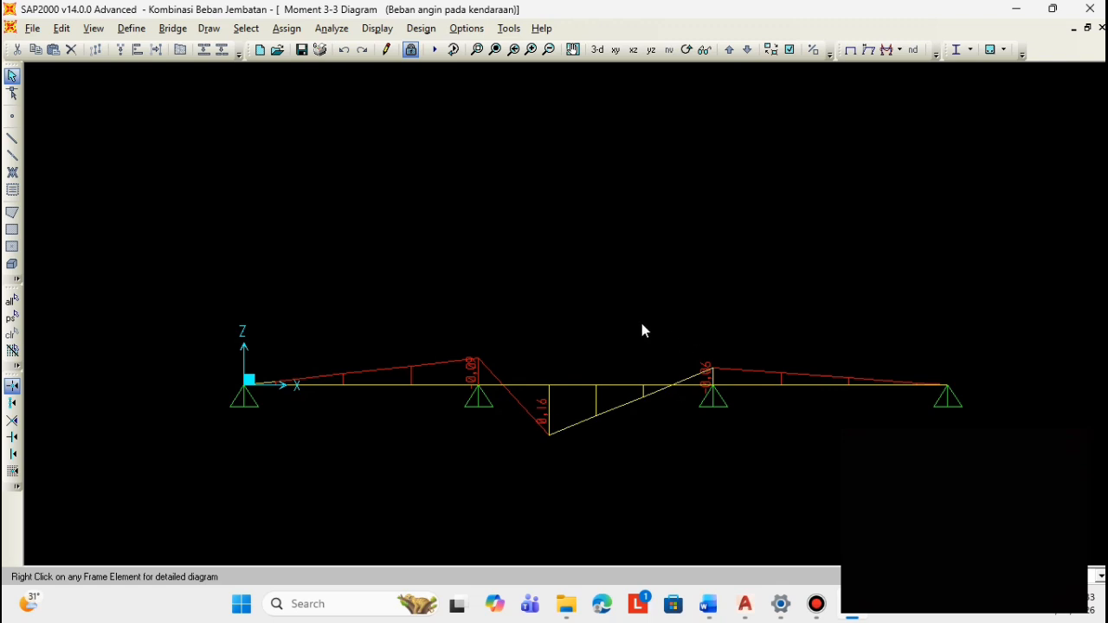
- Display the frame Moment 3-3 diagram with values for the Beban pengaruh temperatur case
left_click(900, 50)
left_click(906, 90)
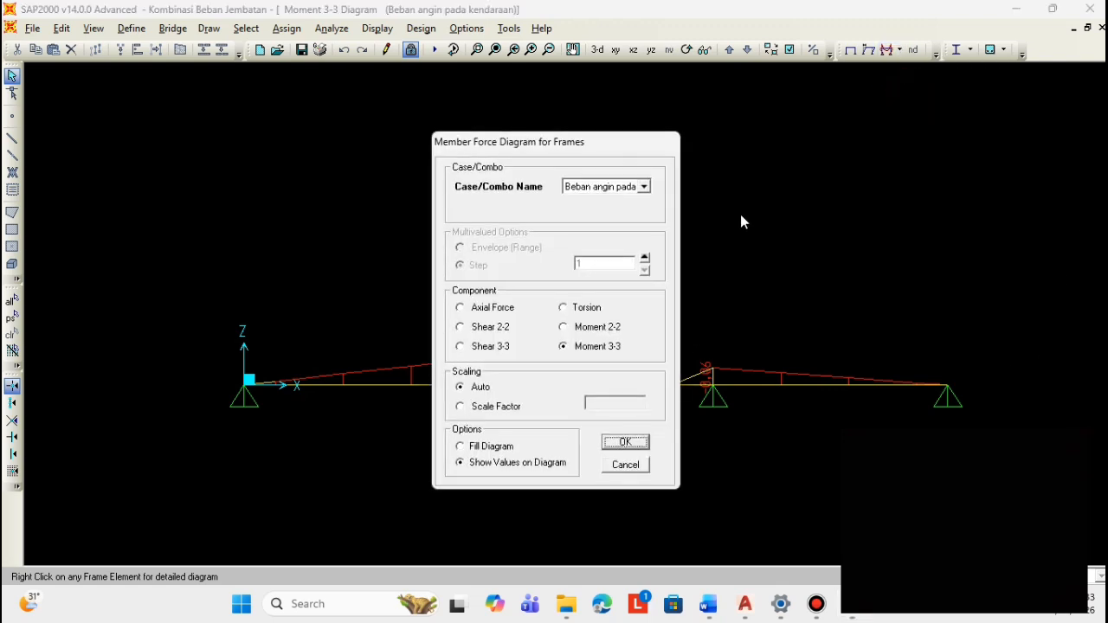
left_click(606, 186)
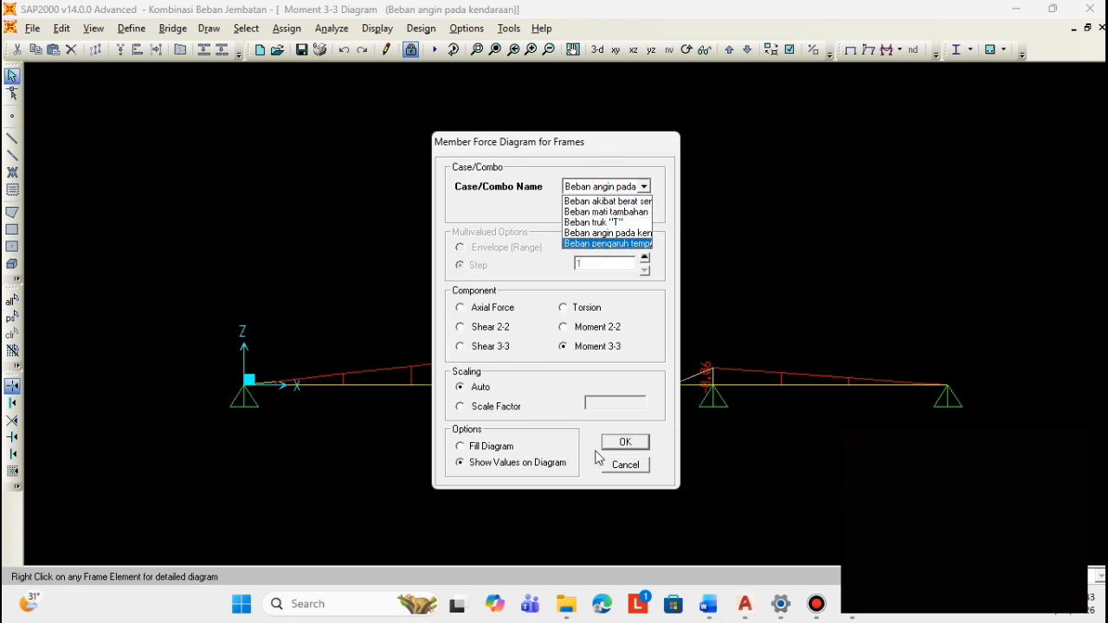
left_click(610, 244)
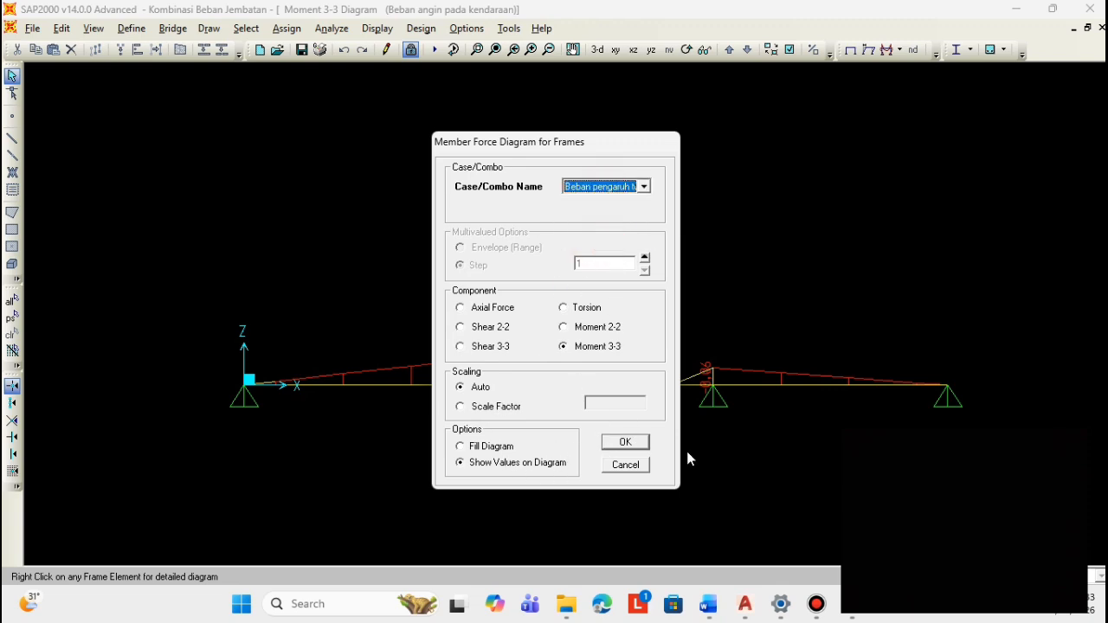
left_click(610, 446)
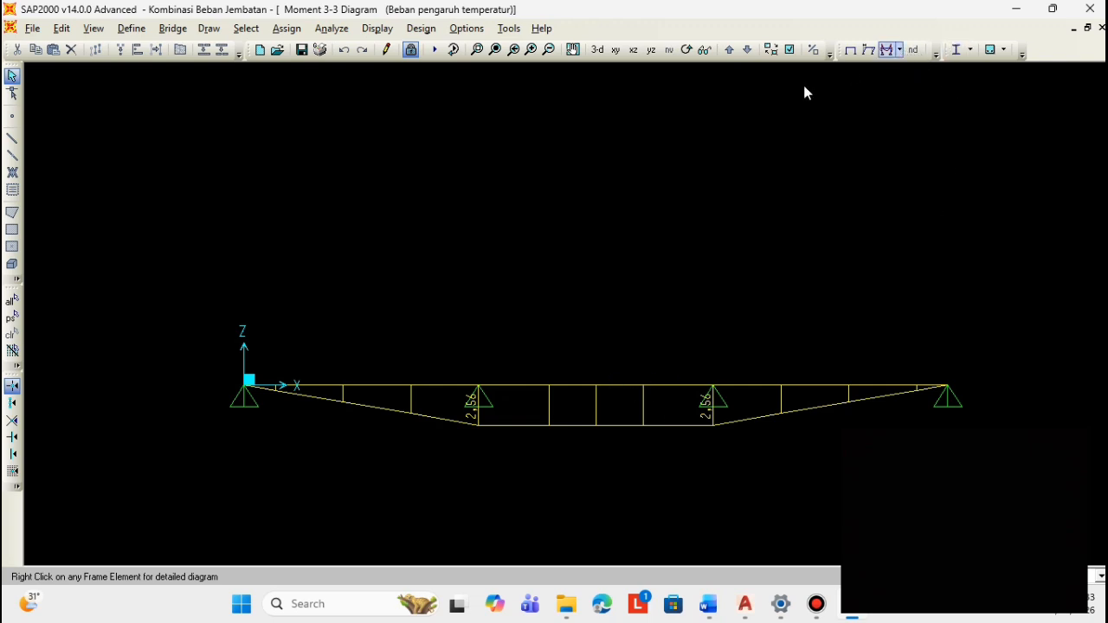
- Switch the frame Moment 3-3 diagram back to the Beban akibat berat sendiri case
left_click(898, 47)
left_click(916, 89)
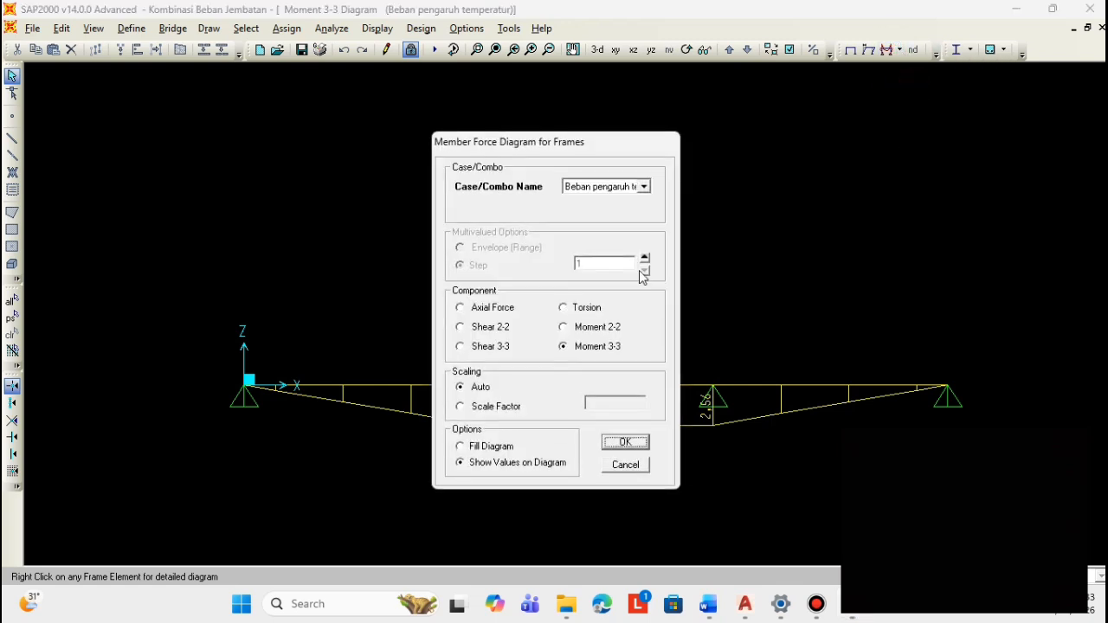
left_click(603, 186)
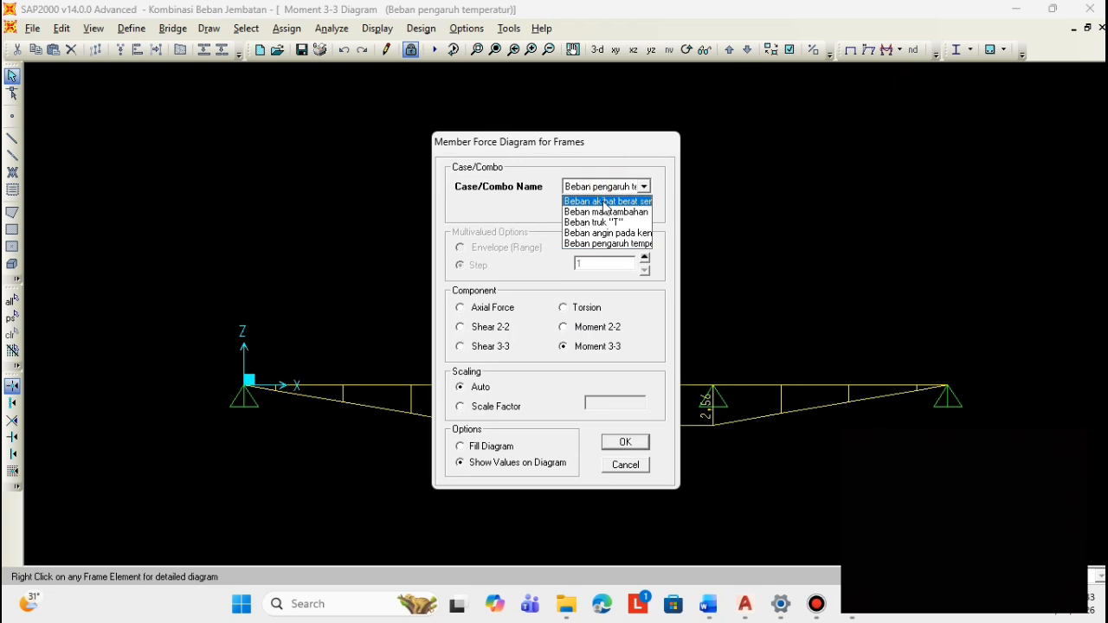
left_click(606, 202)
left_click(628, 443)
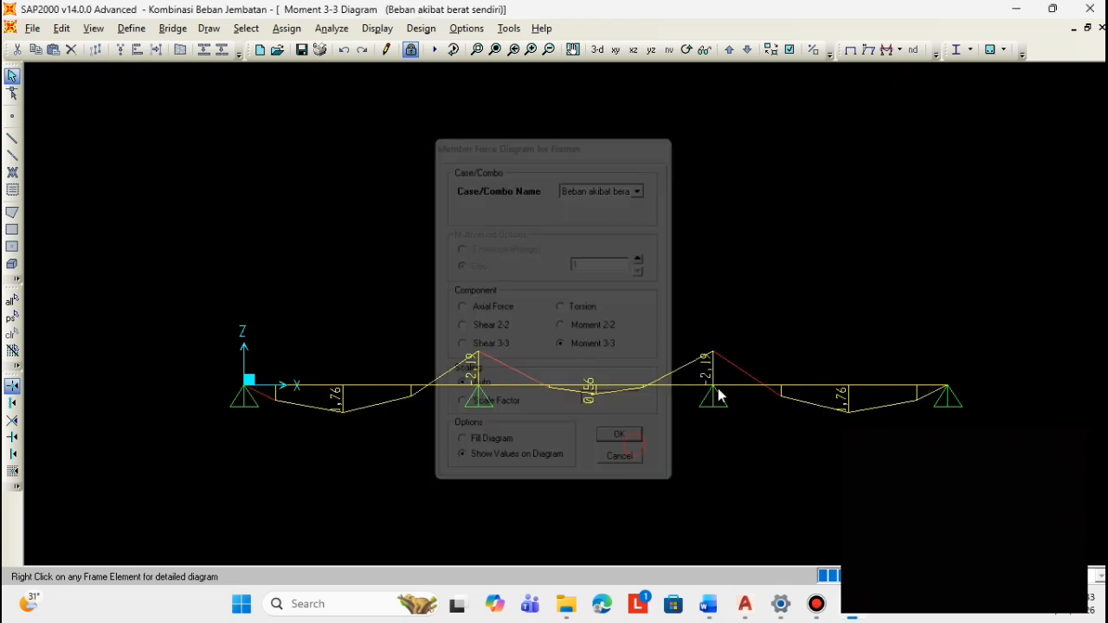
- Open the detailed force diagrams of the middle span's frame and set them to show maximum values
mouse_move(604, 391)
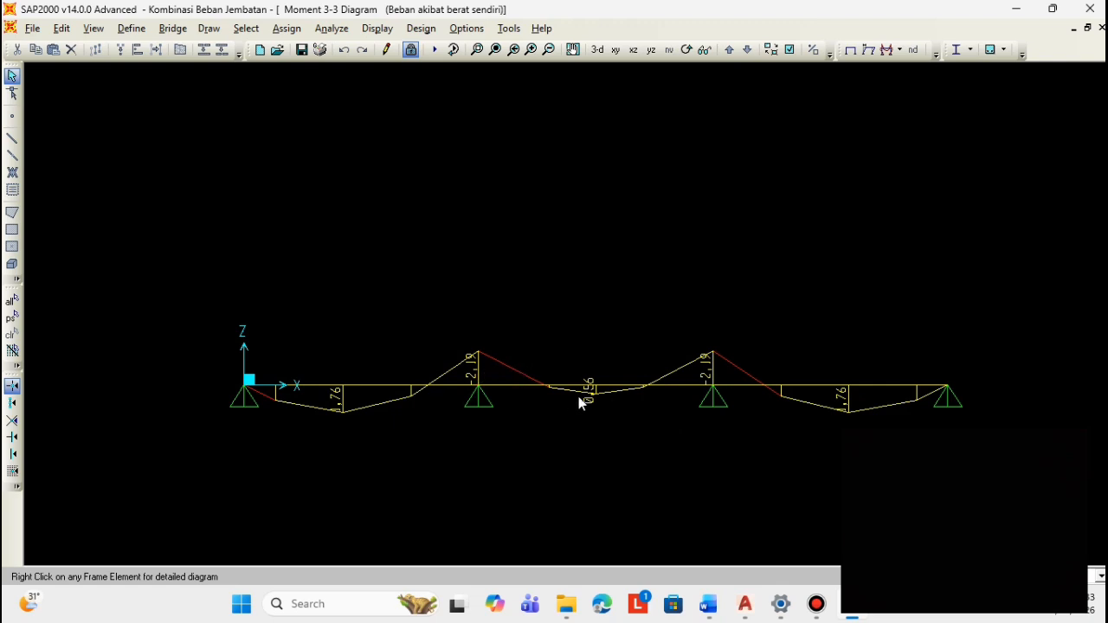
right_click(587, 392)
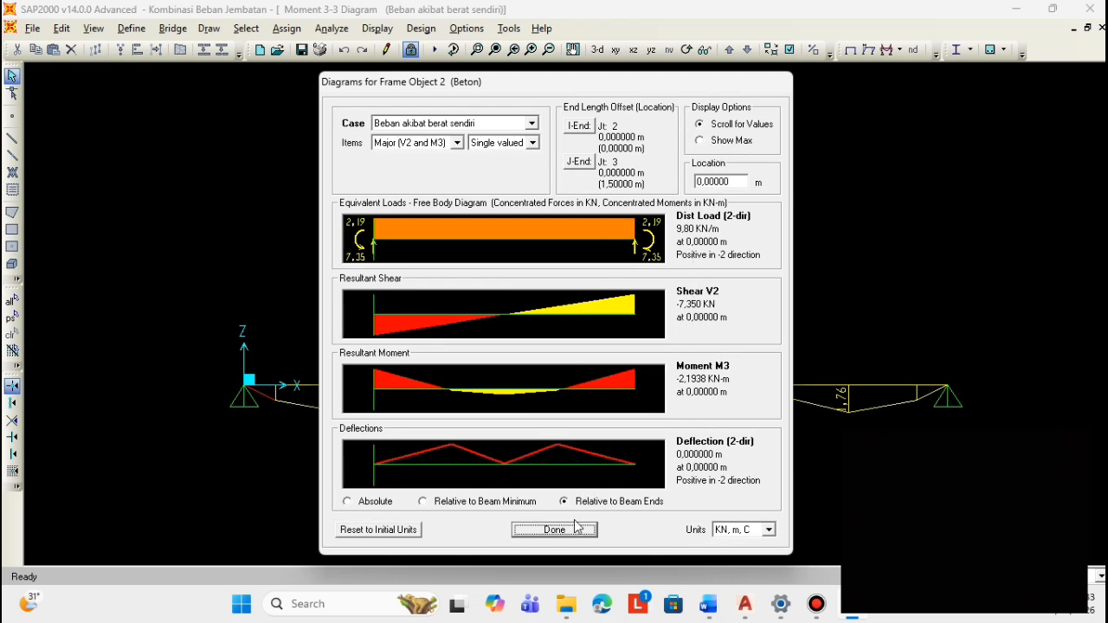
left_click(703, 142)
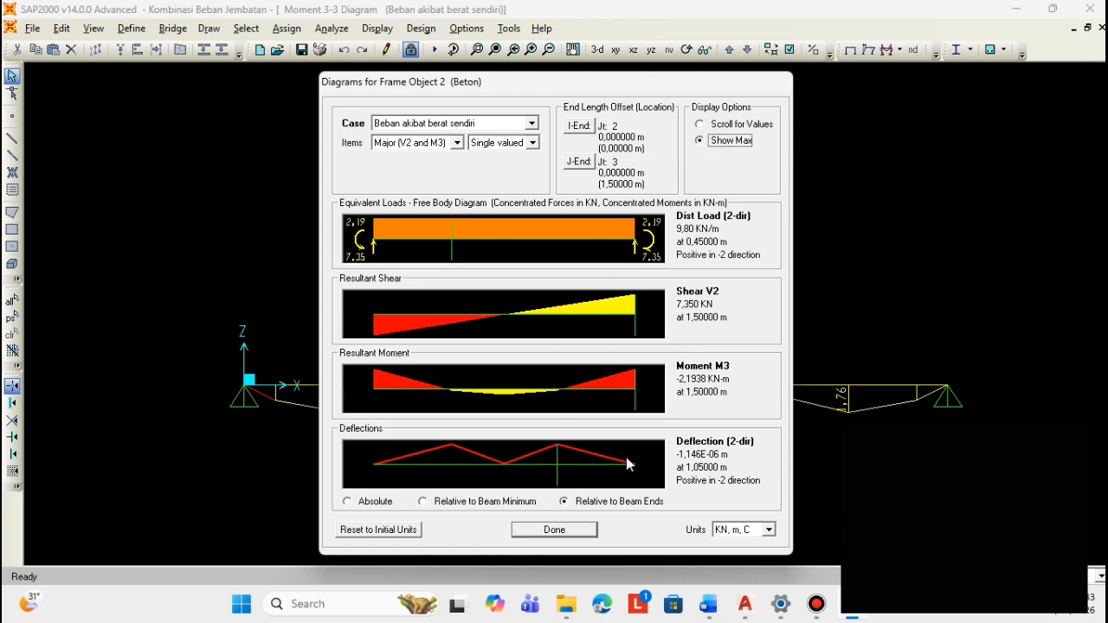
- Close the middle span's force diagrams and display all the analysis results tables for the model
left_click(555, 529)
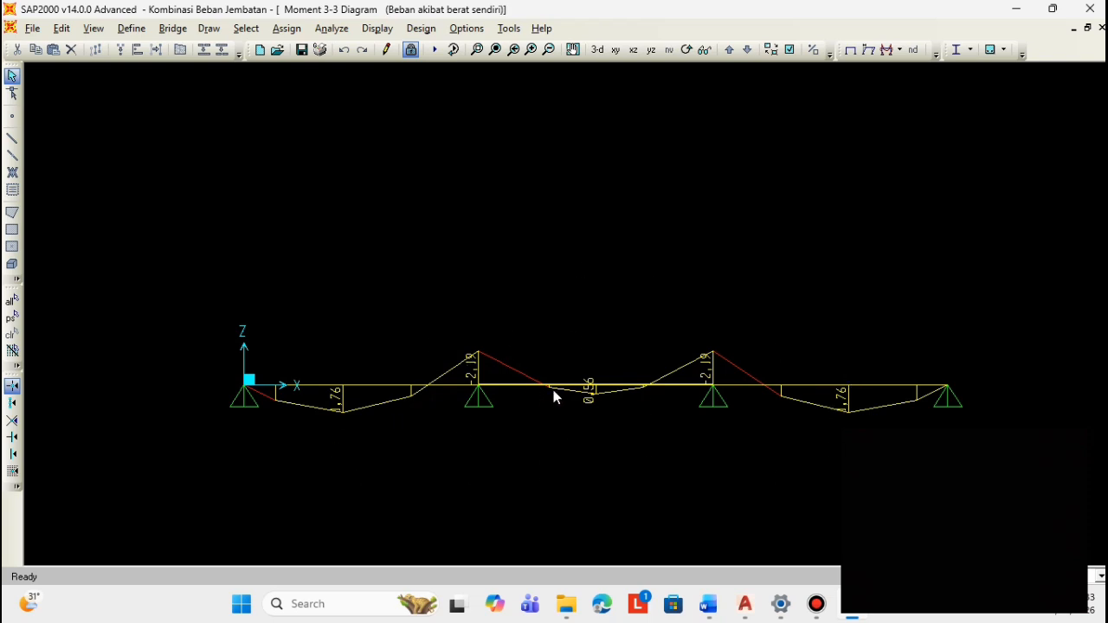
left_click(379, 28)
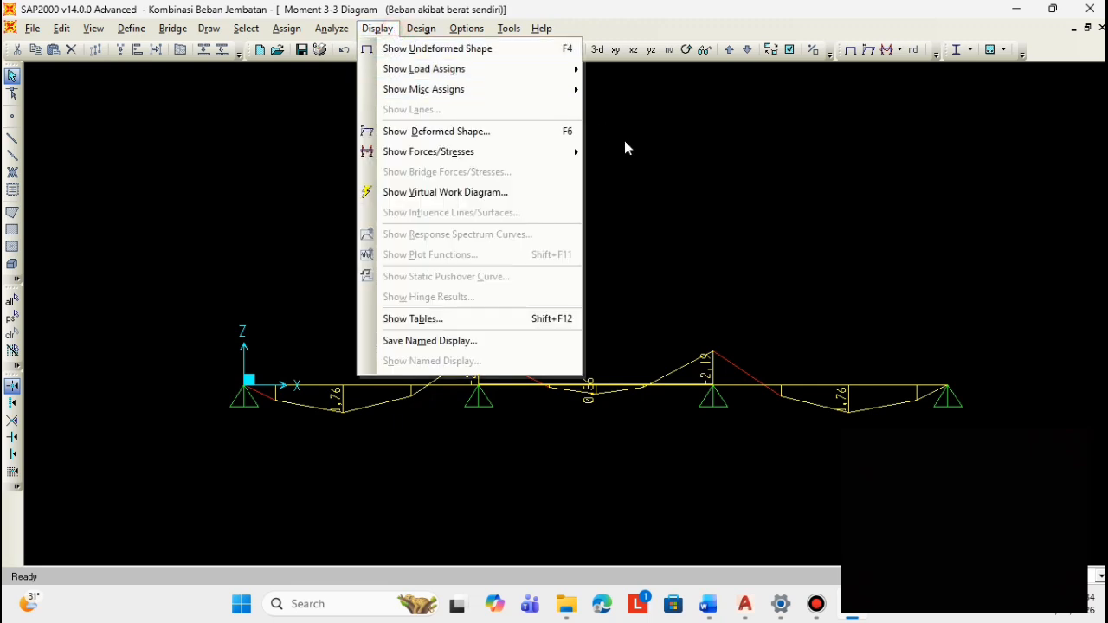
left_click(459, 317)
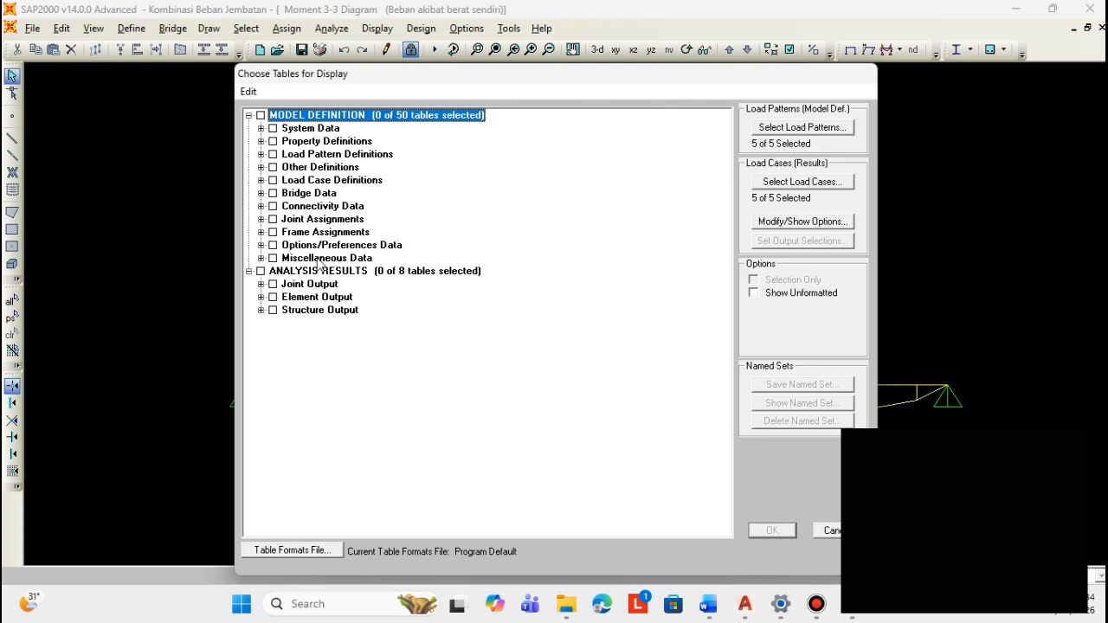
left_click(262, 271)
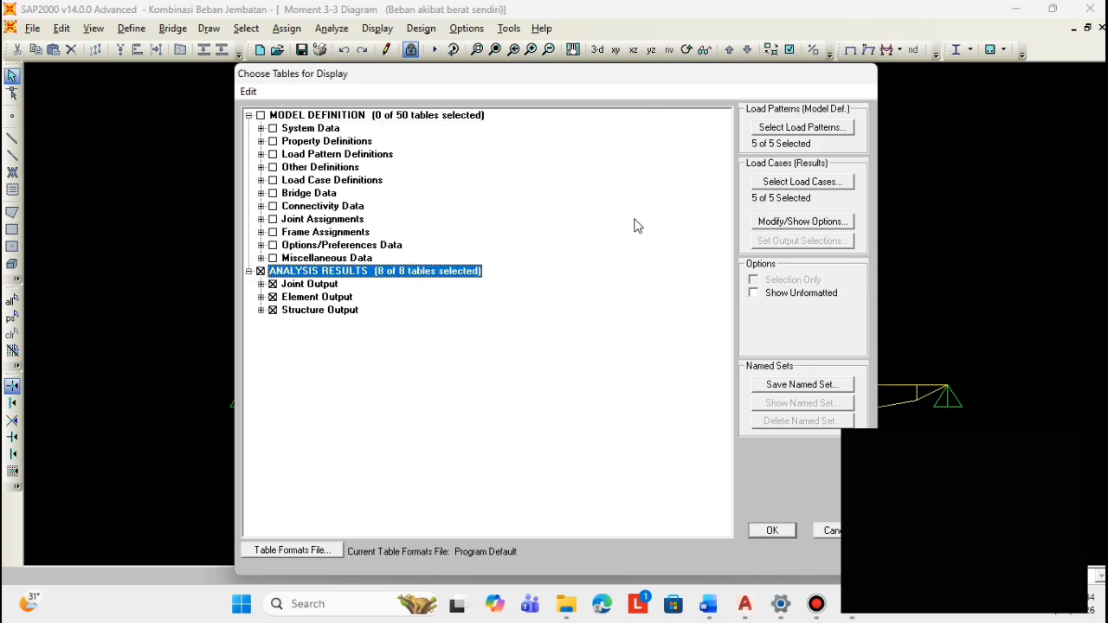
left_click(769, 531)
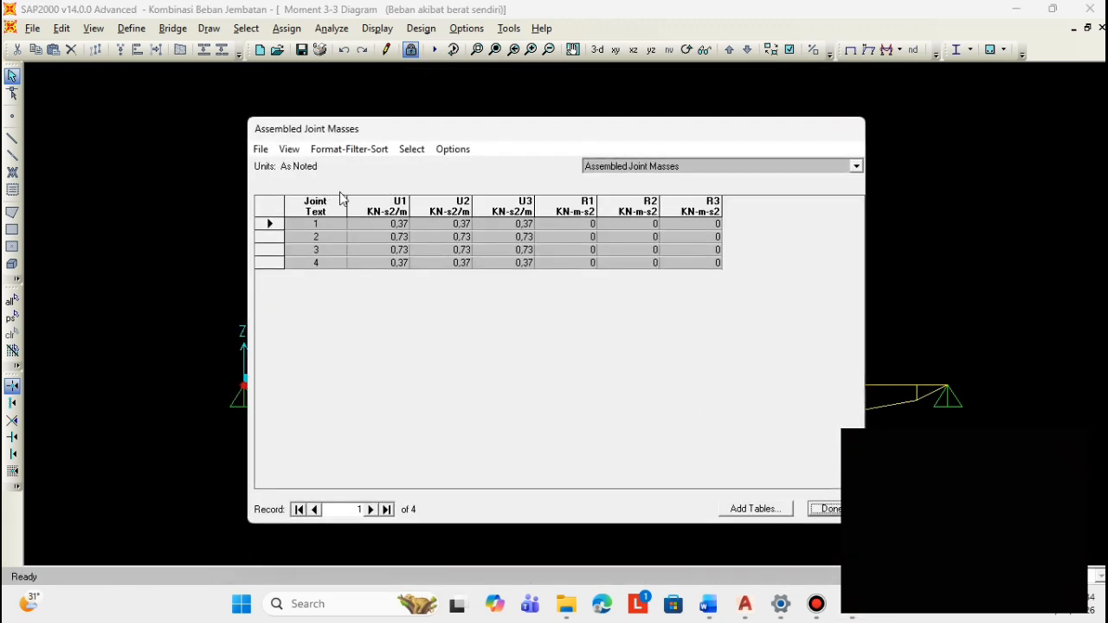
- Check the list of available result tables and step through the Assembled Joint Masses records to record 4
left_click(600, 166)
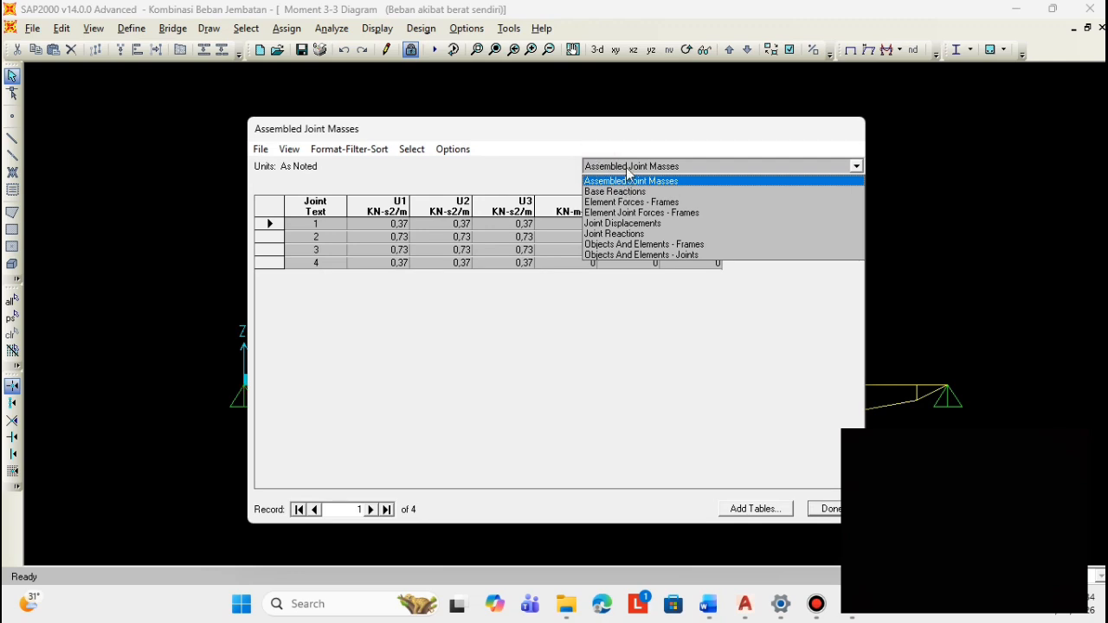
left_click(627, 157)
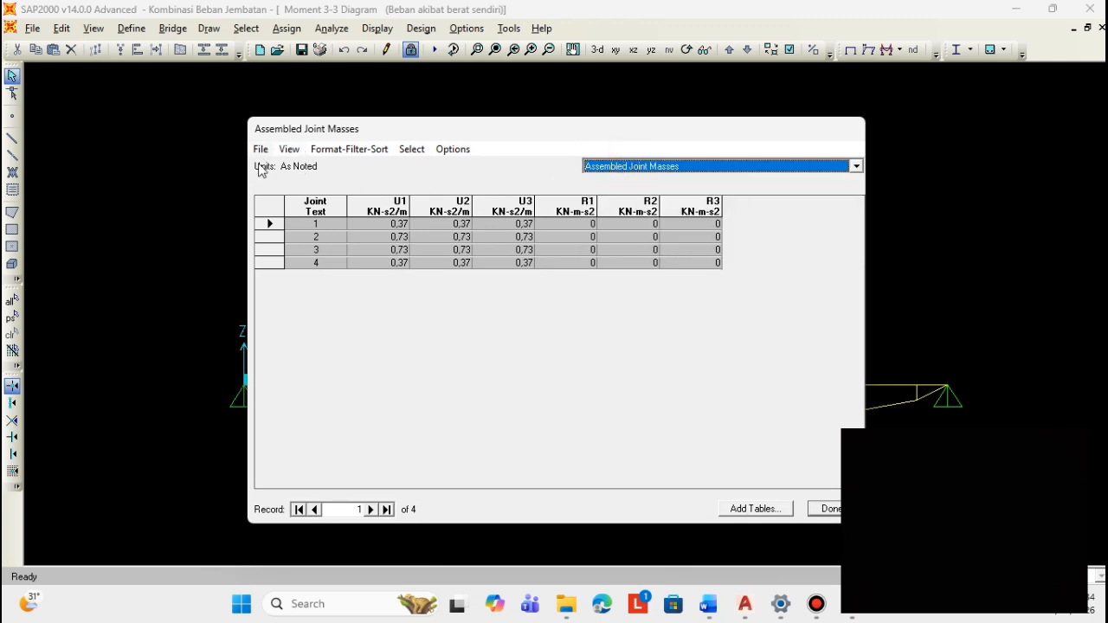
left_click(371, 510)
left_click(370, 510)
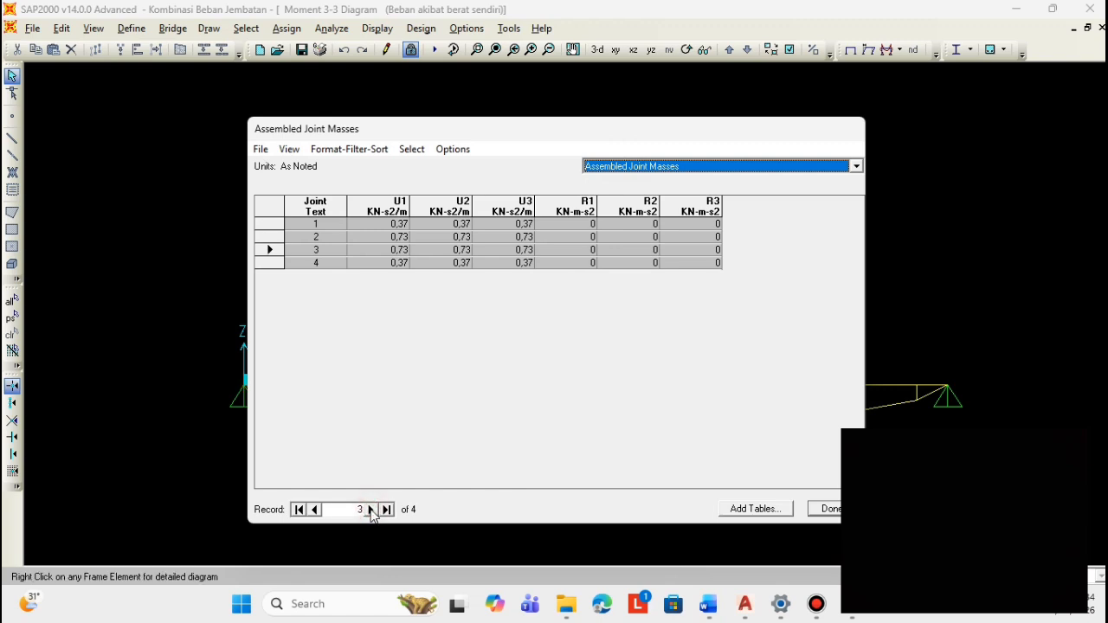
left_click(370, 510)
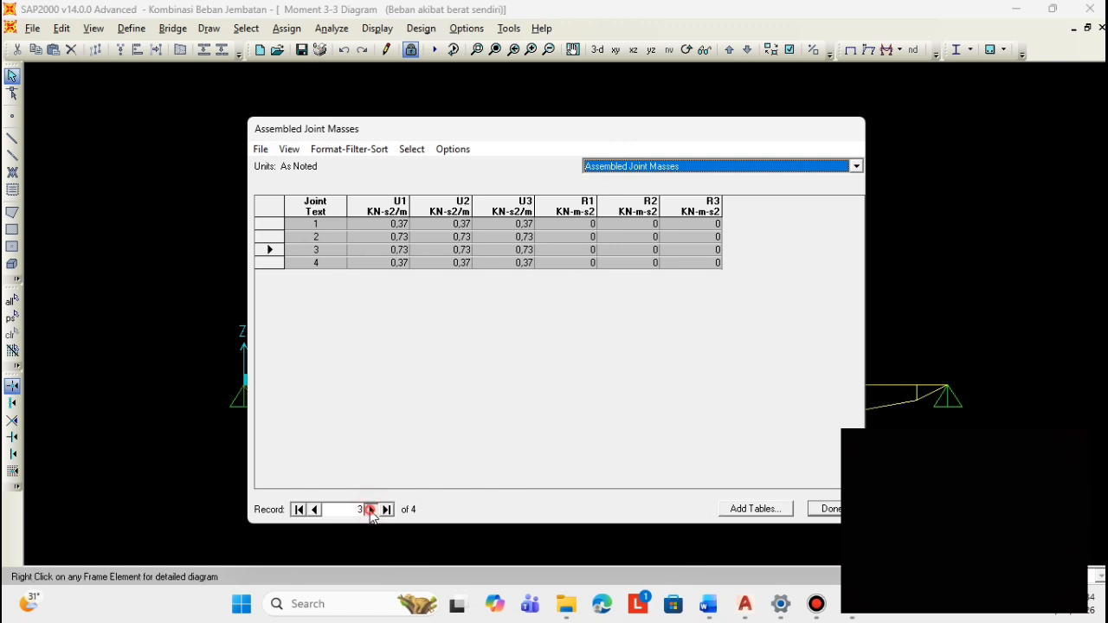
- Close the analysis results tables and restore the Moment 3-3 diagram window from full size to sit beside the 3-D view
left_click(288, 150)
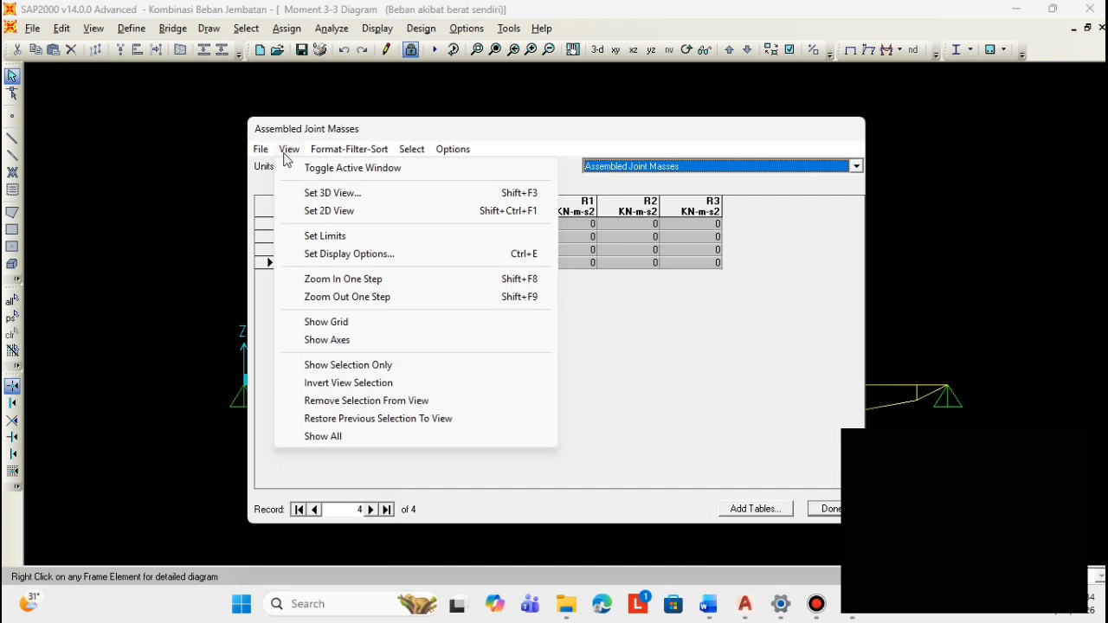
left_click(288, 150)
left_click(260, 150)
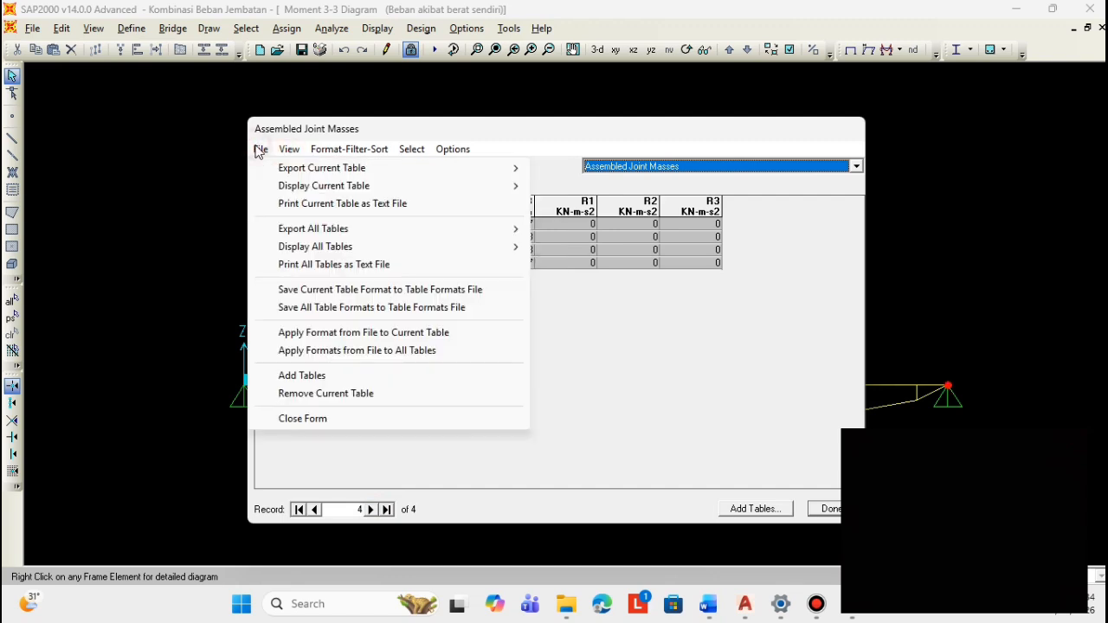
left_click(819, 509)
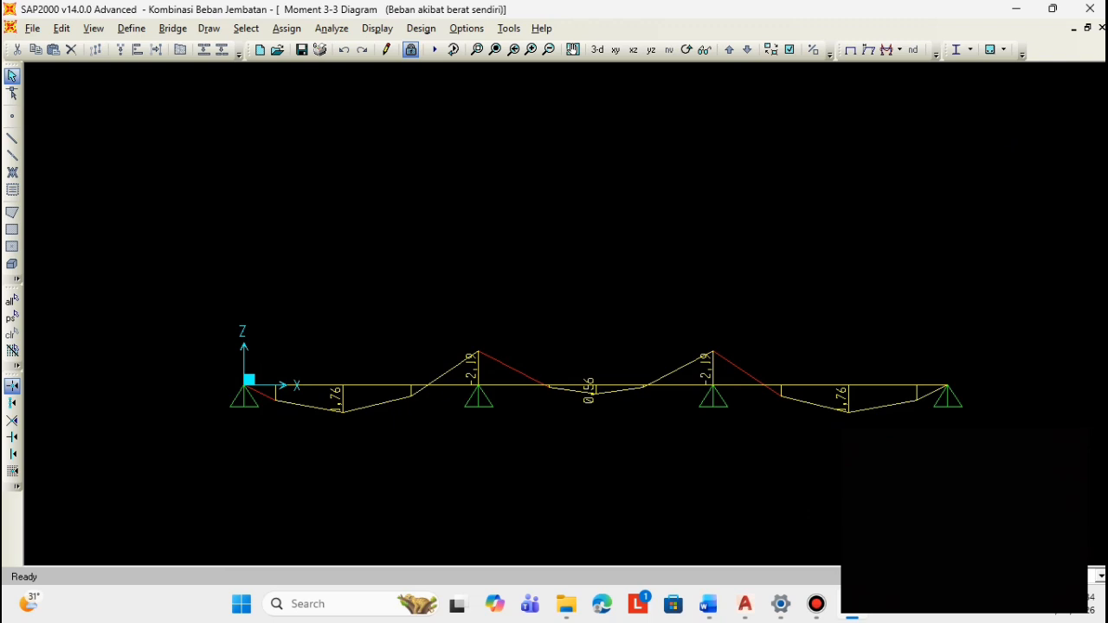
left_click(1088, 28)
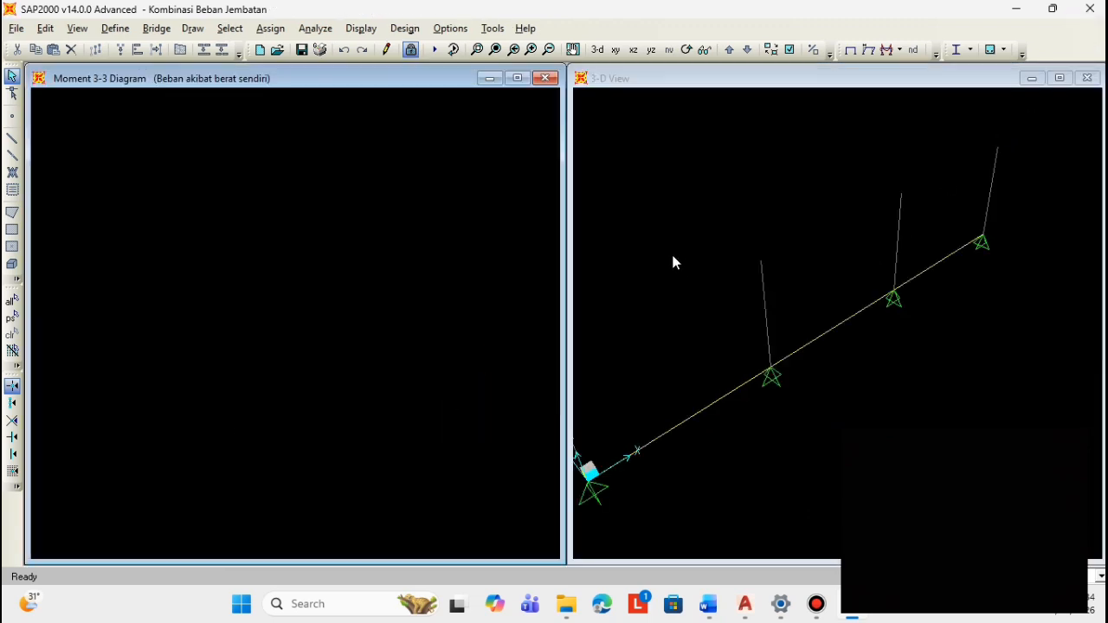